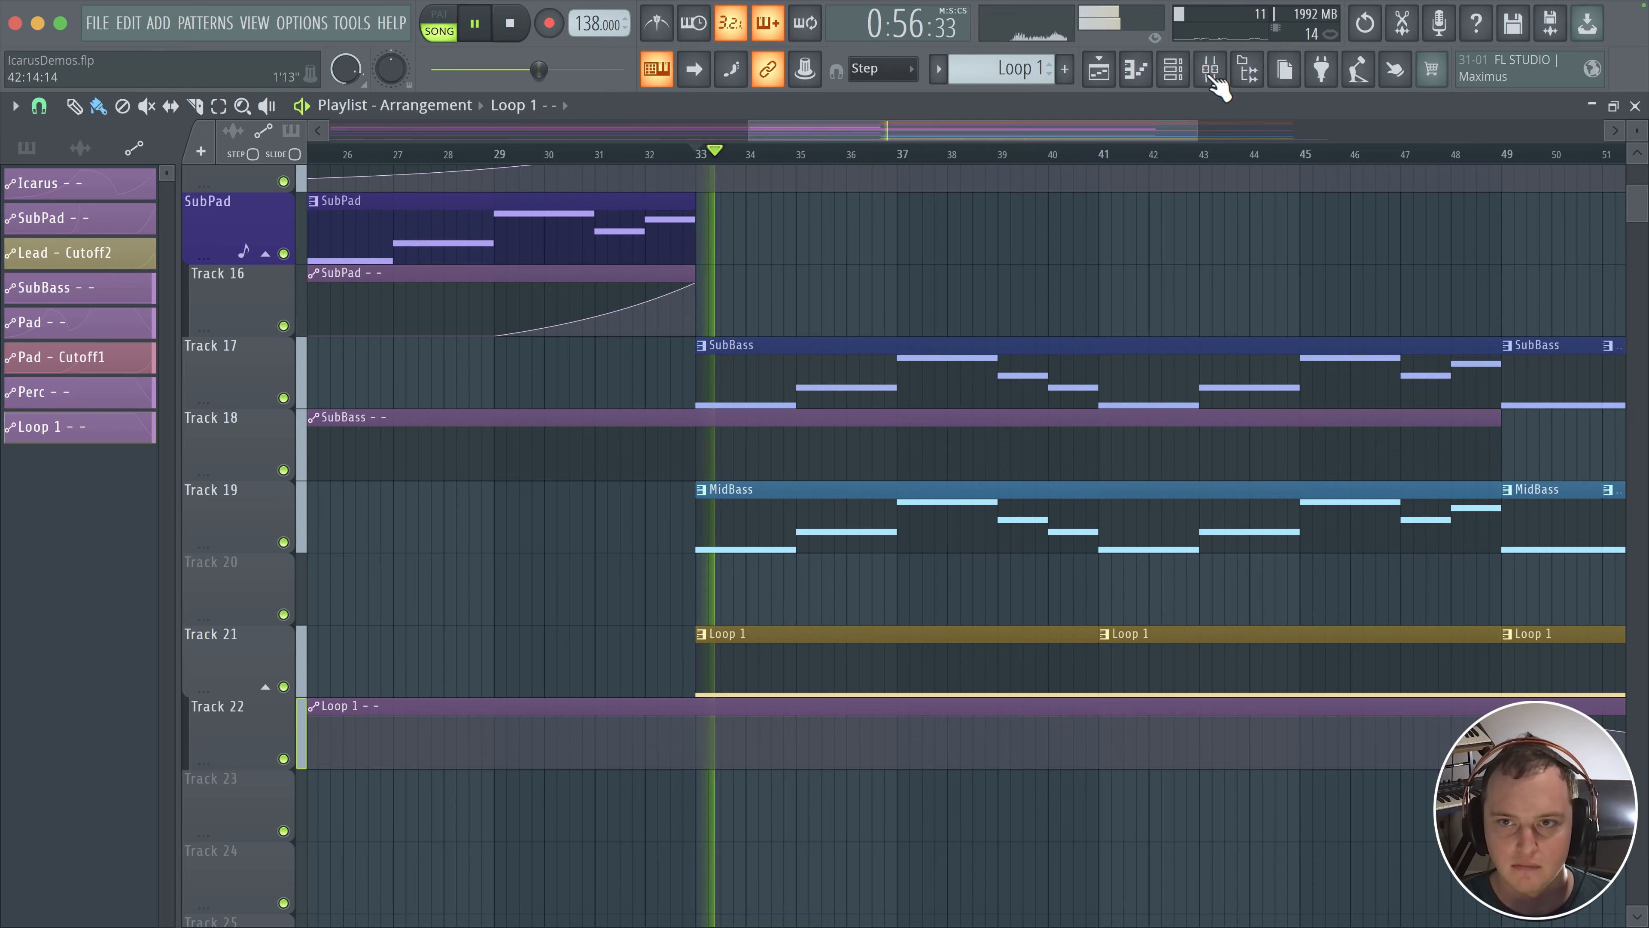
Show the mixer and channel rack, and view the synth settings of the Loop 1 channel
click(1211, 71)
click(1172, 70)
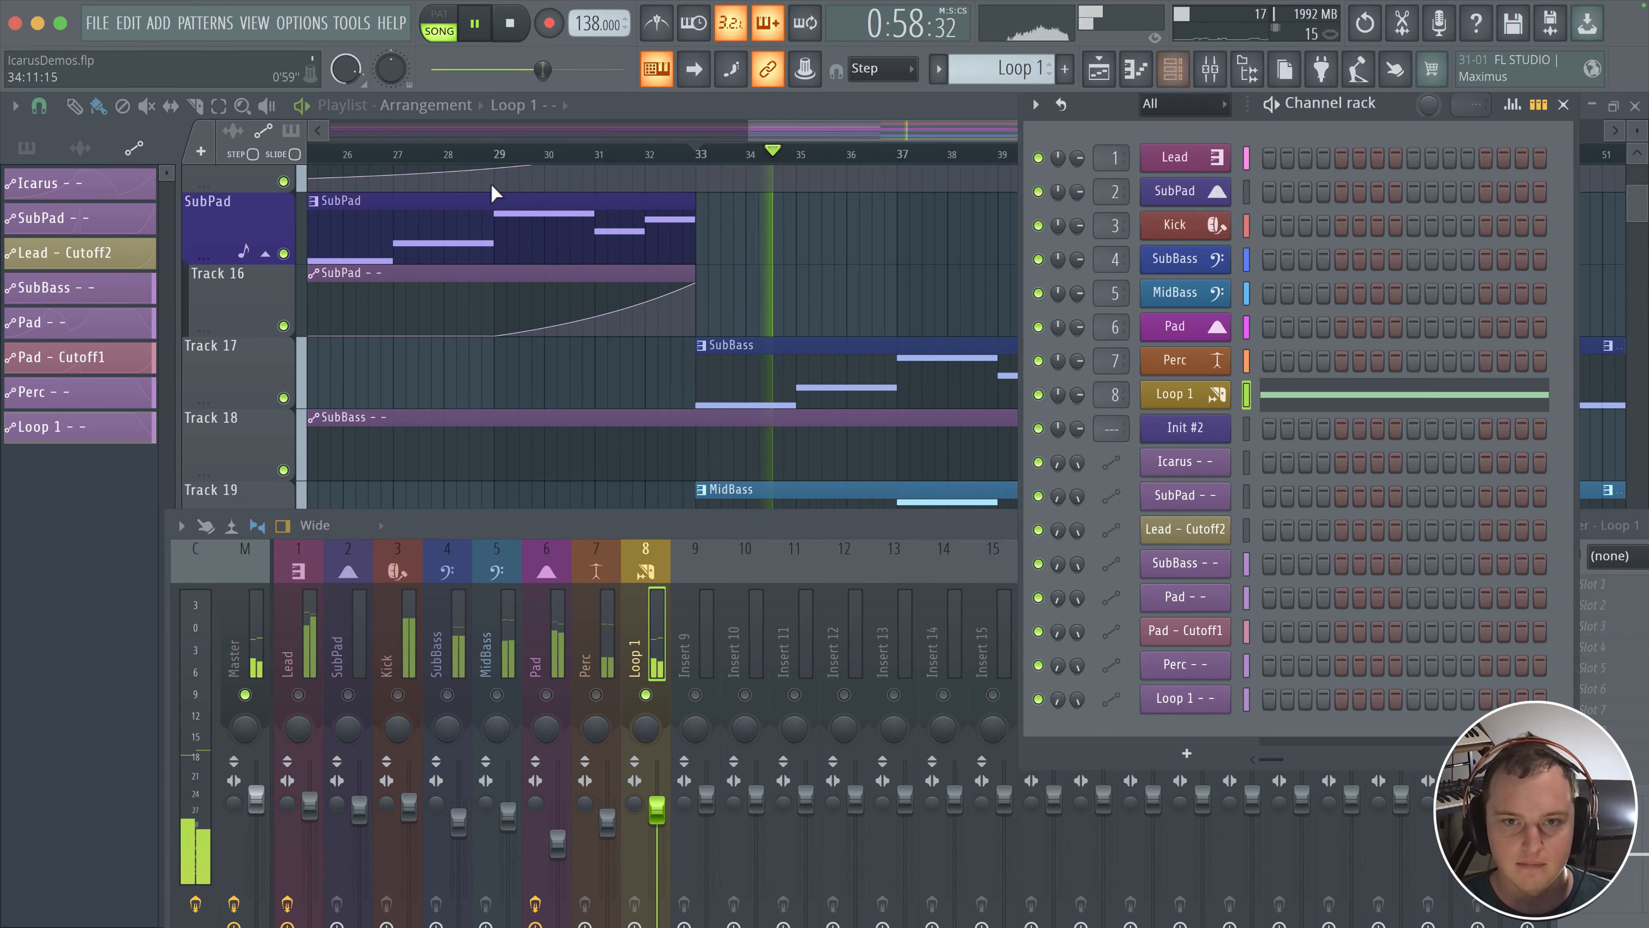
click(1195, 408)
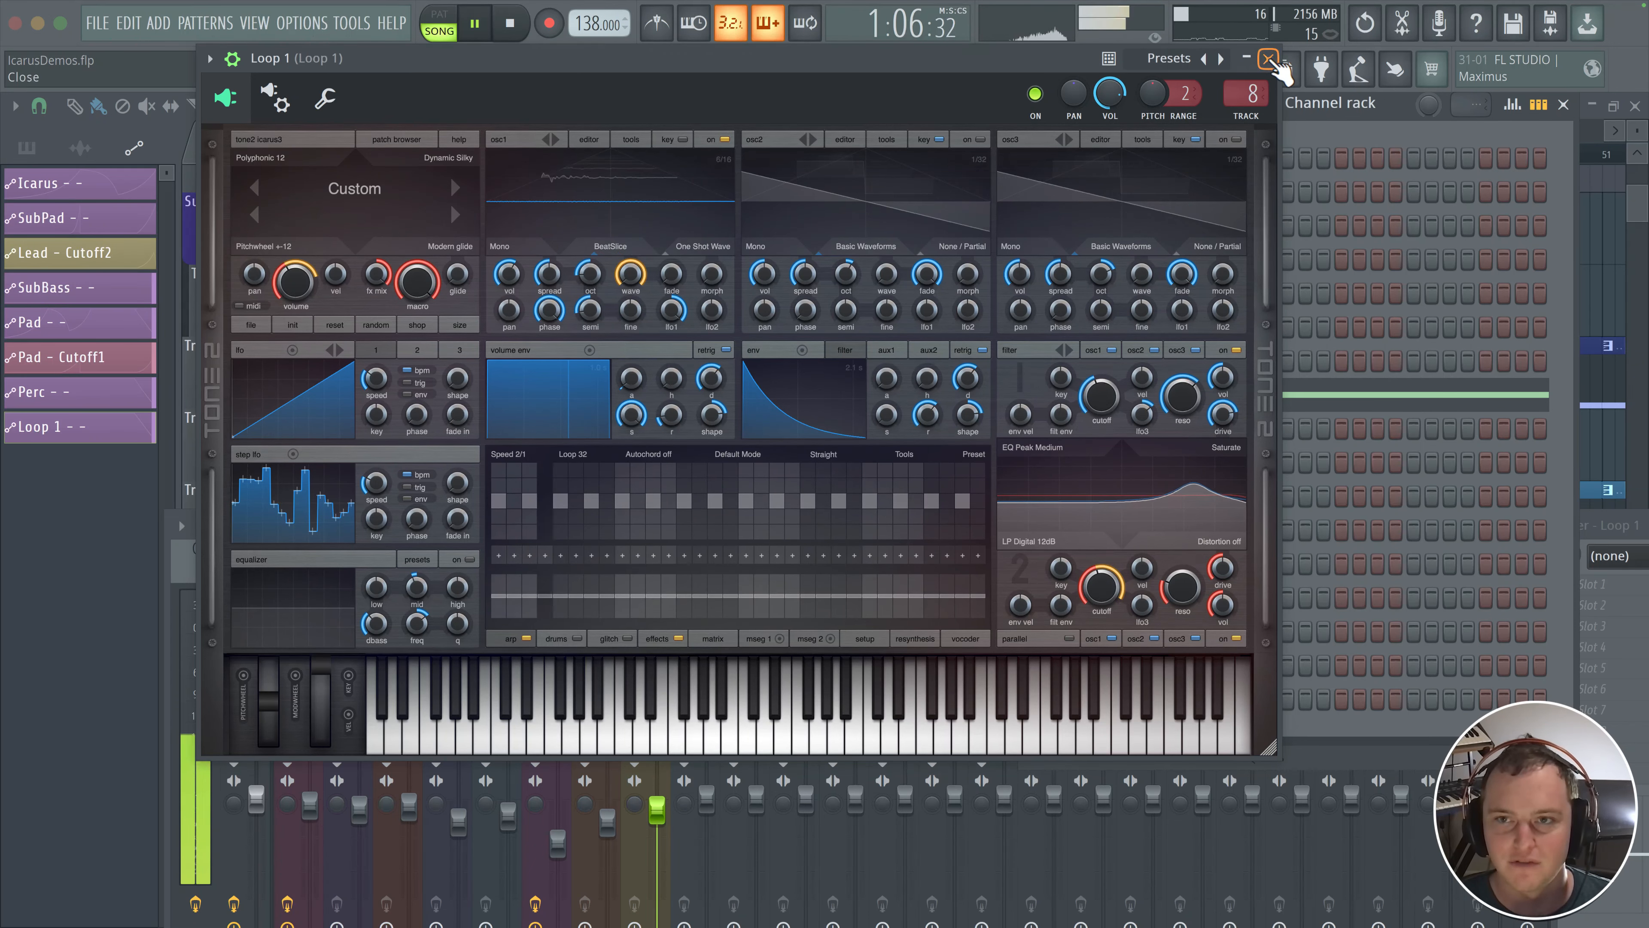
click(1268, 59)
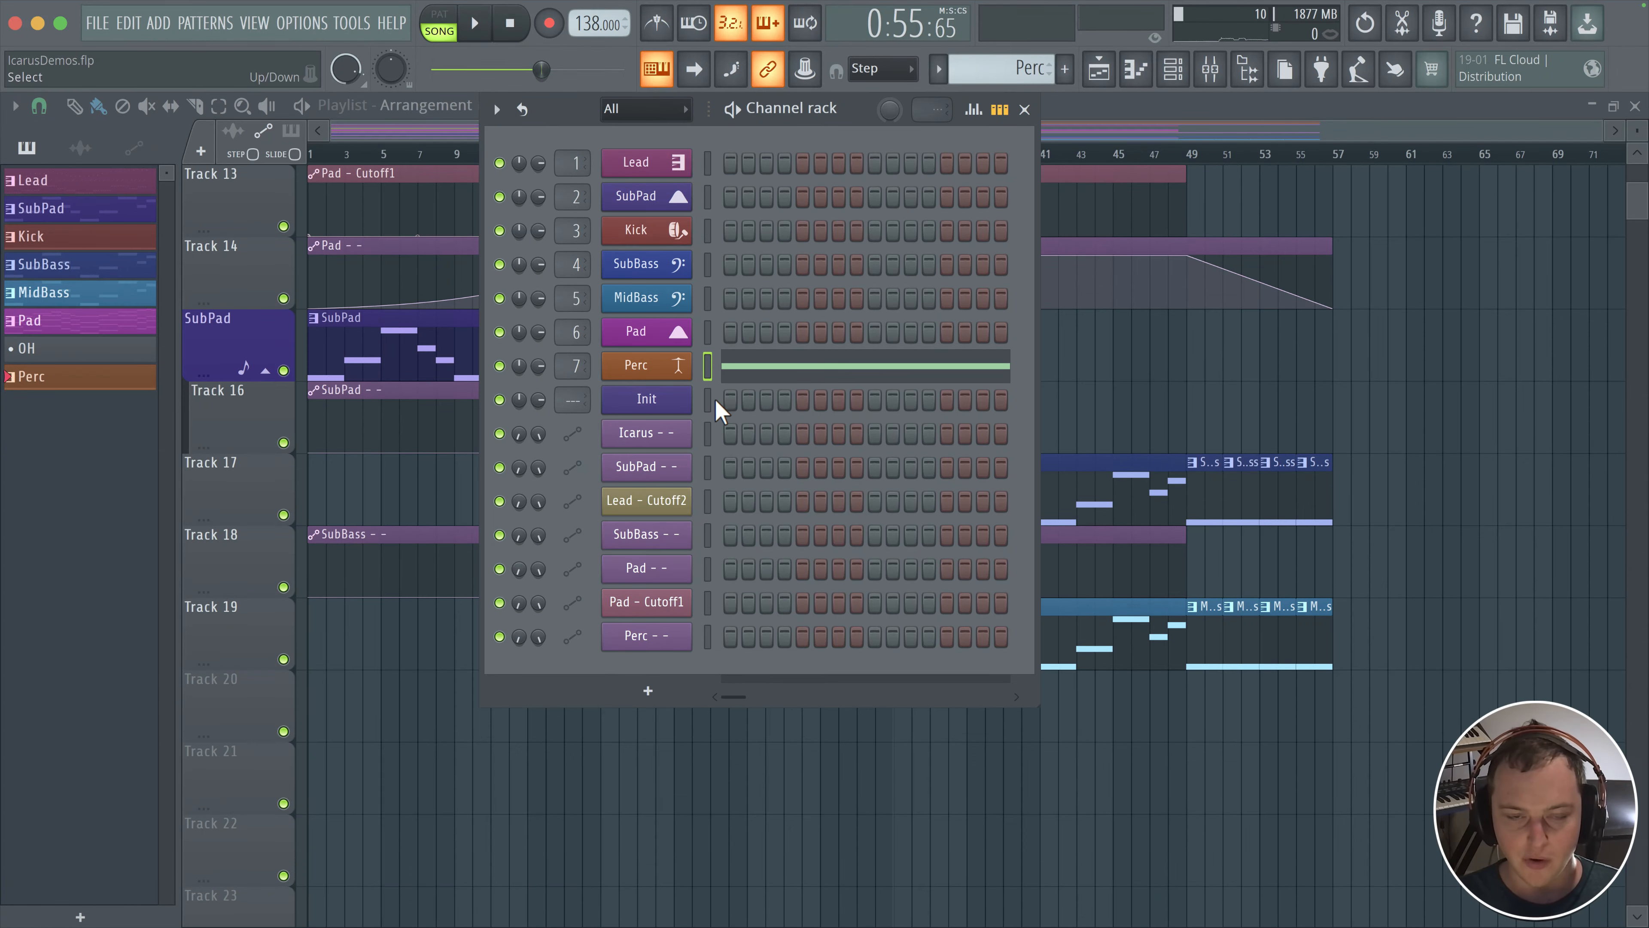
Clone the Init channel in the channel rack and close the copy's synth window
right_click(680, 402)
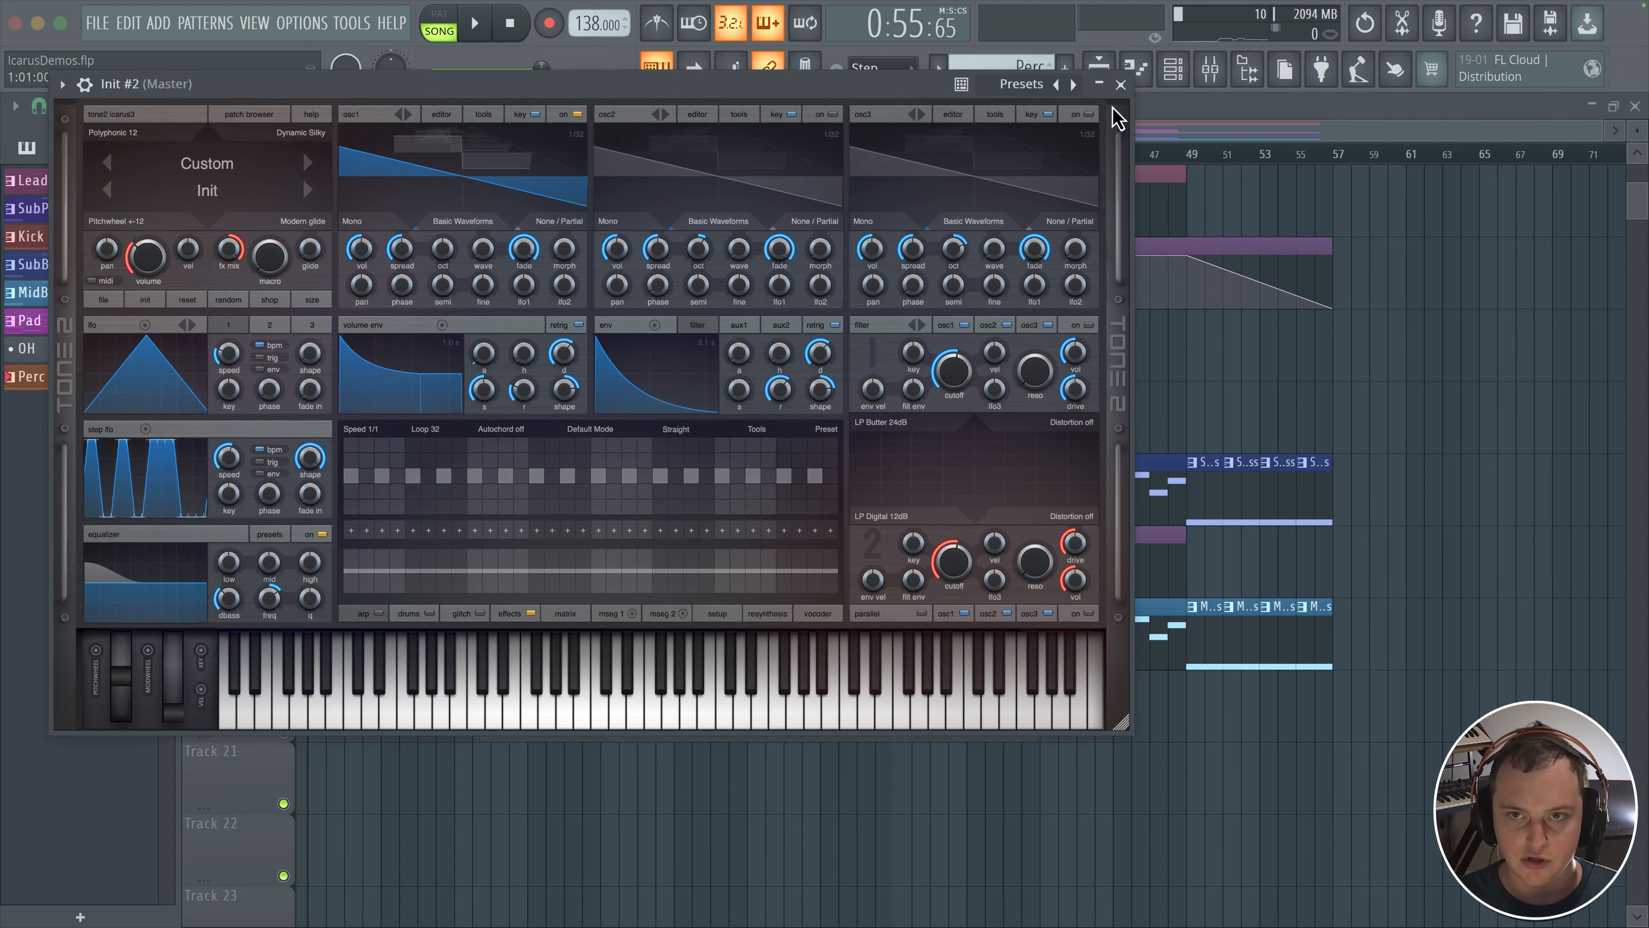
click(1121, 84)
Rename the original Init channel Loop 1, giving it a synth icon and a gold colour
click(688, 406)
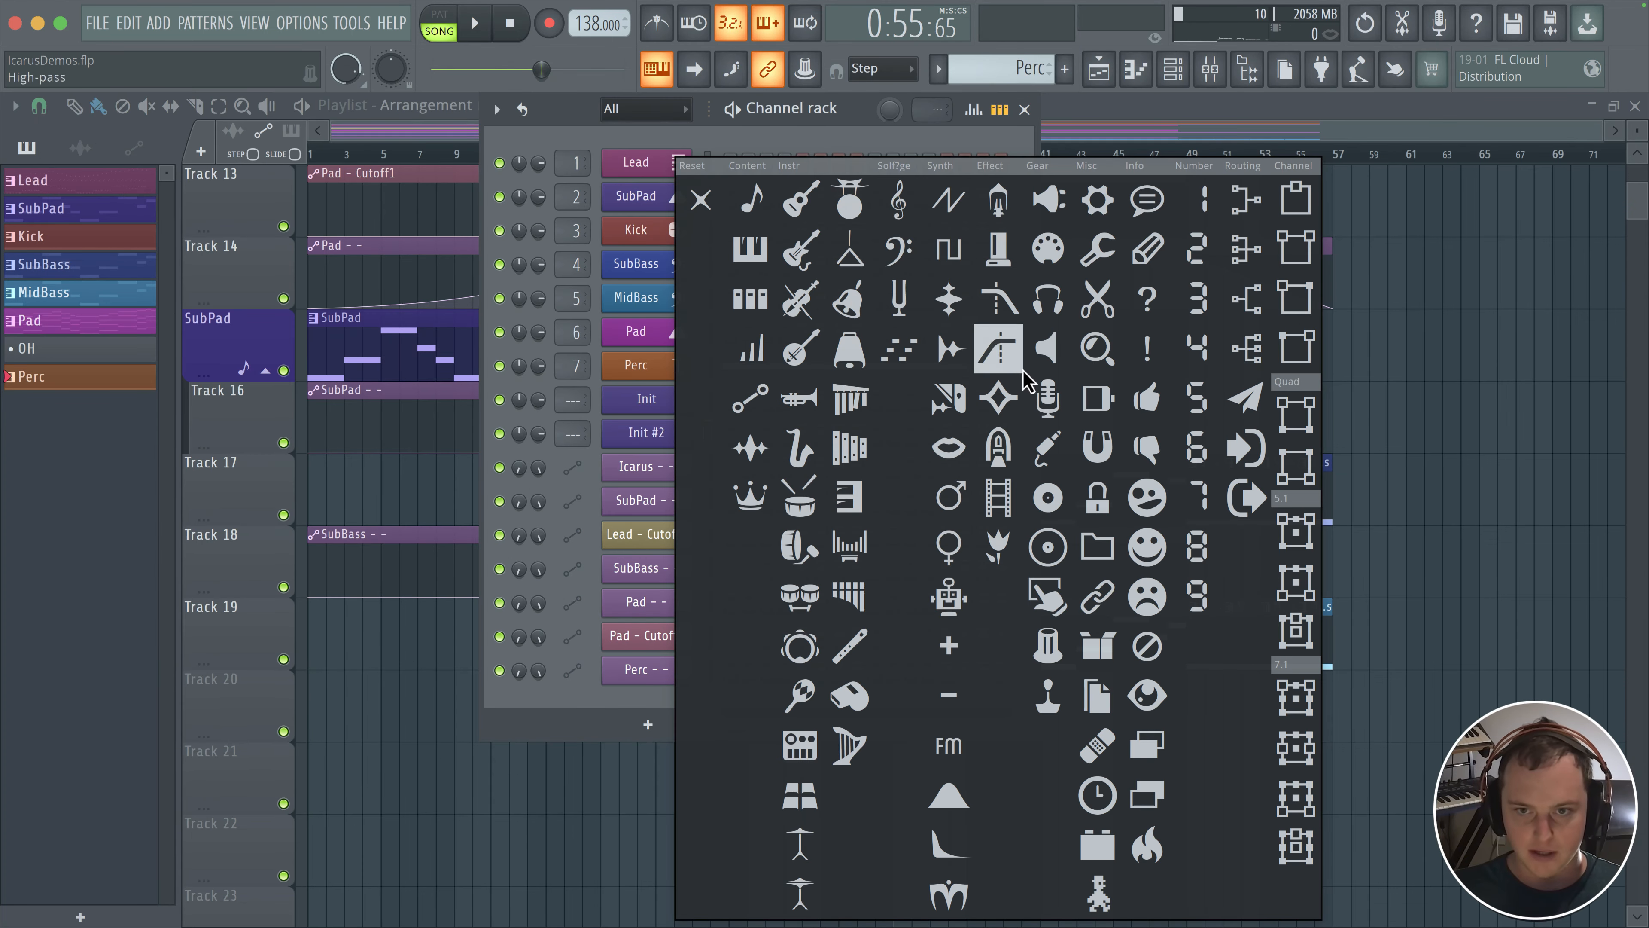
click(948, 398)
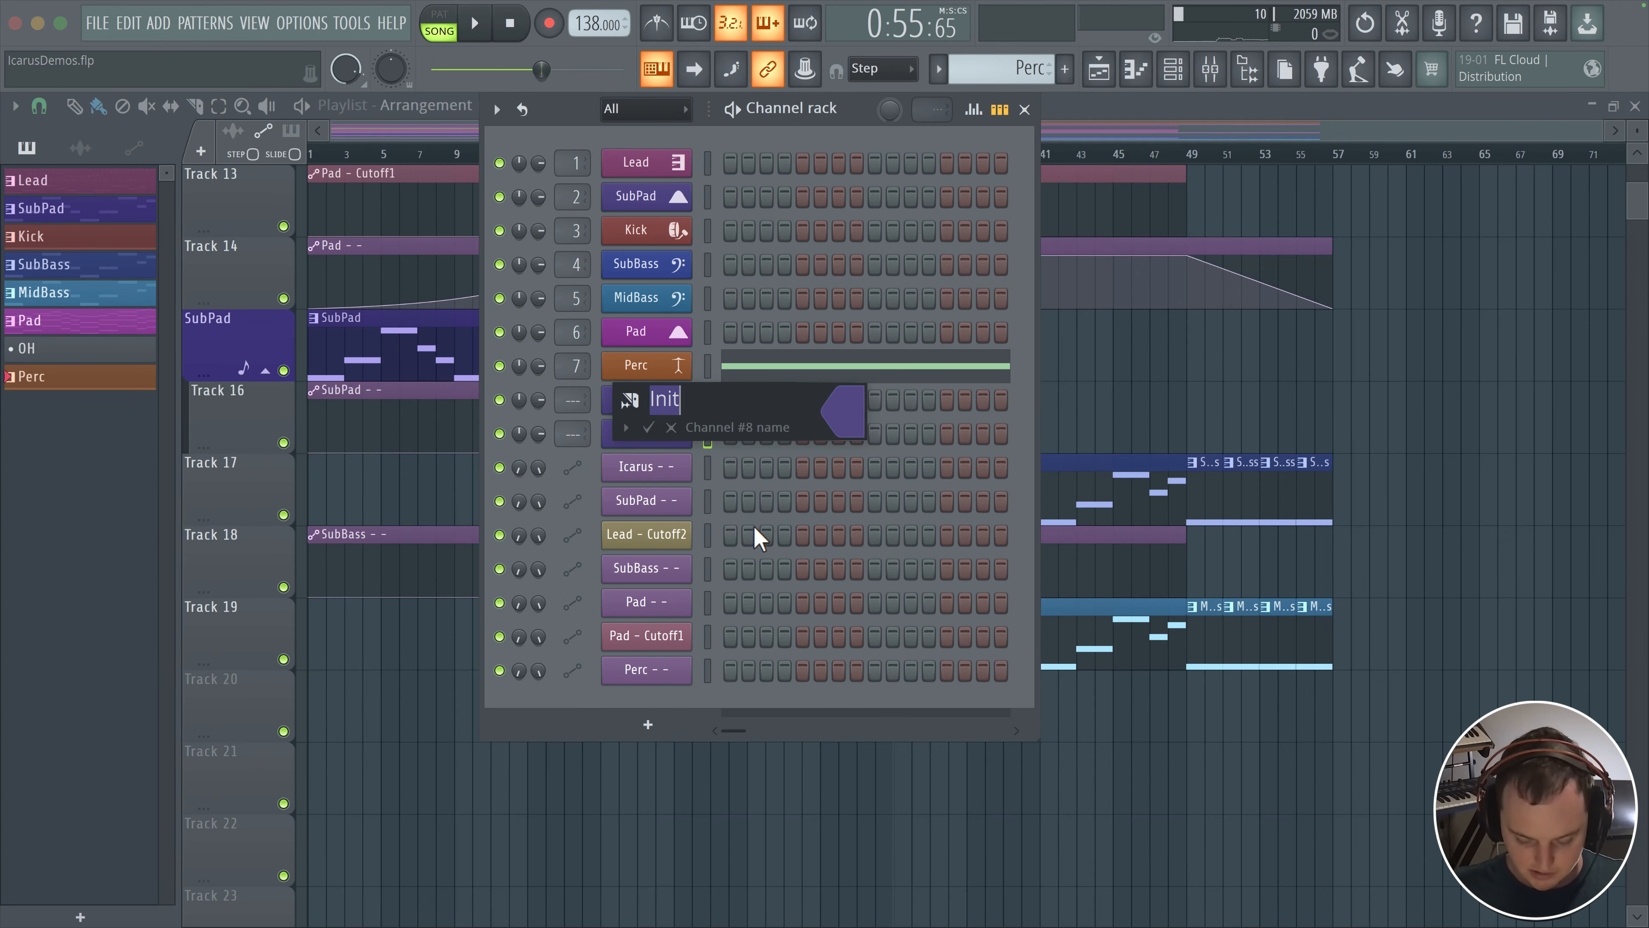
click(838, 422)
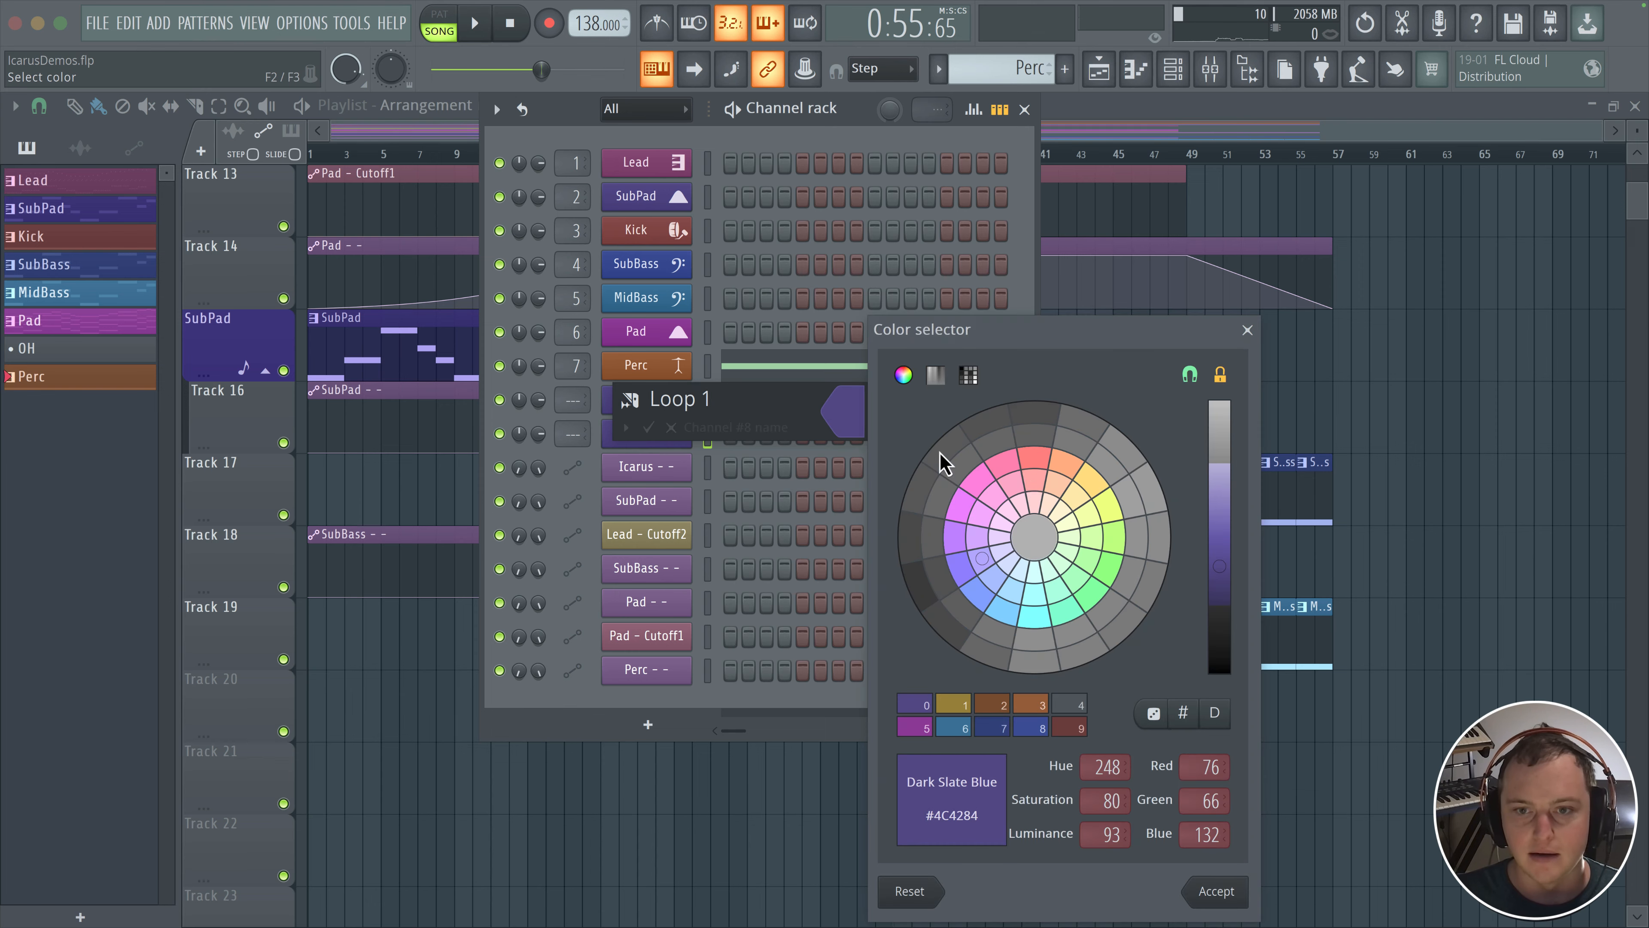
double_click(1082, 485)
click(648, 427)
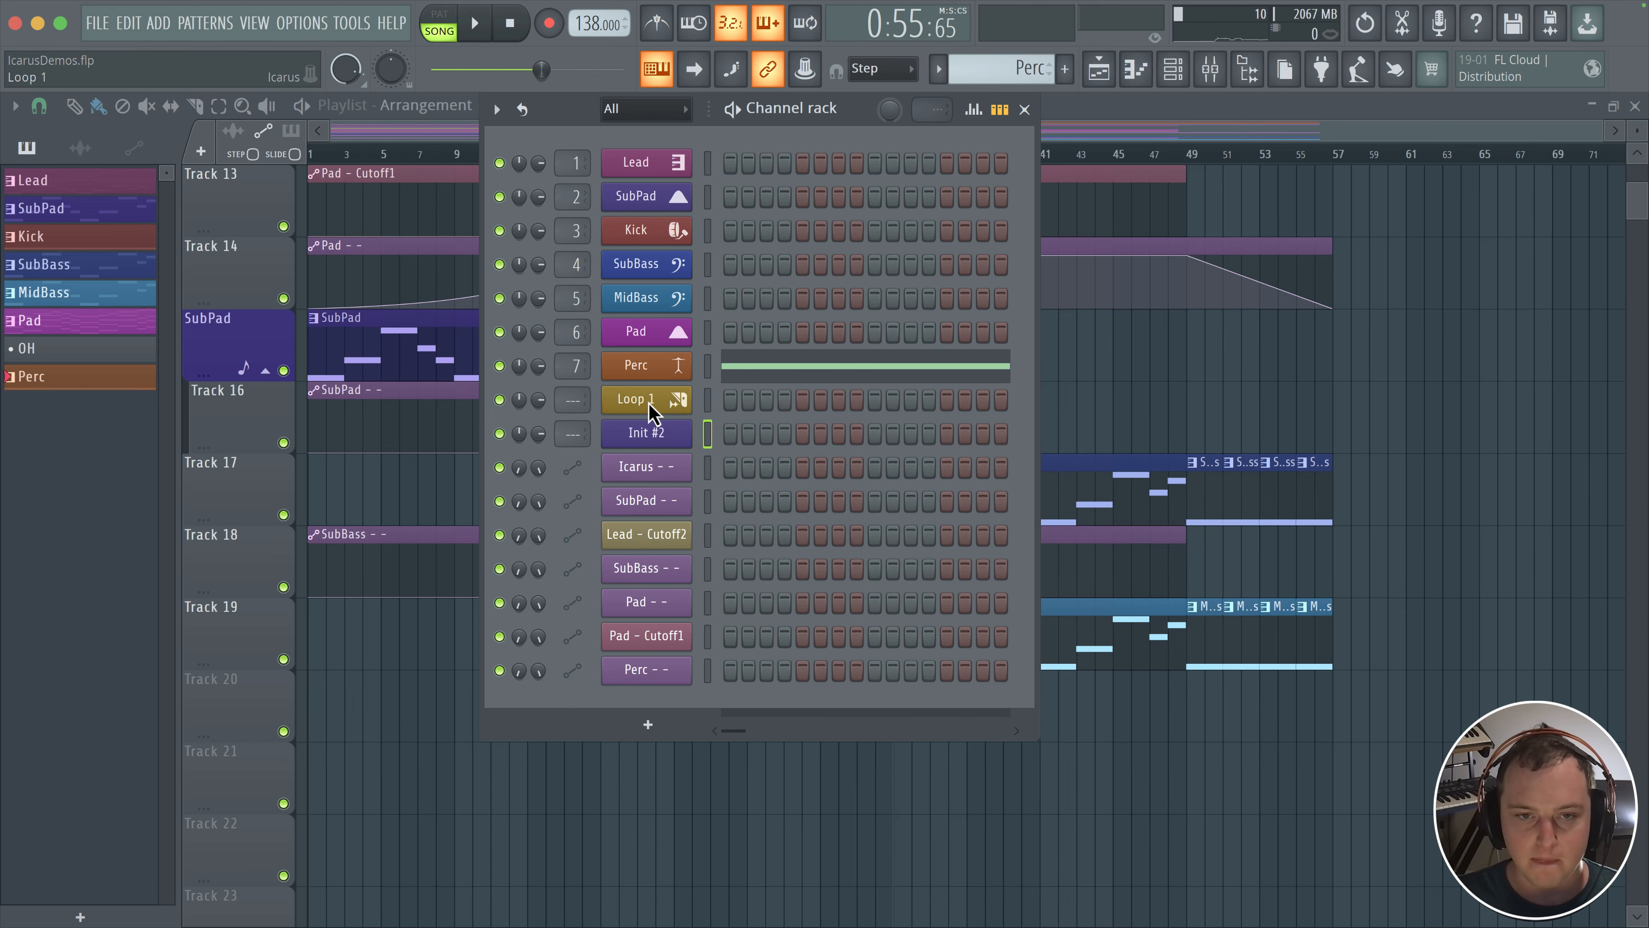
Start a 16-step drumloop beat slice in the Loop 1 synth and browse to the Trance Drum Samples folder
click(668, 410)
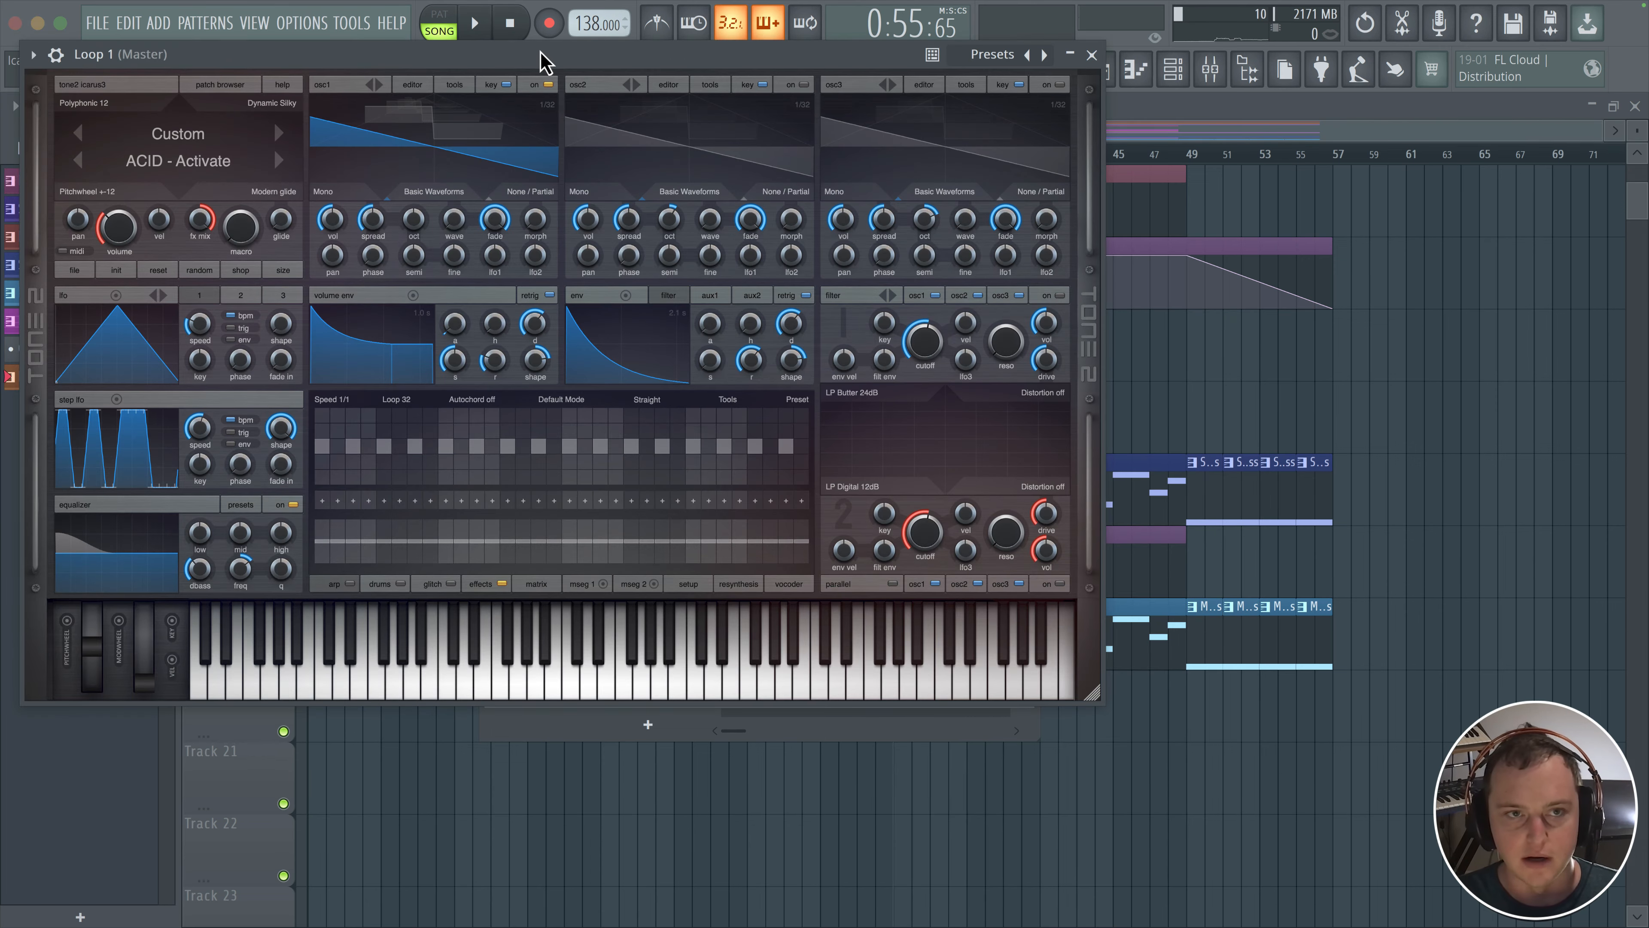
mouse_move(541, 61)
mouse_down()
mouse_move(674, 589)
mouse_move(504, 104)
mouse_move(549, 54)
mouse_move(527, 49)
mouse_up()
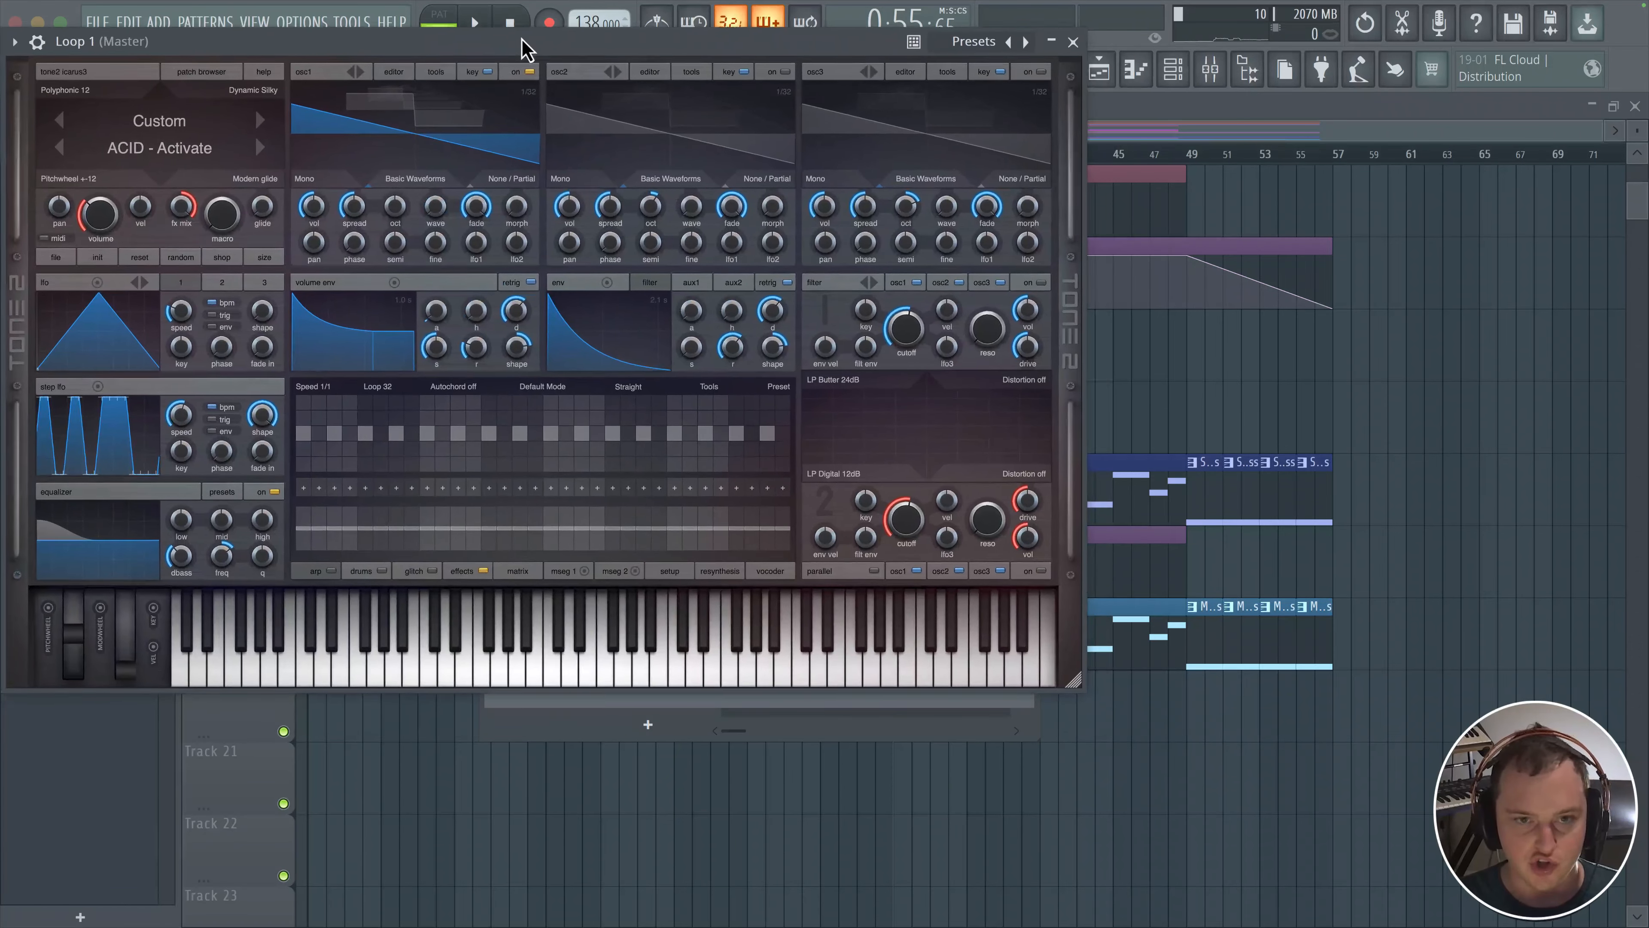
click(716, 571)
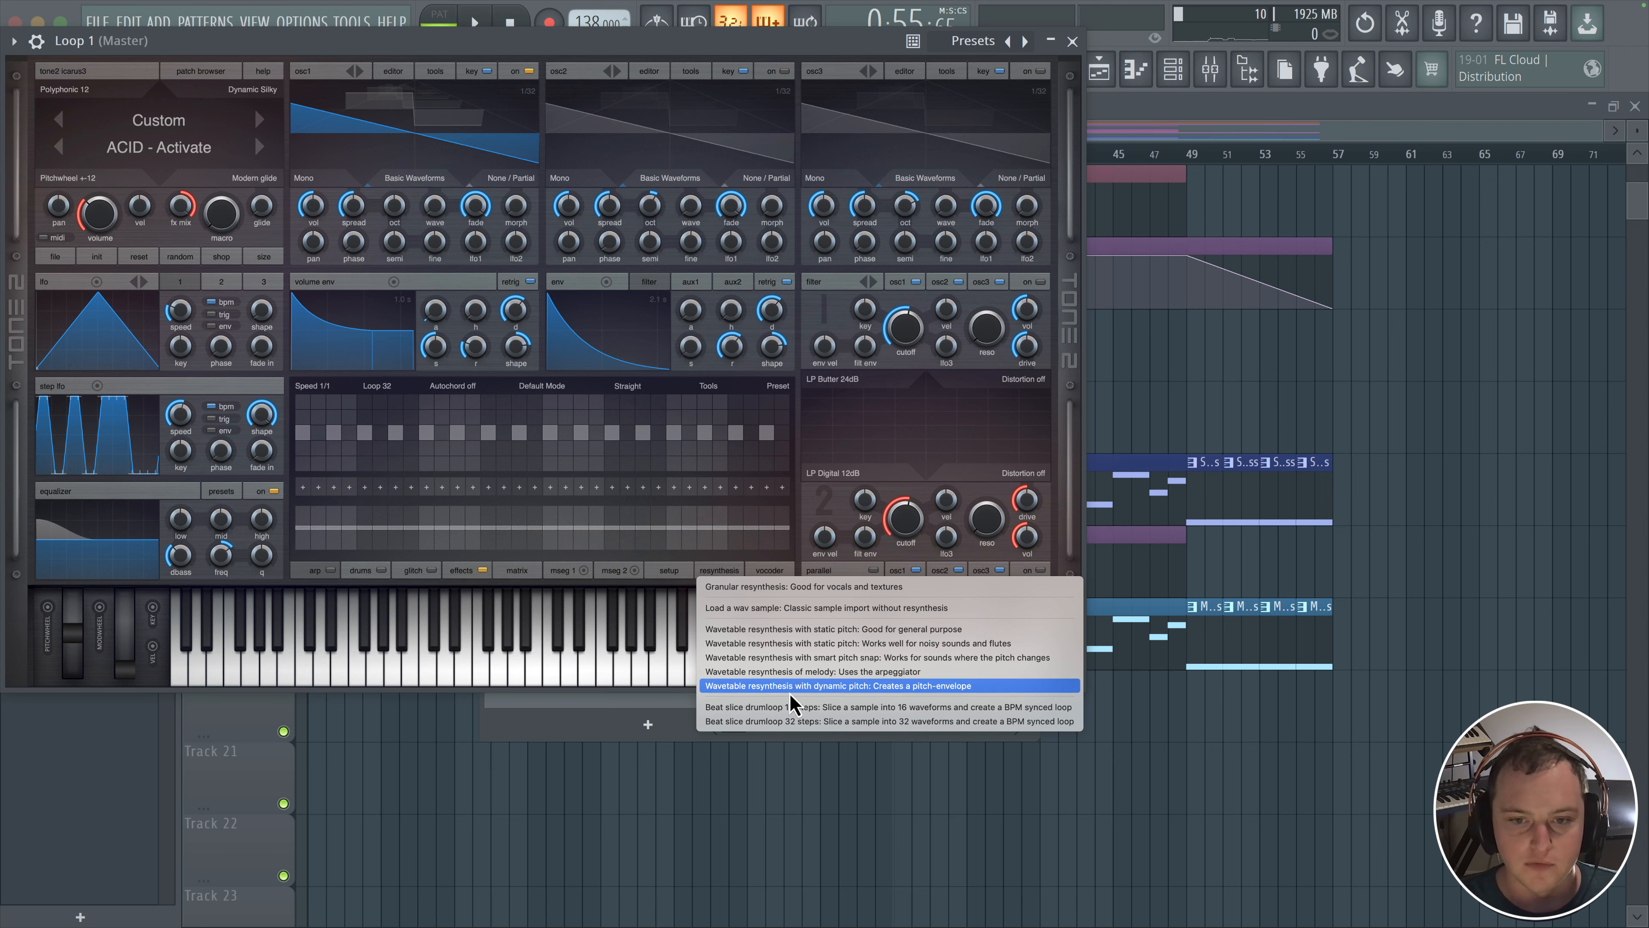
click(790, 710)
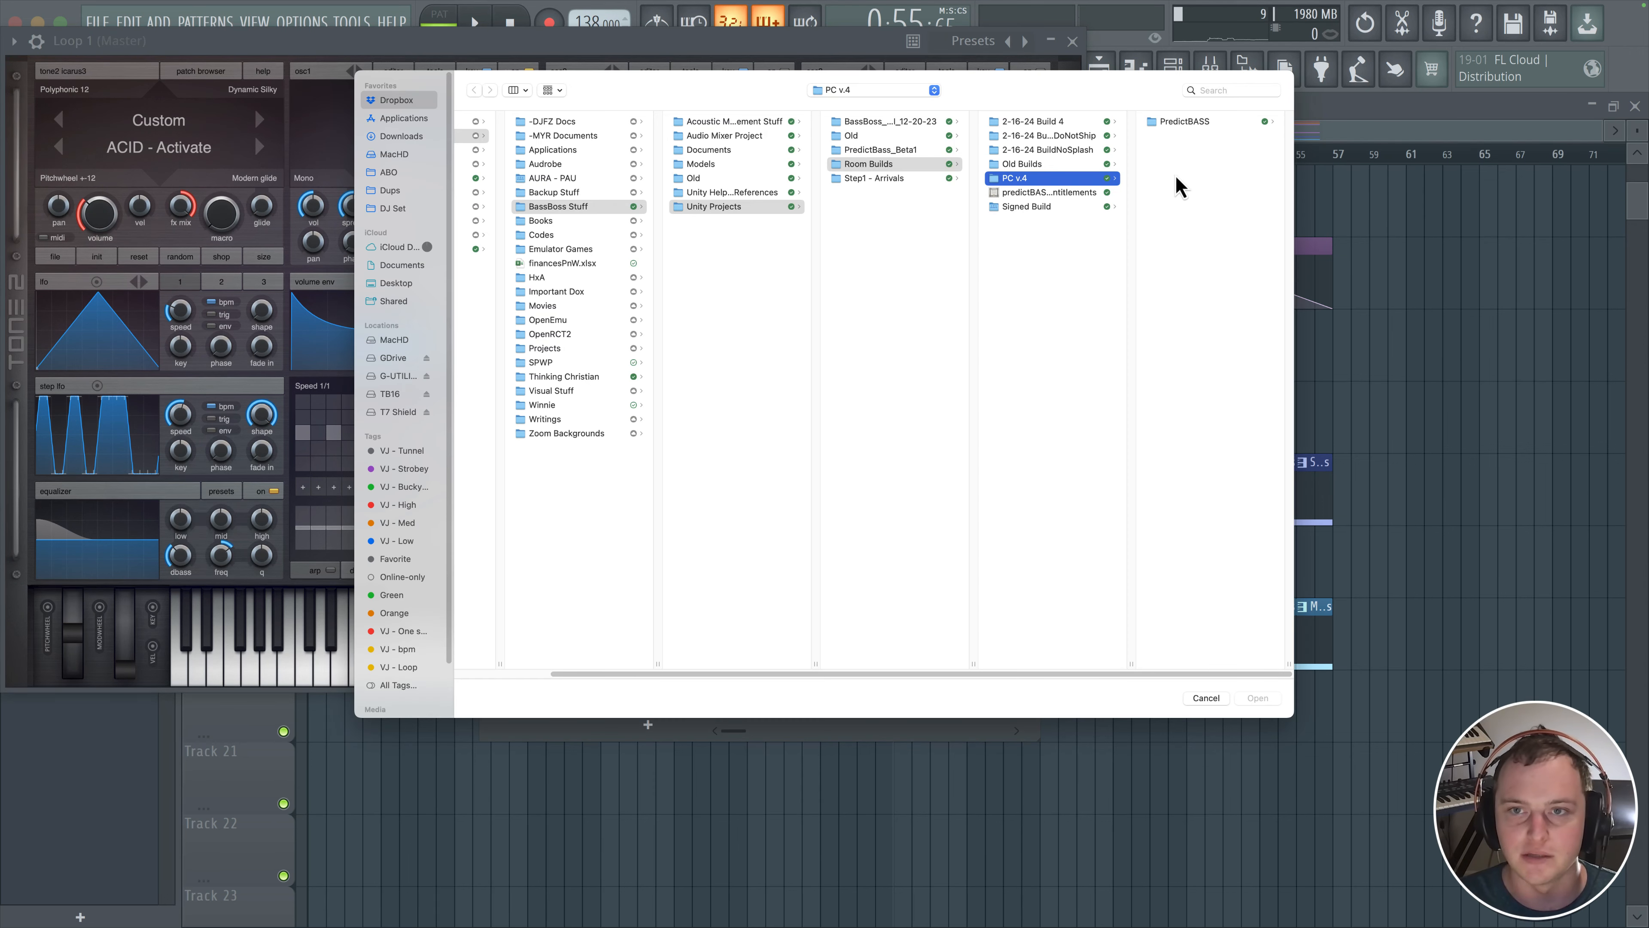
click(901, 91)
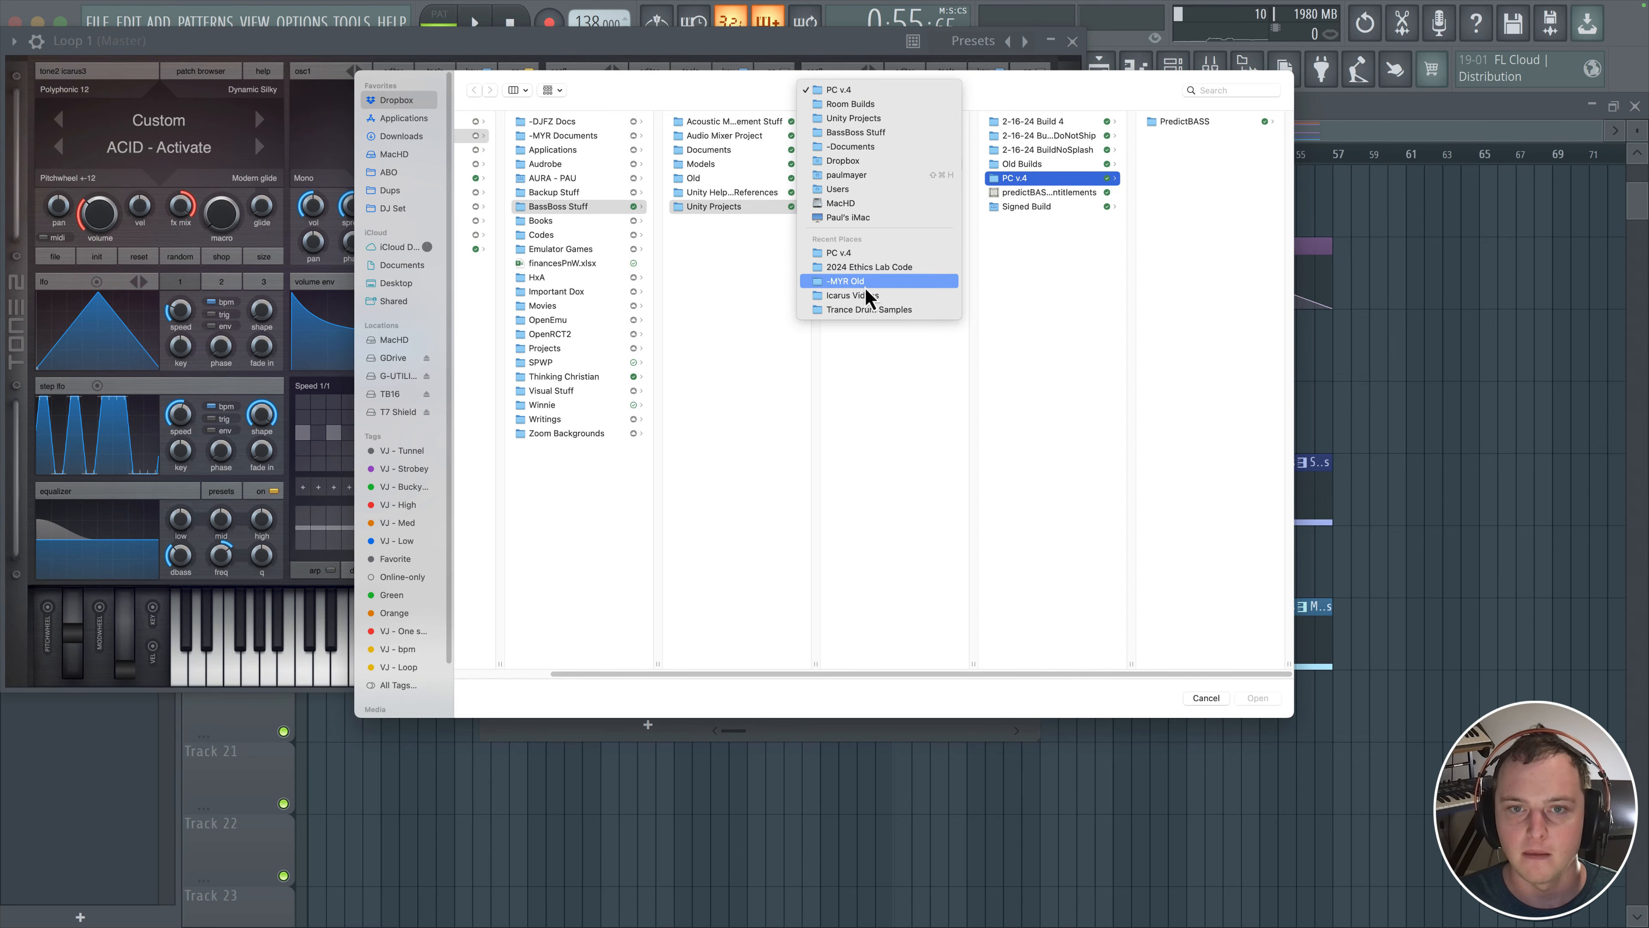
click(870, 310)
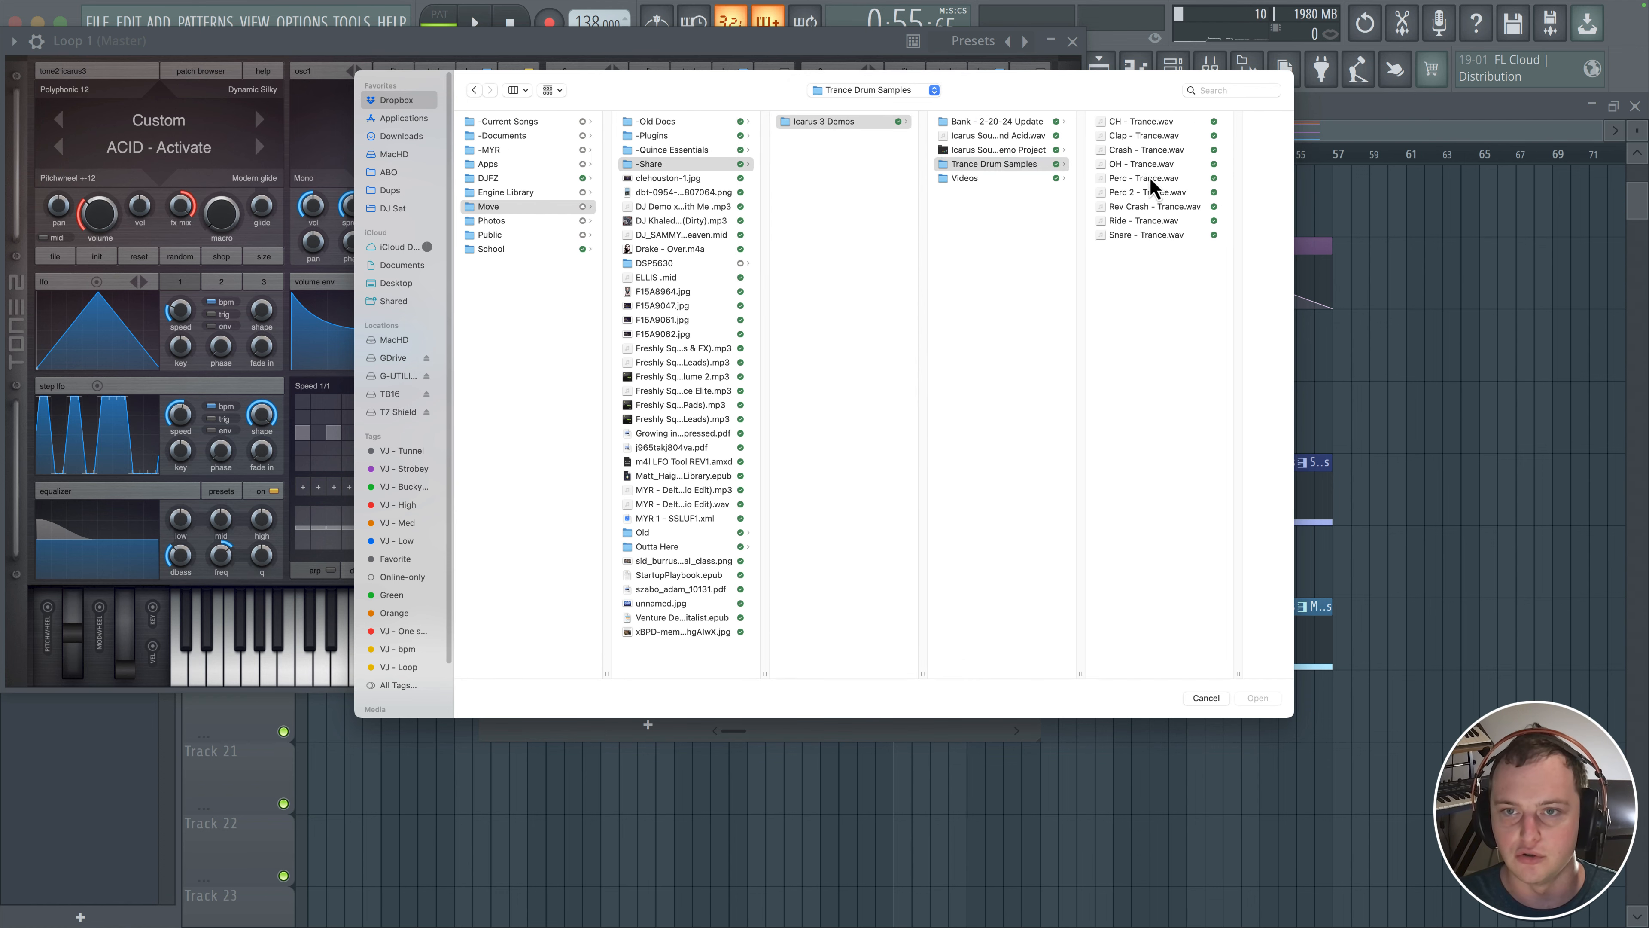
Preview Perc - Trance.wav and Perc 2 - Trance.wav, and load Perc - Trance.wav for slicing
click(1062, 179)
key(space)
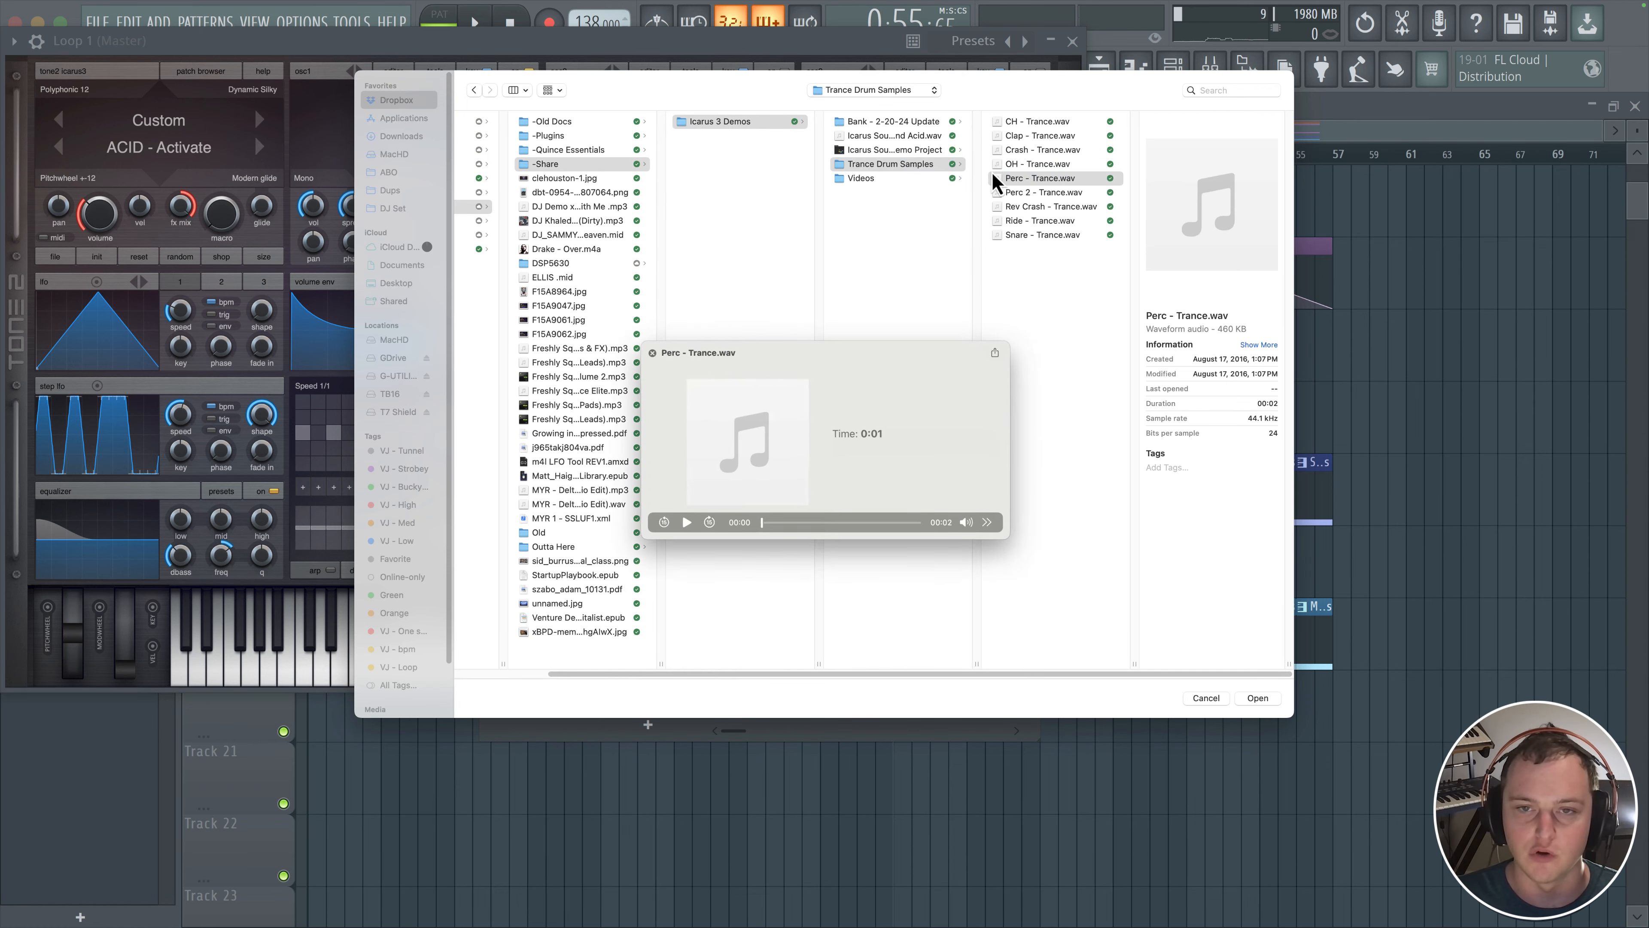
key(Down)
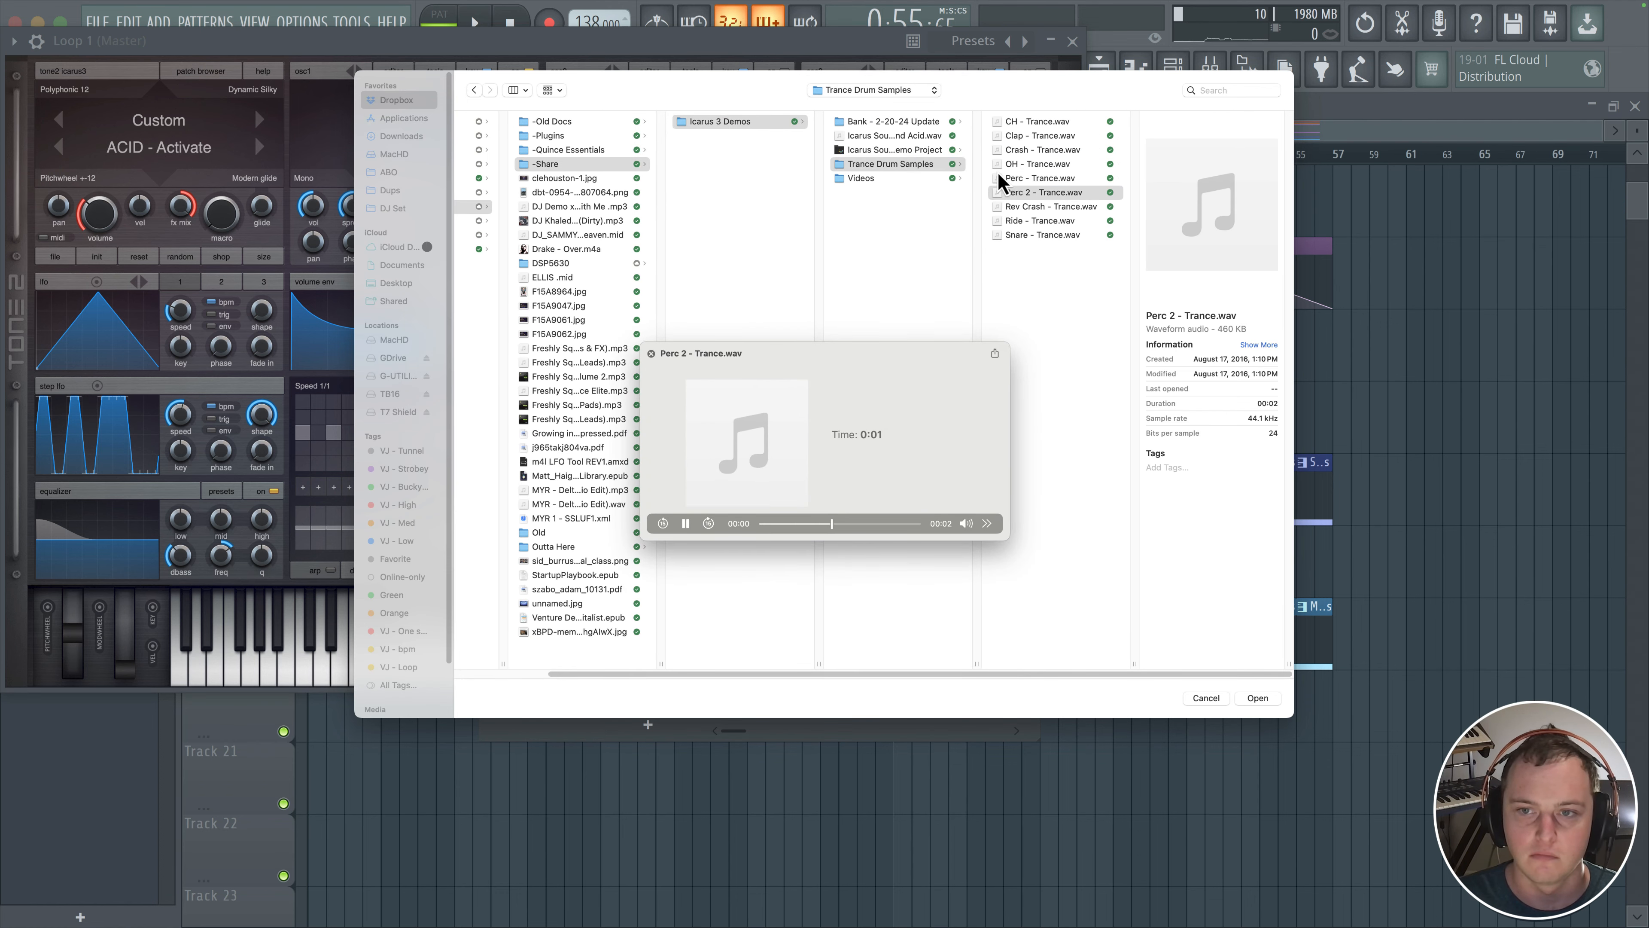
key(Up)
key(space)
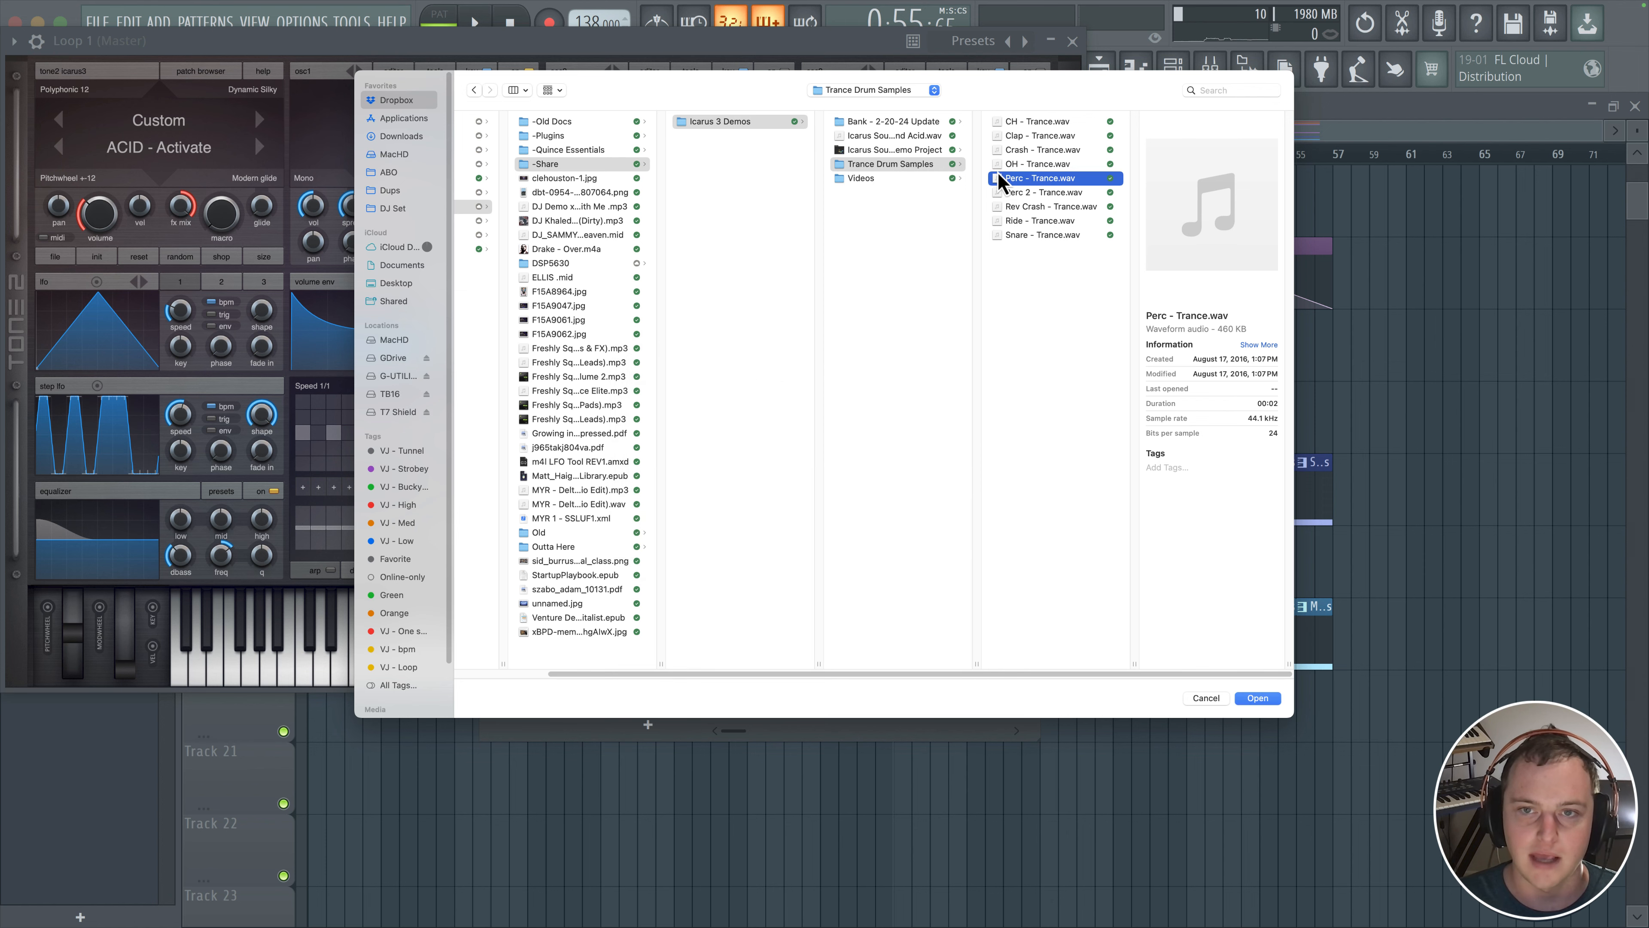
double_click(1034, 179)
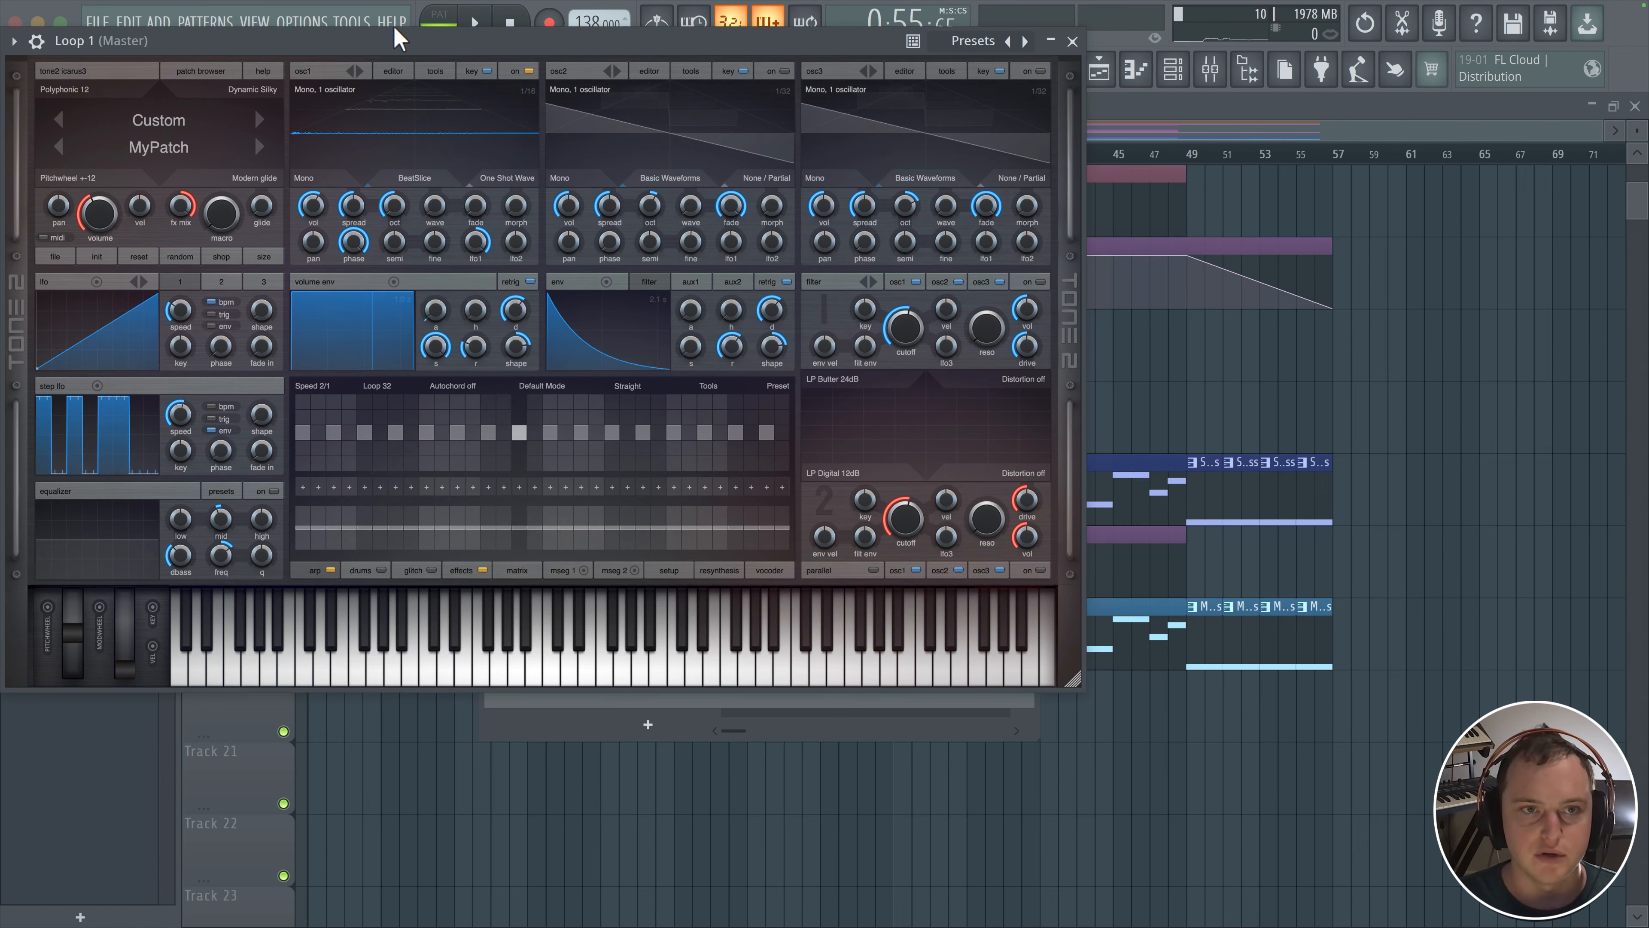
Reposition the Loop 1 synth window and lower oscillator 1's semitone tuning
drag(397, 39, 490, 104)
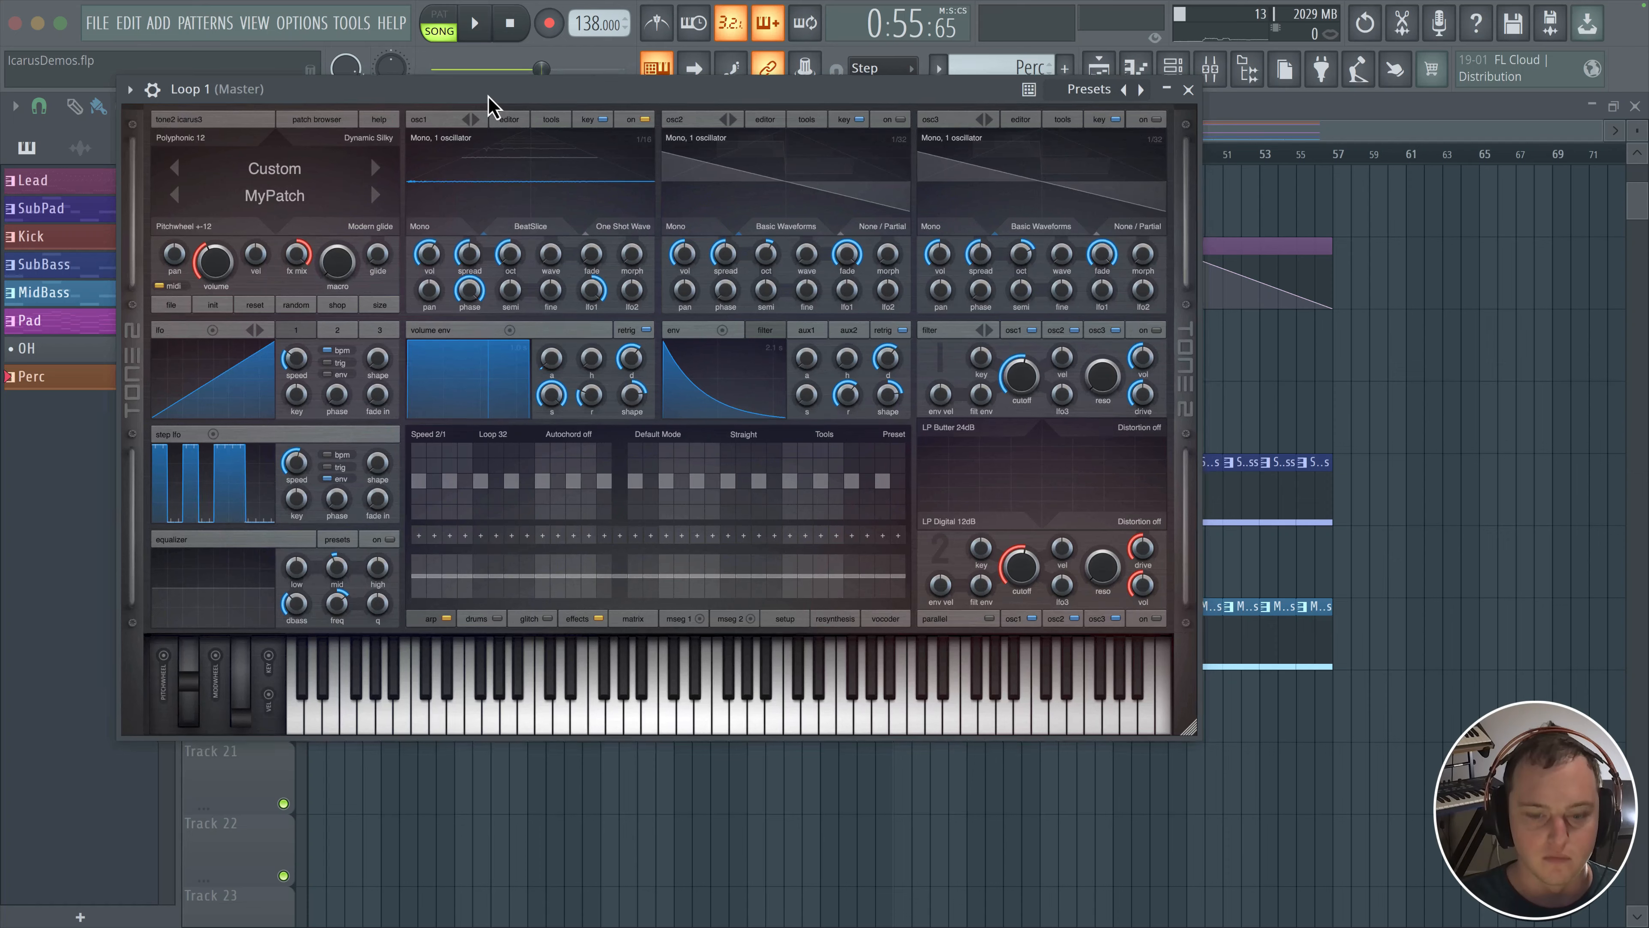
drag(493, 99, 425, 83)
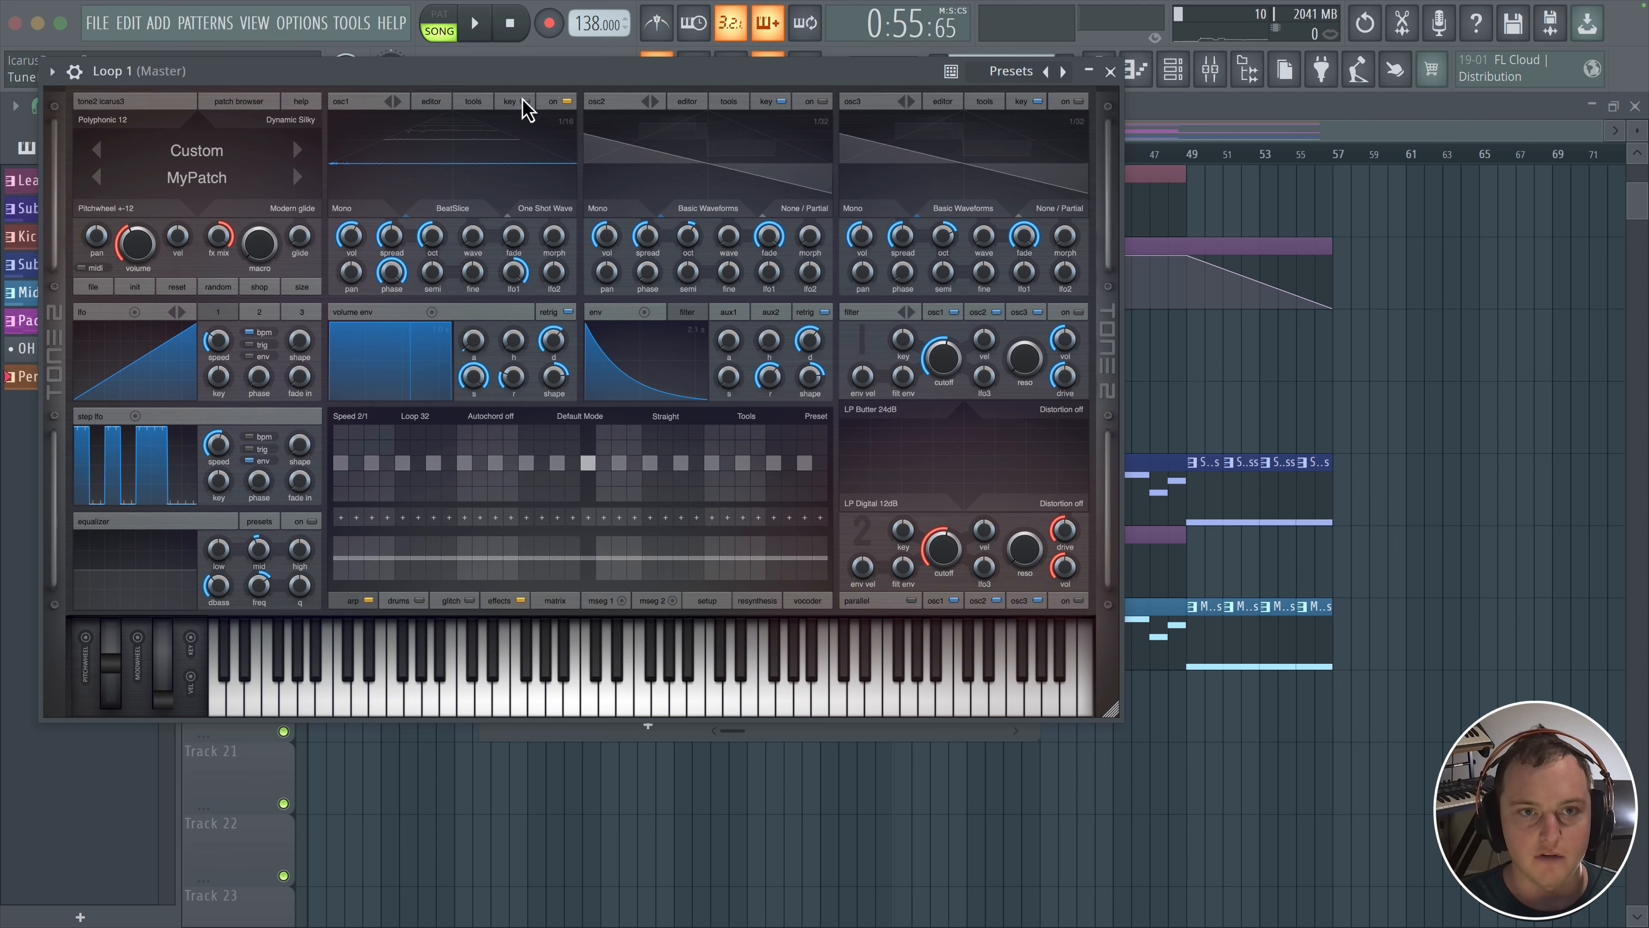
mouse_move(478, 73)
mouse_down()
mouse_move(482, 119)
mouse_move(485, 94)
mouse_up()
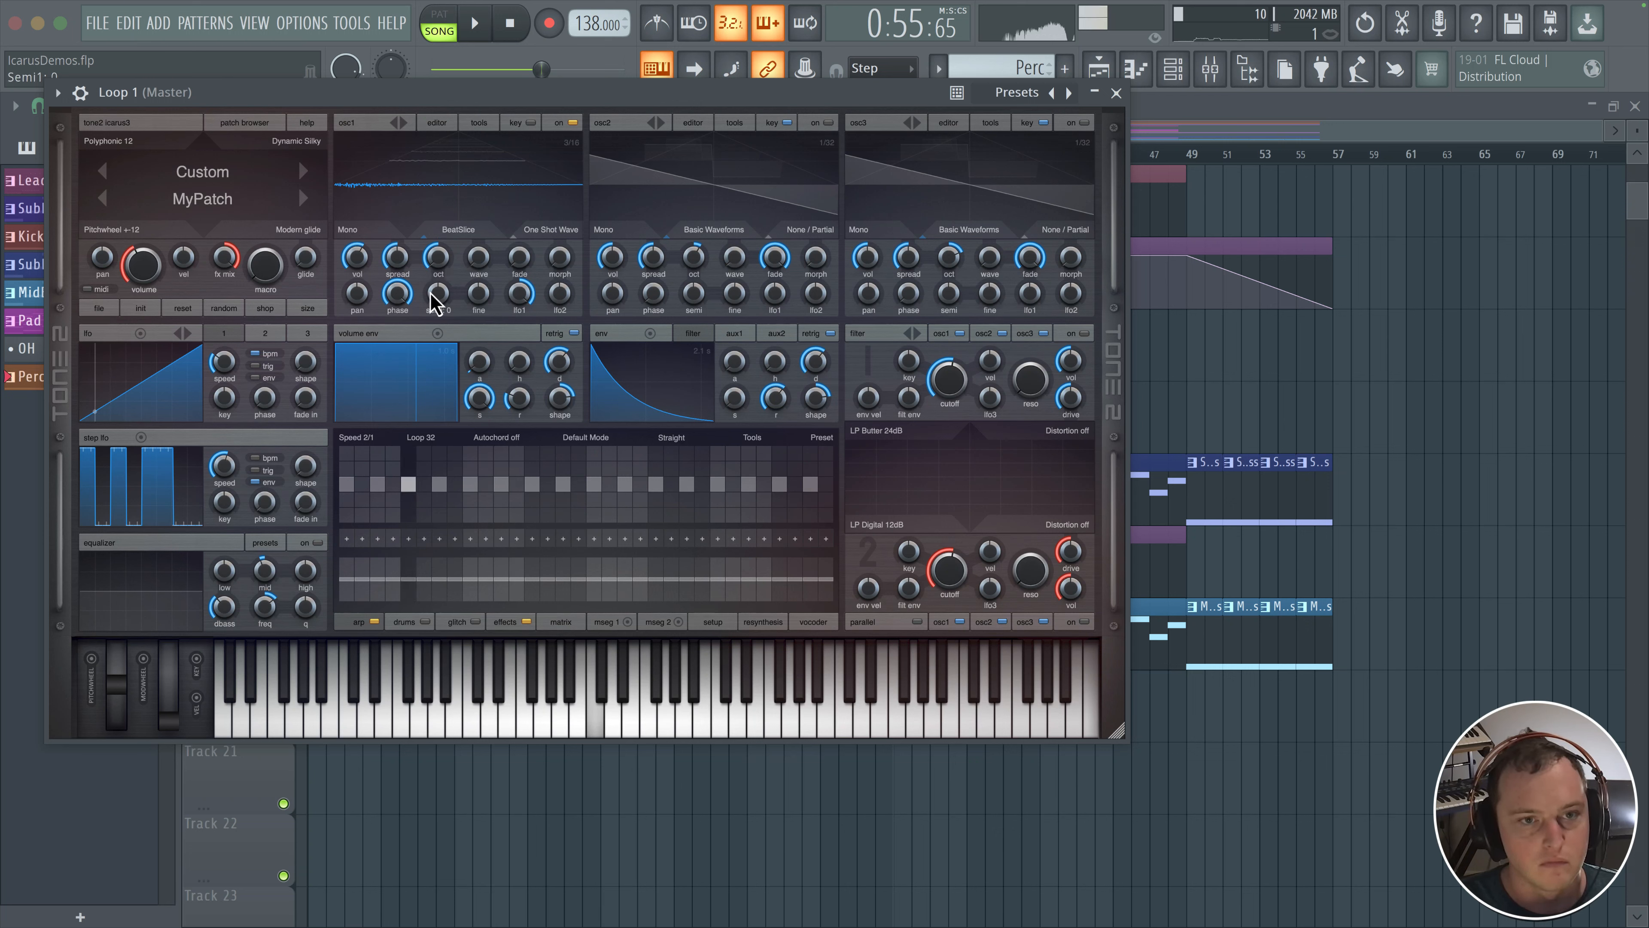
drag(430, 292, 432, 283)
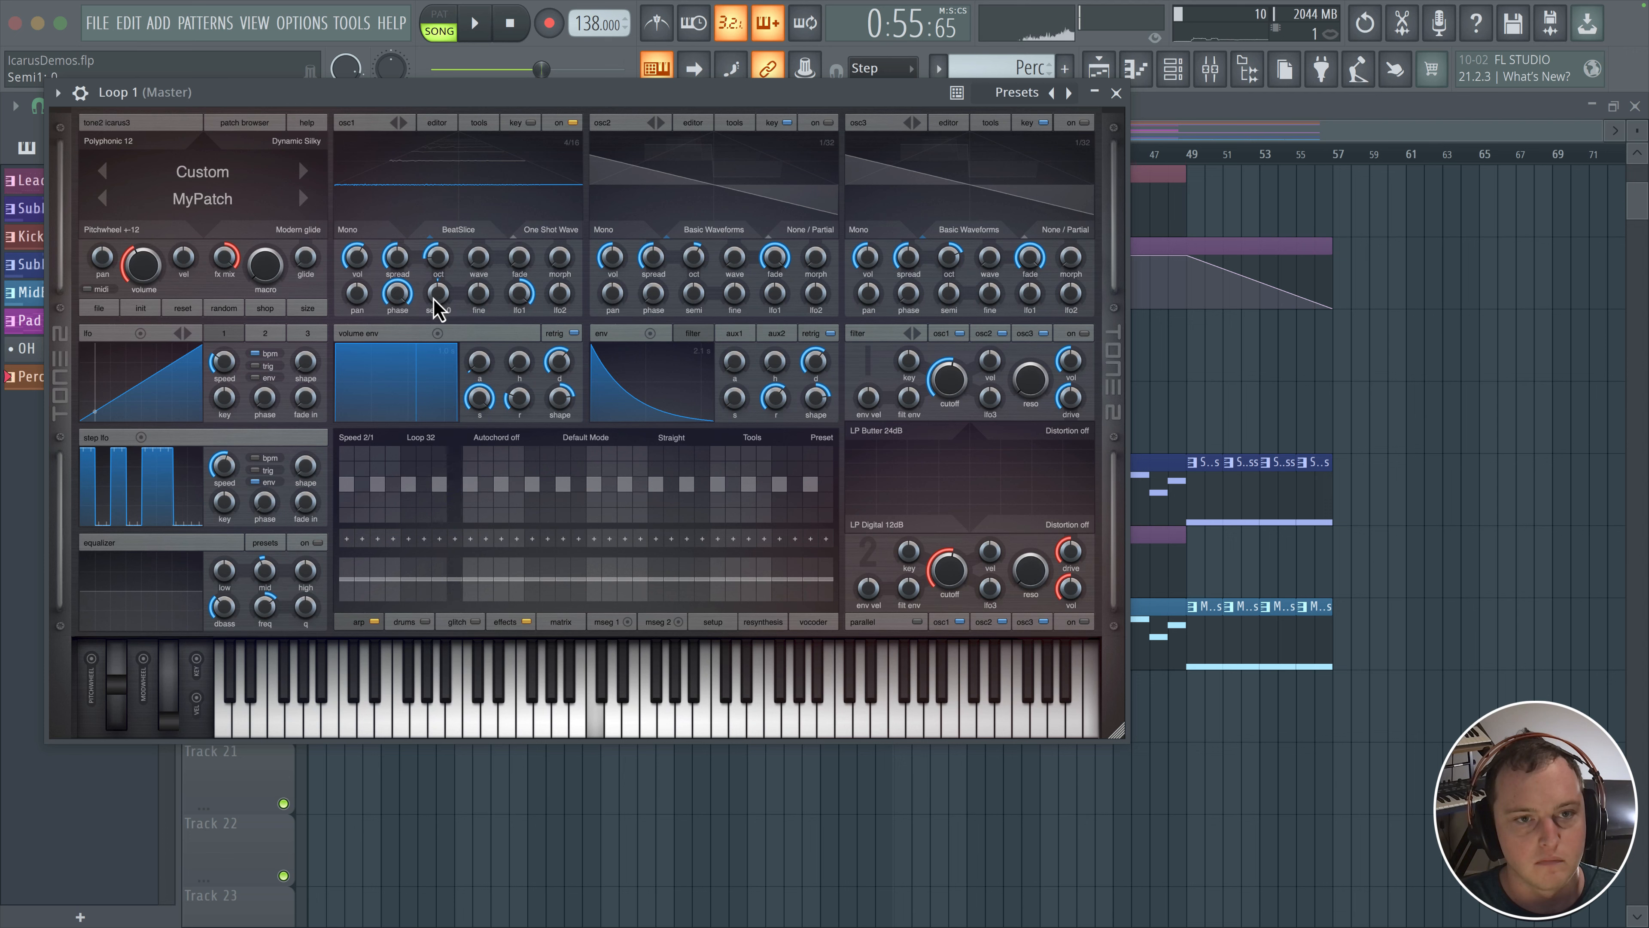
drag(438, 308, 437, 337)
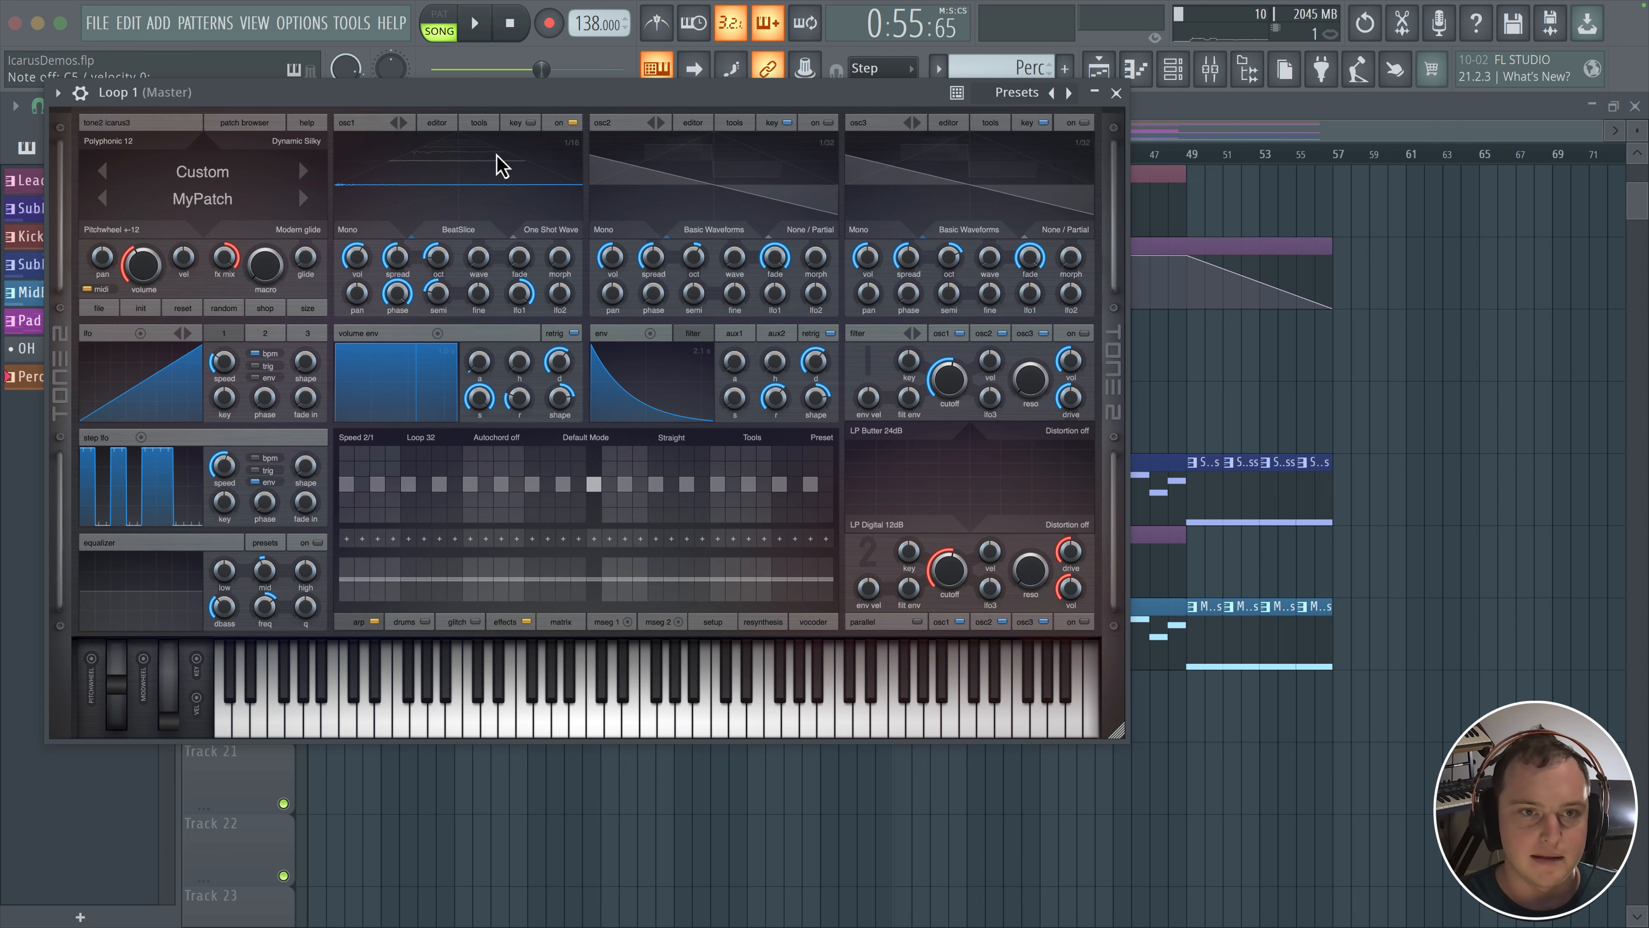
drag(490, 100, 484, 104)
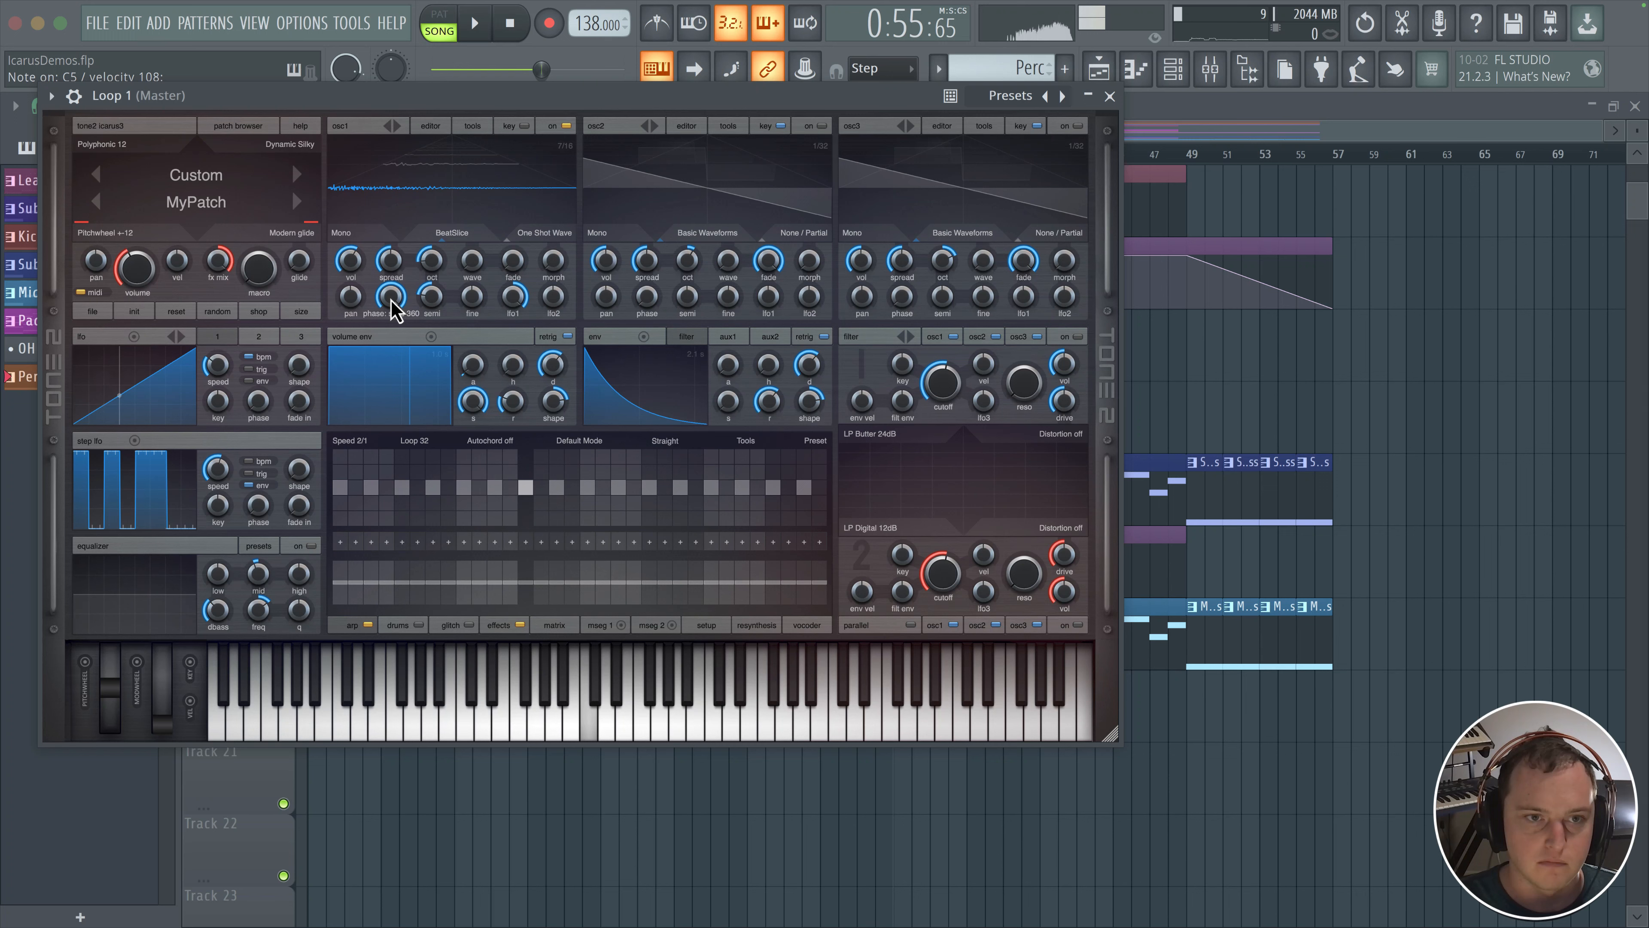
drag(419, 301, 418, 306)
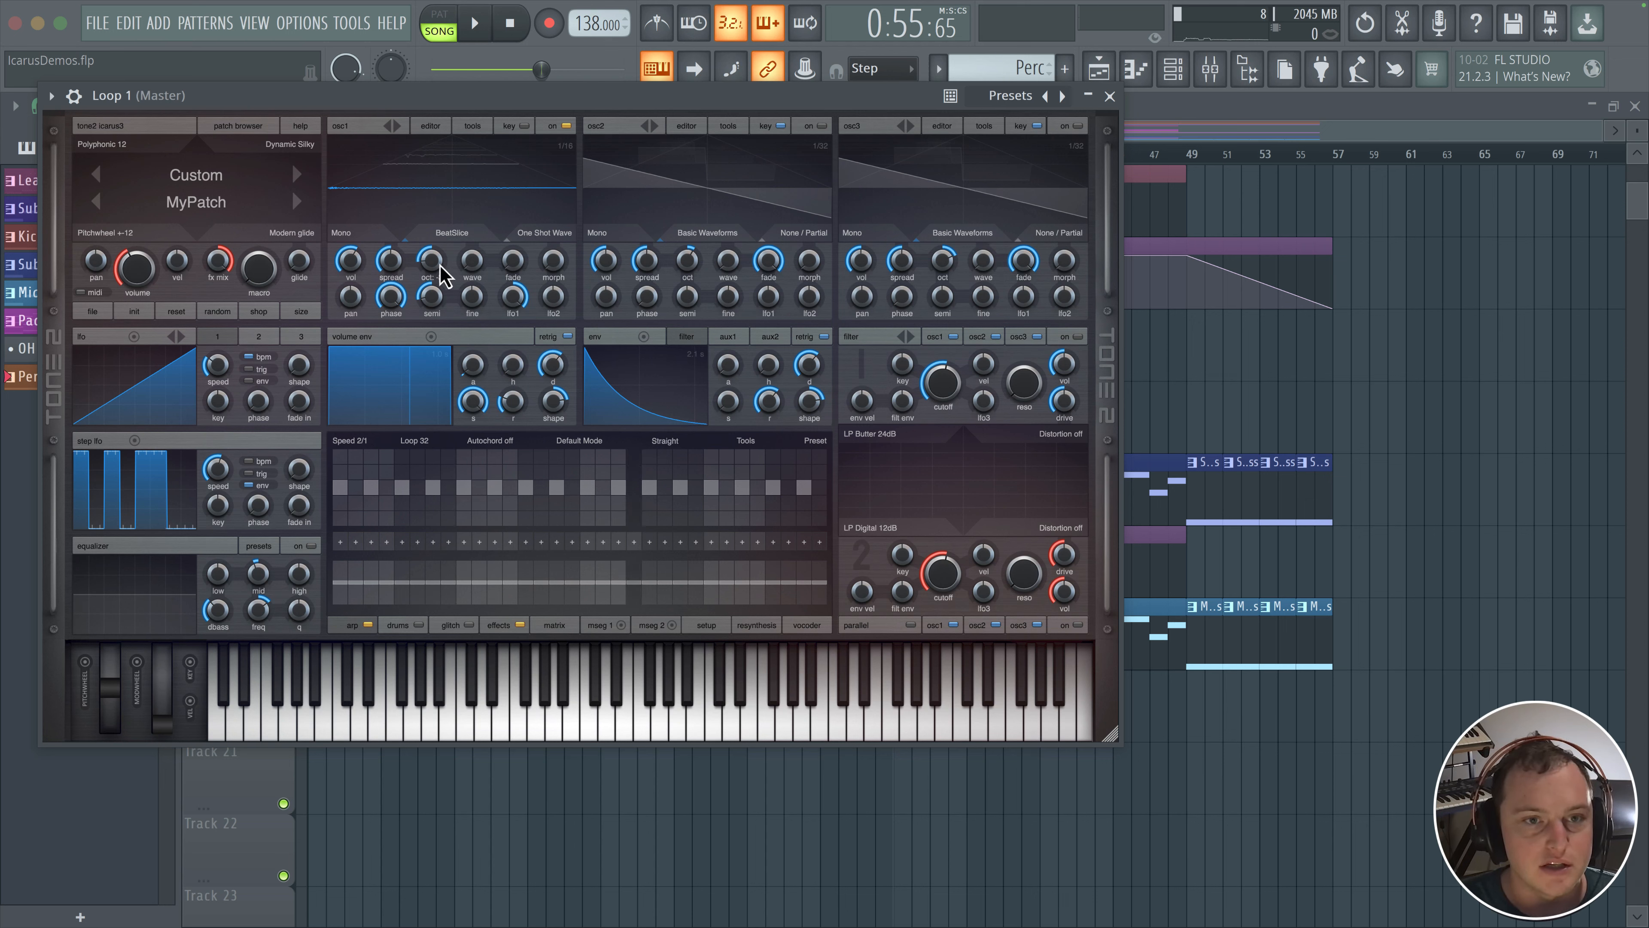
Try oscillator 1's wave position and redraw the step LFO as a nearly flat pattern around the centre line
drag(472, 270, 461, 302)
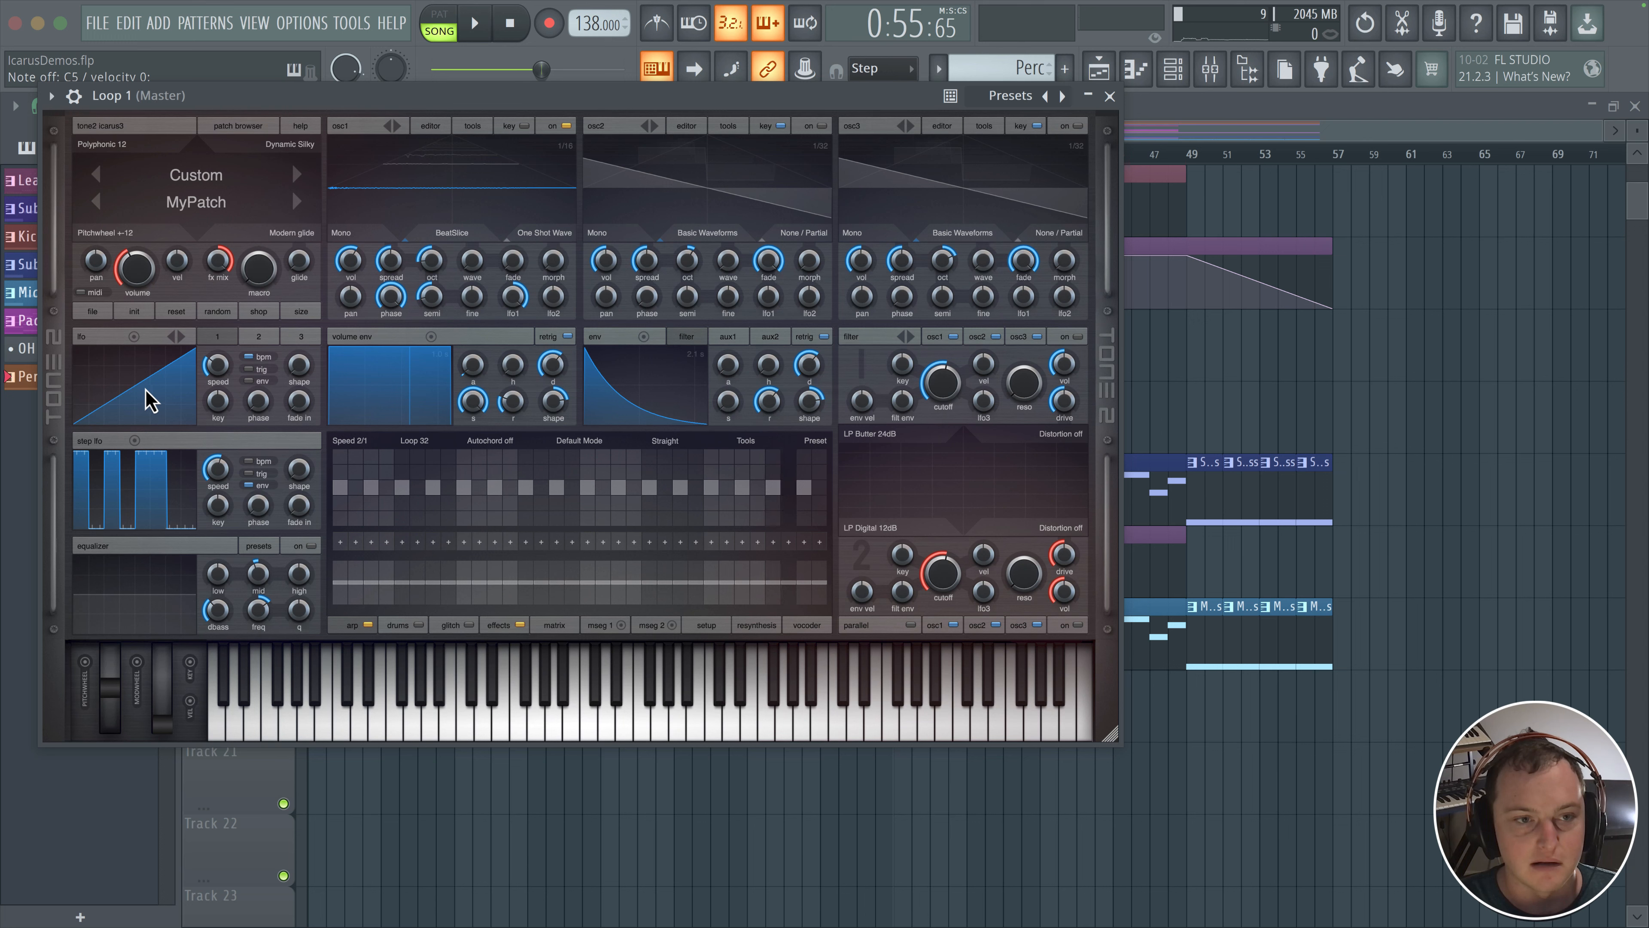
click(76, 491)
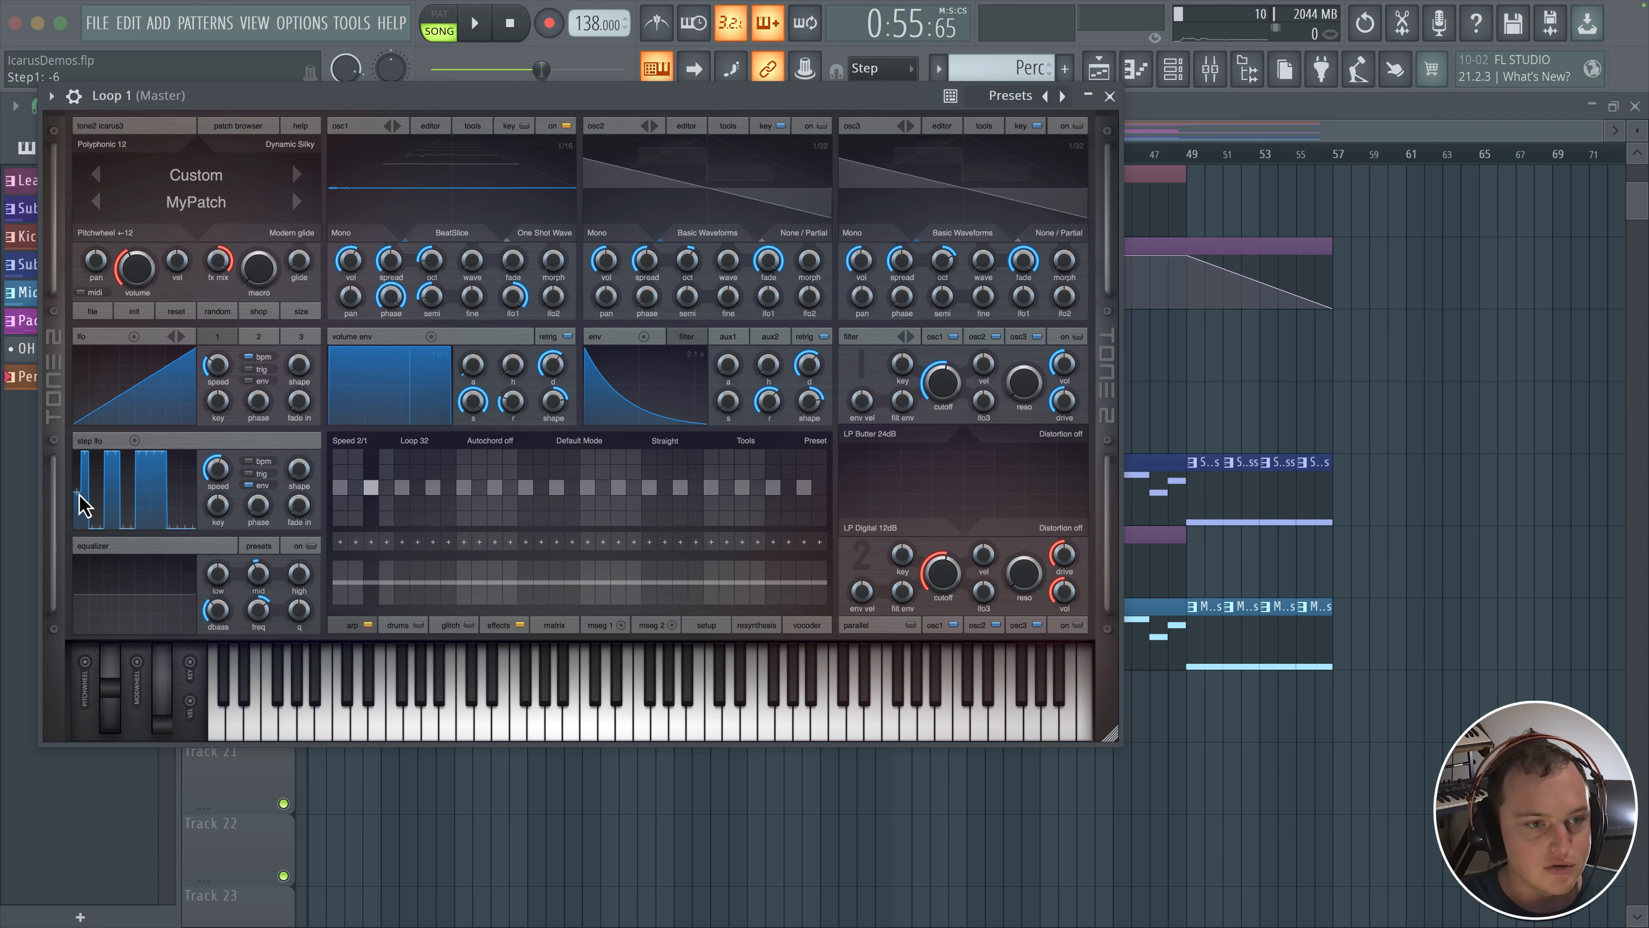
click(92, 488)
drag(85, 492, 188, 504)
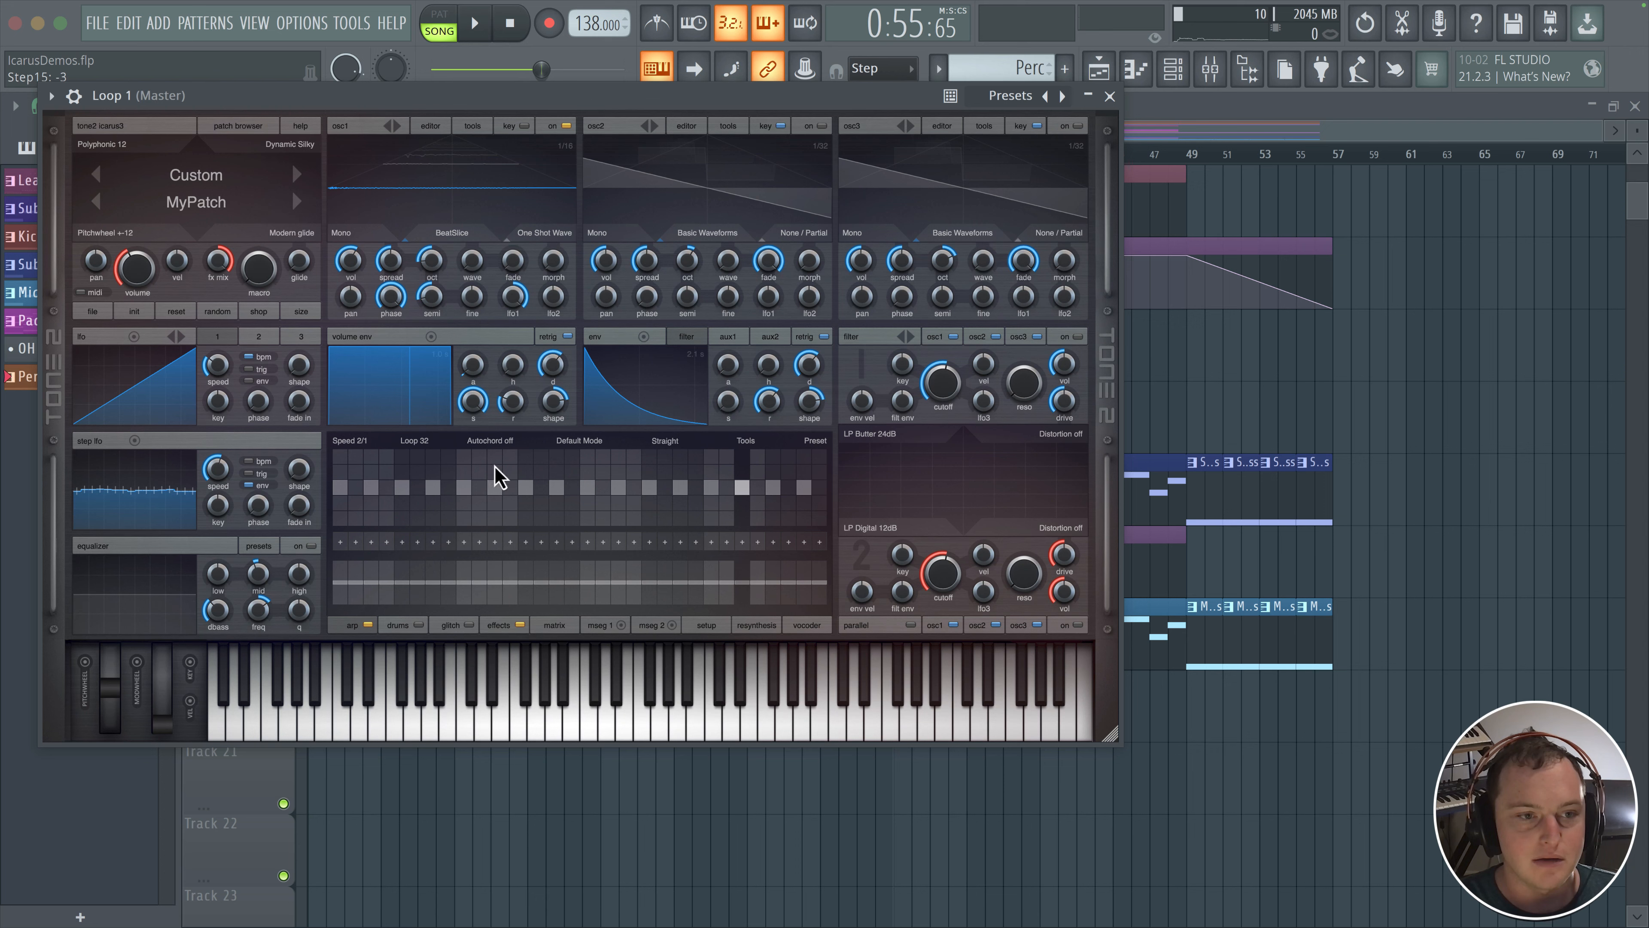
View the multi-segment envelope and the arpeggiator, and test different slices with oscillator 1's wave position
click(600, 624)
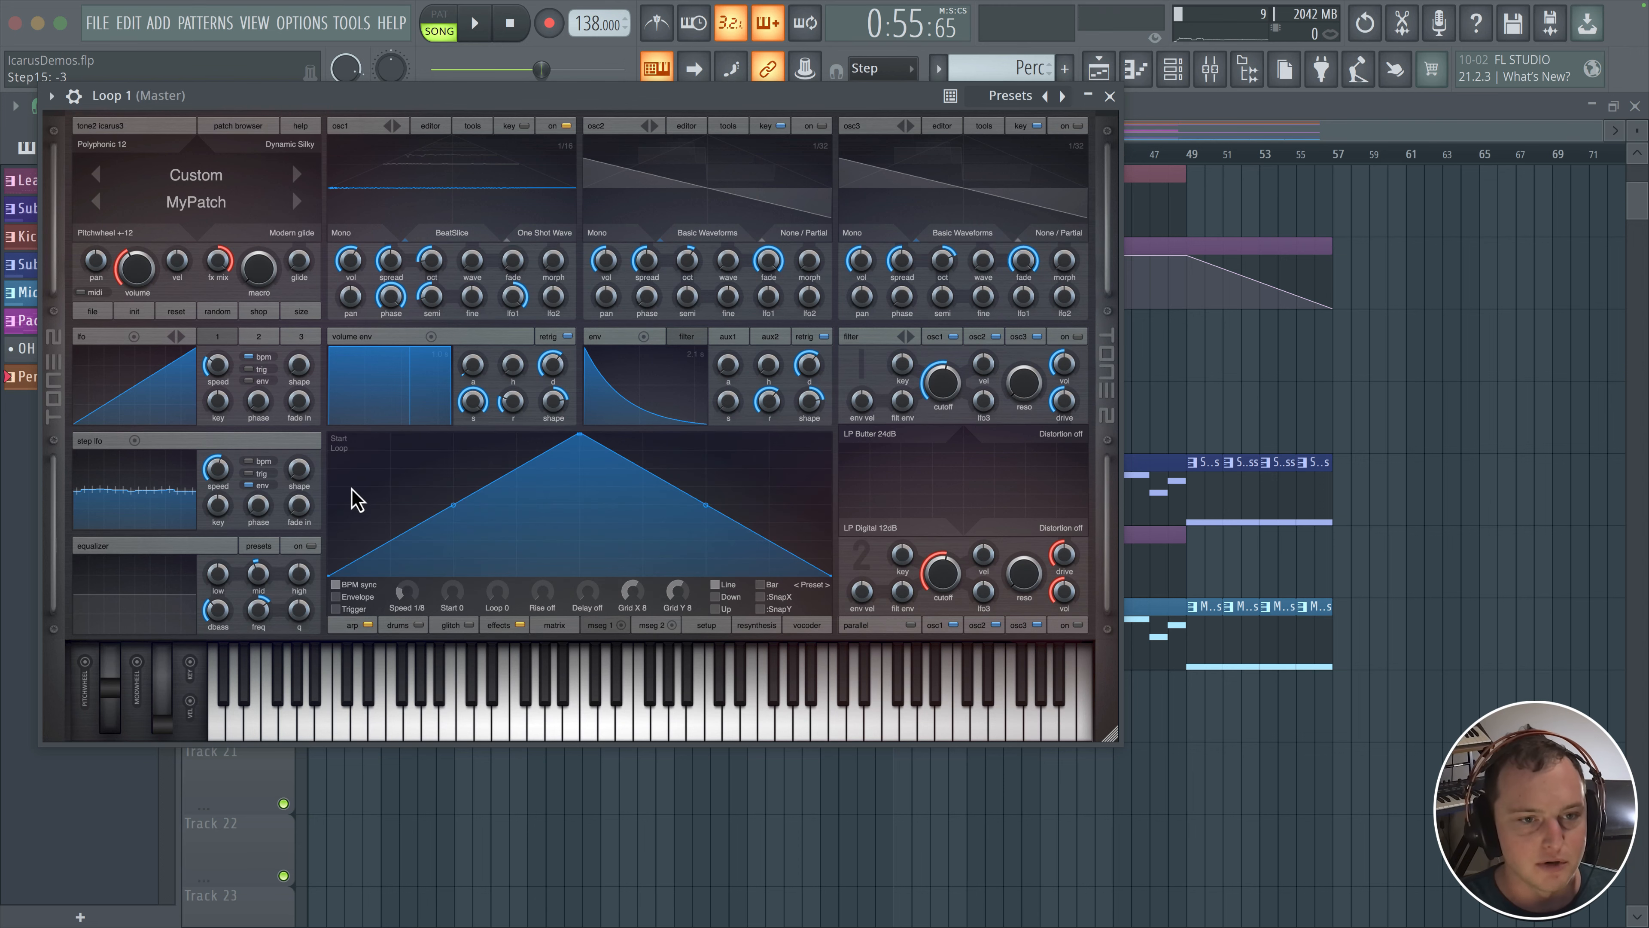
click(341, 625)
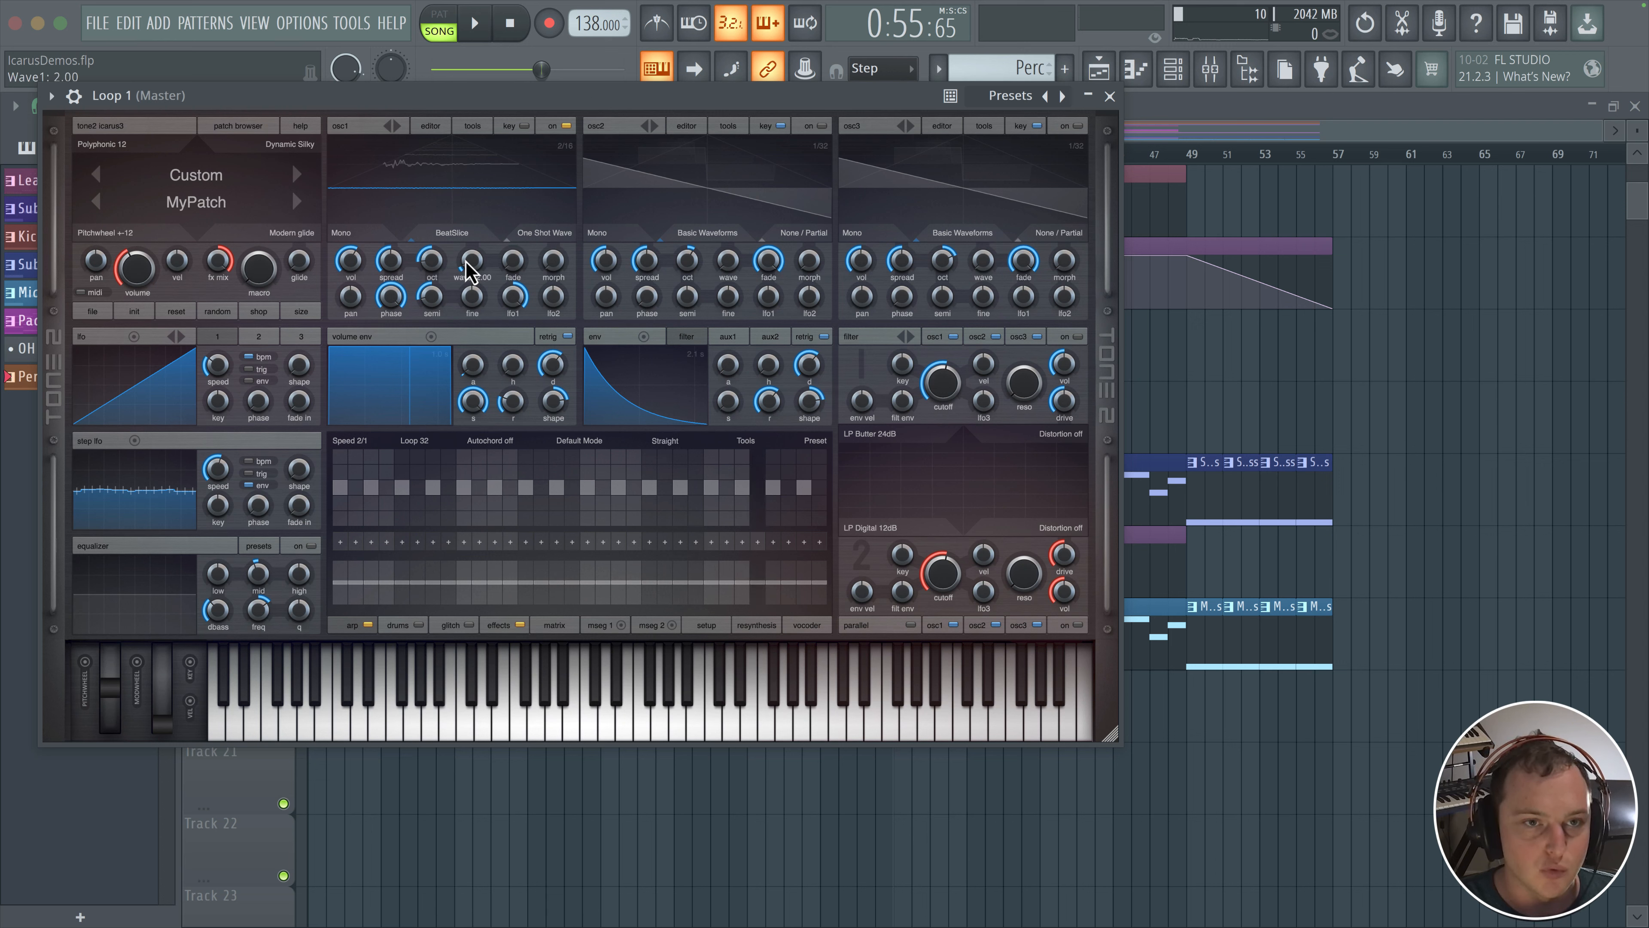
mouse_move(469, 279)
mouse_down()
mouse_move(480, 230)
mouse_move(469, 291)
mouse_up()
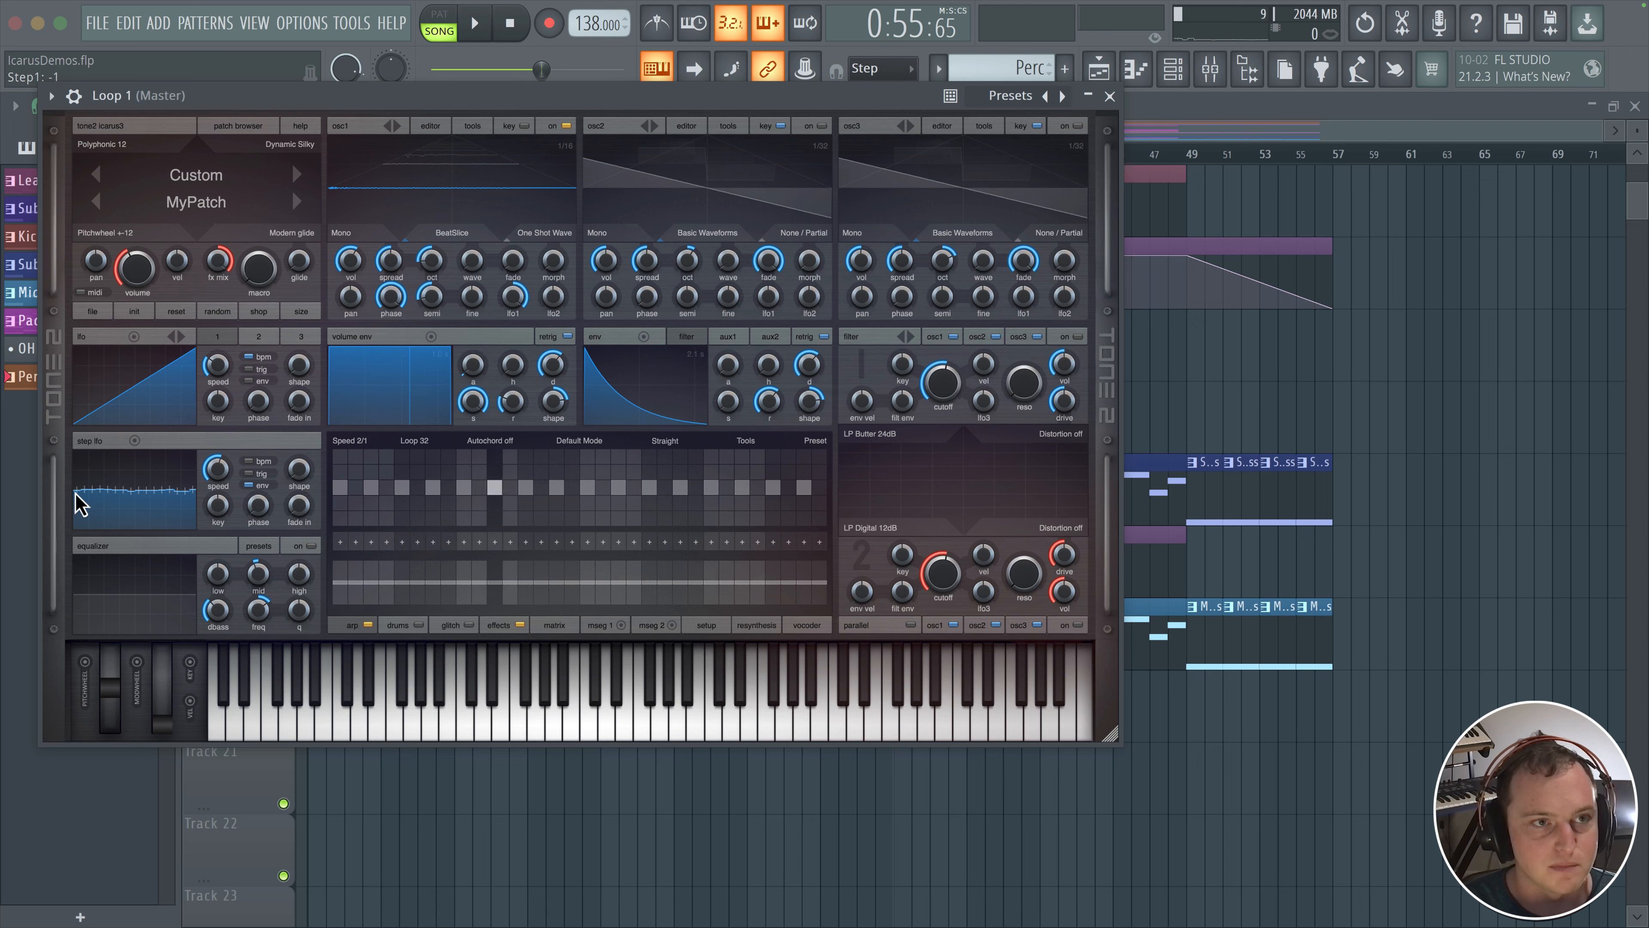
Show the modulation matrix and assign the step LFO to modulate oscillator 1's wave position
click(554, 624)
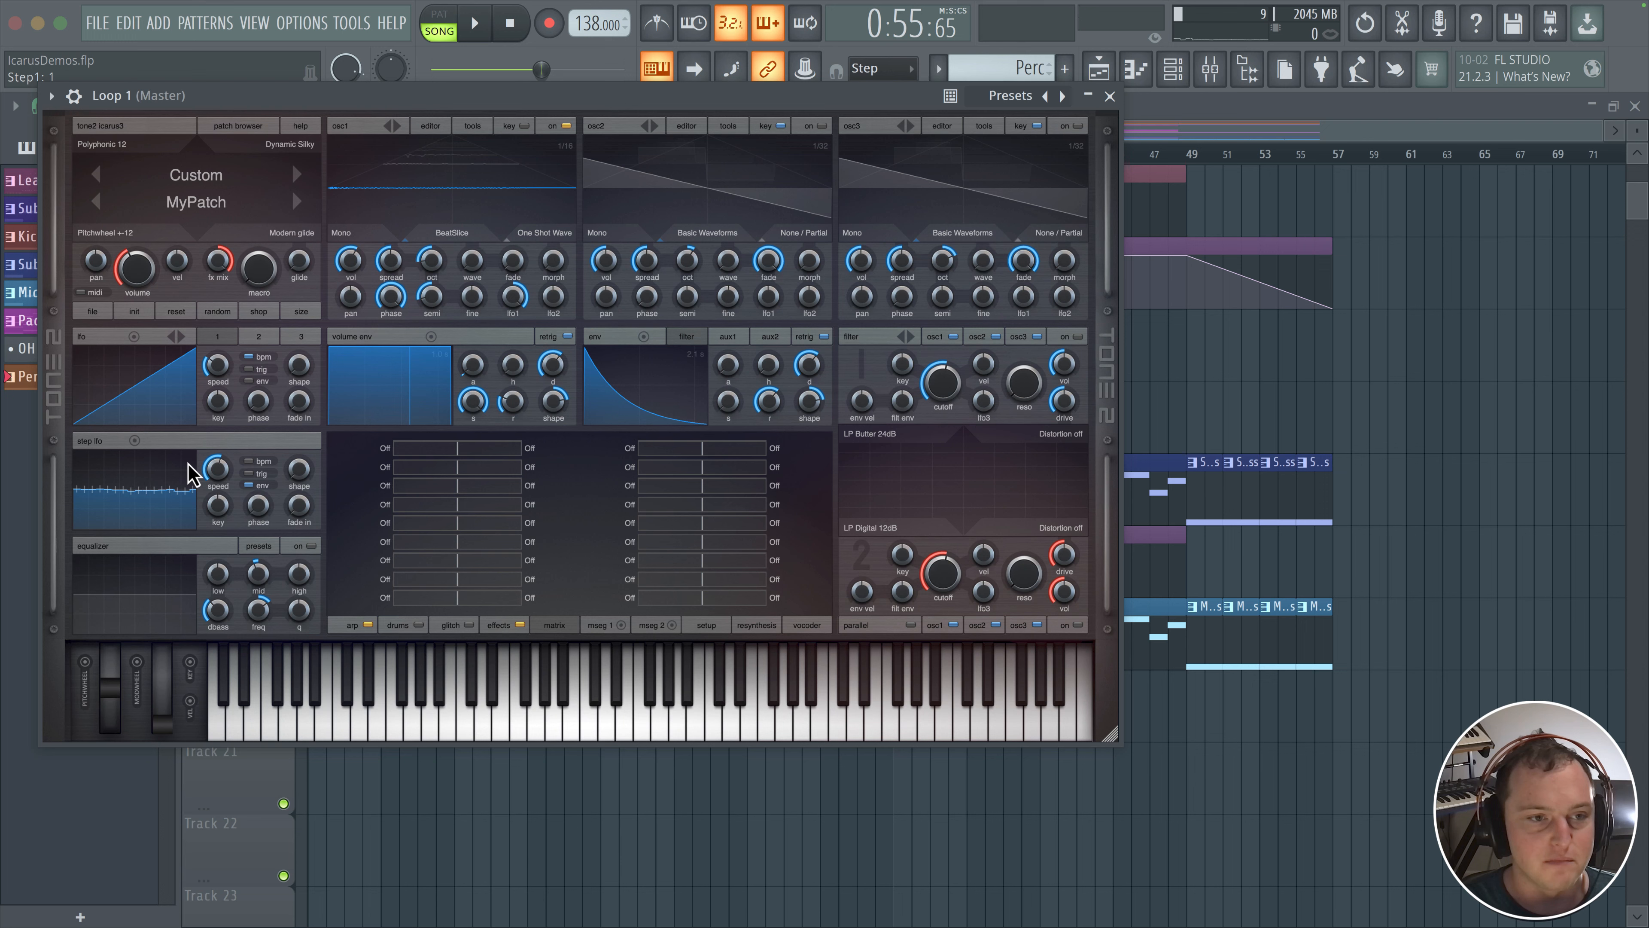
drag(134, 441, 473, 261)
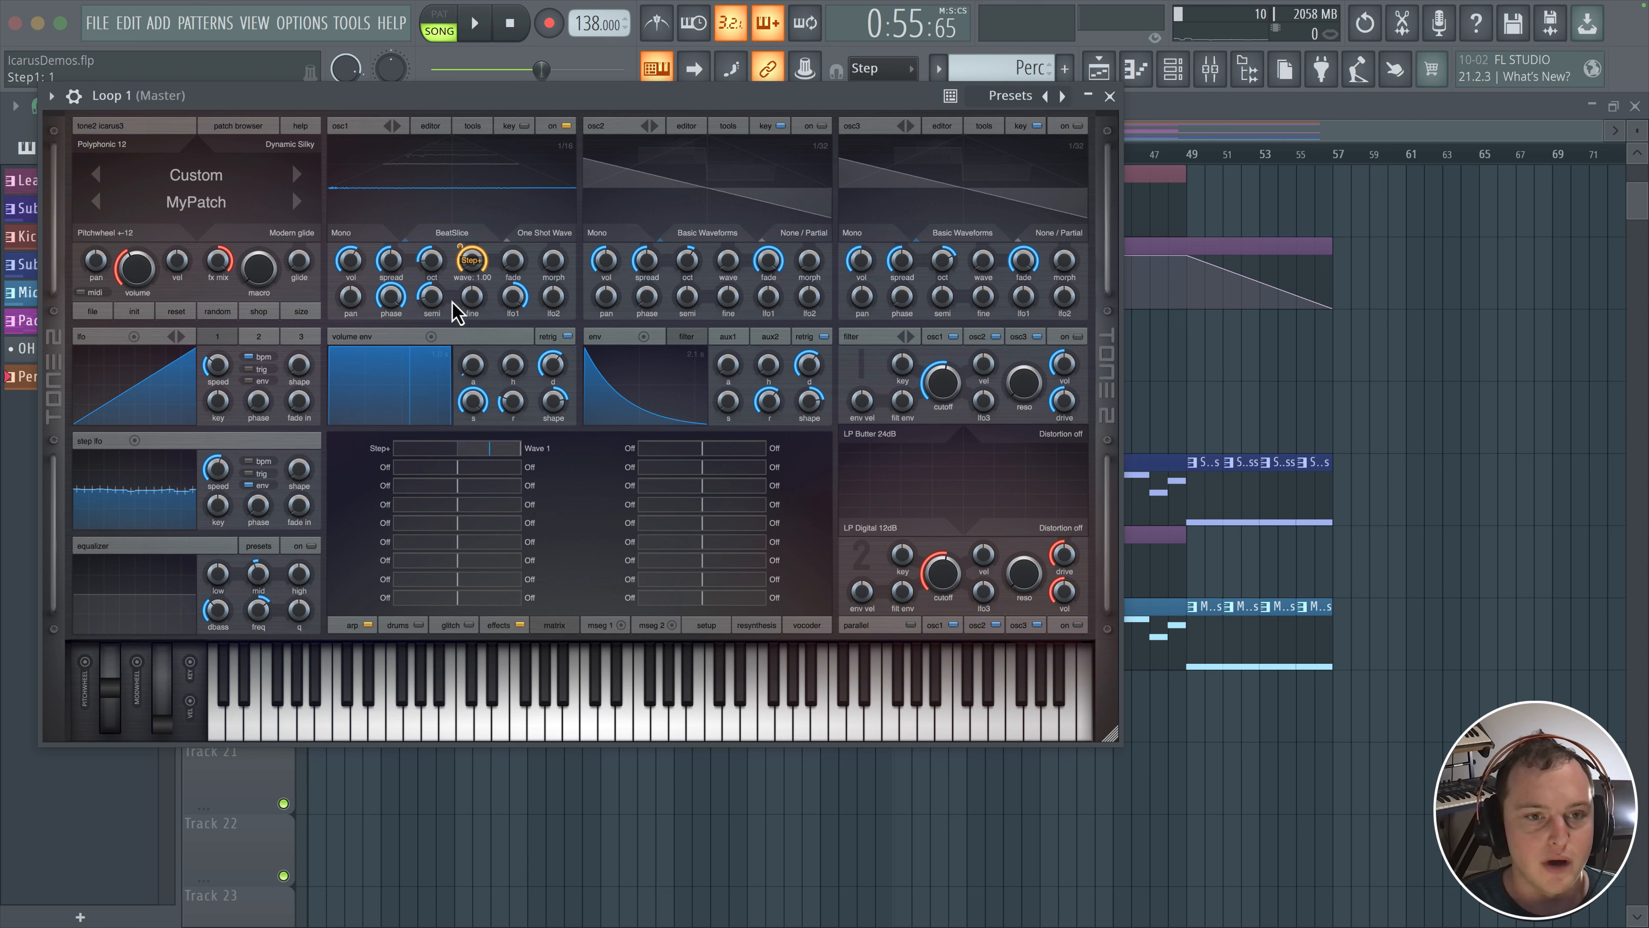
Change the modulation source of oscillator 1's wave routing in the matrix to the bipolar step LFO, Step+-
click(379, 448)
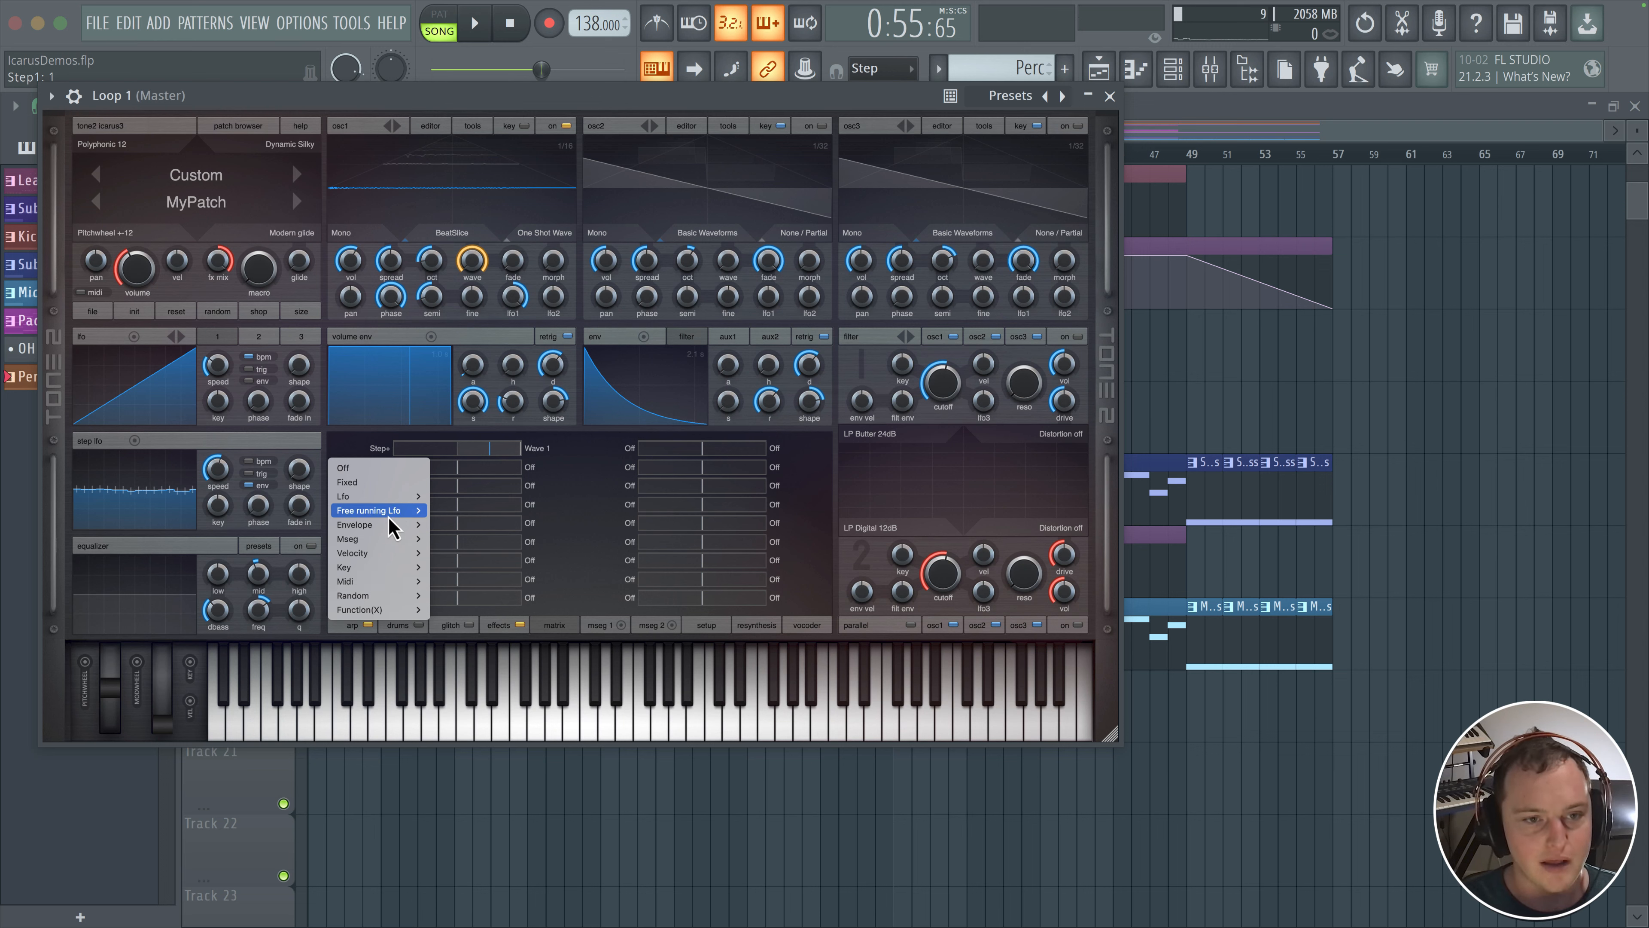
mouse_move(396, 499)
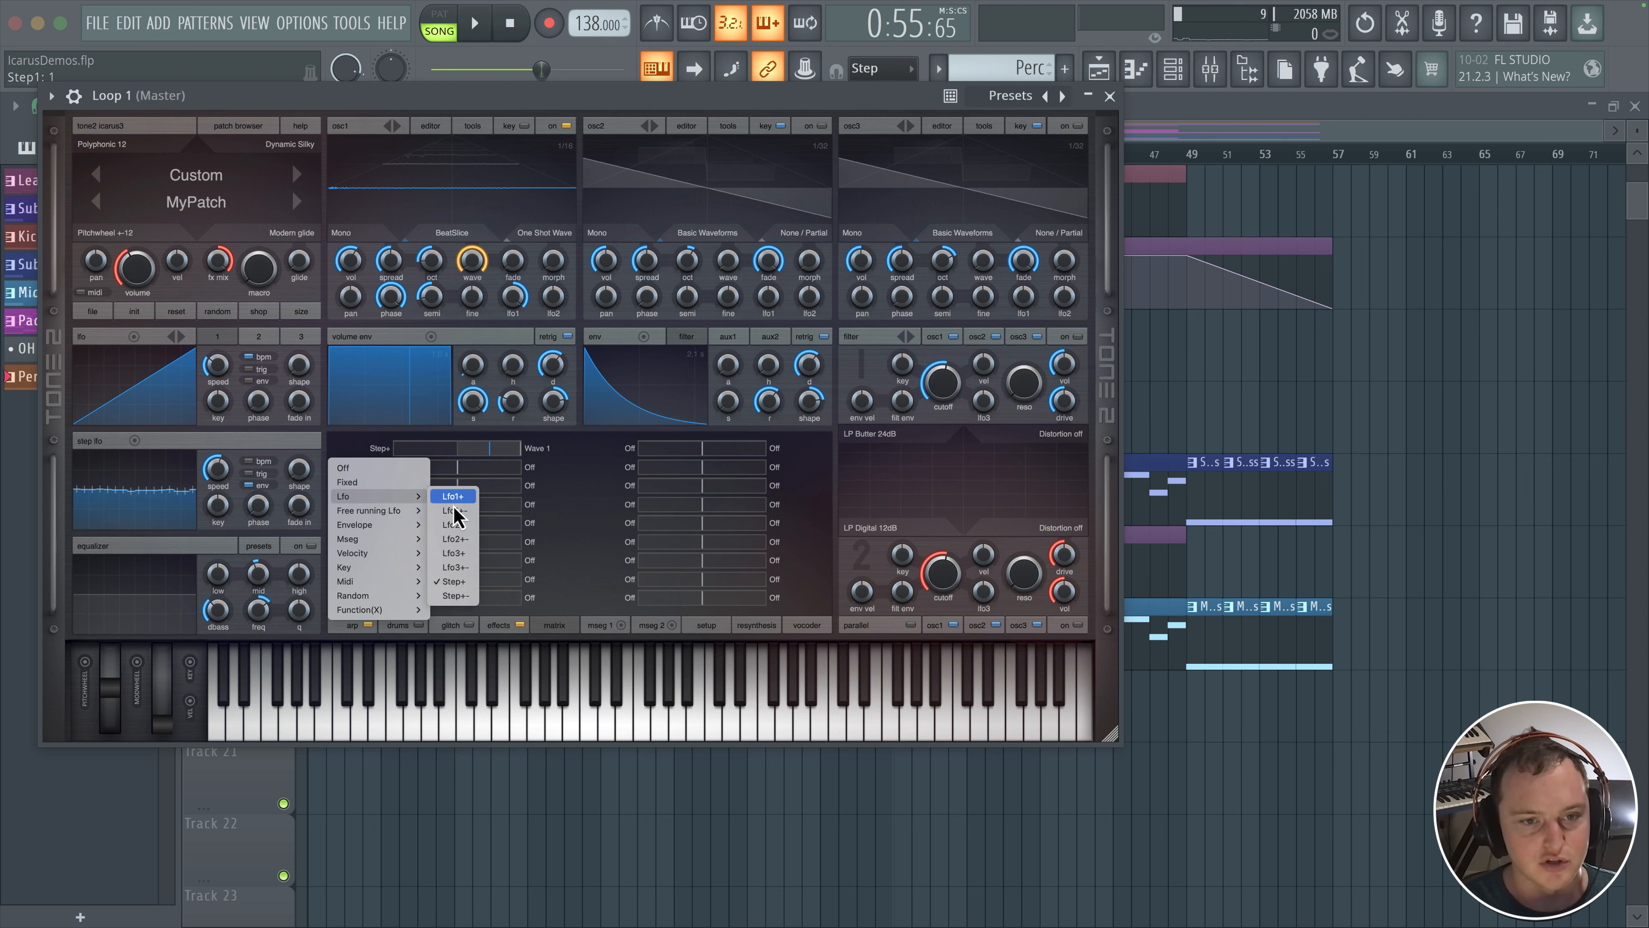
click(455, 595)
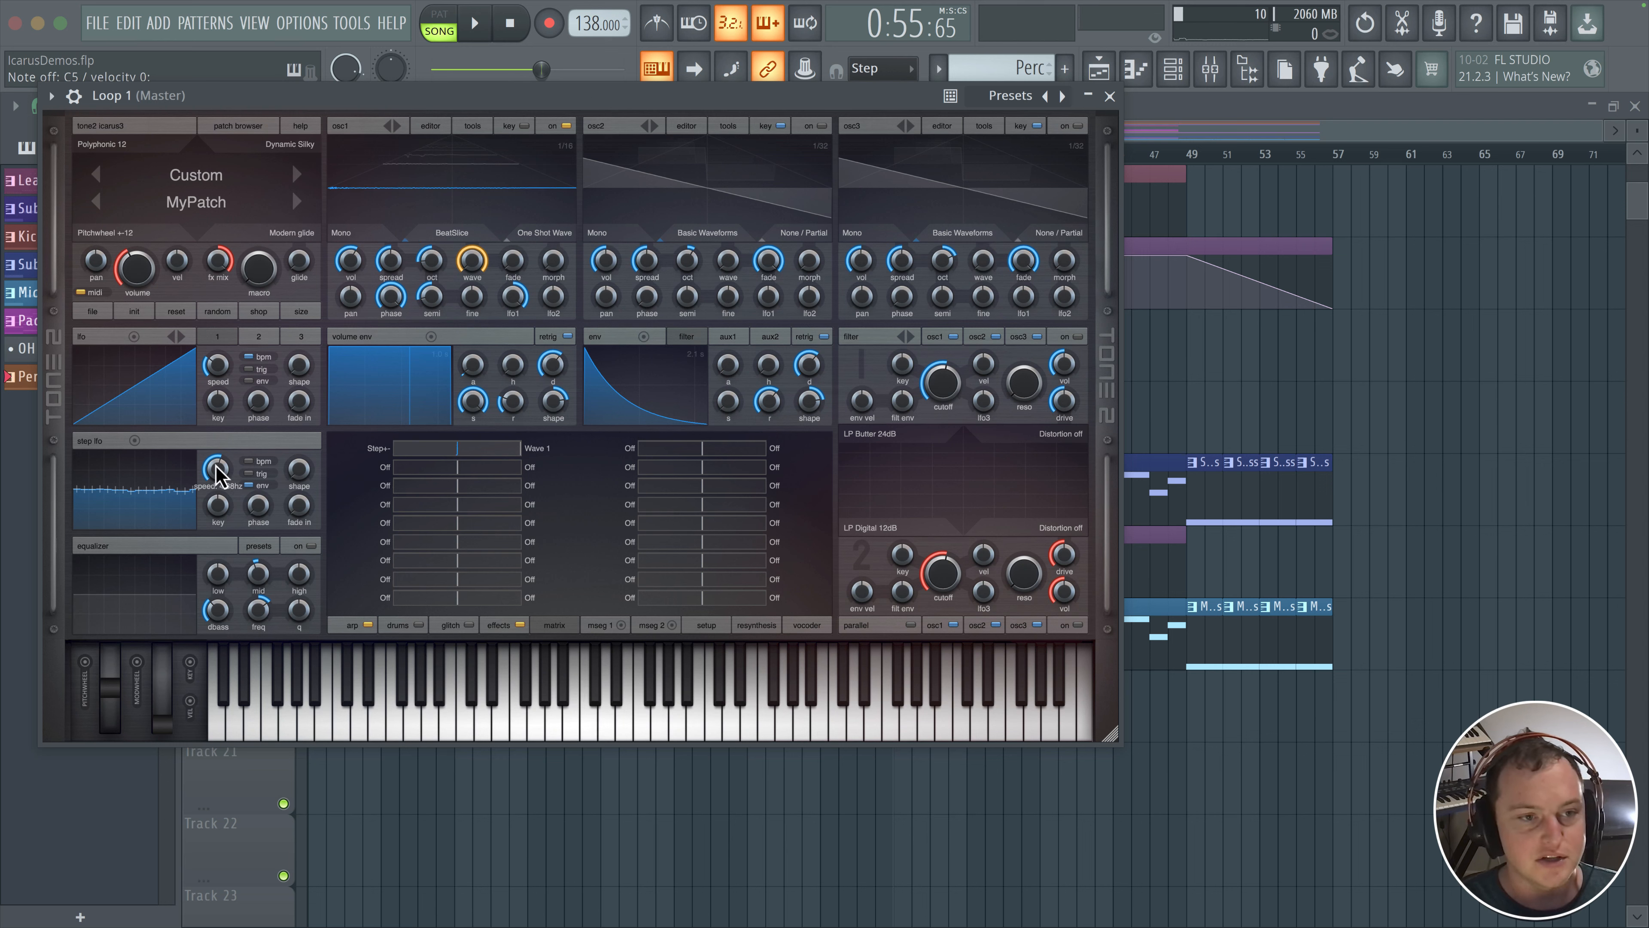
Redraw the step LFO as an uneven pattern of high and low steps, with its speed at 1/8
click(83, 474)
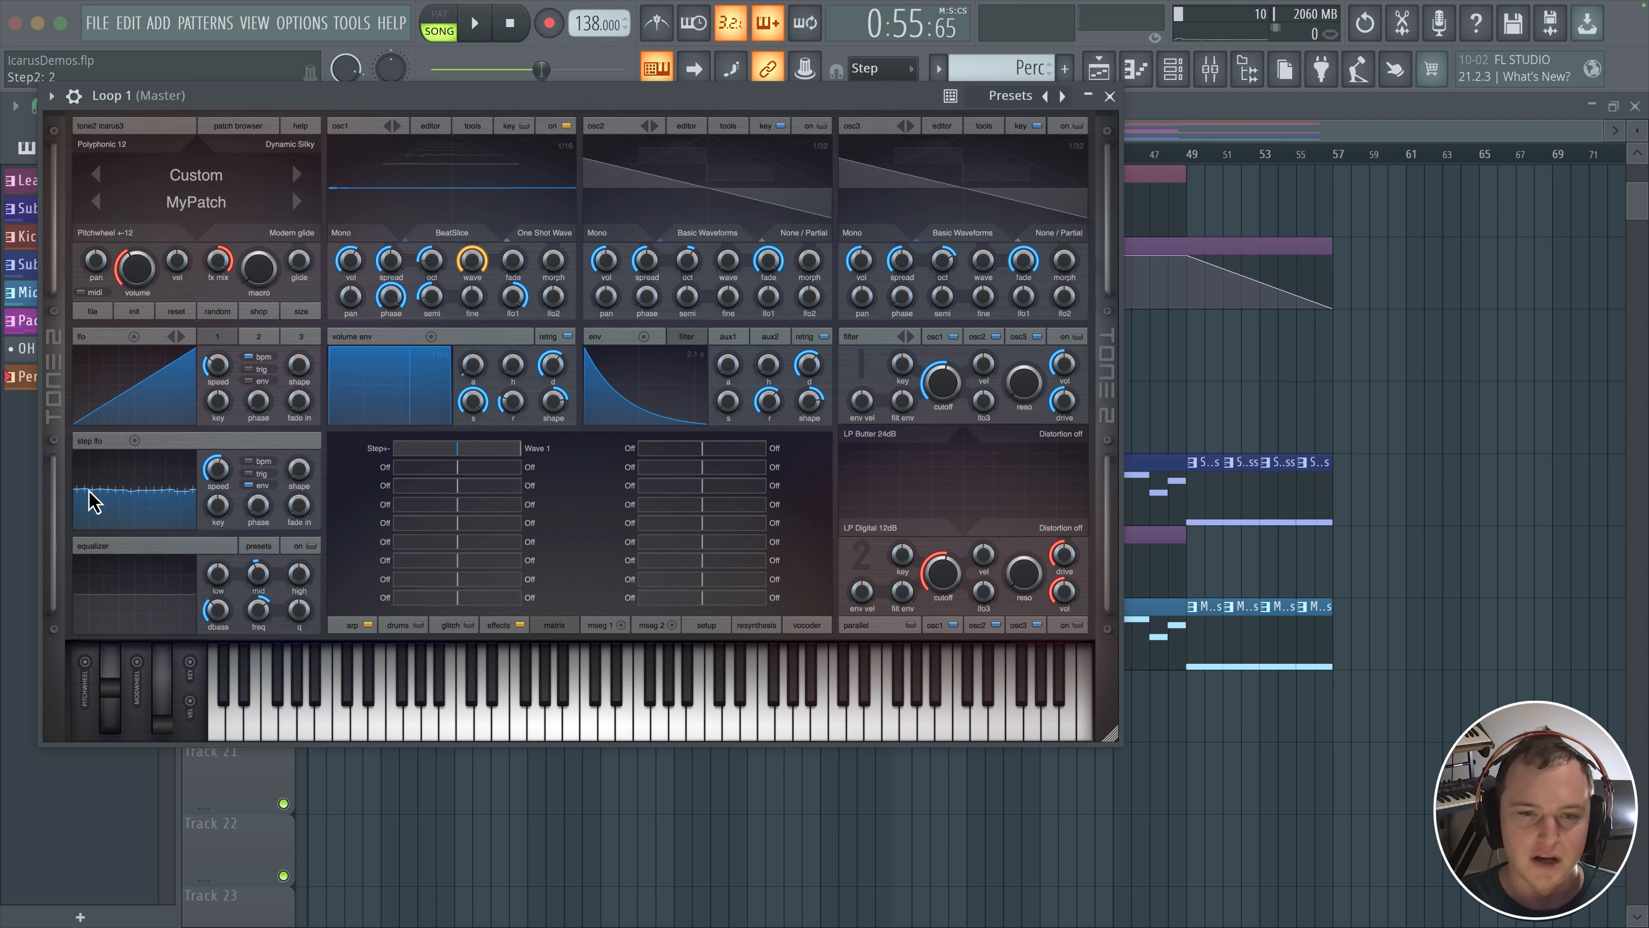
drag(89, 469, 113, 519)
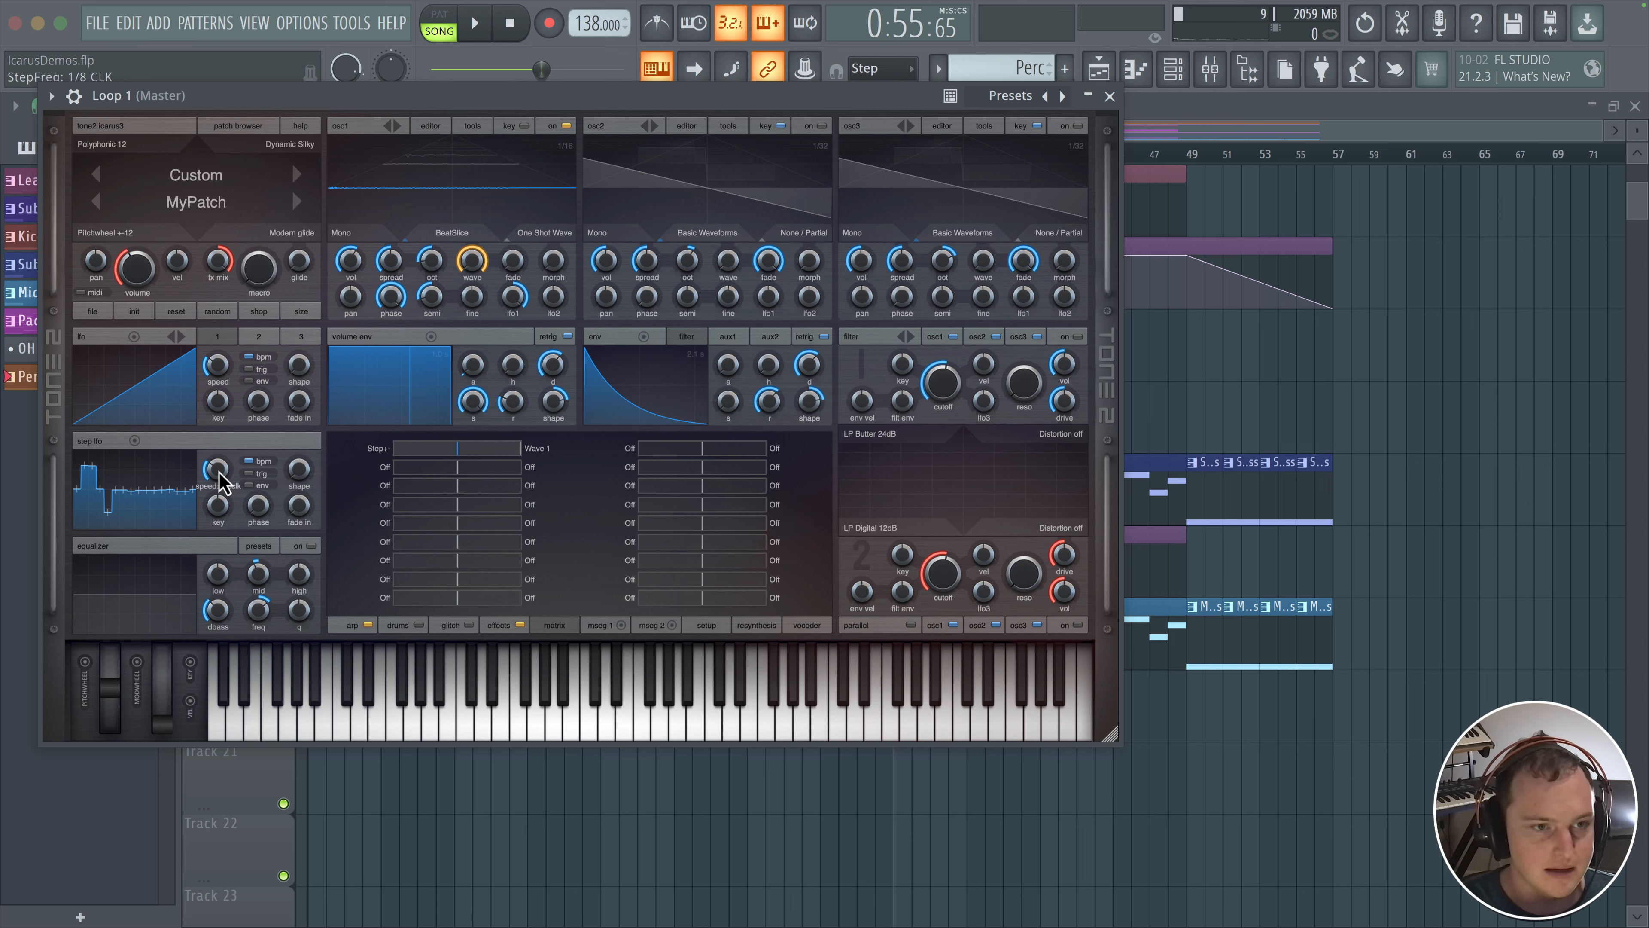
mouse_move(153, 502)
mouse_down()
mouse_move(88, 479)
mouse_move(136, 517)
mouse_up()
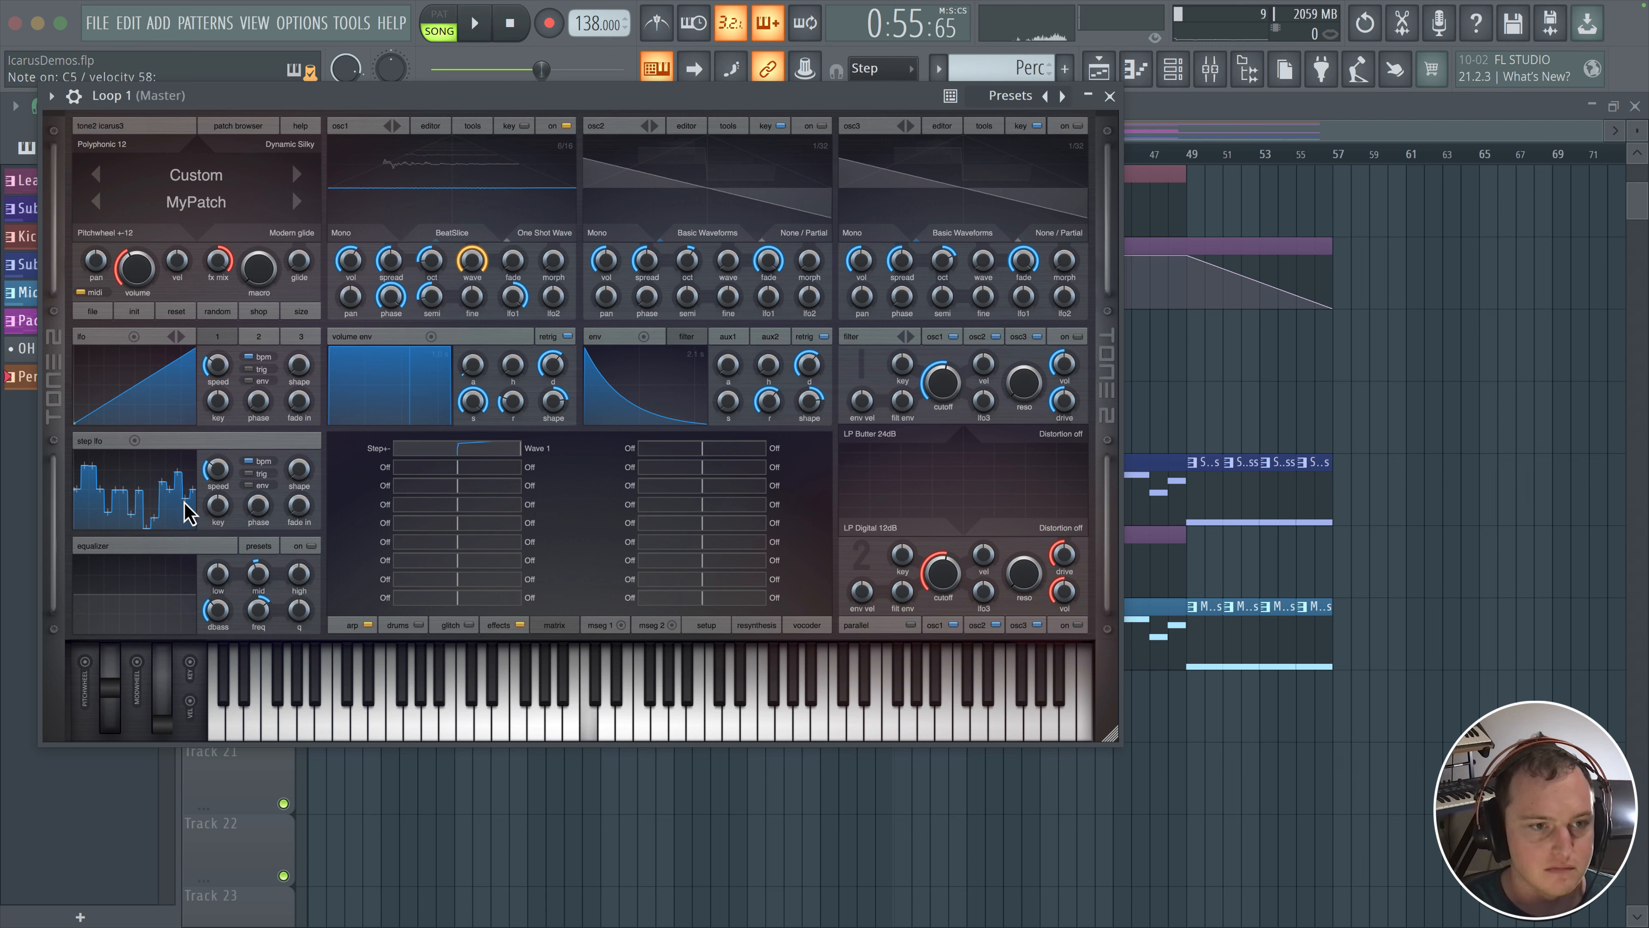
mouse_move(144, 486)
mouse_down()
mouse_move(151, 455)
mouse_move(101, 462)
mouse_up()
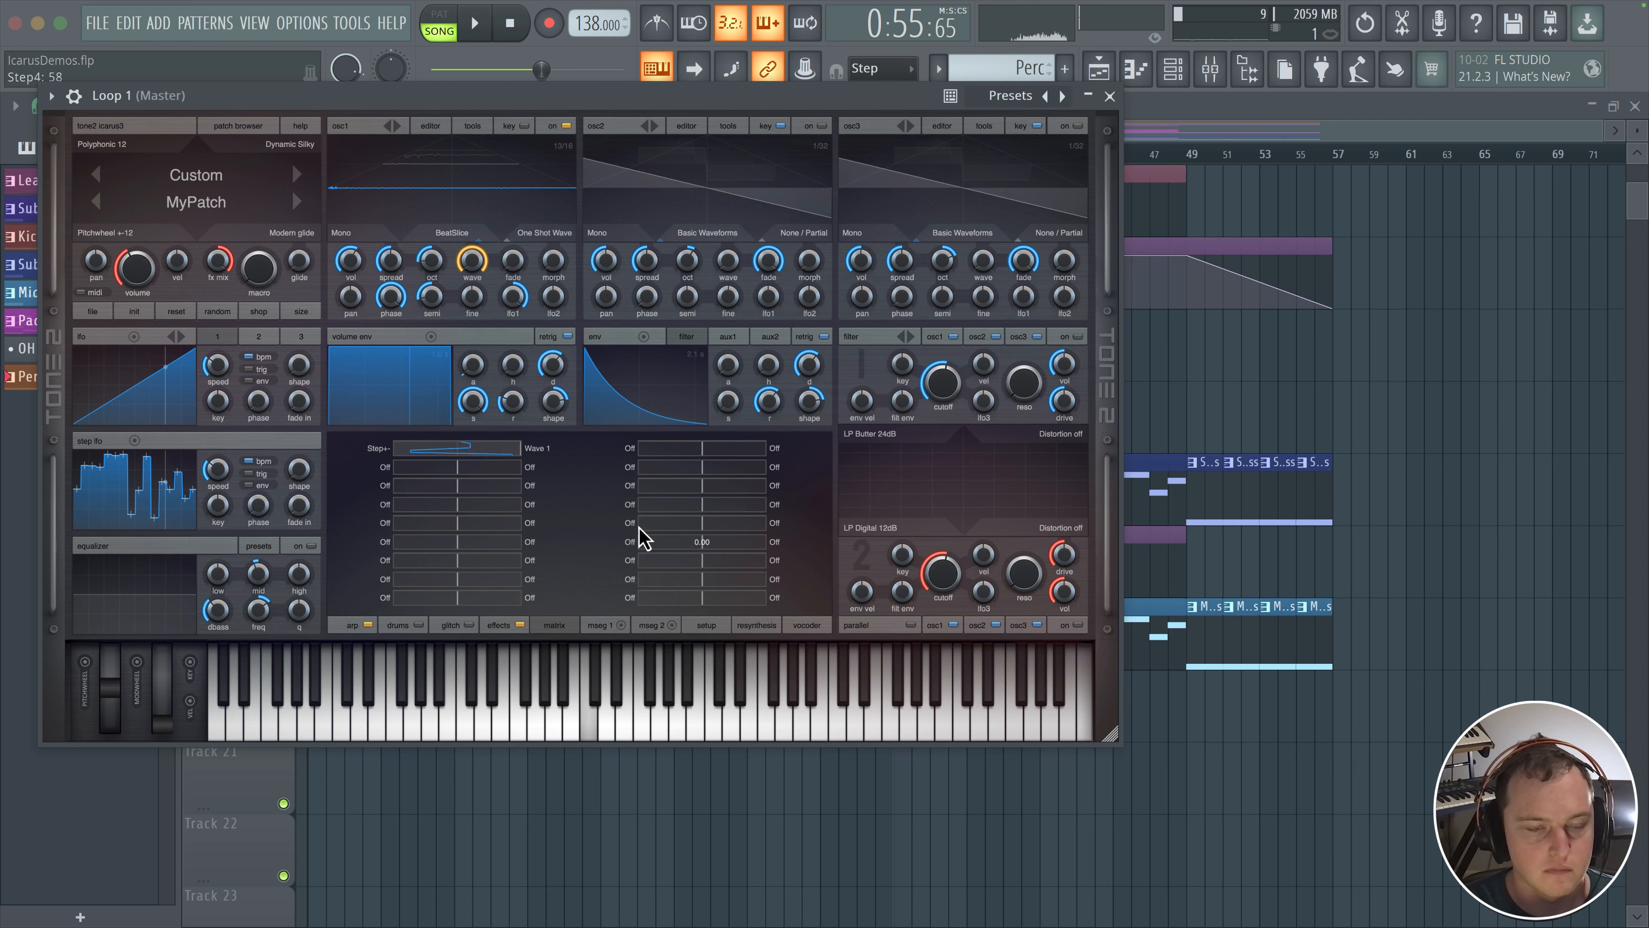
click(175, 503)
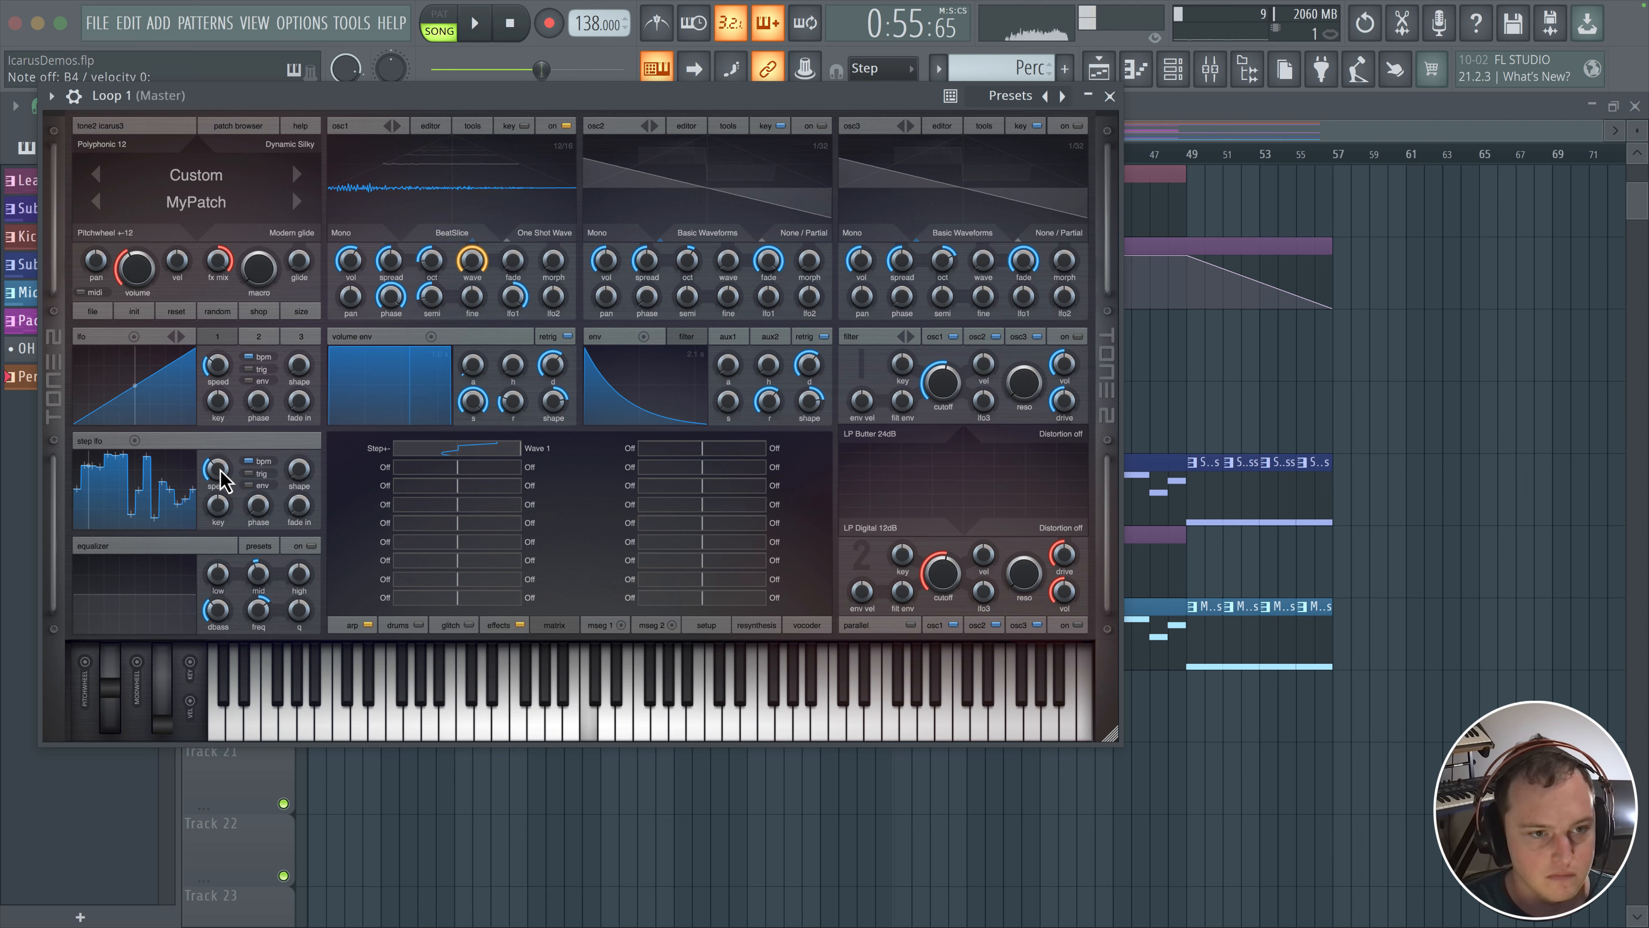
Try the step LFO's speed and shape settings and redraw the steps in the middle of its pattern
scroll(218, 469, up, 1)
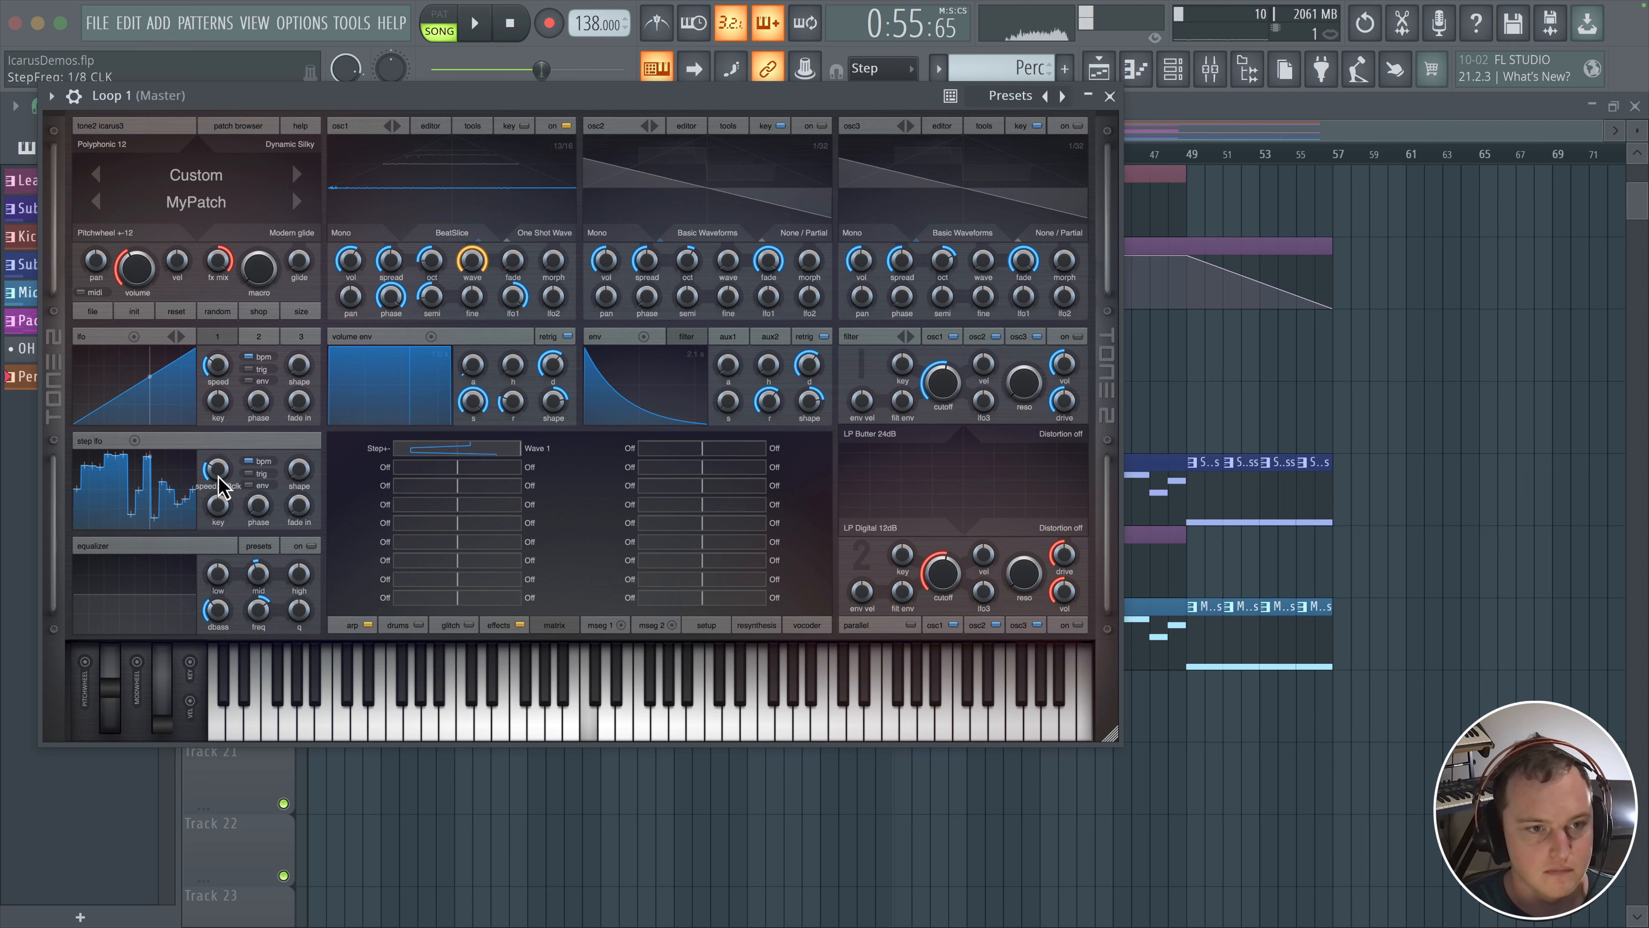
drag(217, 487, 295, 471)
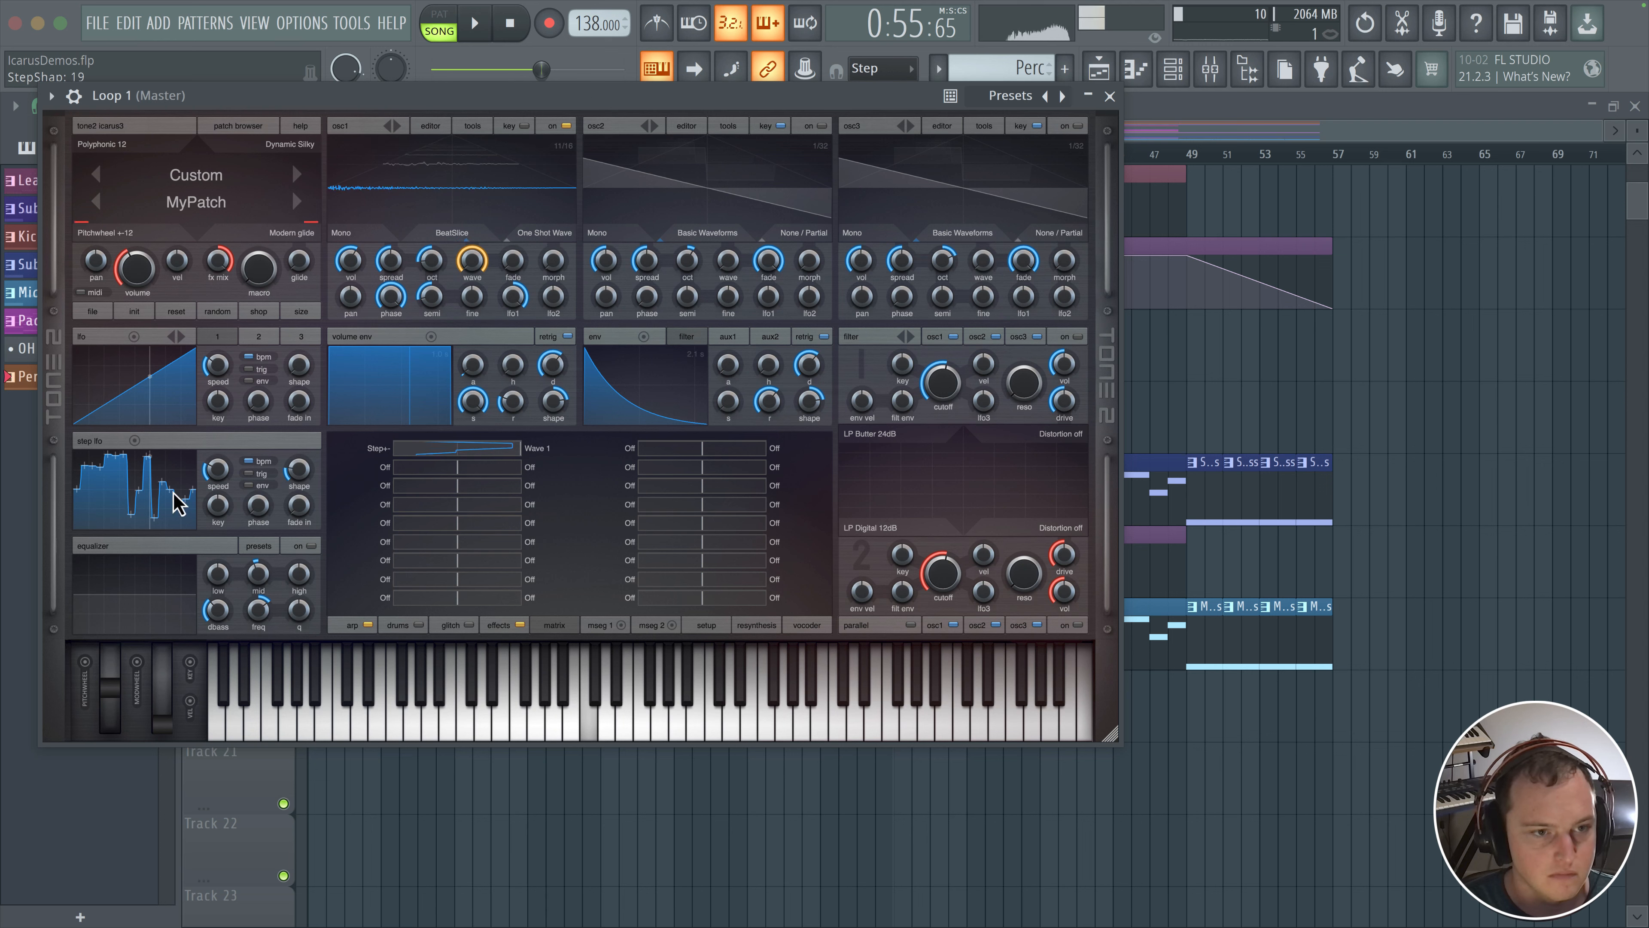
mouse_move(128, 520)
mouse_down()
mouse_move(144, 461)
mouse_move(133, 523)
mouse_move(130, 493)
mouse_up()
drag(292, 471, 293, 503)
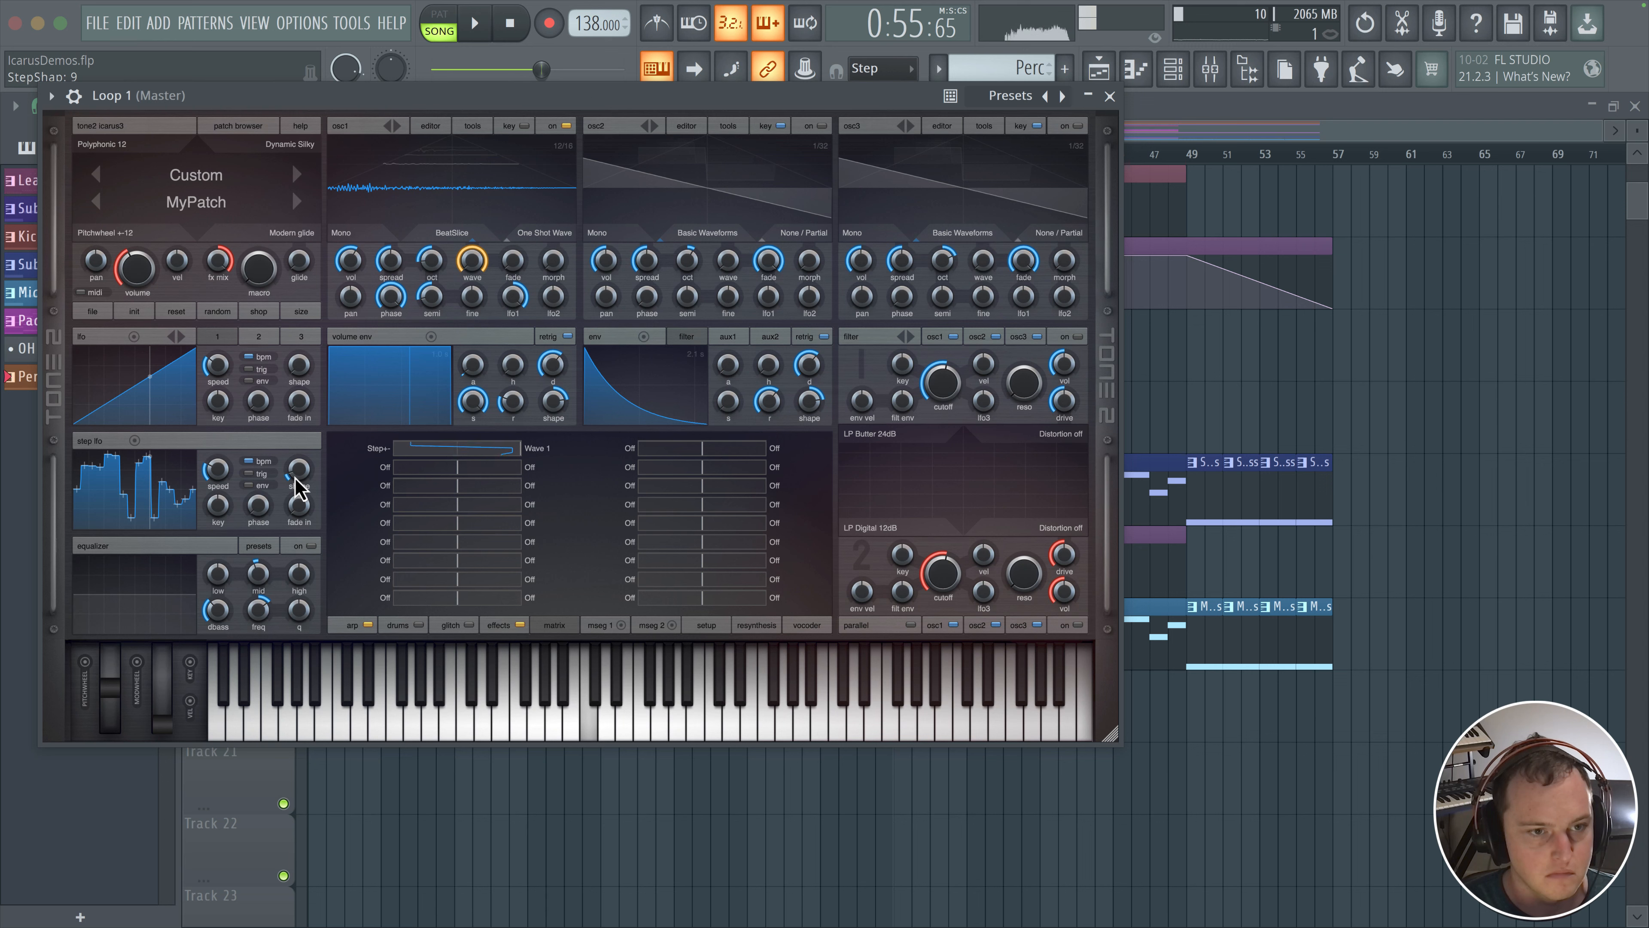
mouse_move(134, 525)
mouse_down()
mouse_move(126, 478)
mouse_move(114, 519)
mouse_move(118, 483)
mouse_move(128, 506)
mouse_up()
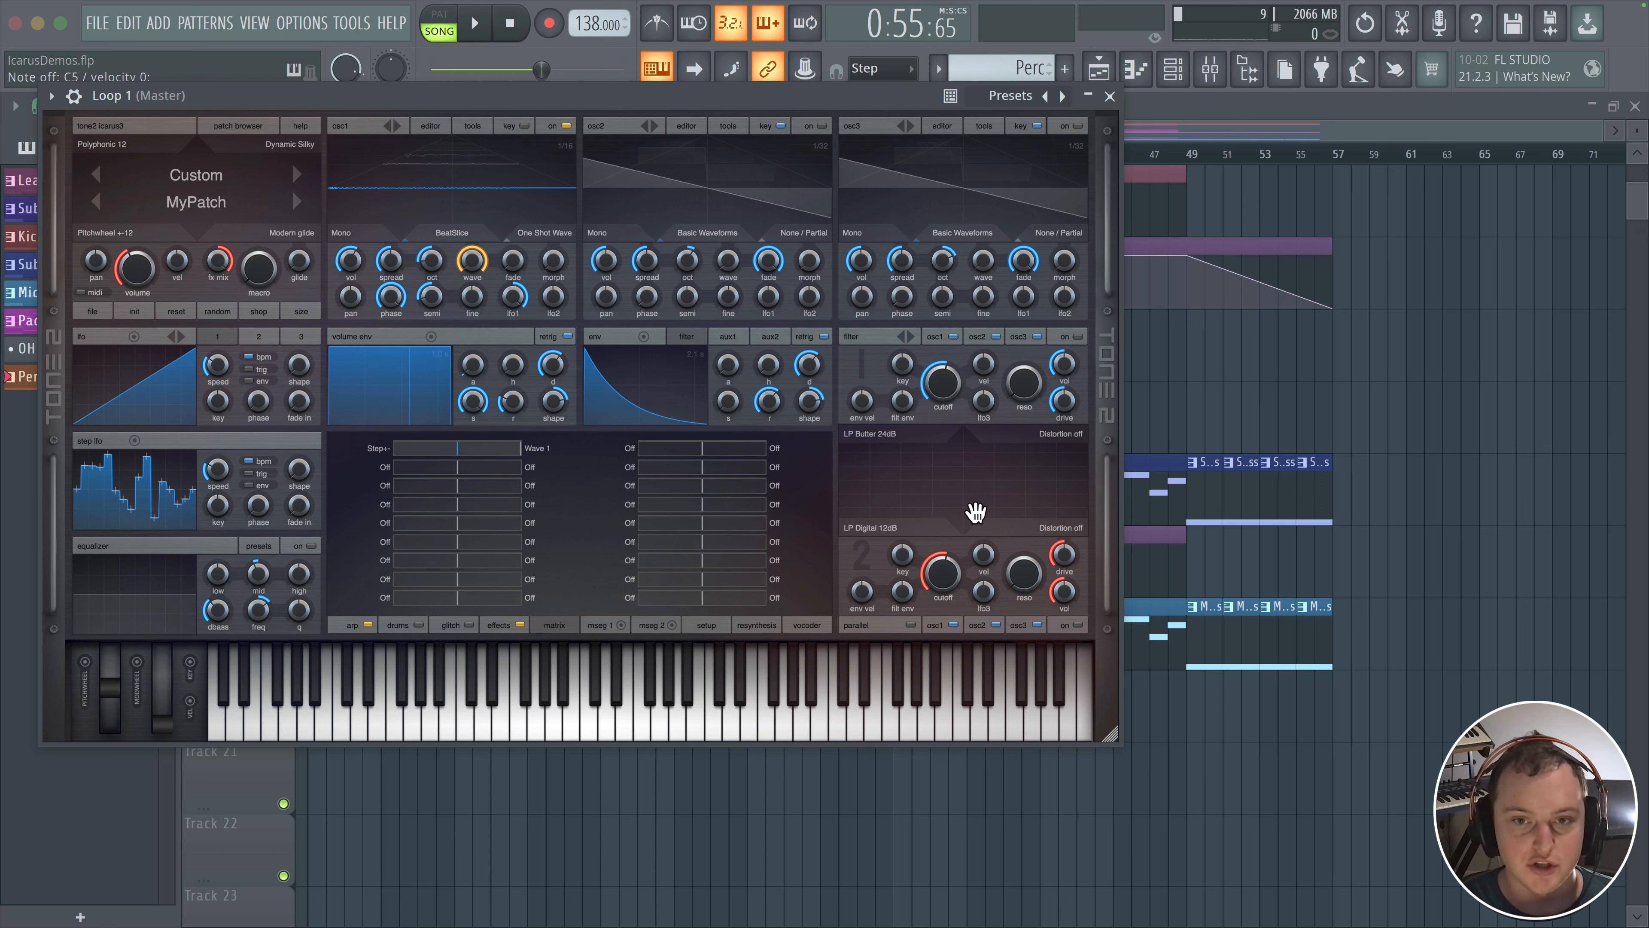
Set filter 1 to EQ Peak Medium, with resonance at about 63, and try different cutoff frequencies
click(884, 435)
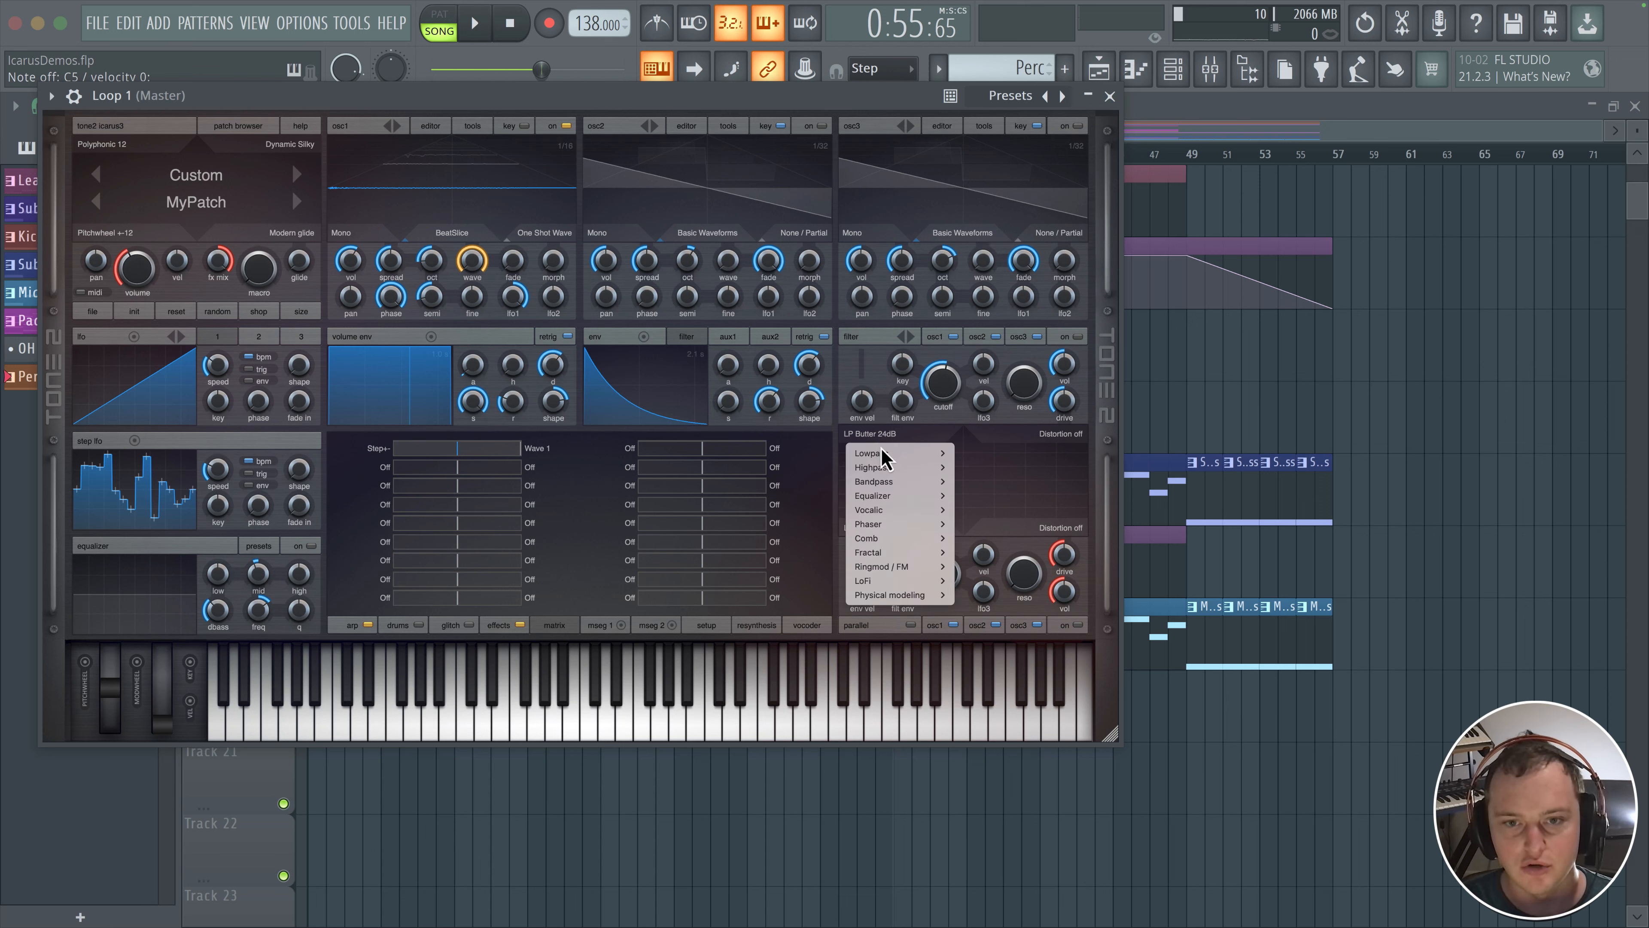
mouse_move(916, 495)
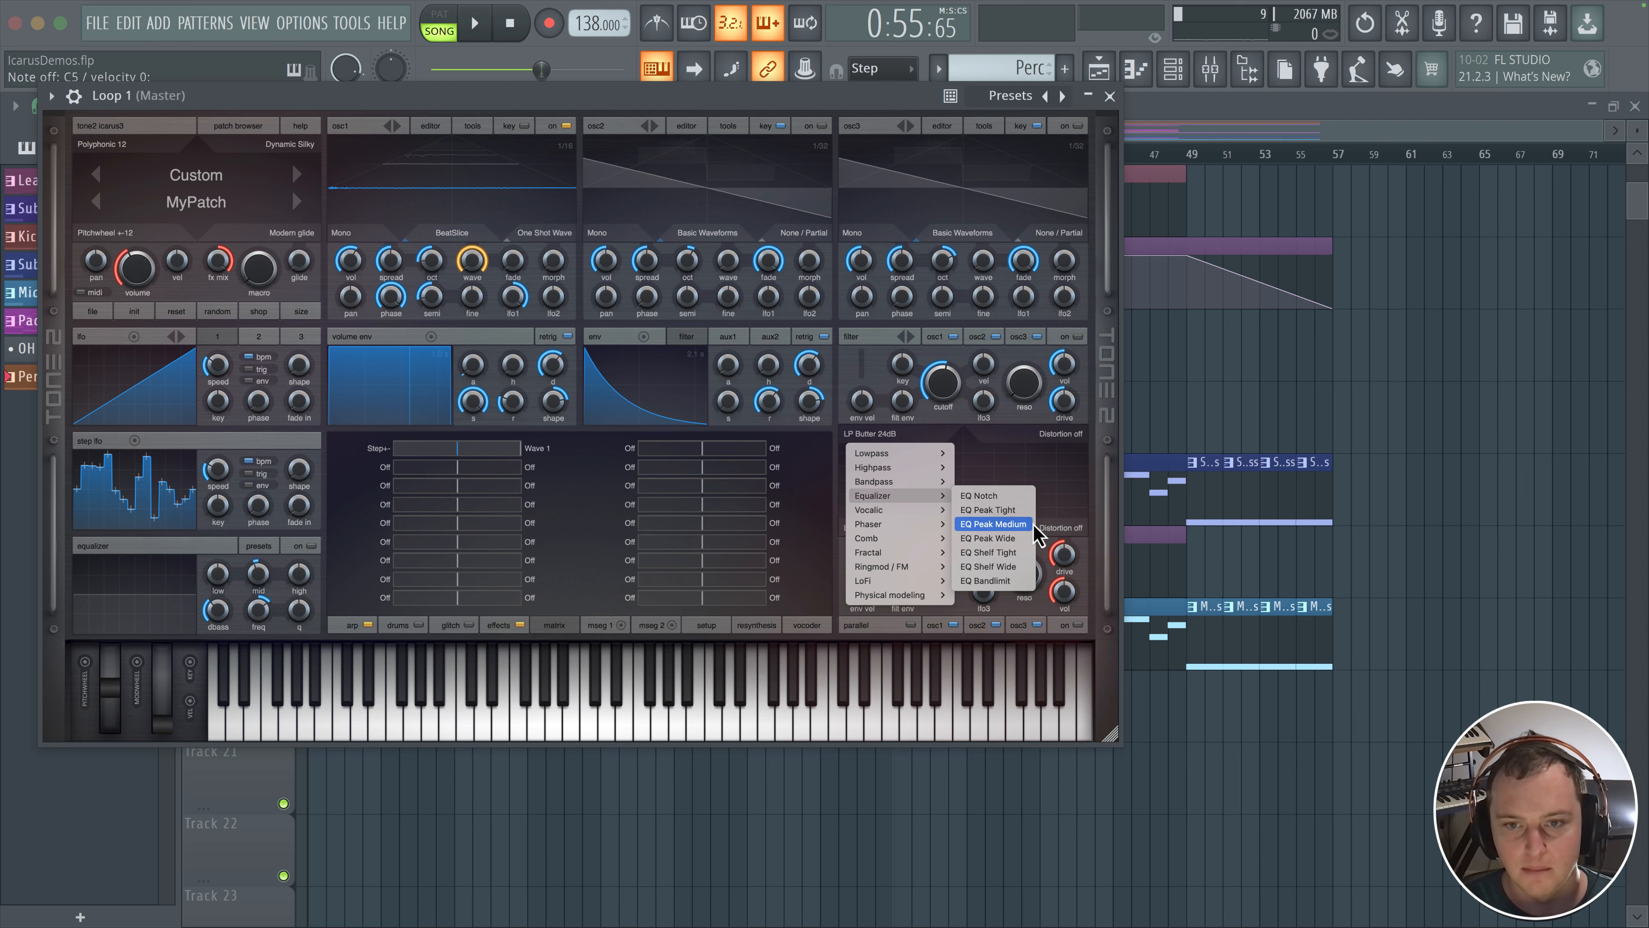
click(1015, 531)
scroll(940, 386, down, 3)
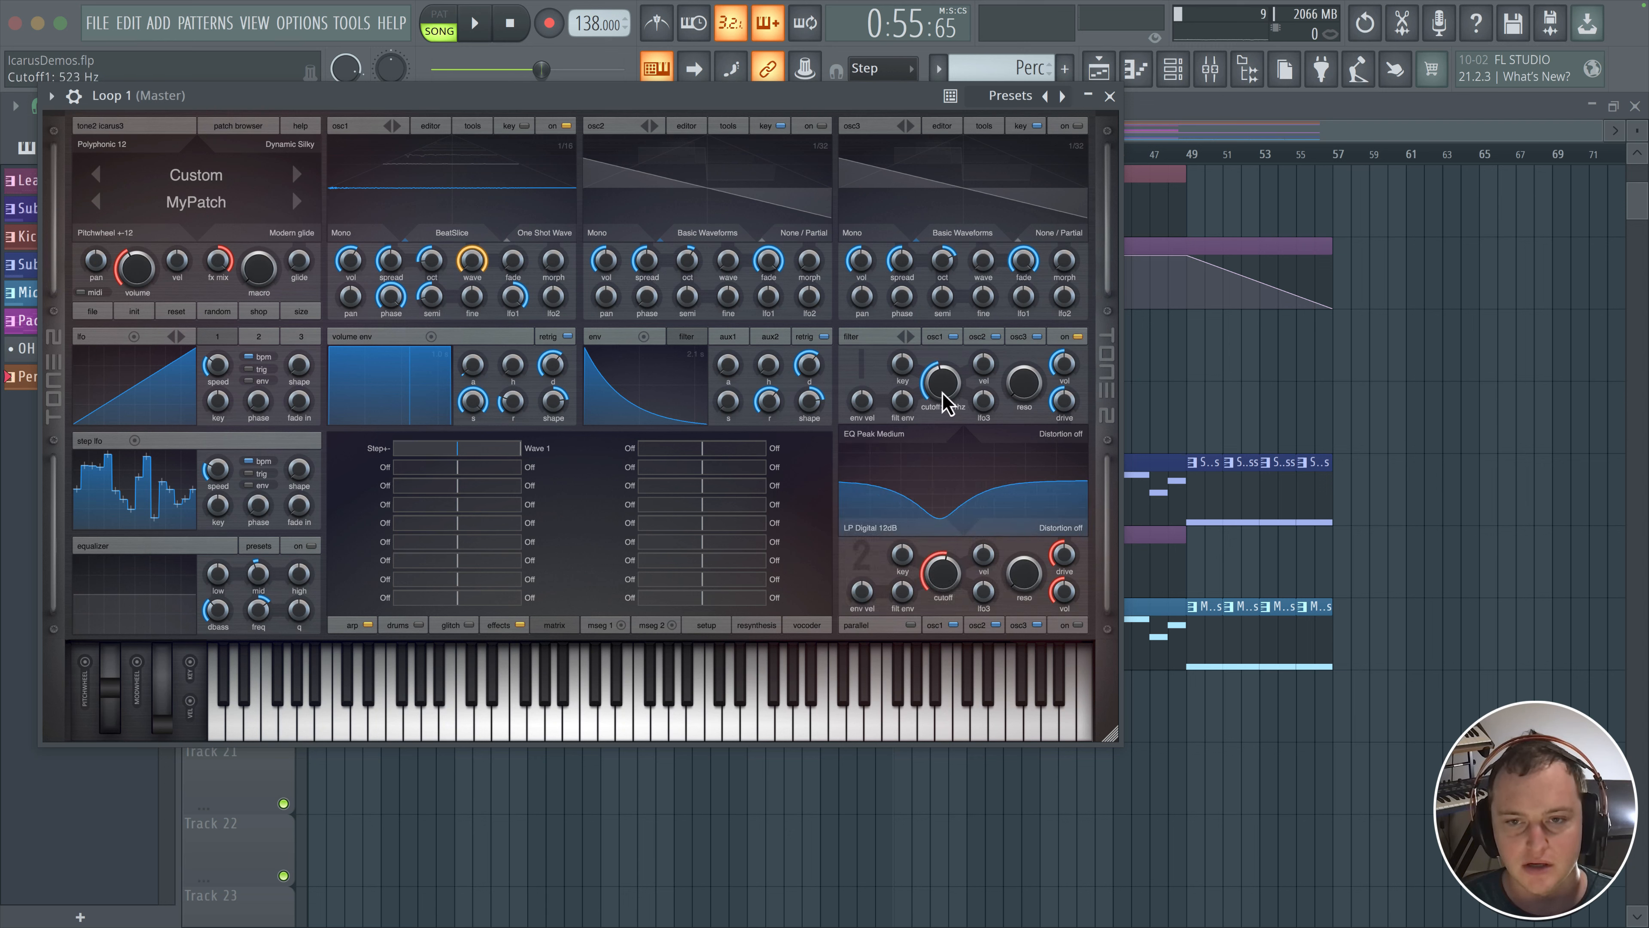
scroll(1033, 397, up, 5)
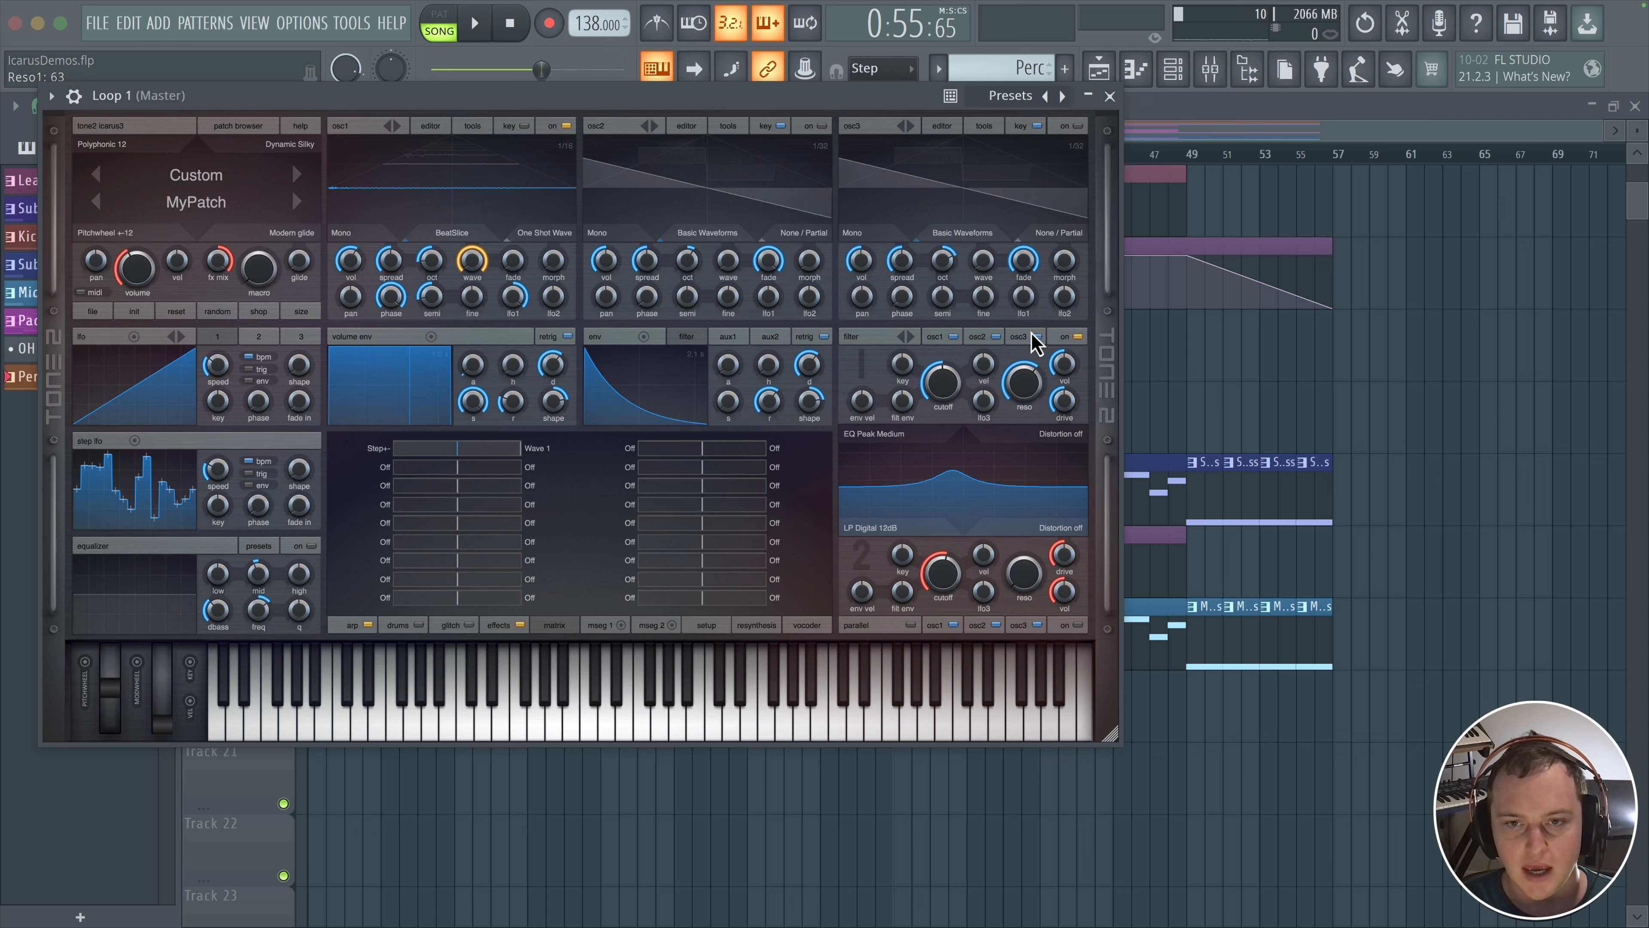
scroll(935, 386, up, 2)
scroll(937, 388, down, 10)
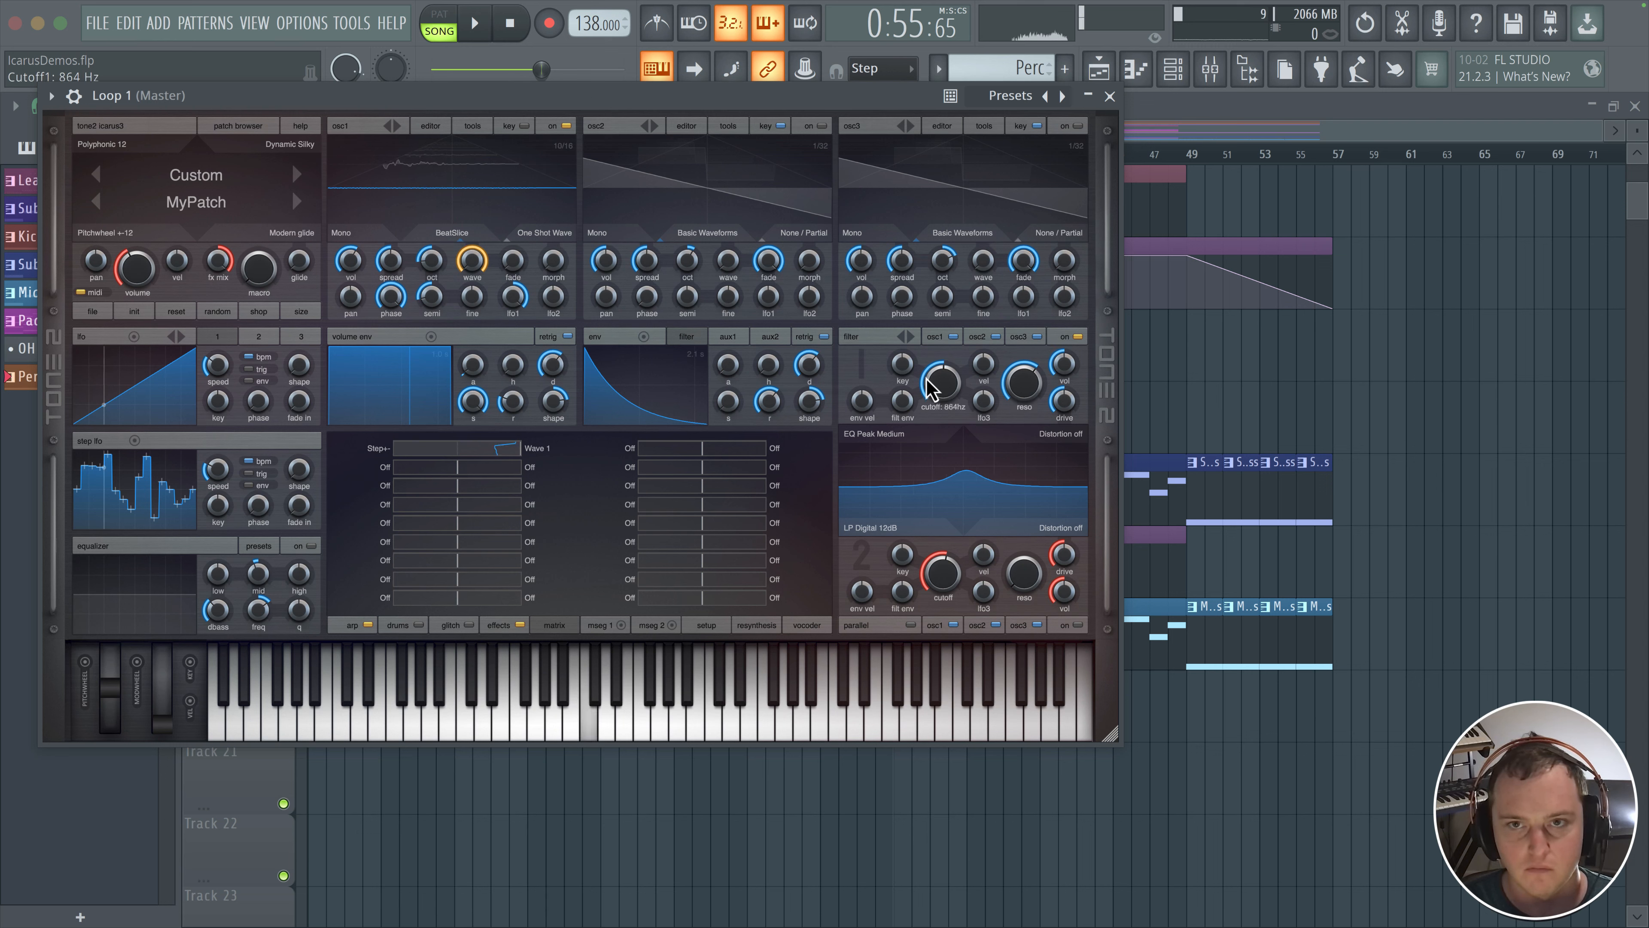
scroll(934, 386, up, 12)
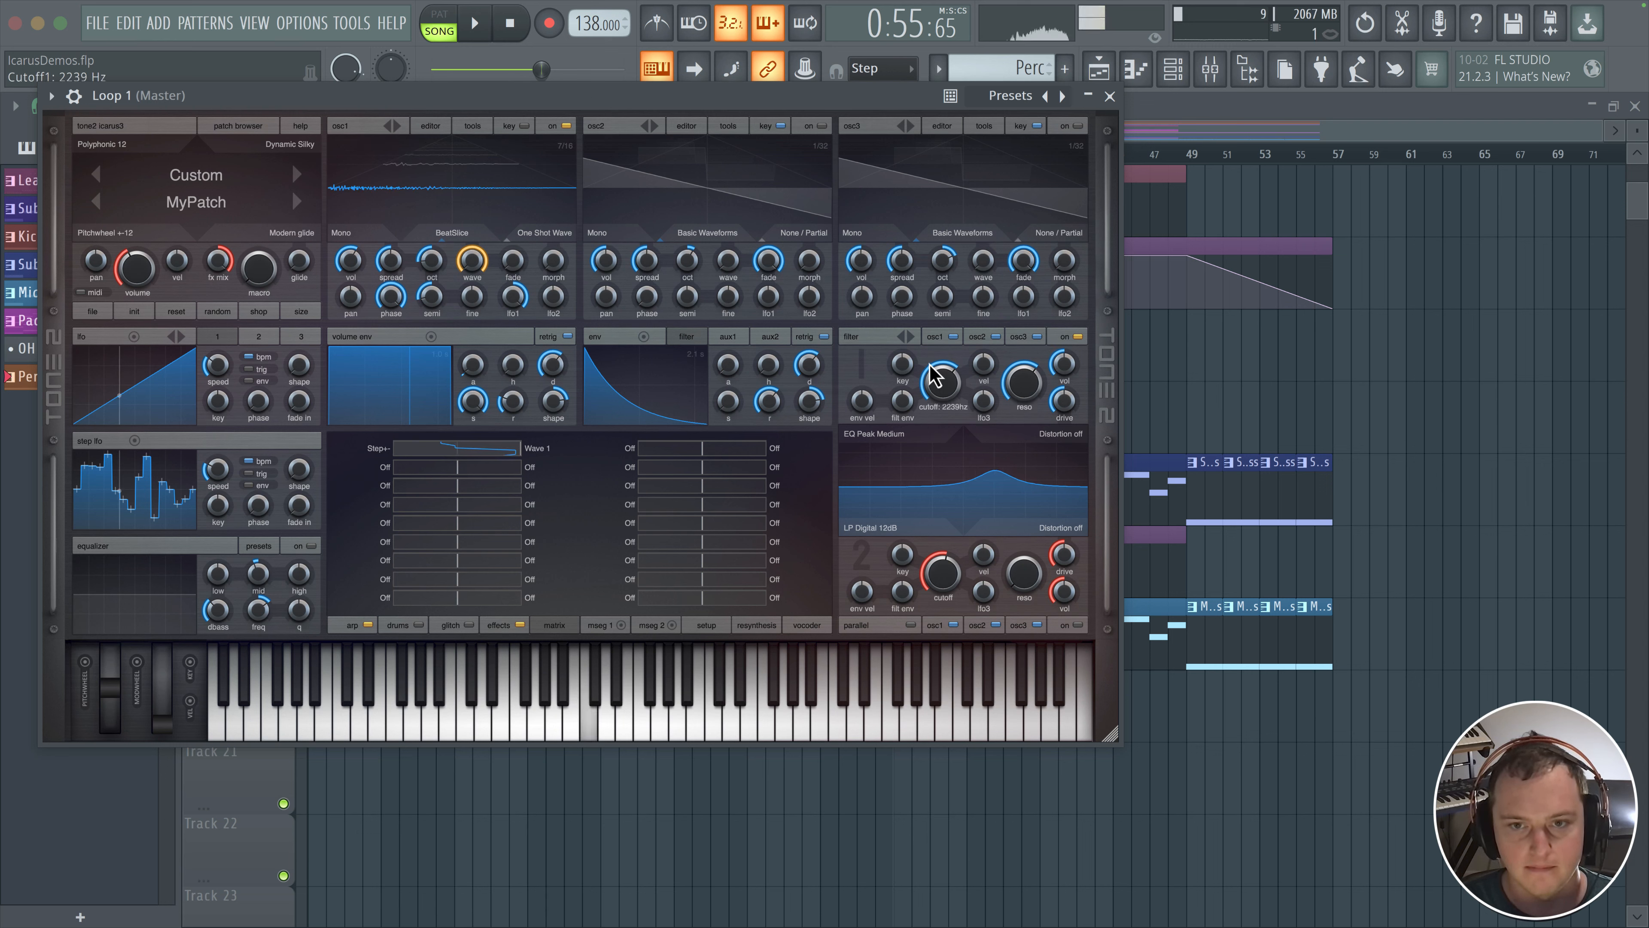
scroll(935, 376, down, 3)
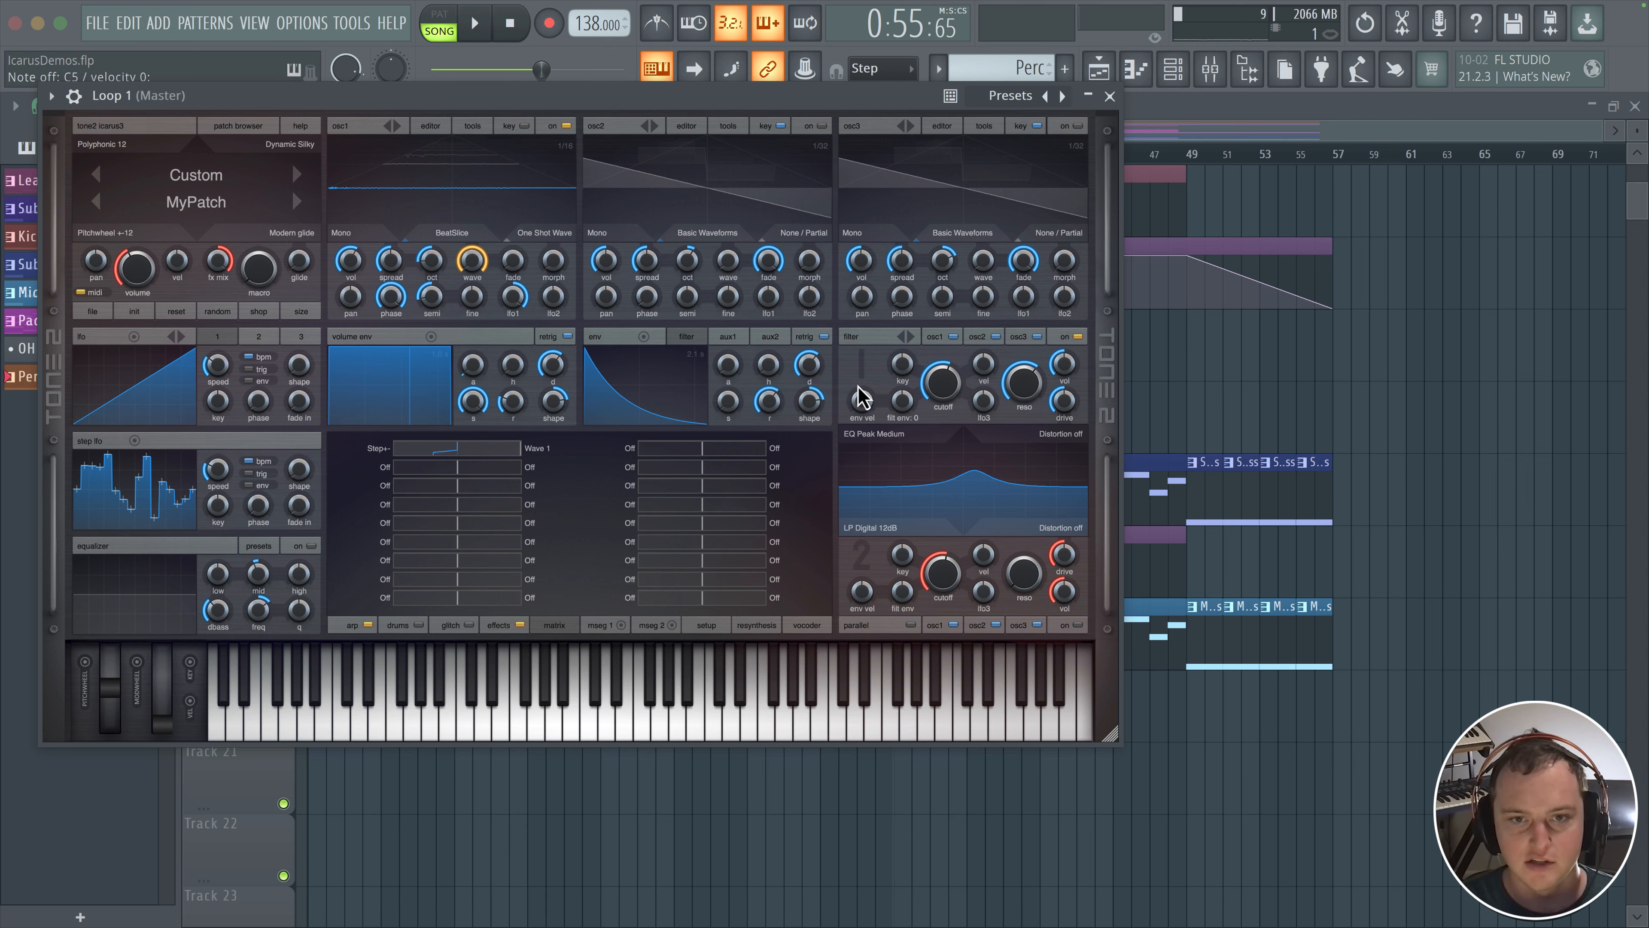
Show LFO 3, set its modulation amount on filter 1 to about 47, and lower the cutoff to about 492 Hz
click(291, 341)
scroll(983, 401, up, 4)
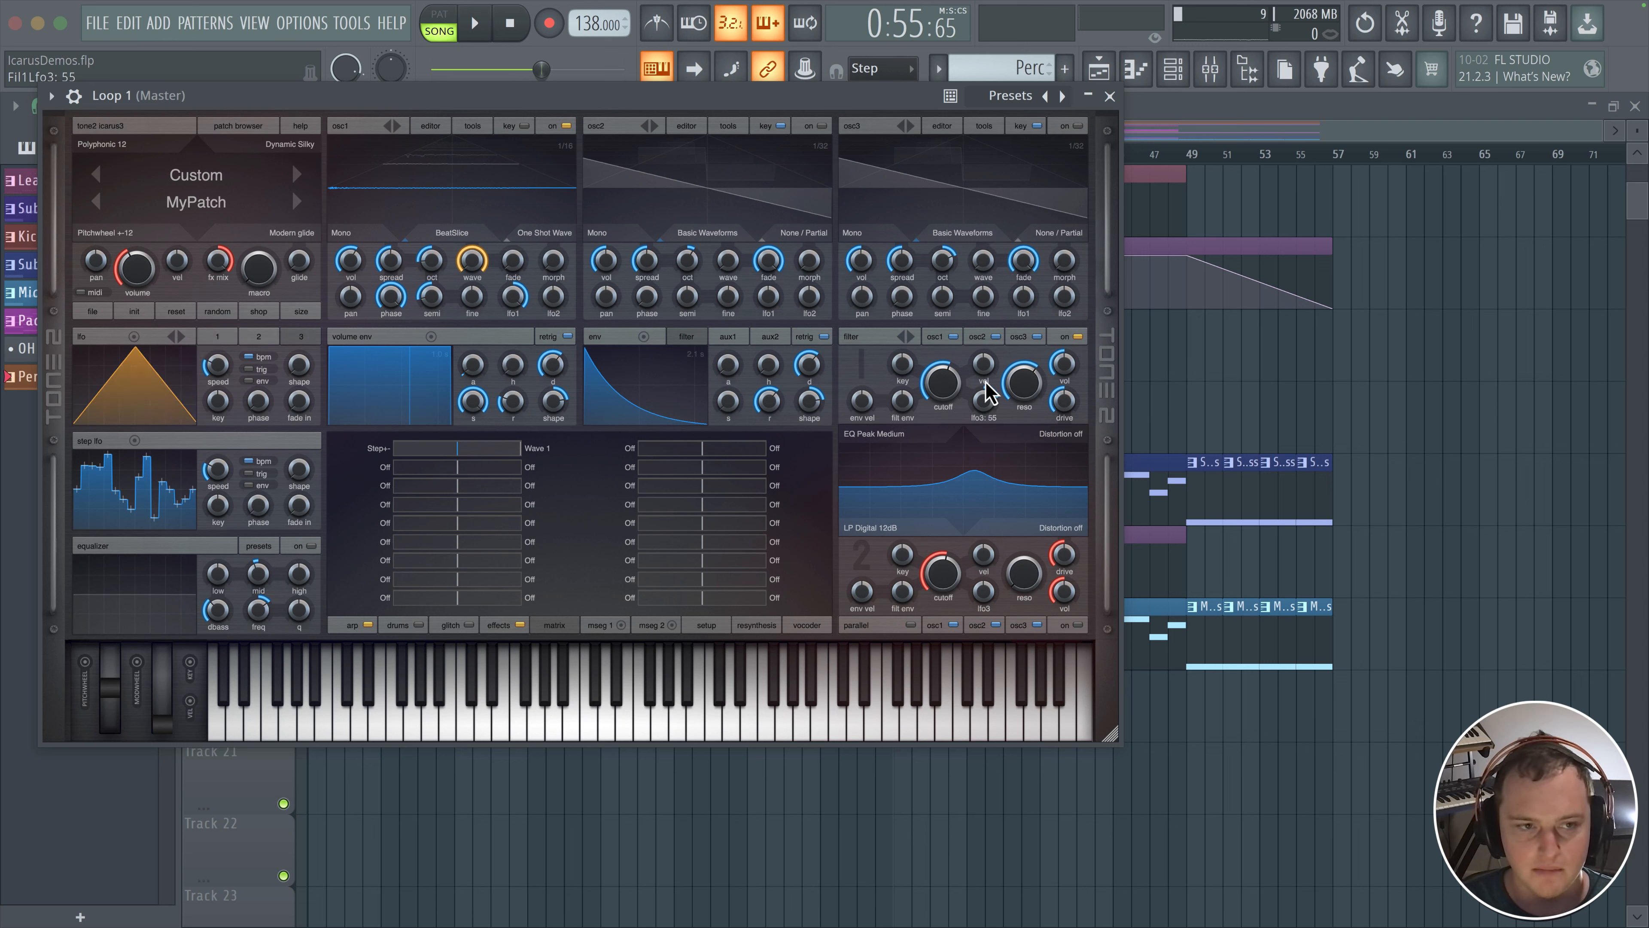
scroll(985, 415, down, 2)
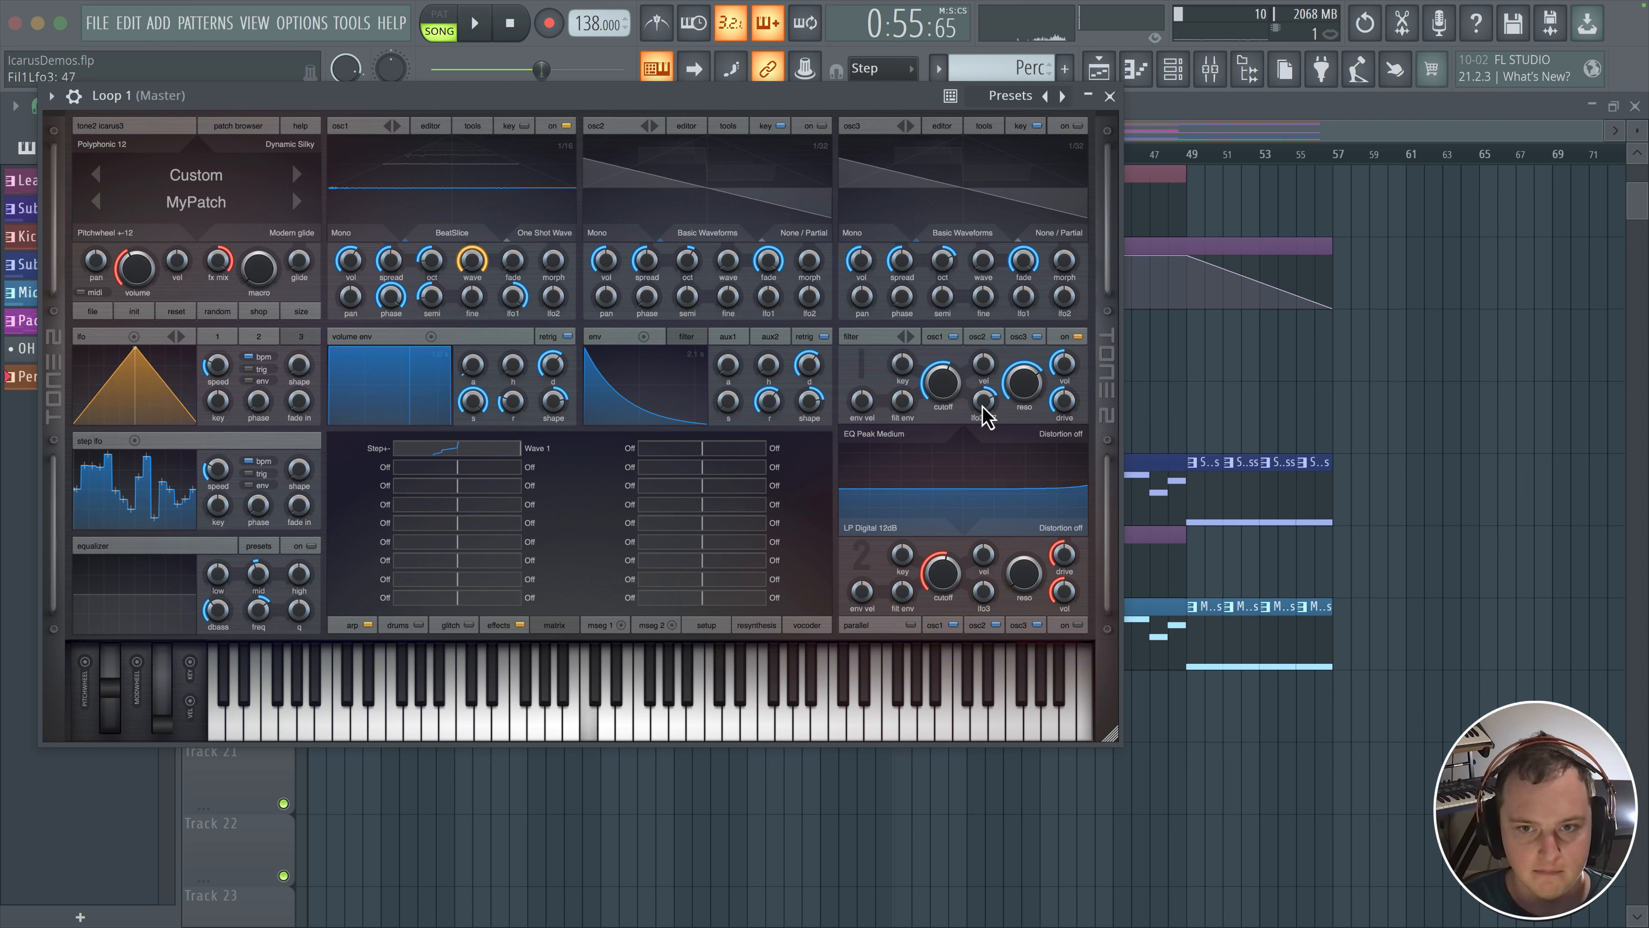
scroll(1016, 390, up, 6)
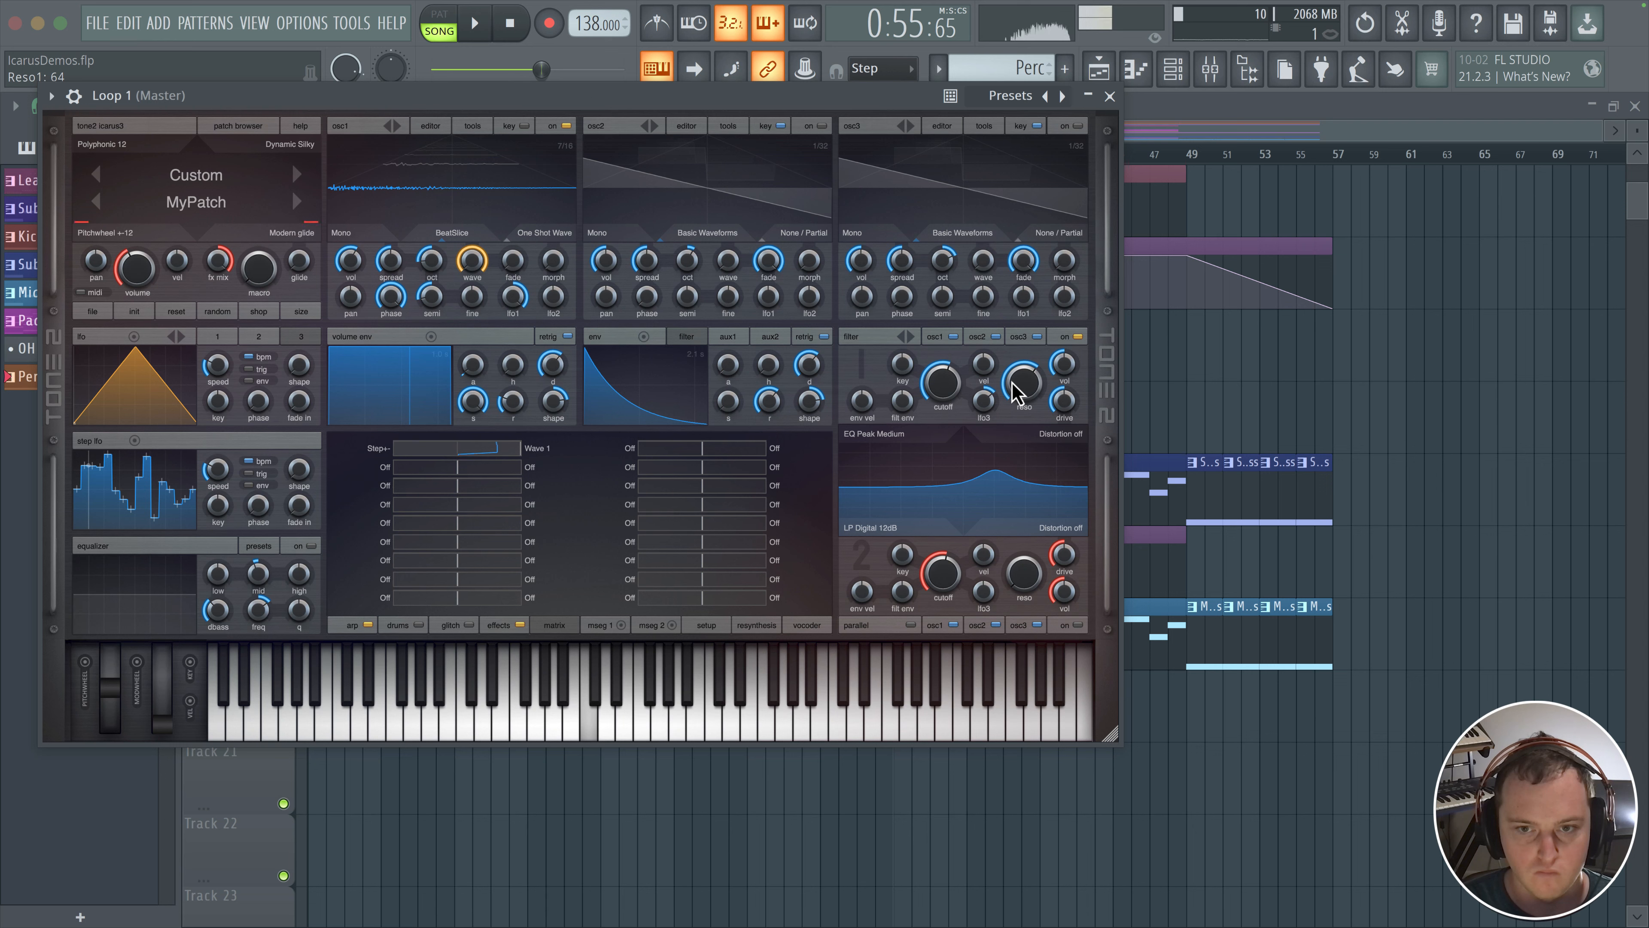
mouse_move(933, 381)
mouse_down()
mouse_move(945, 422)
mouse_move(938, 379)
mouse_move(963, 413)
mouse_move(1009, 372)
mouse_move(1021, 404)
mouse_move(959, 379)
mouse_up()
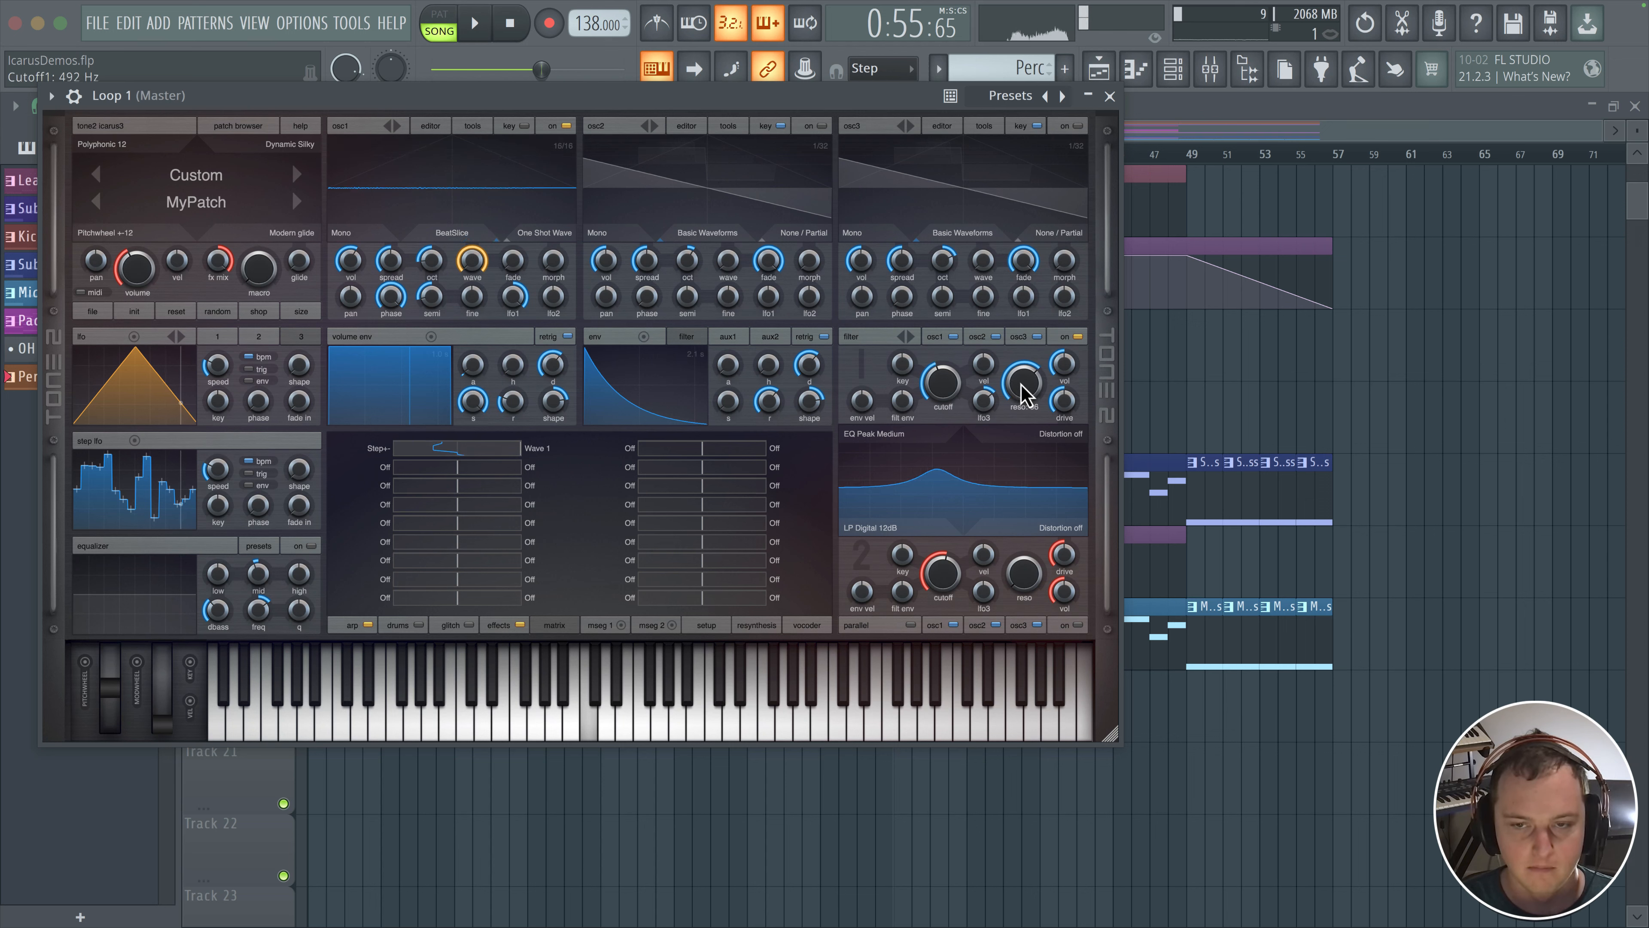
Set filter 1's distortion type to Saturate and adjust its drive
click(1061, 435)
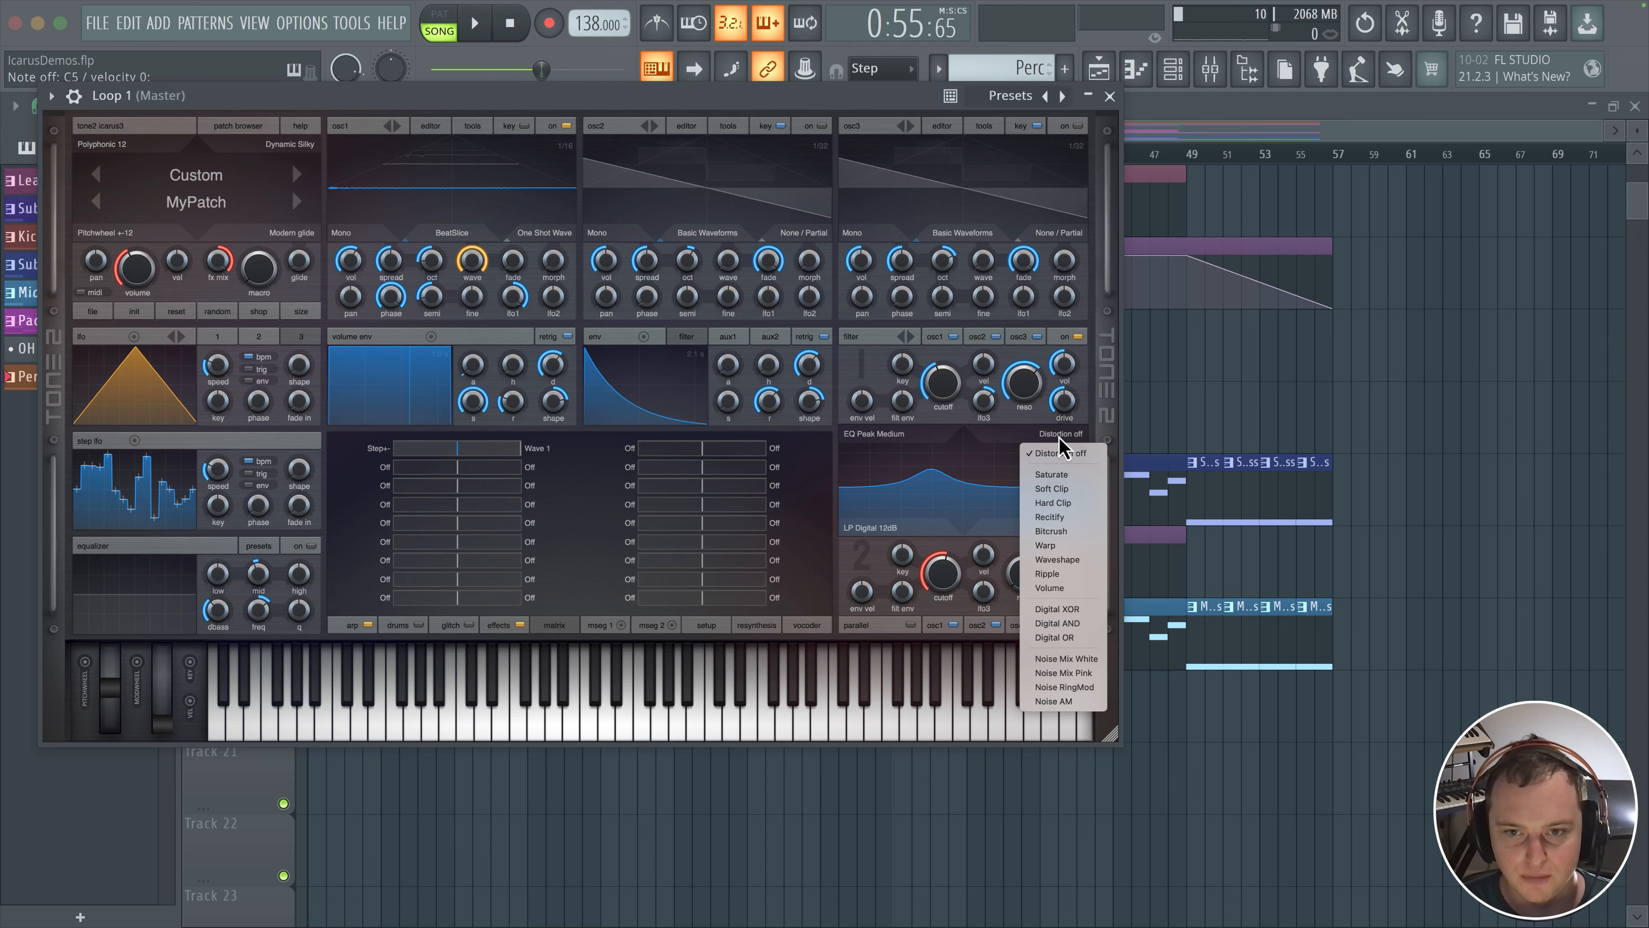
click(1052, 475)
mouse_move(1069, 408)
mouse_down()
mouse_move(1068, 378)
mouse_move(1066, 407)
mouse_up()
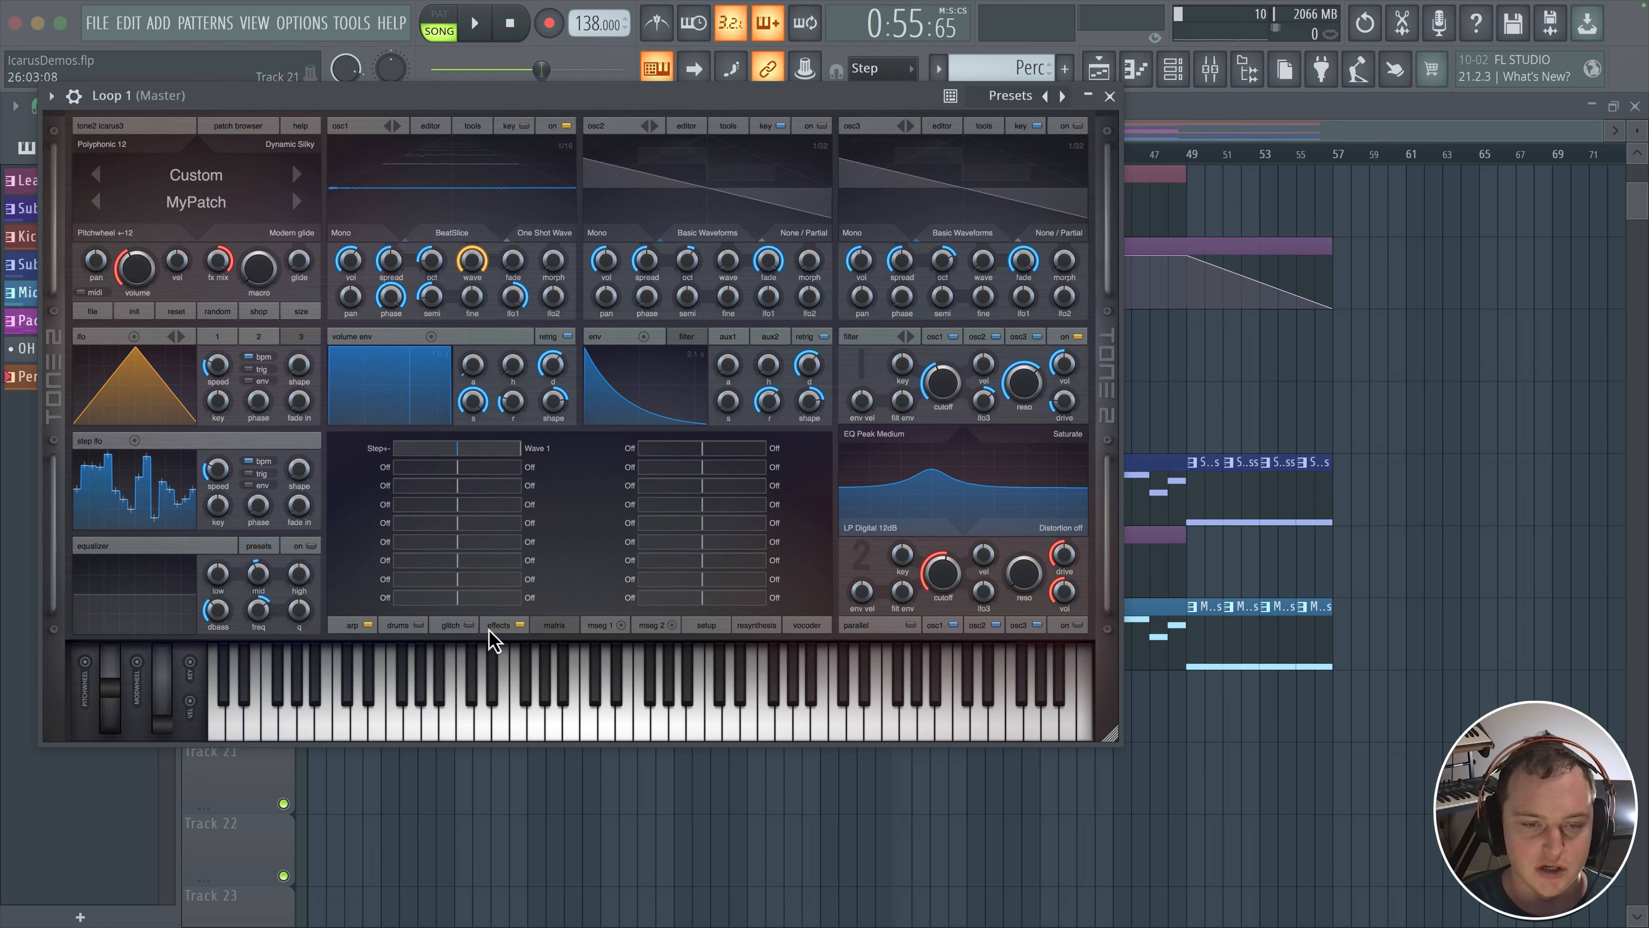
Show the effects and load a PingPong delay in FX2, with mix 25%, time 1/2, feedback 70% and damp 0%
click(513, 626)
click(513, 455)
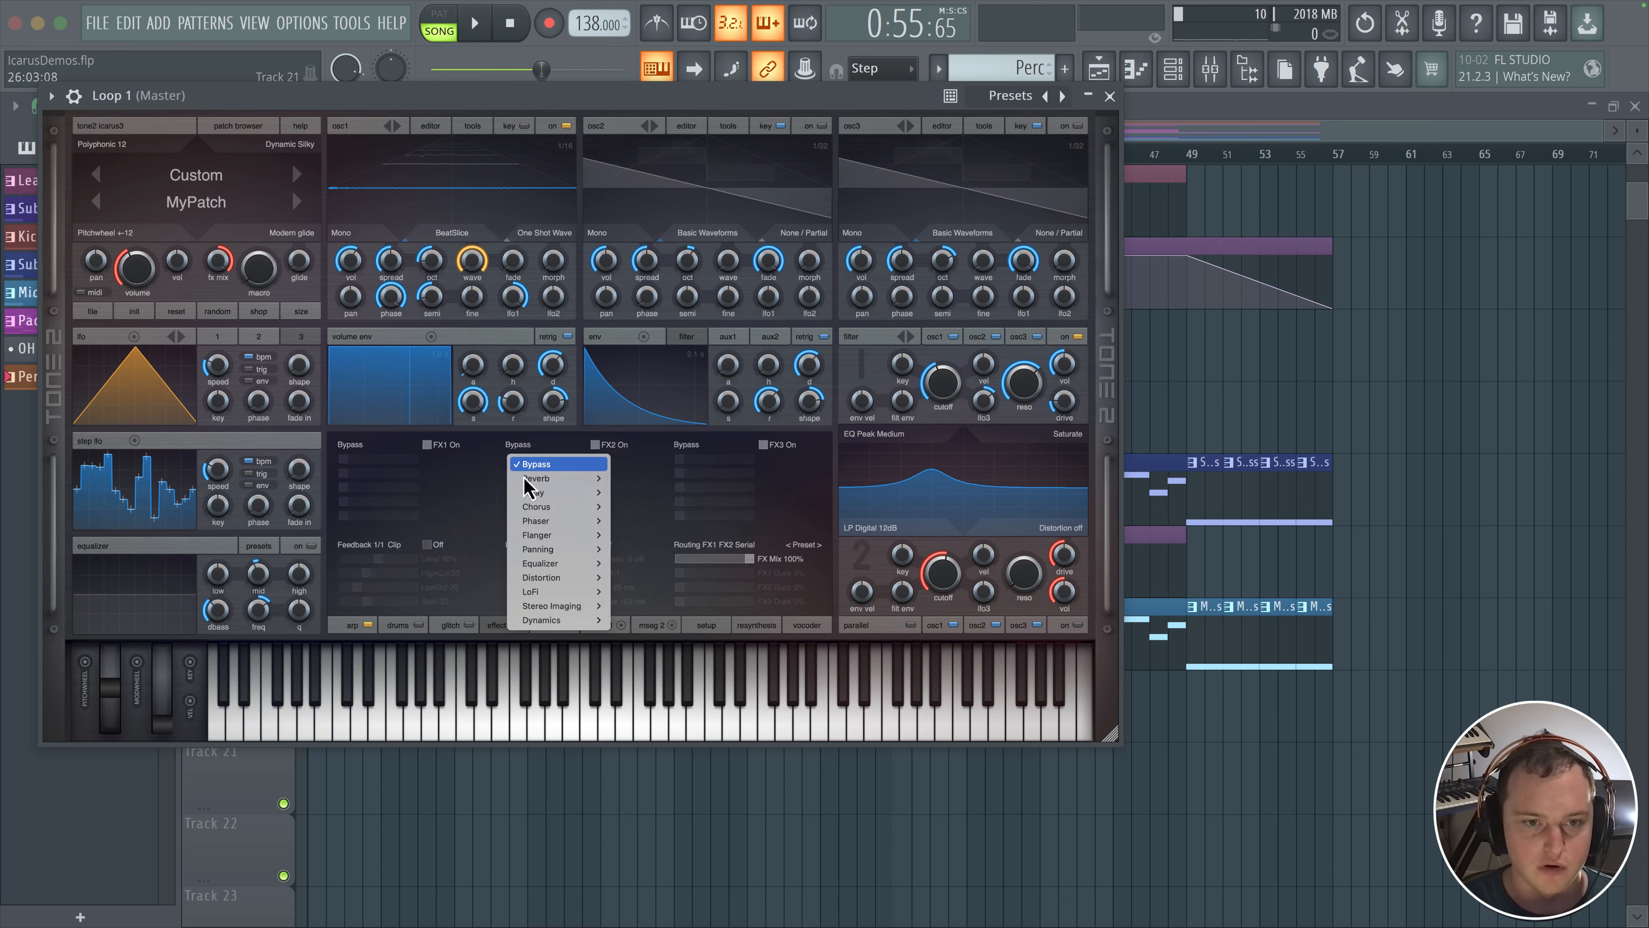
mouse_move(558, 493)
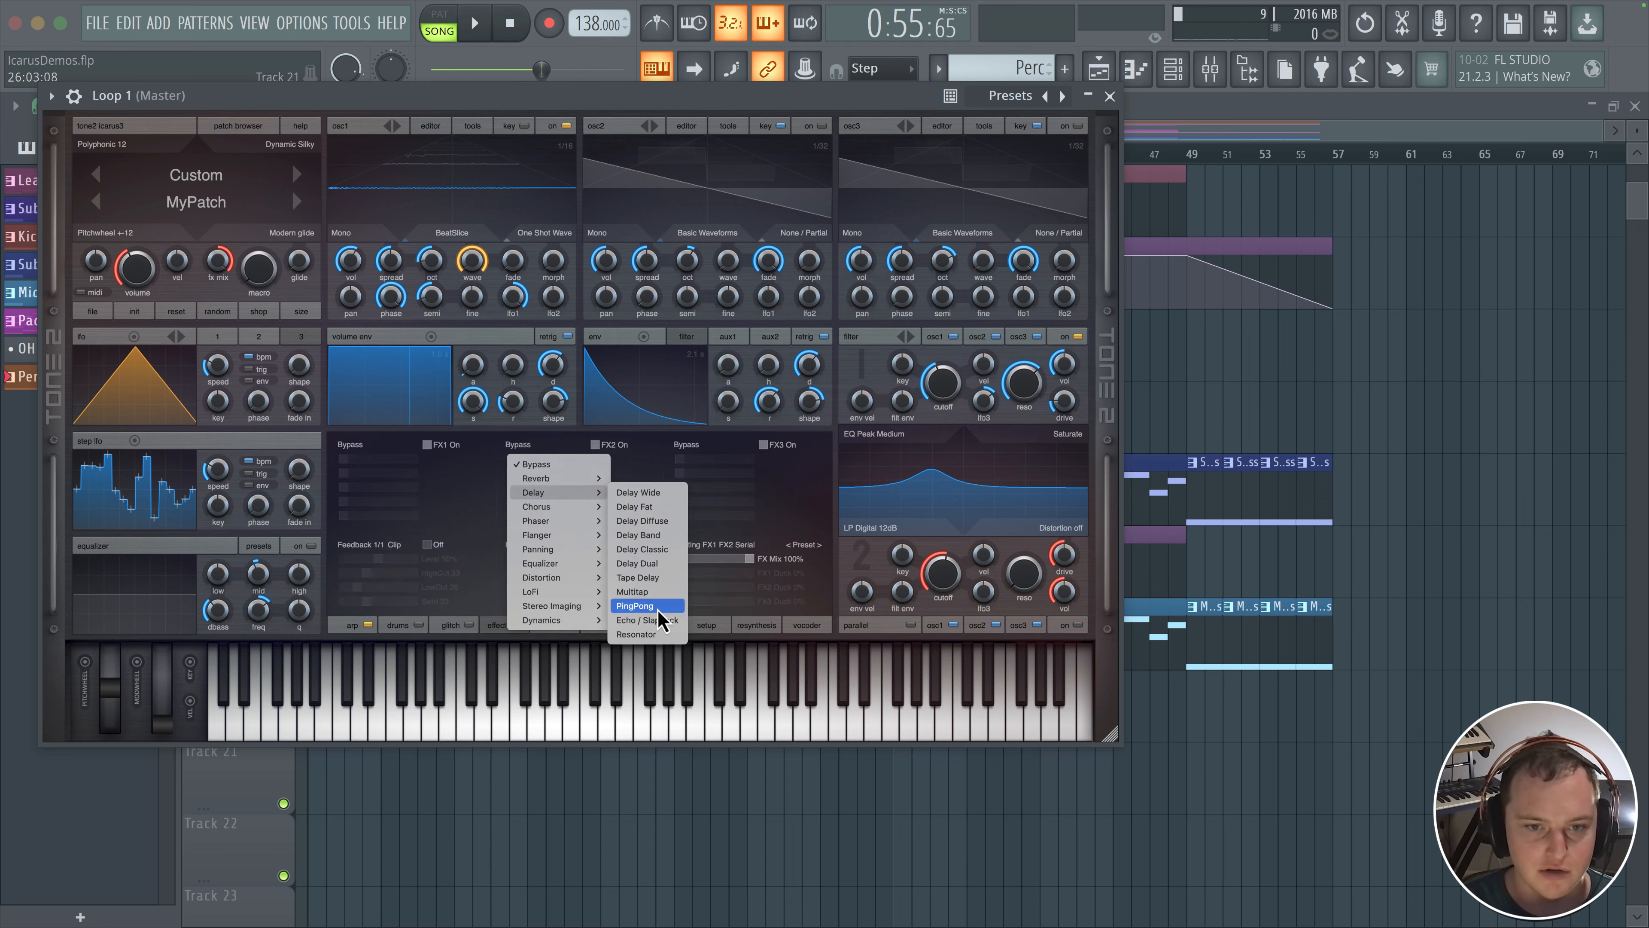
click(646, 606)
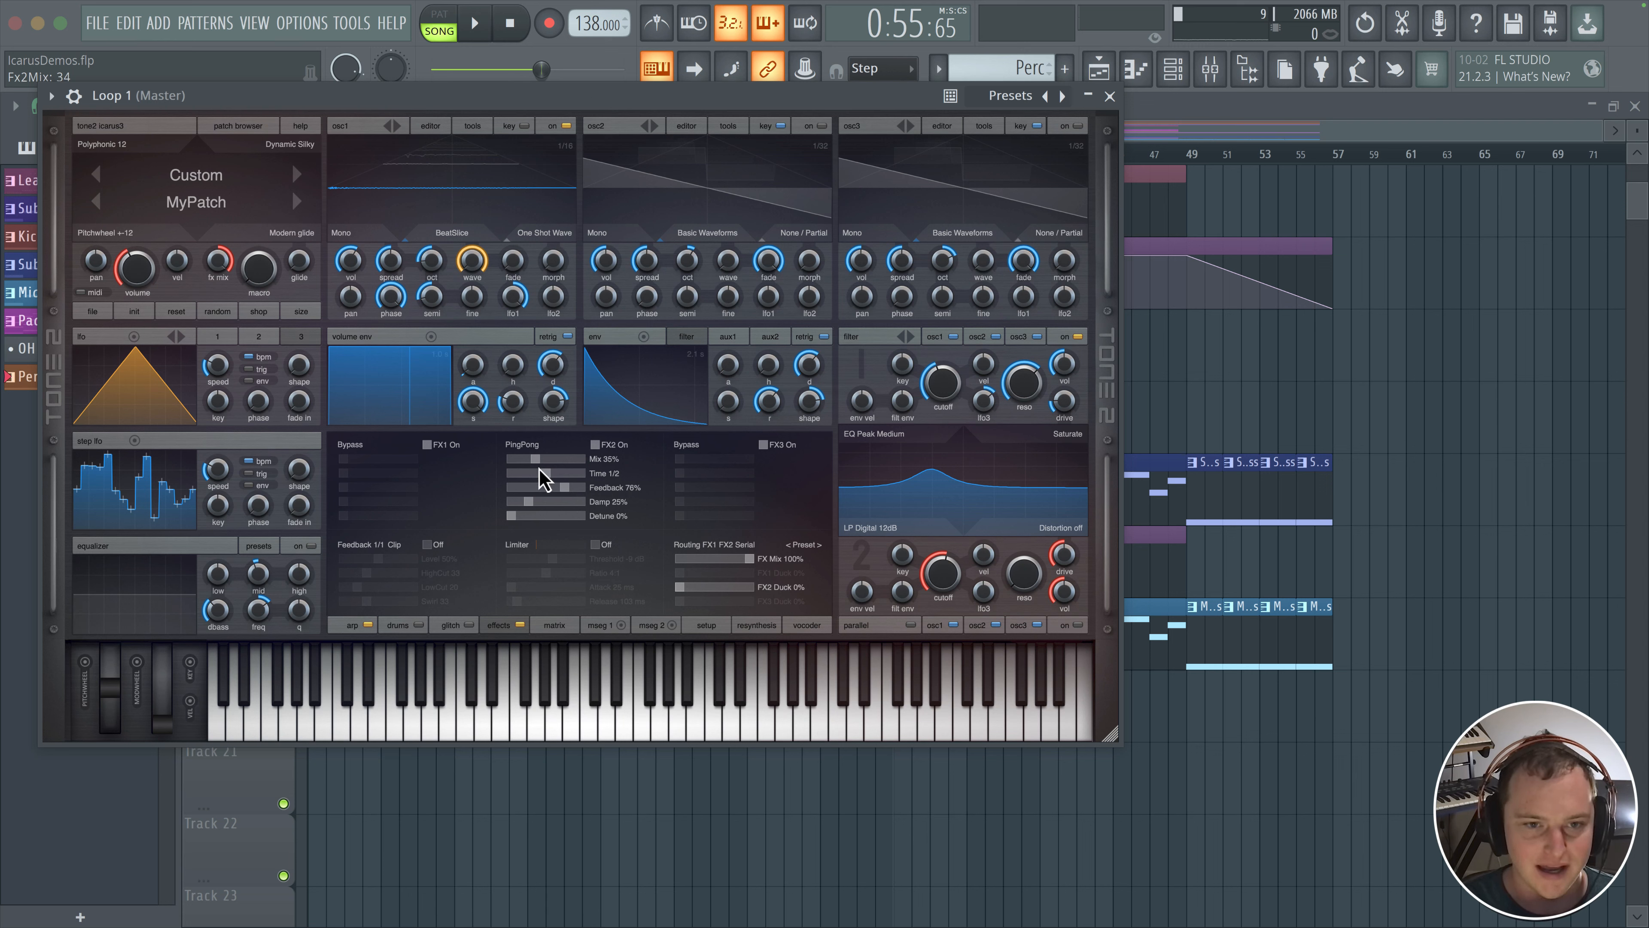
mouse_move(543, 477)
mouse_down()
mouse_move(557, 483)
mouse_move(546, 492)
mouse_move(537, 460)
mouse_move(565, 485)
mouse_move(497, 507)
mouse_move(527, 460)
mouse_up()
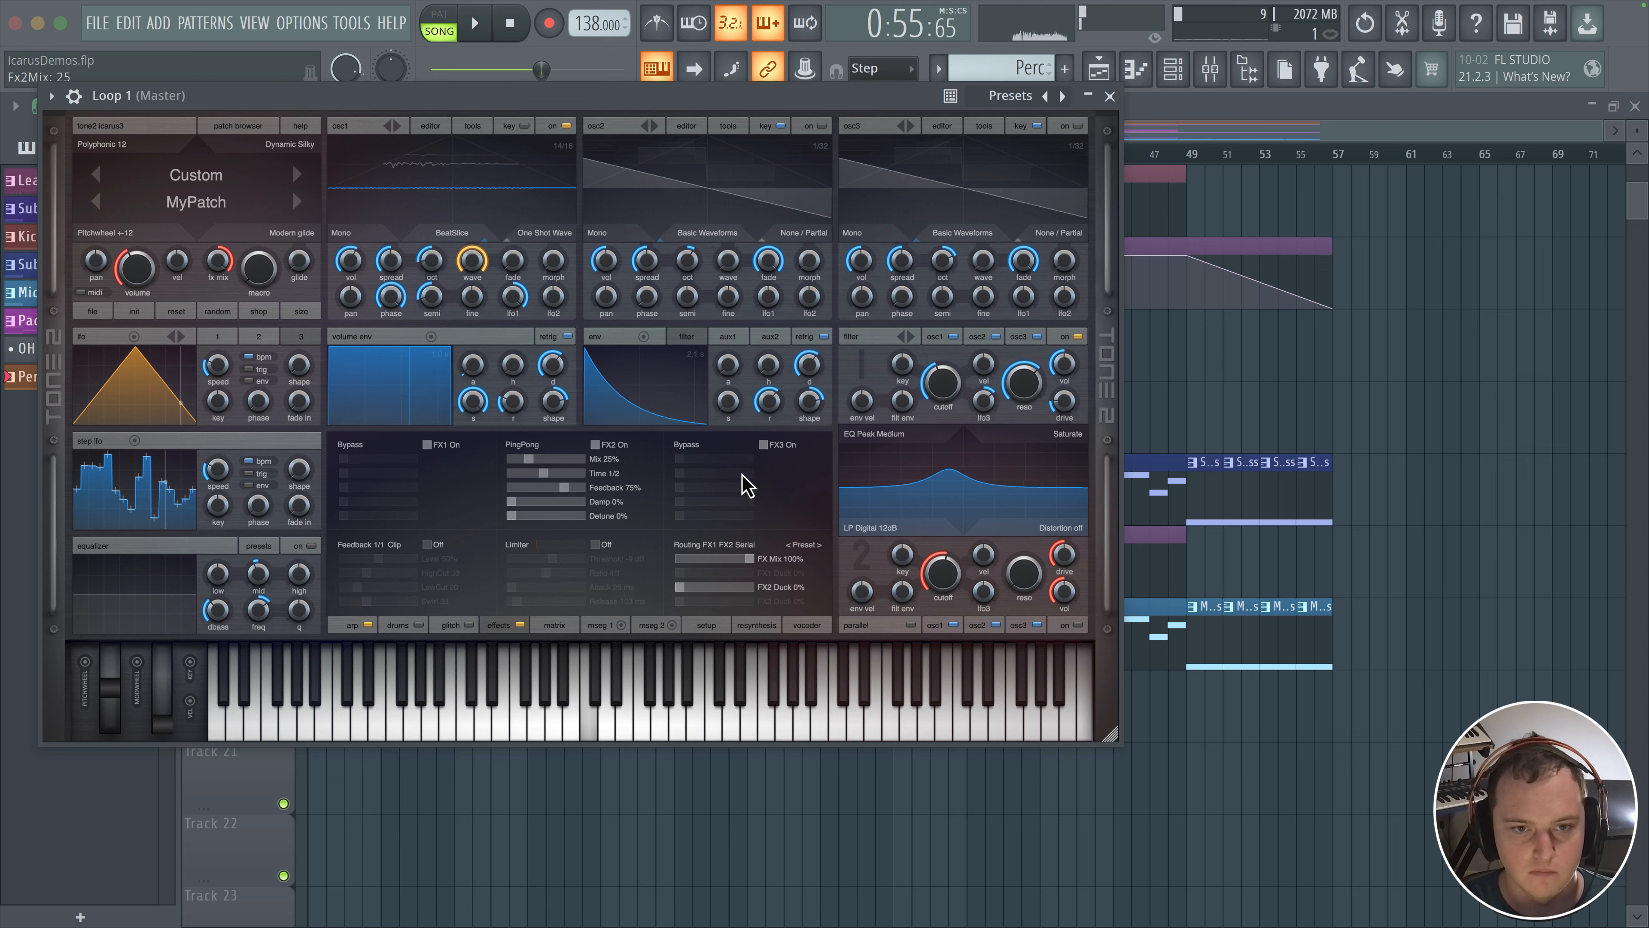
click(560, 487)
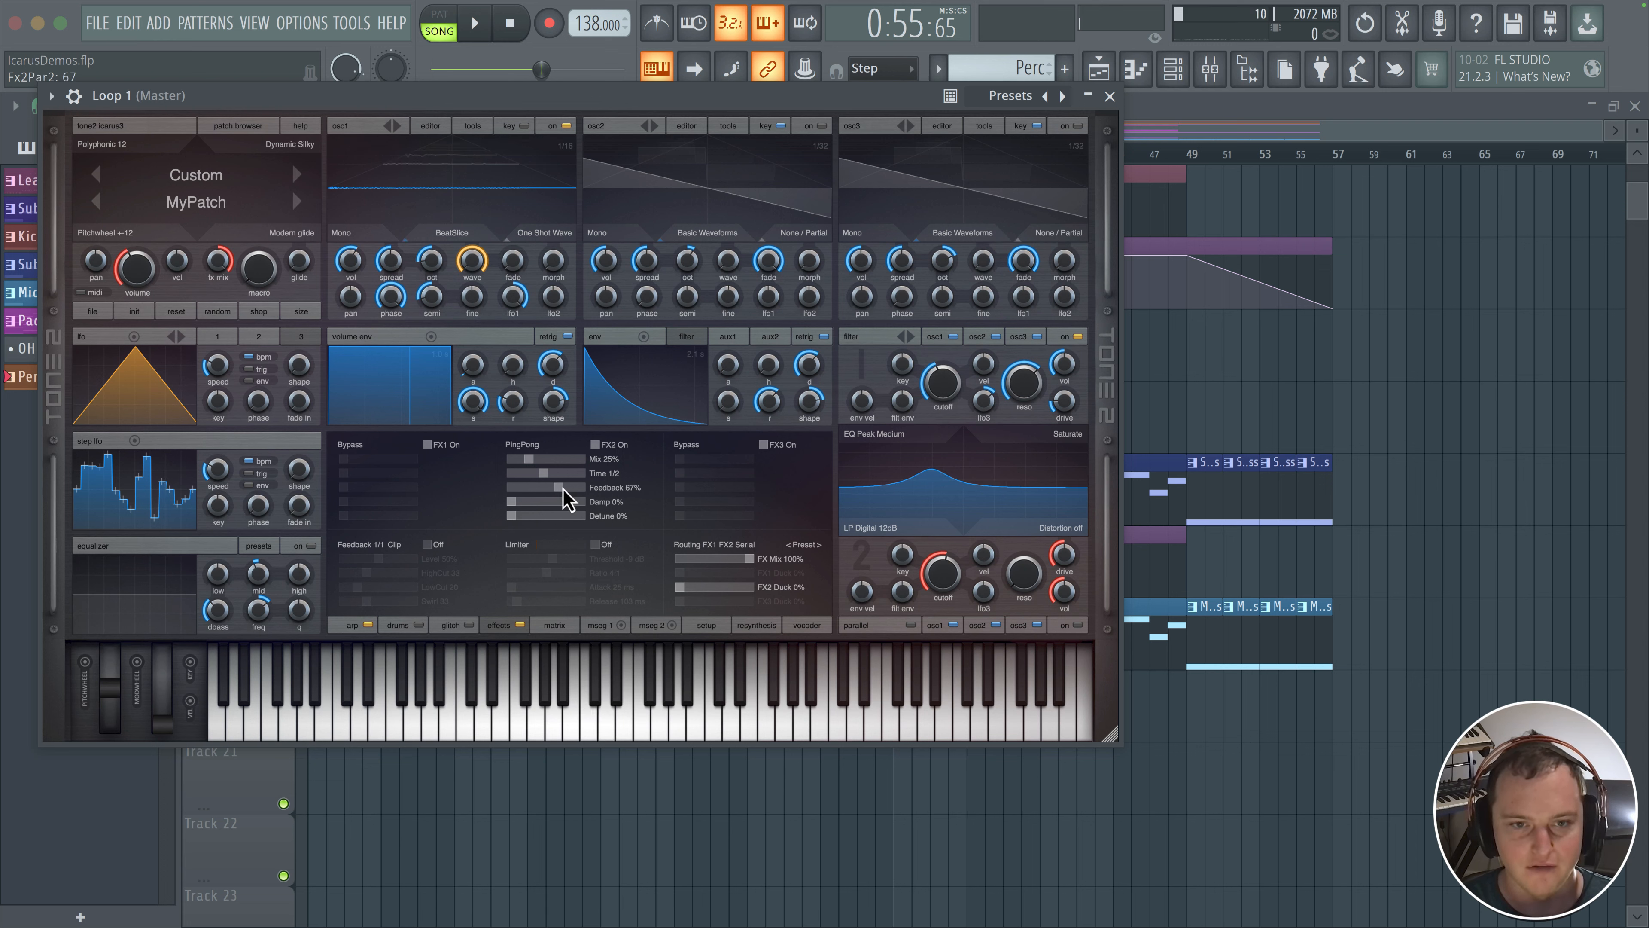
Load Reverb Plate in FX3, with mix 12%, size 84.8 m, frequency 1613 Hz and decay 41%
click(721, 456)
mouse_move(732, 477)
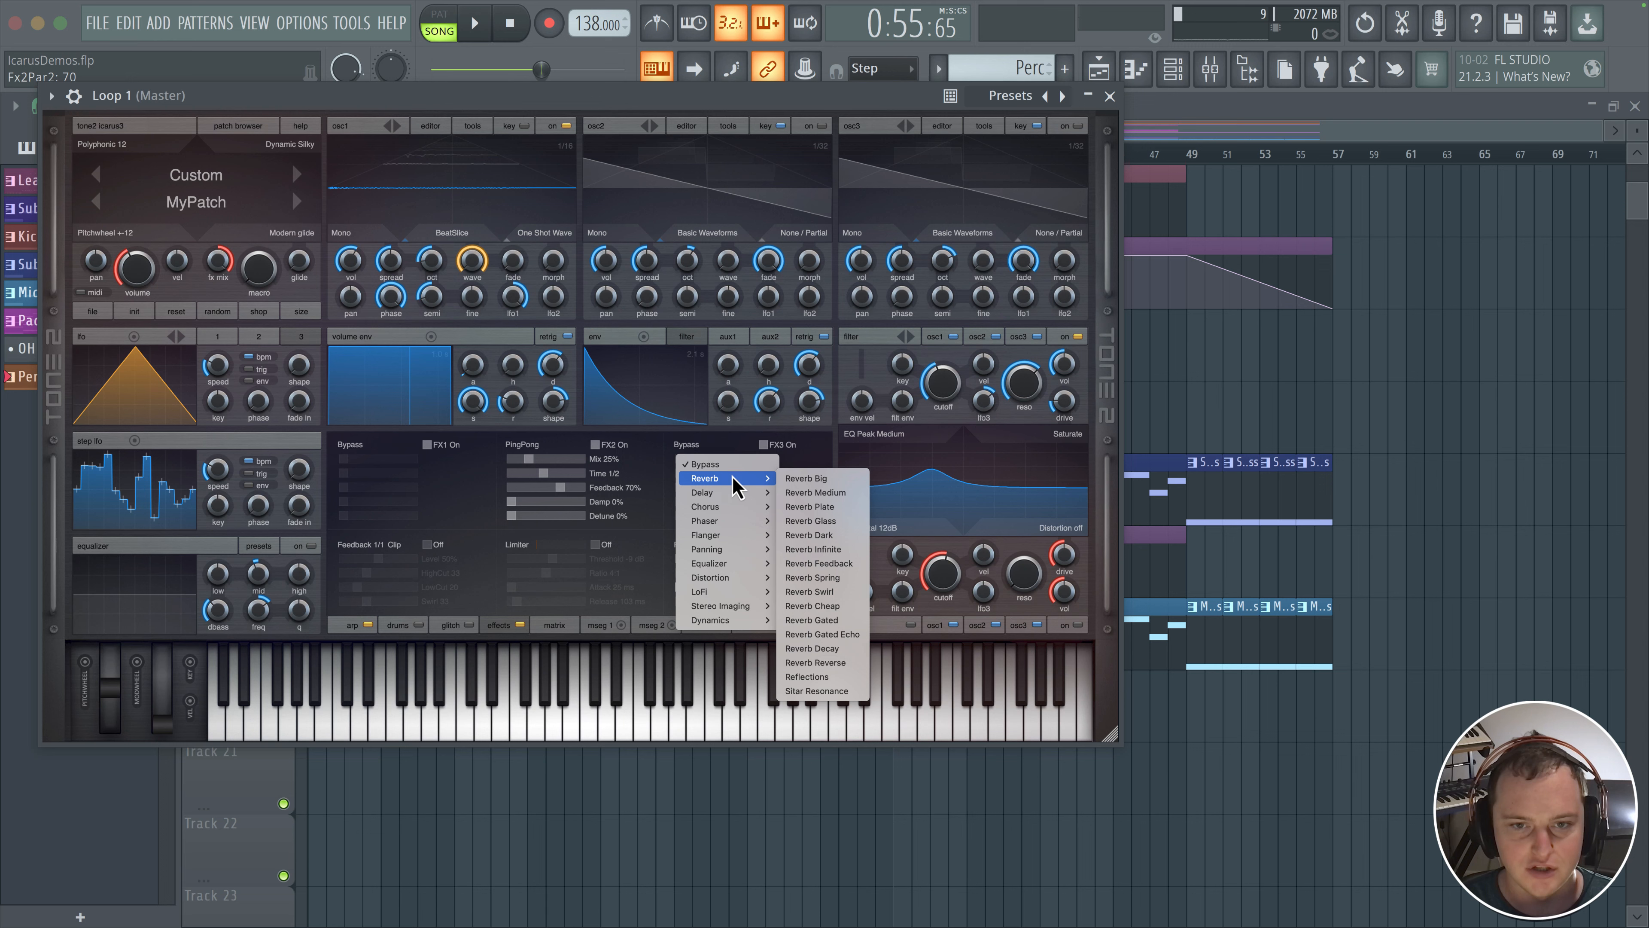
click(819, 506)
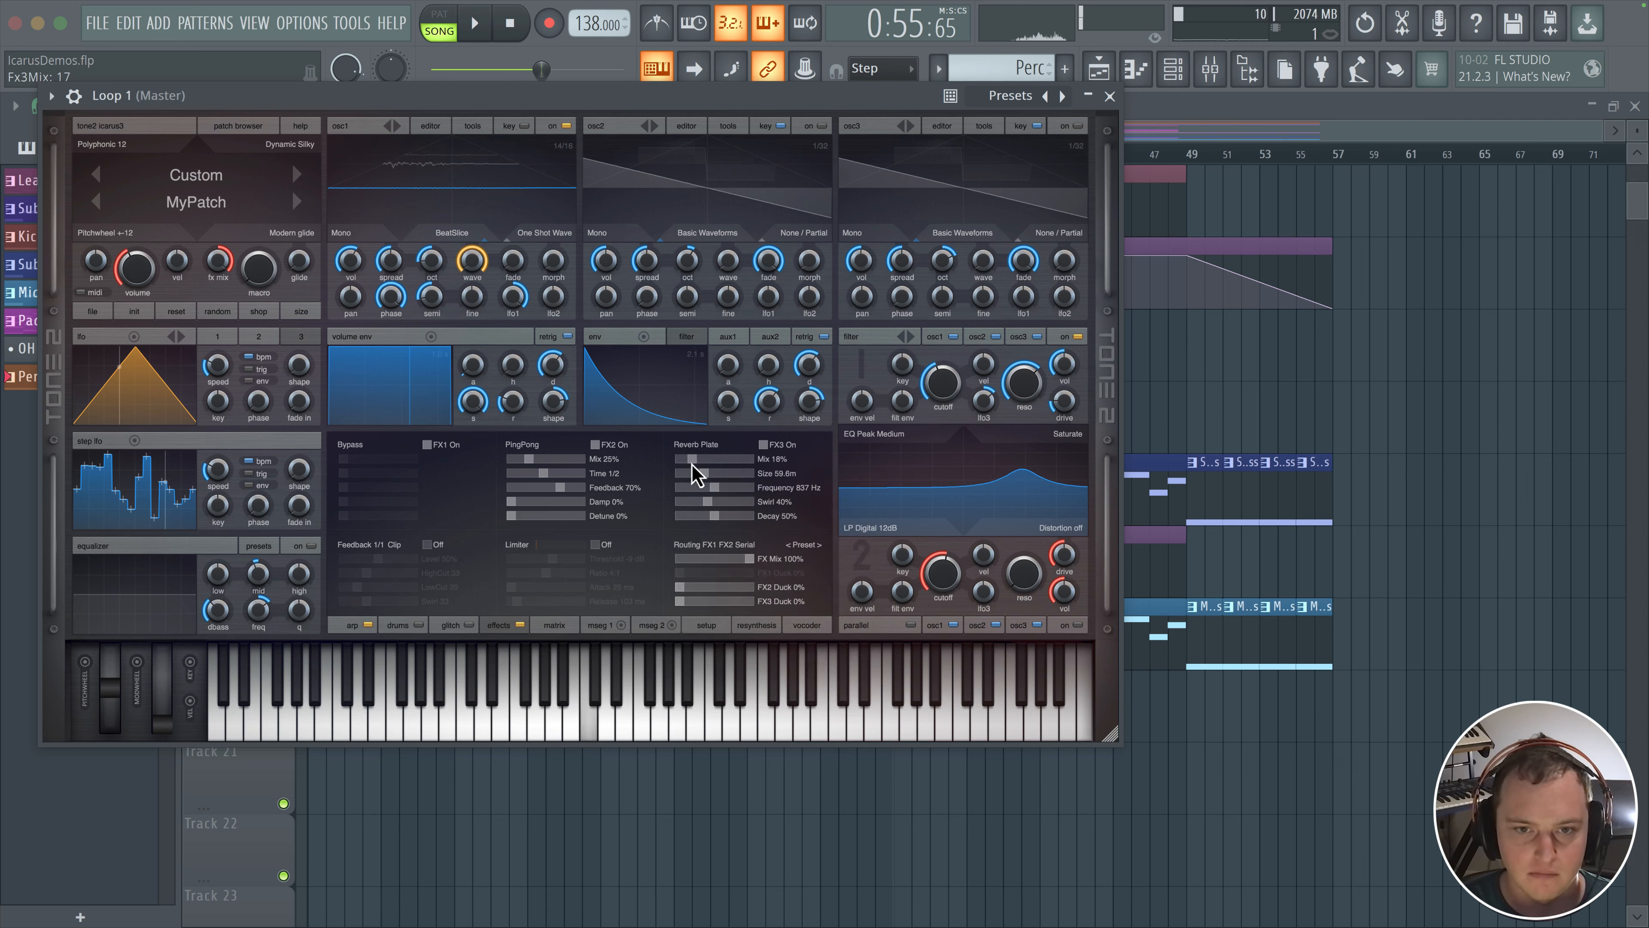
drag(701, 486, 717, 478)
drag(714, 517, 710, 519)
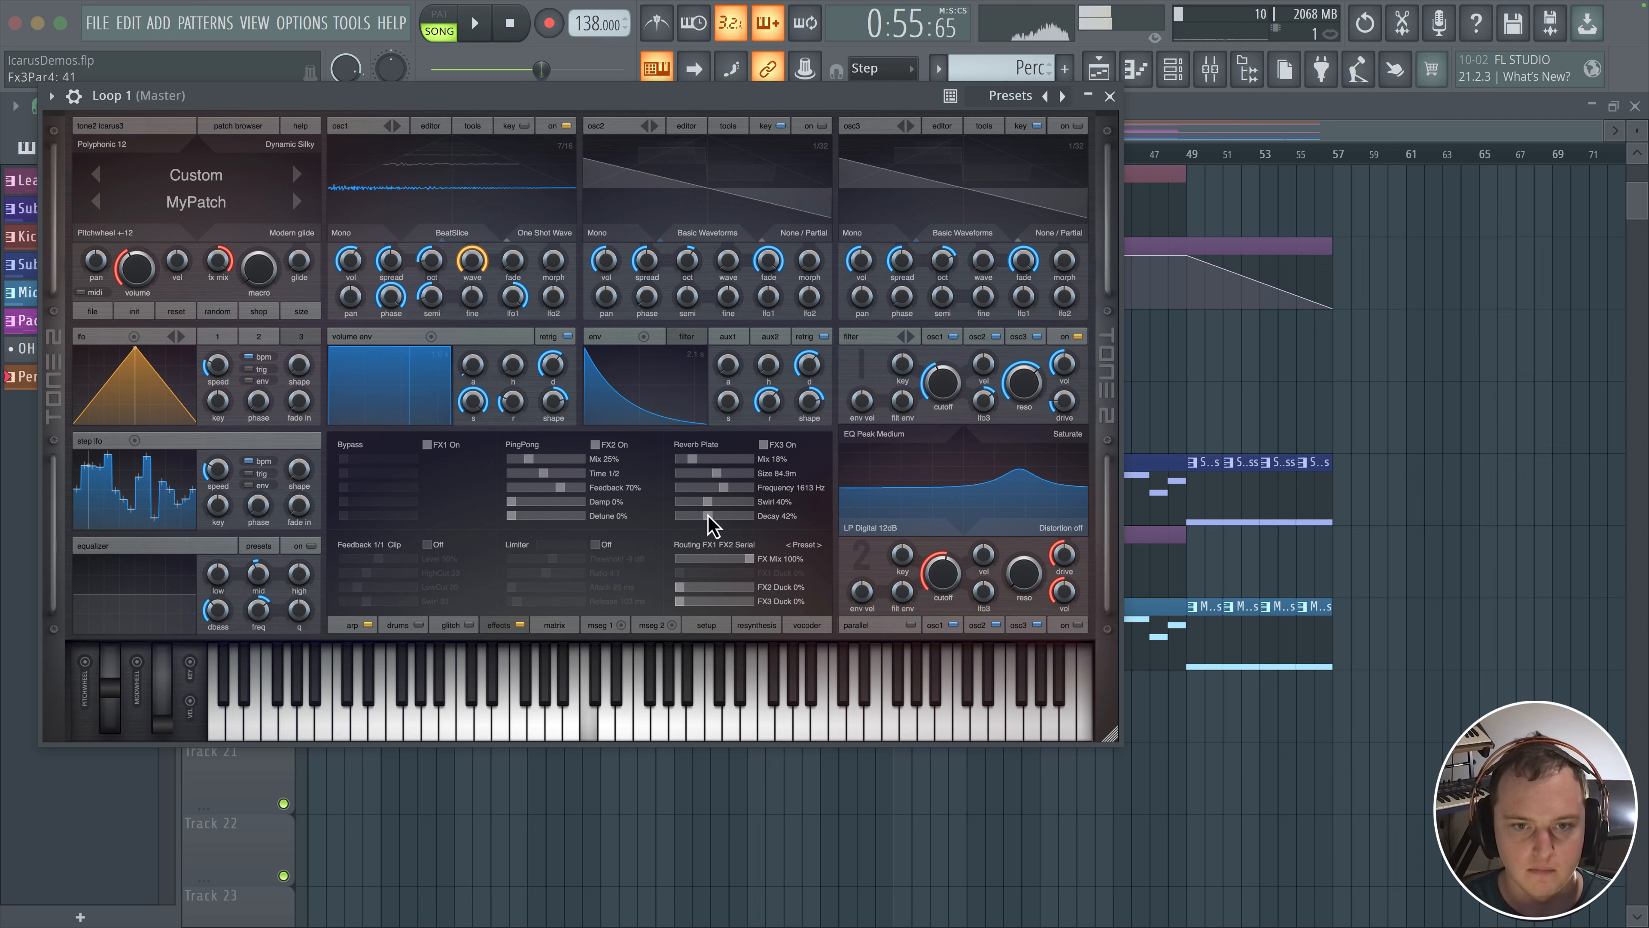
drag(692, 459, 684, 459)
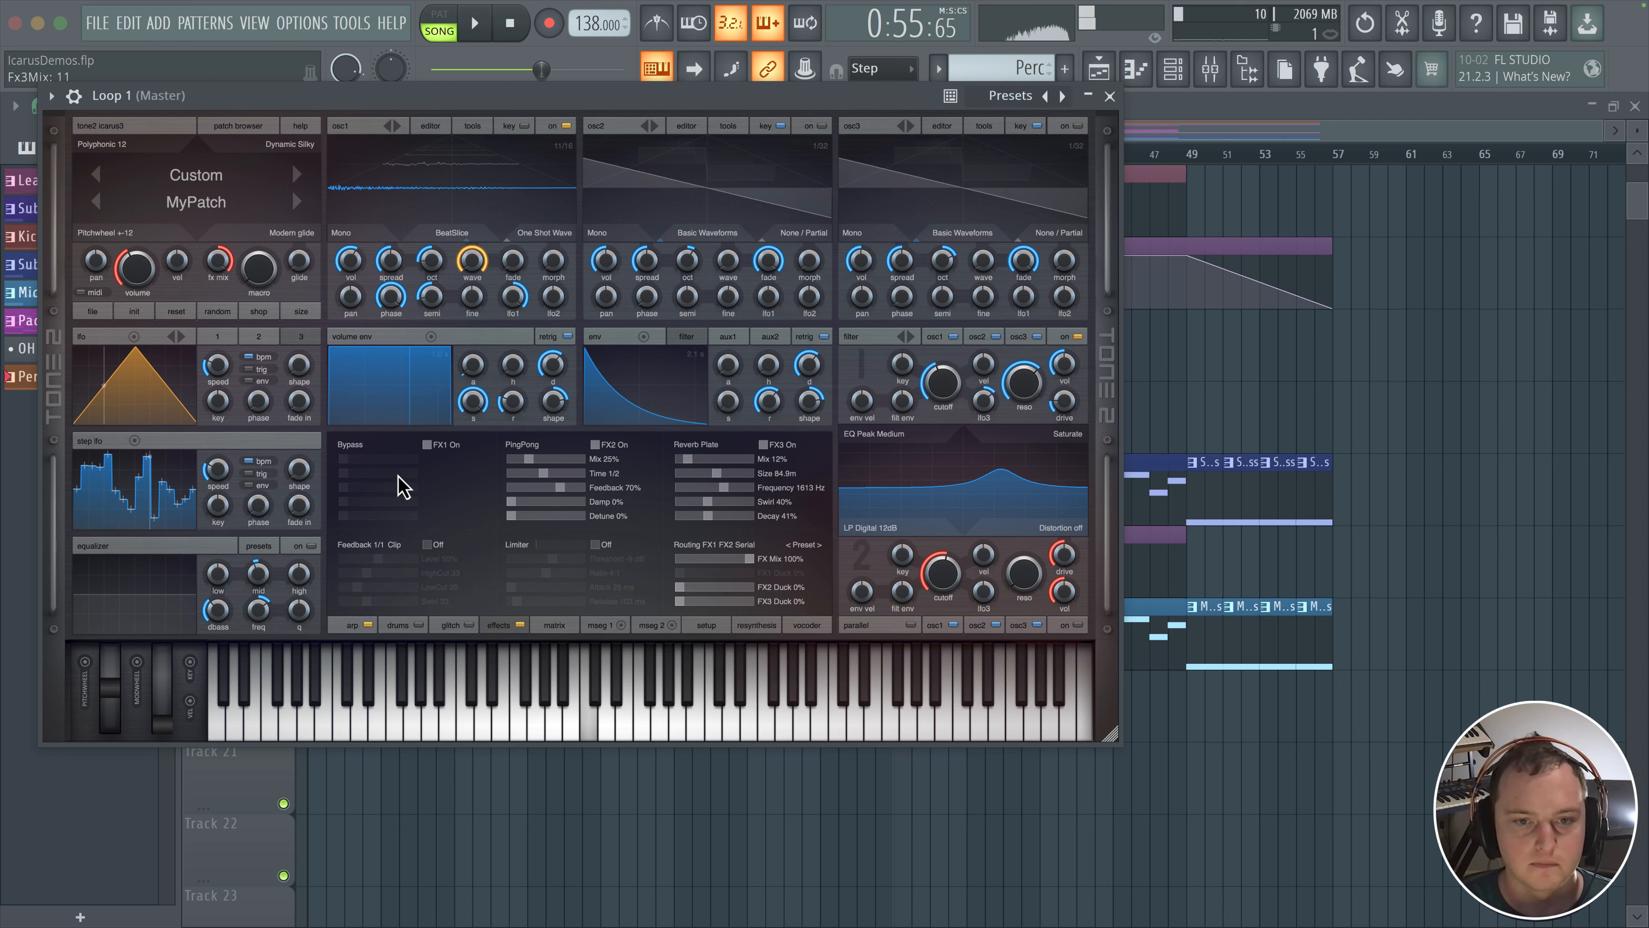
Adjust filter 1's volume and set its drive to about 78
drag(1079, 365, 1084, 327)
drag(1063, 408, 1063, 417)
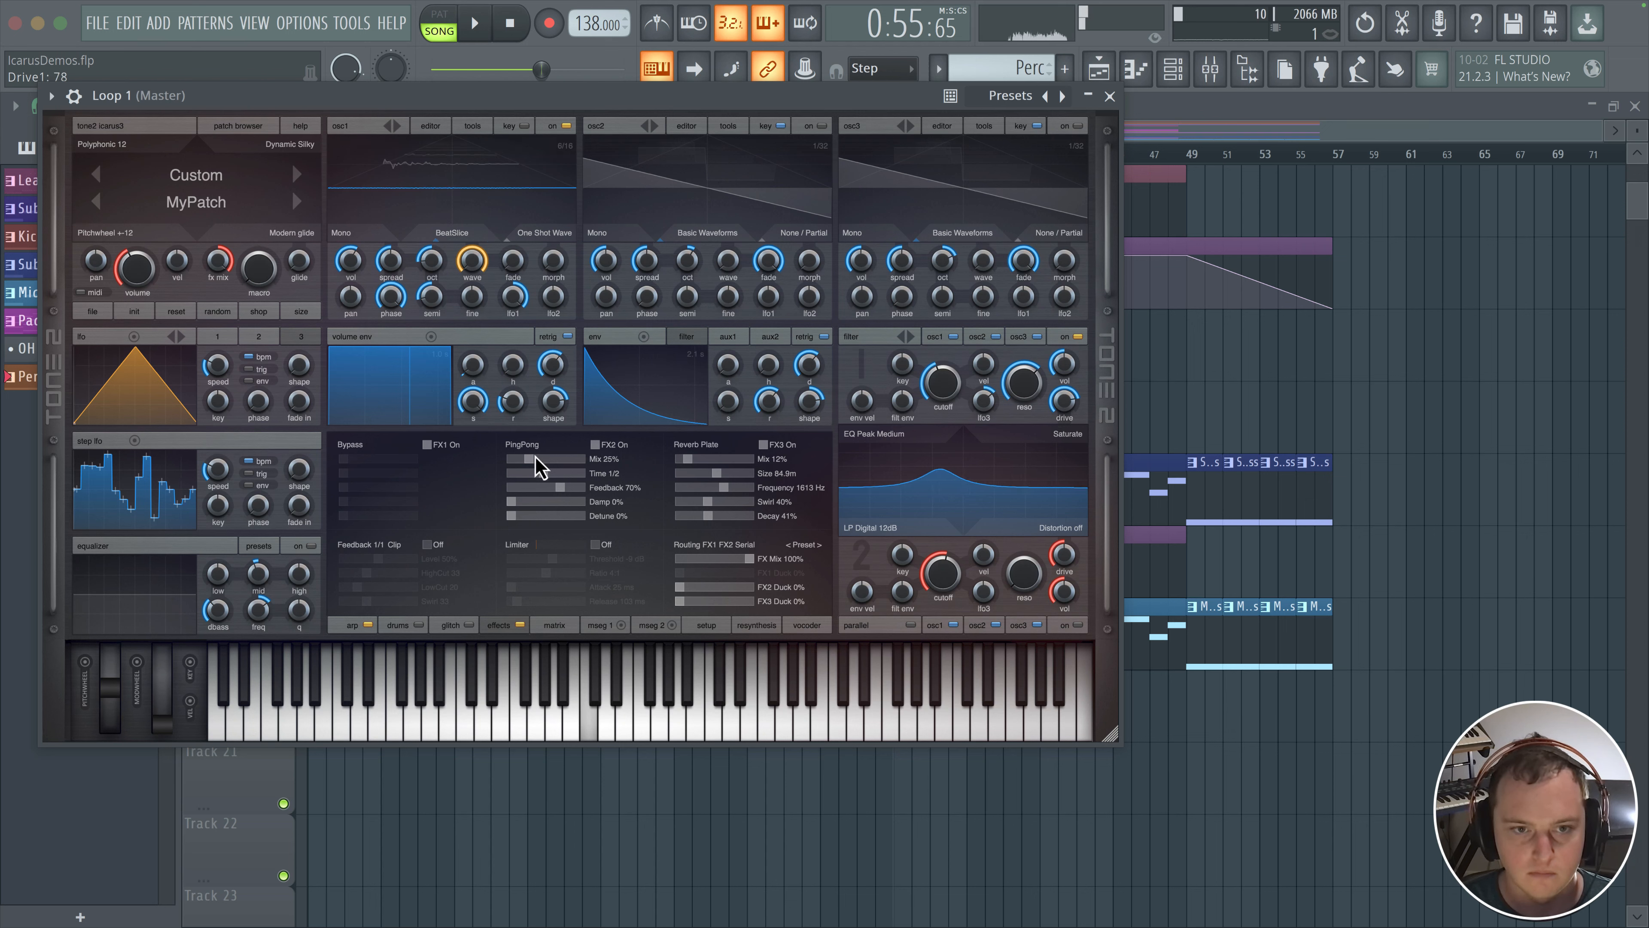
Set the PingPong delay's mix to 22% and close the Loop 1 instrument
drag(529, 460, 526, 460)
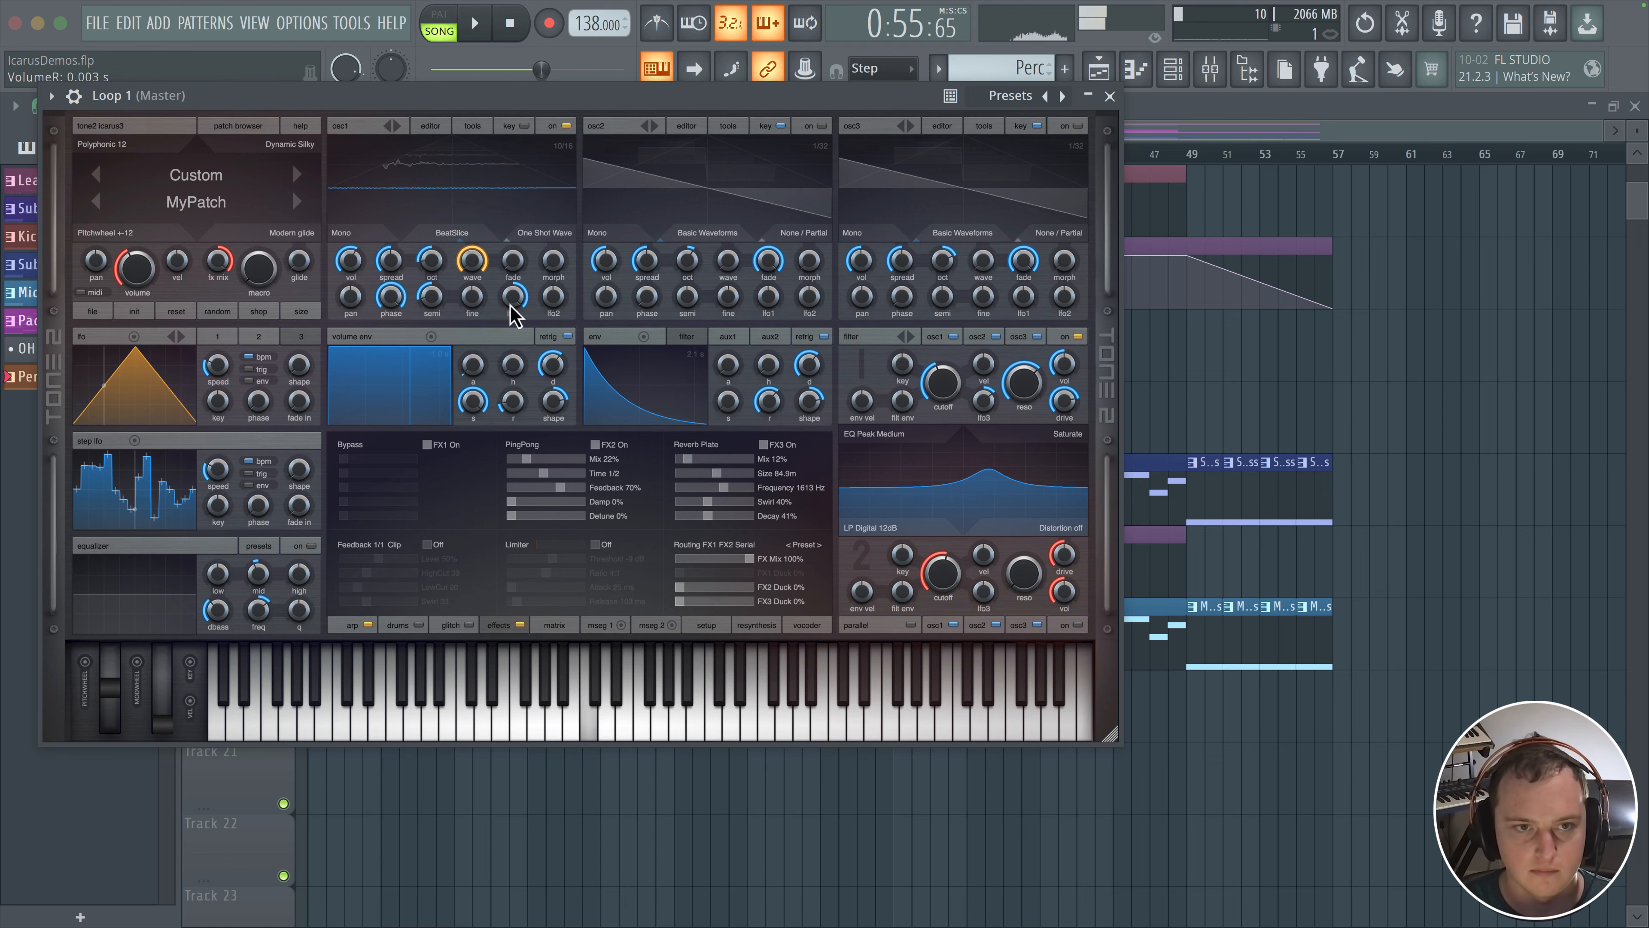
click(1111, 97)
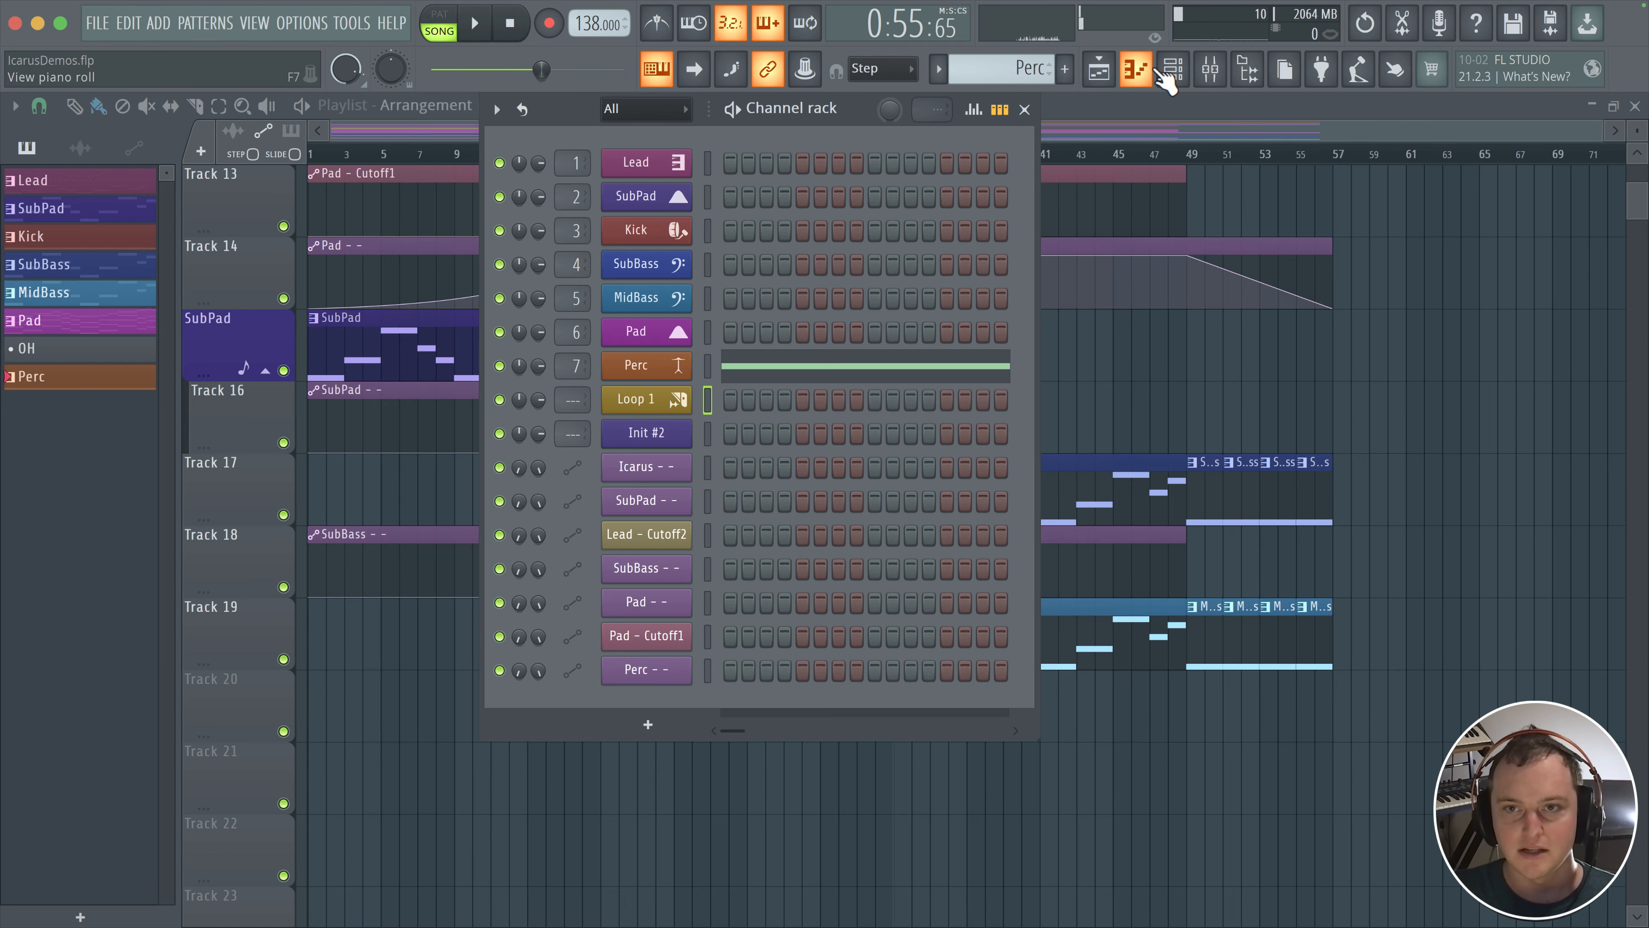
Create a new pattern named Loop 1 with a yellow colour and place its clip at bar 33 on Track 21
click(1065, 69)
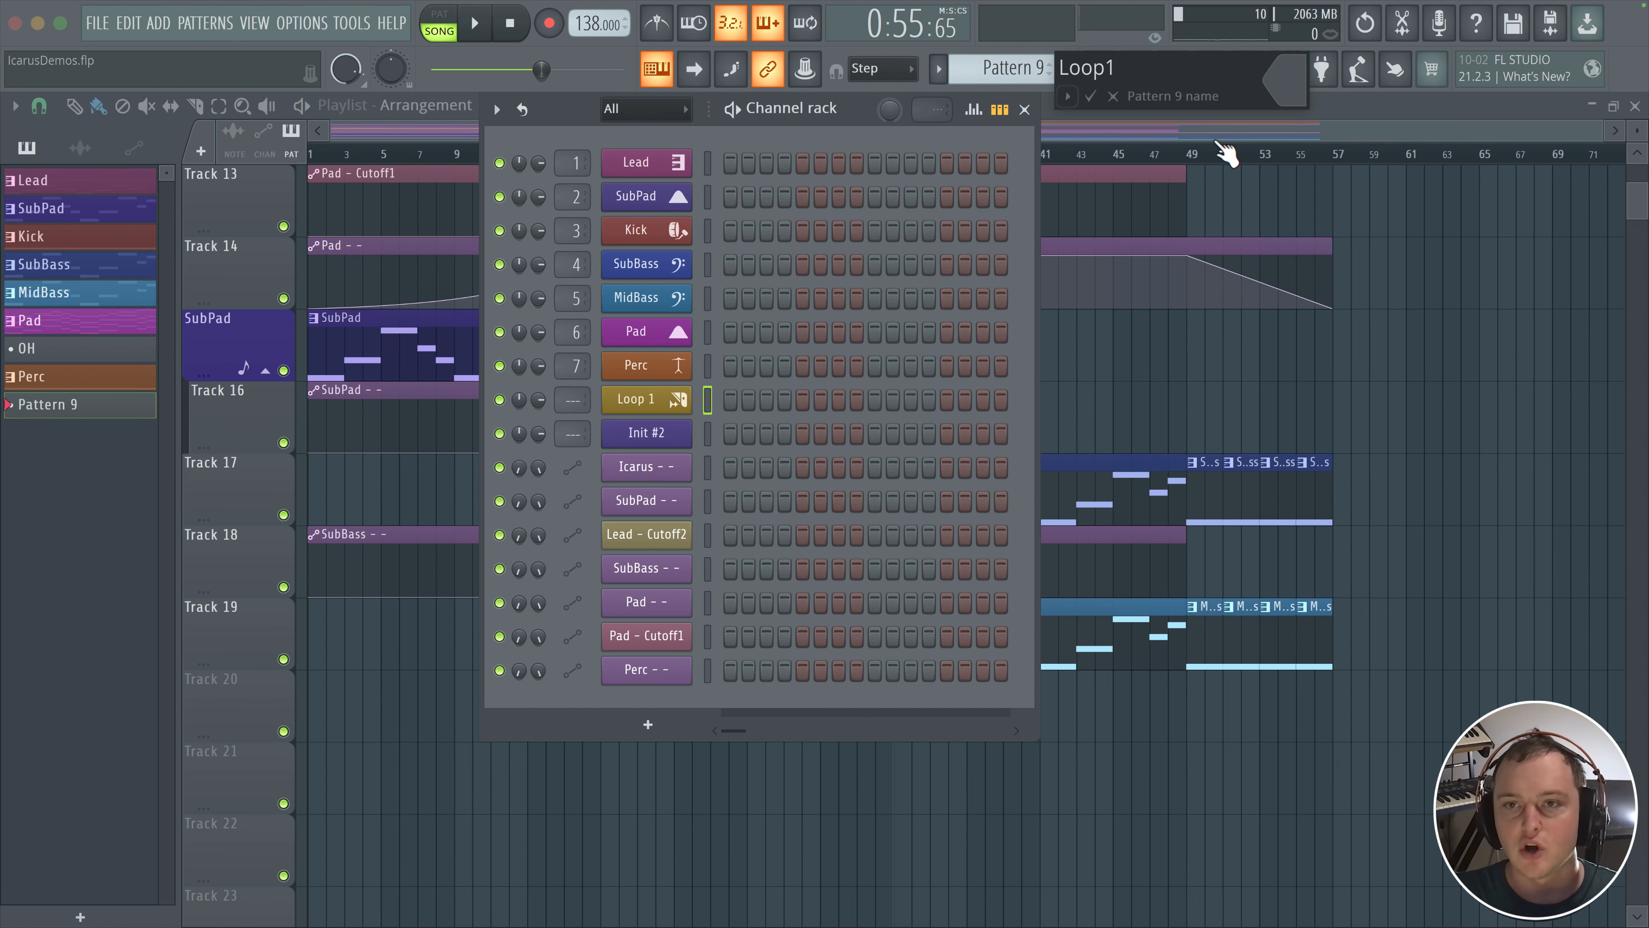
click(1278, 97)
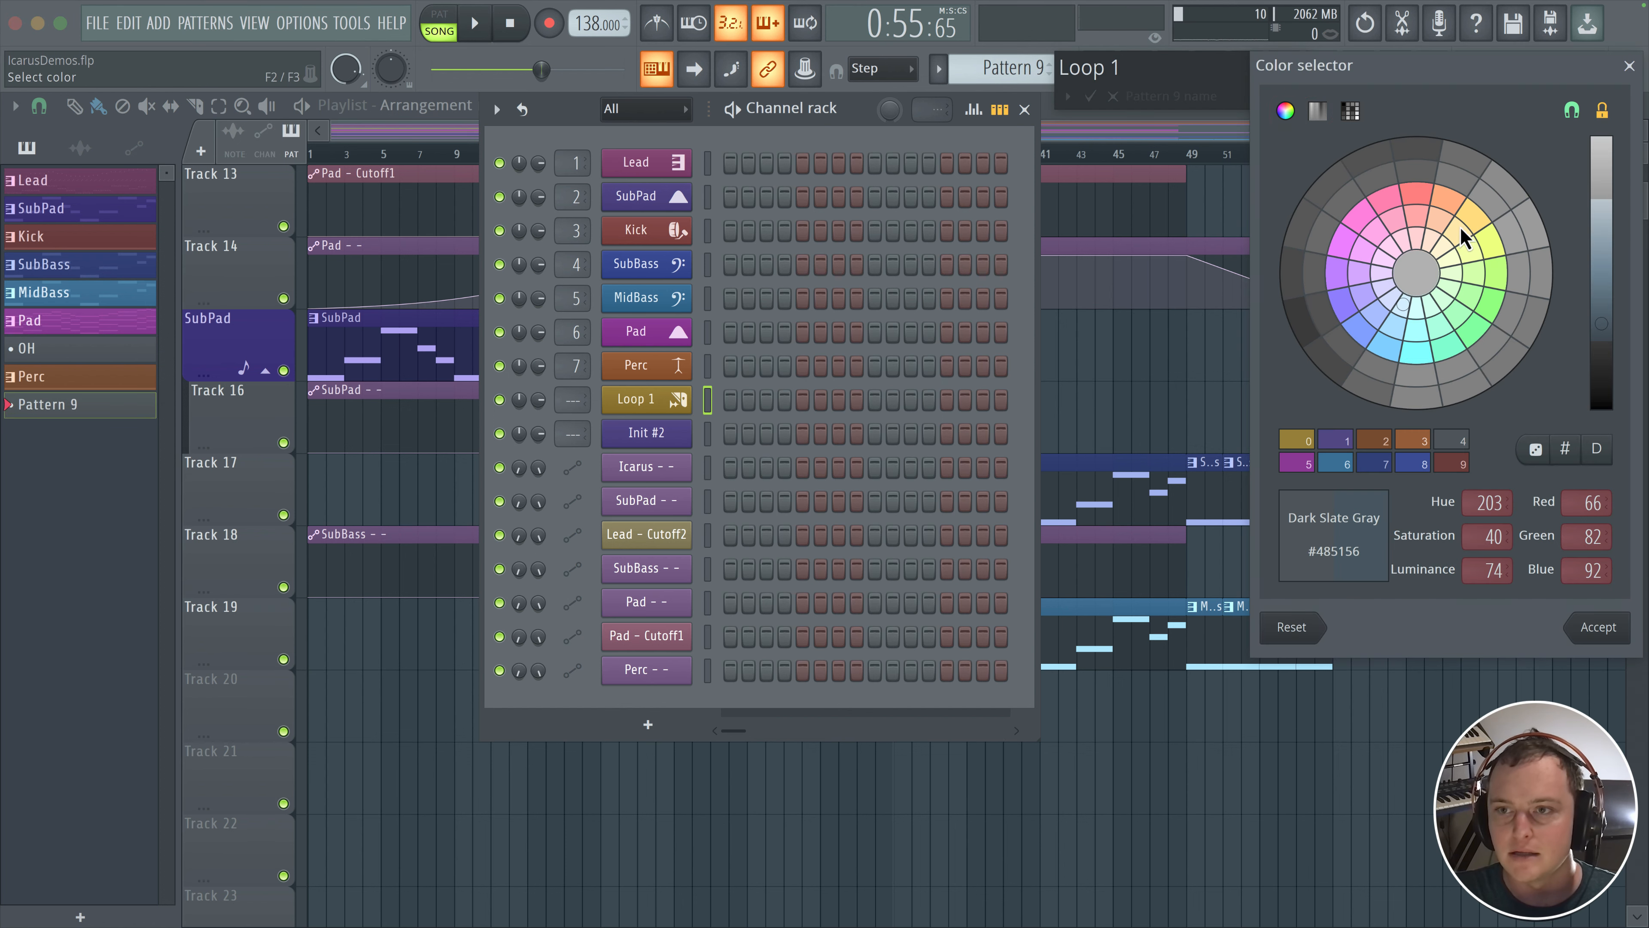
click(1461, 223)
key(Return)
key(Return)
key(F6)
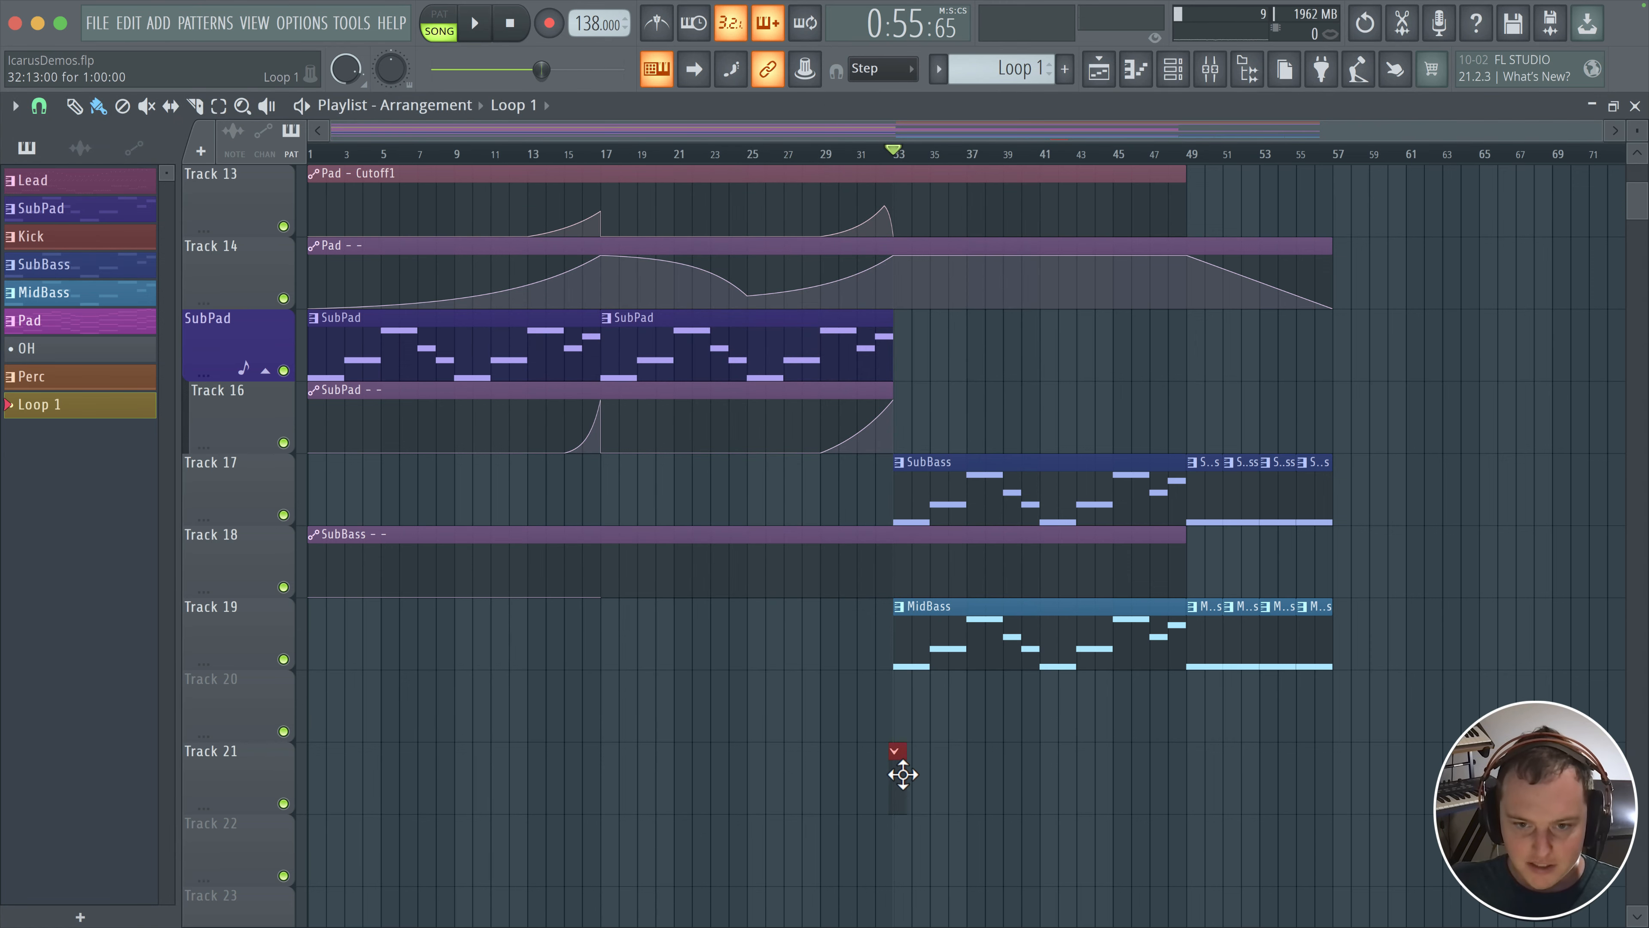
Add a C4 note spanning eight bars from bar 1 for the Loop 1 channel in the piano roll
click(1172, 68)
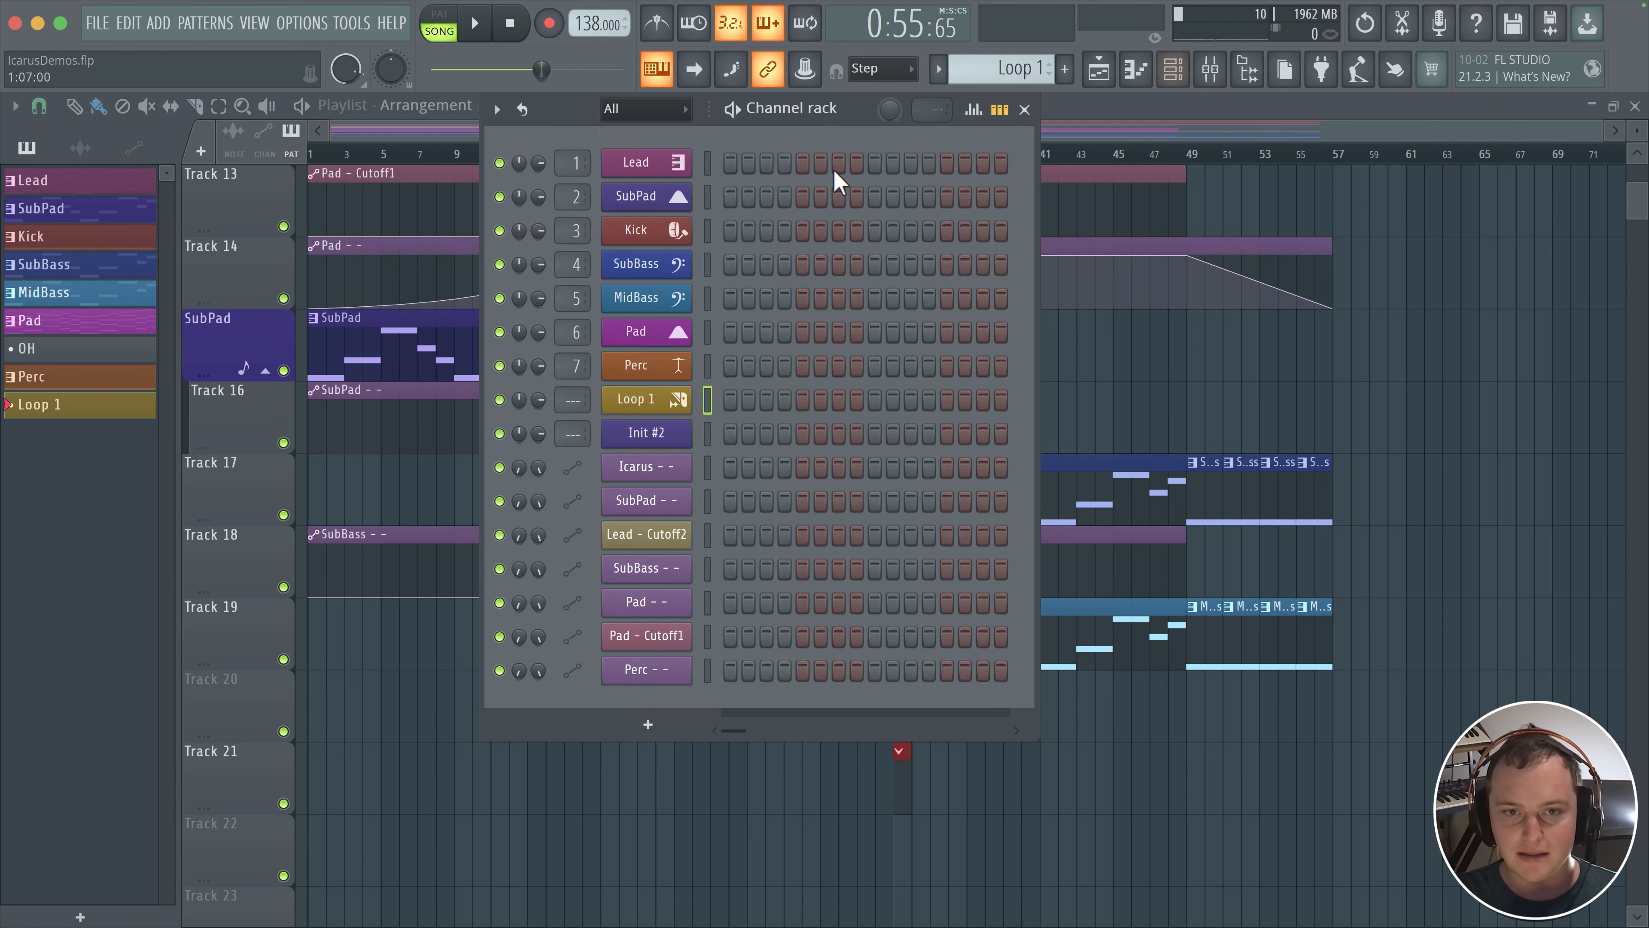
right_click(692, 406)
click(722, 422)
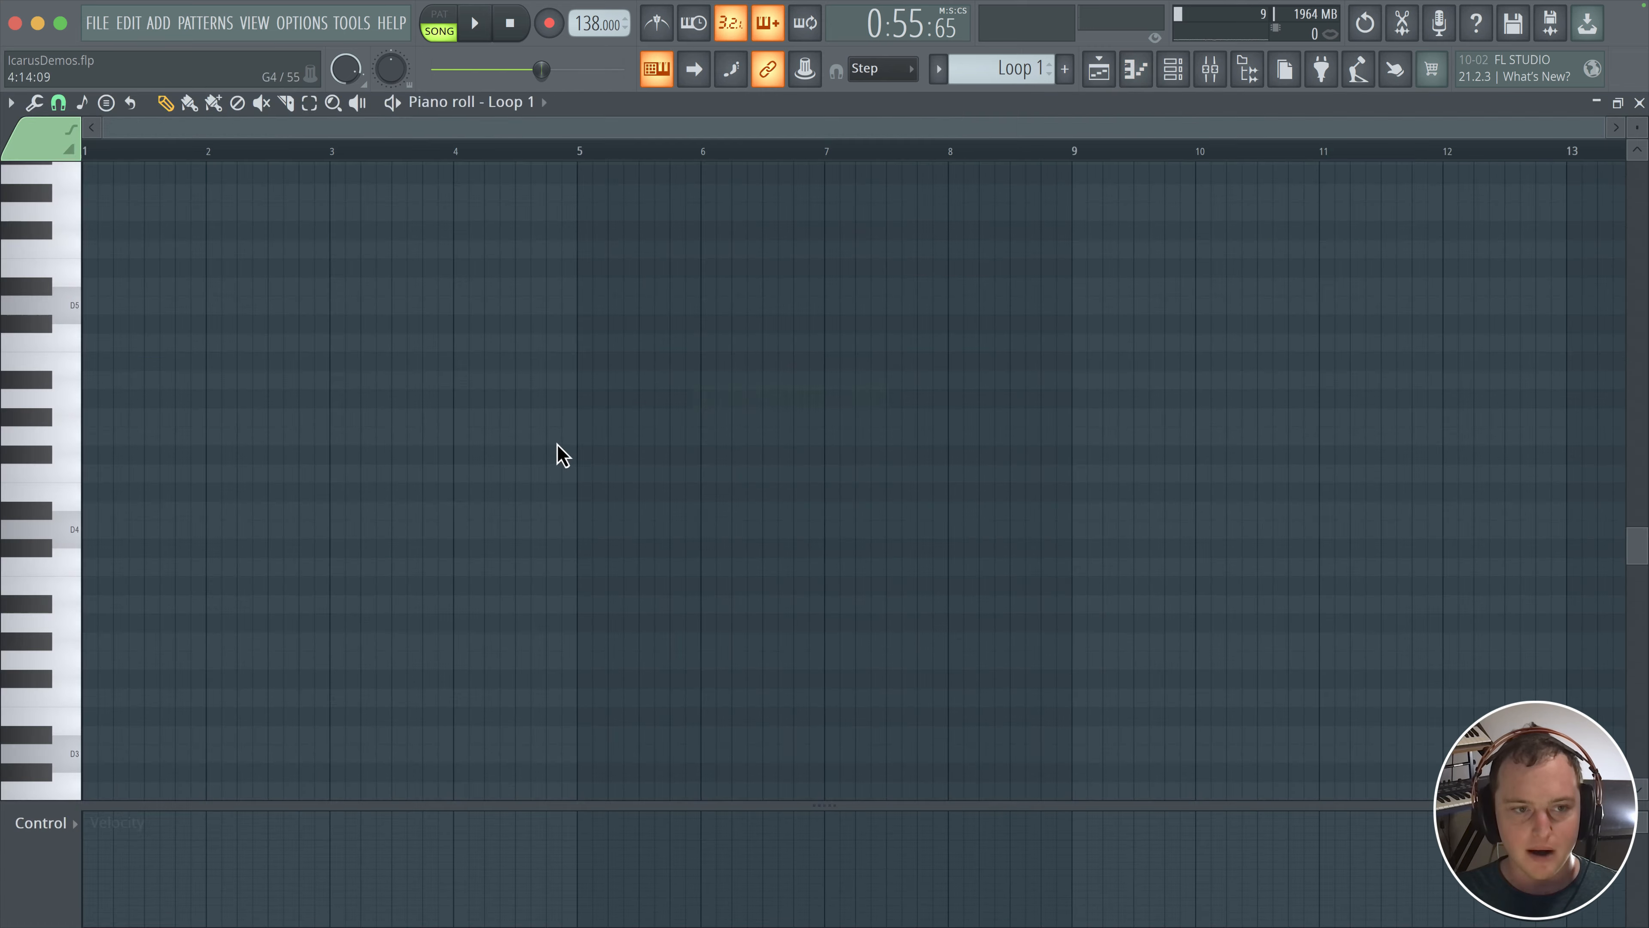
click(91, 566)
drag(103, 565, 619, 558)
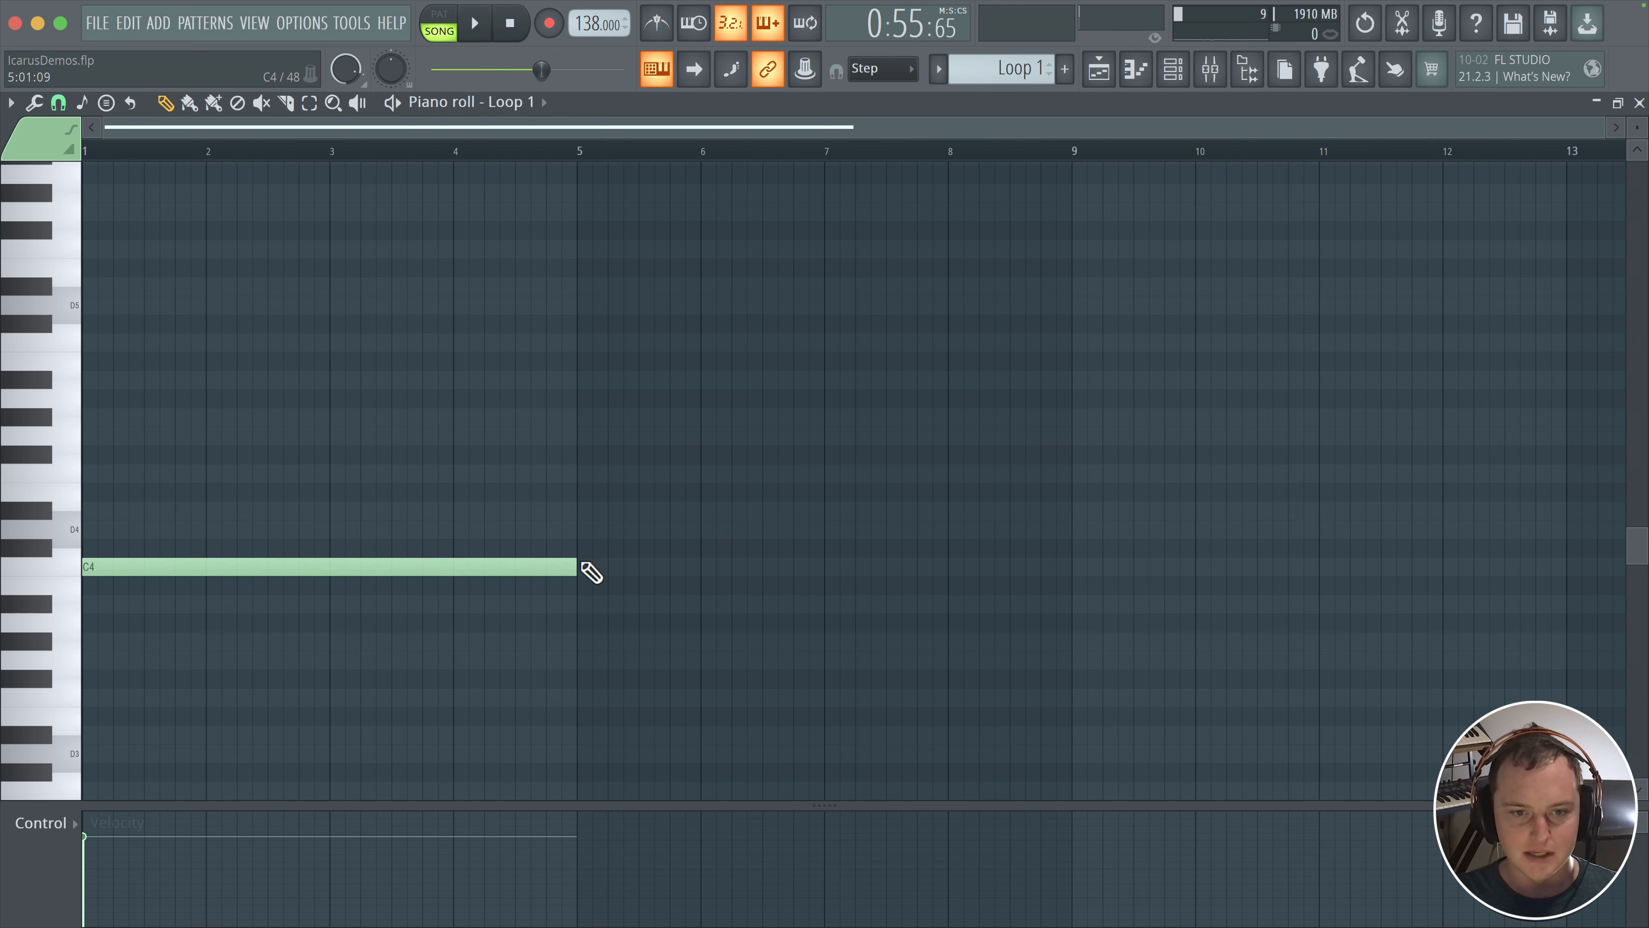
click(581, 565)
right_click(584, 570)
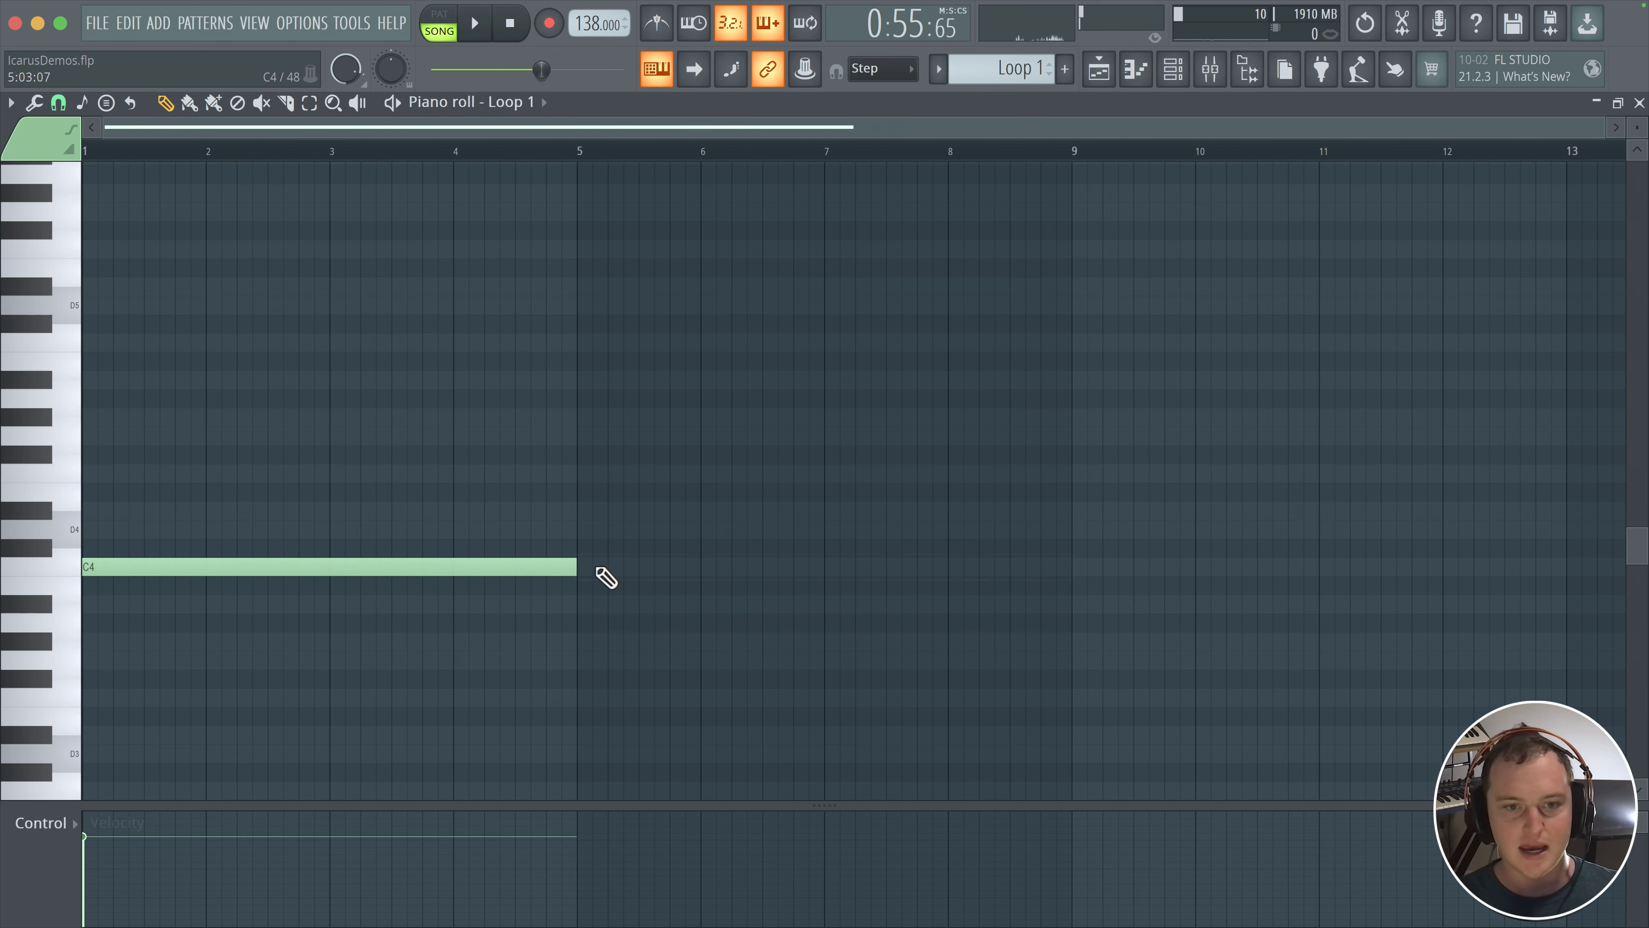
mouse_move(576, 570)
mouse_down()
mouse_move(1126, 585)
mouse_move(1070, 577)
mouse_up()
key(Escape)
Start playback and repeat the Loop 1 clip on Track 21 at bars 41 and 49
click(797, 817)
right_click(834, 842)
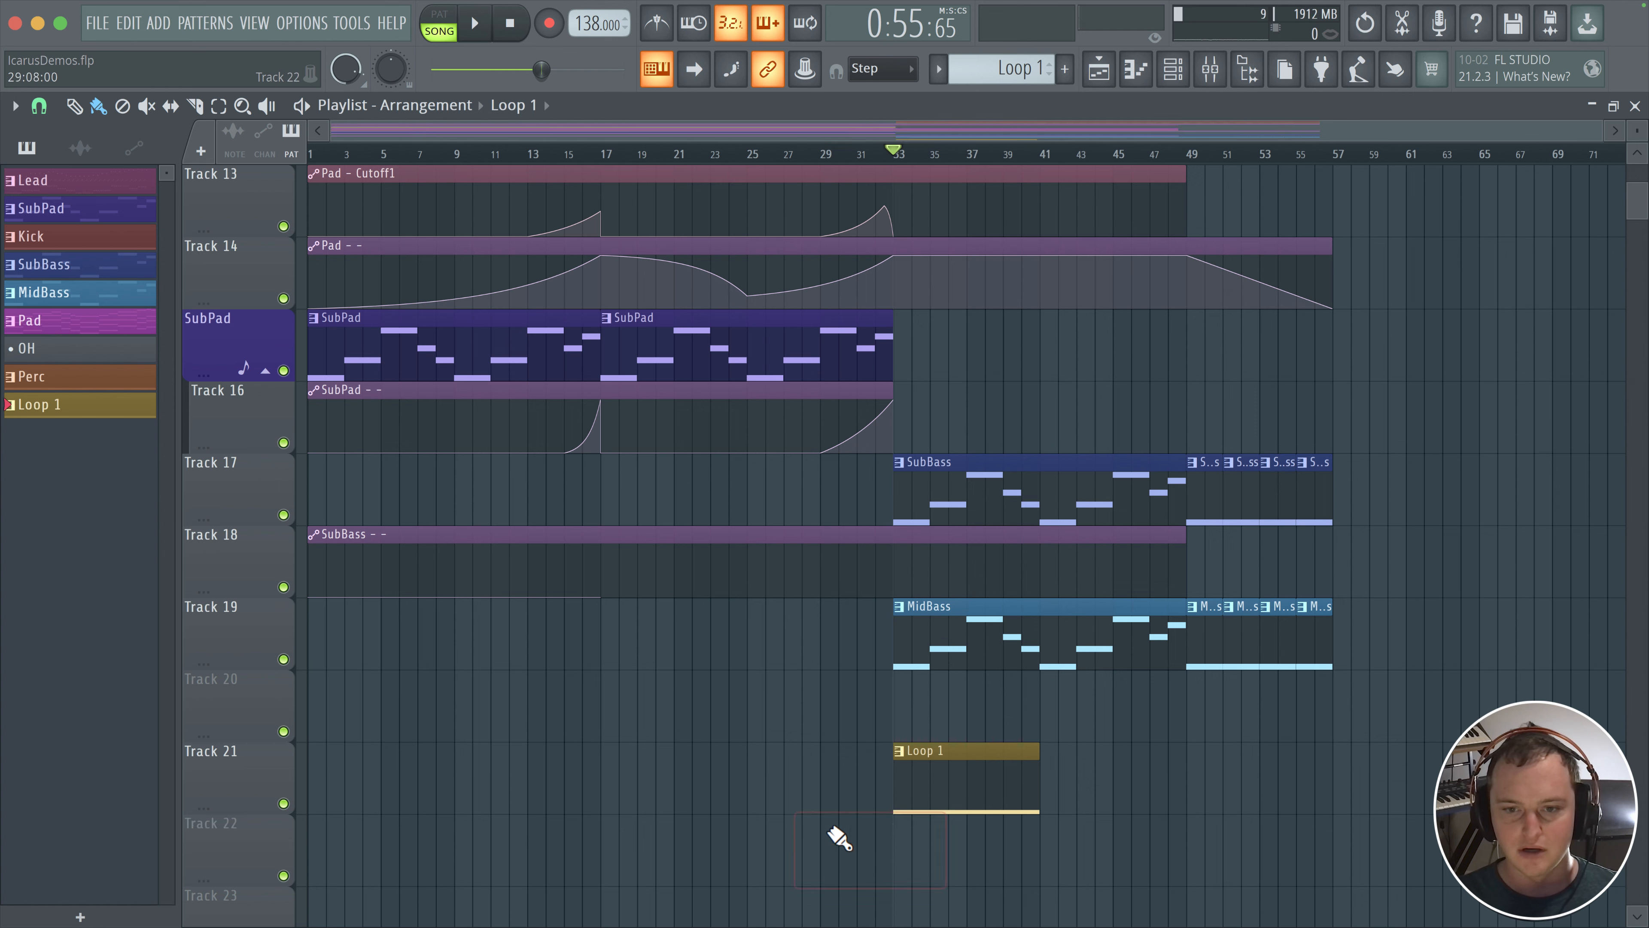
key(space)
click(1091, 791)
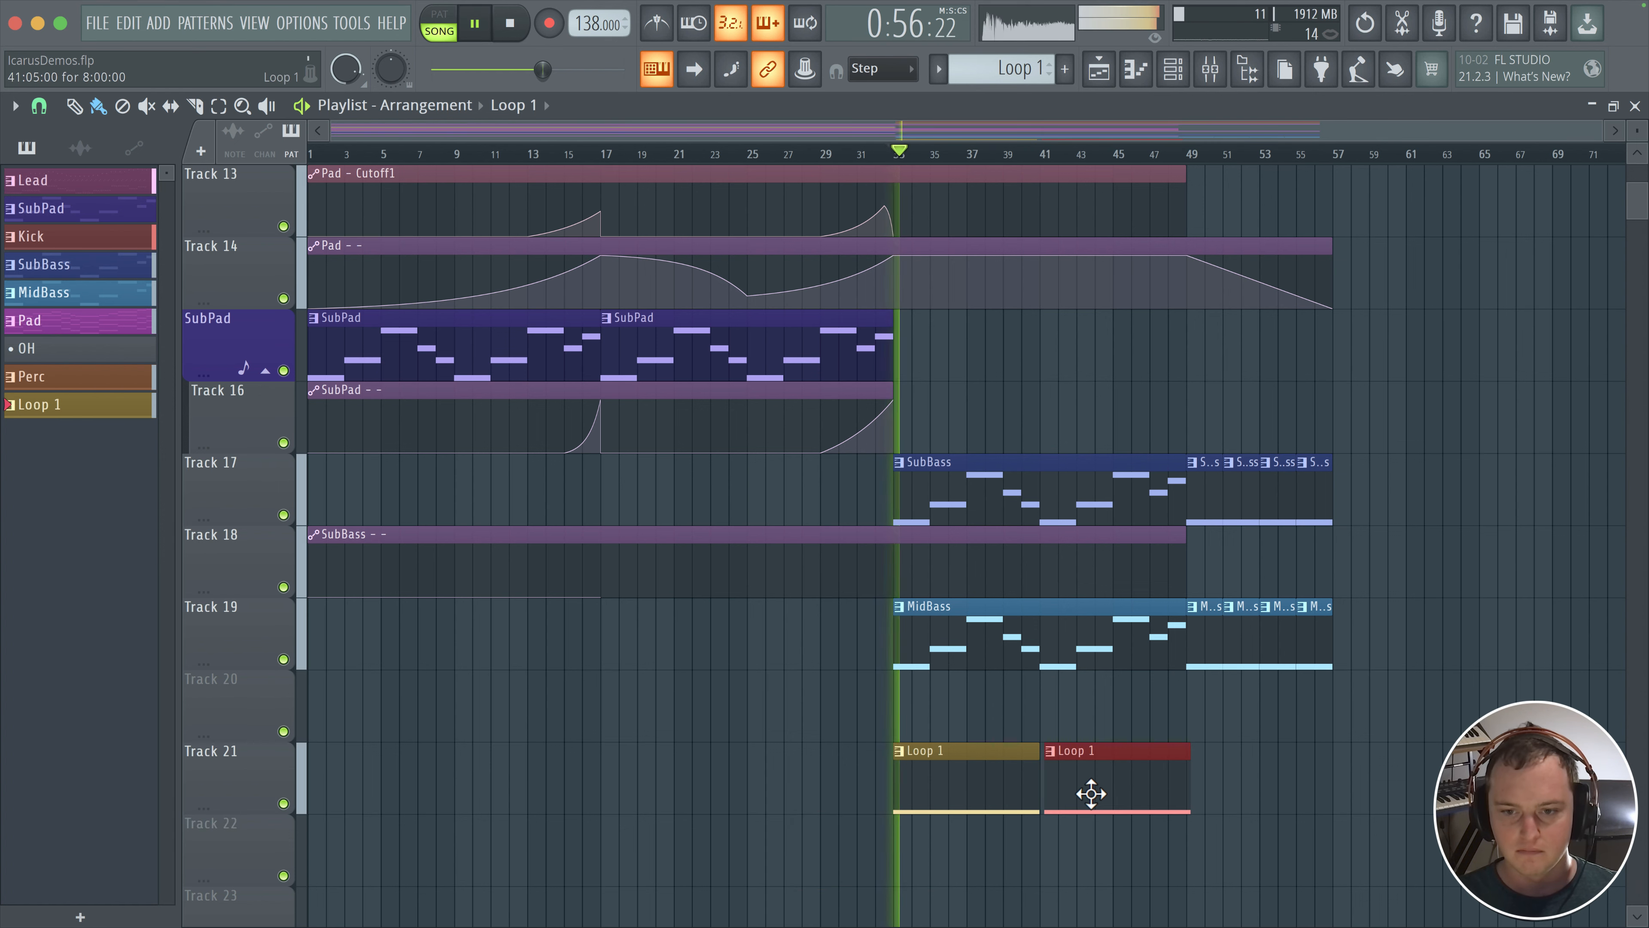
click(1200, 797)
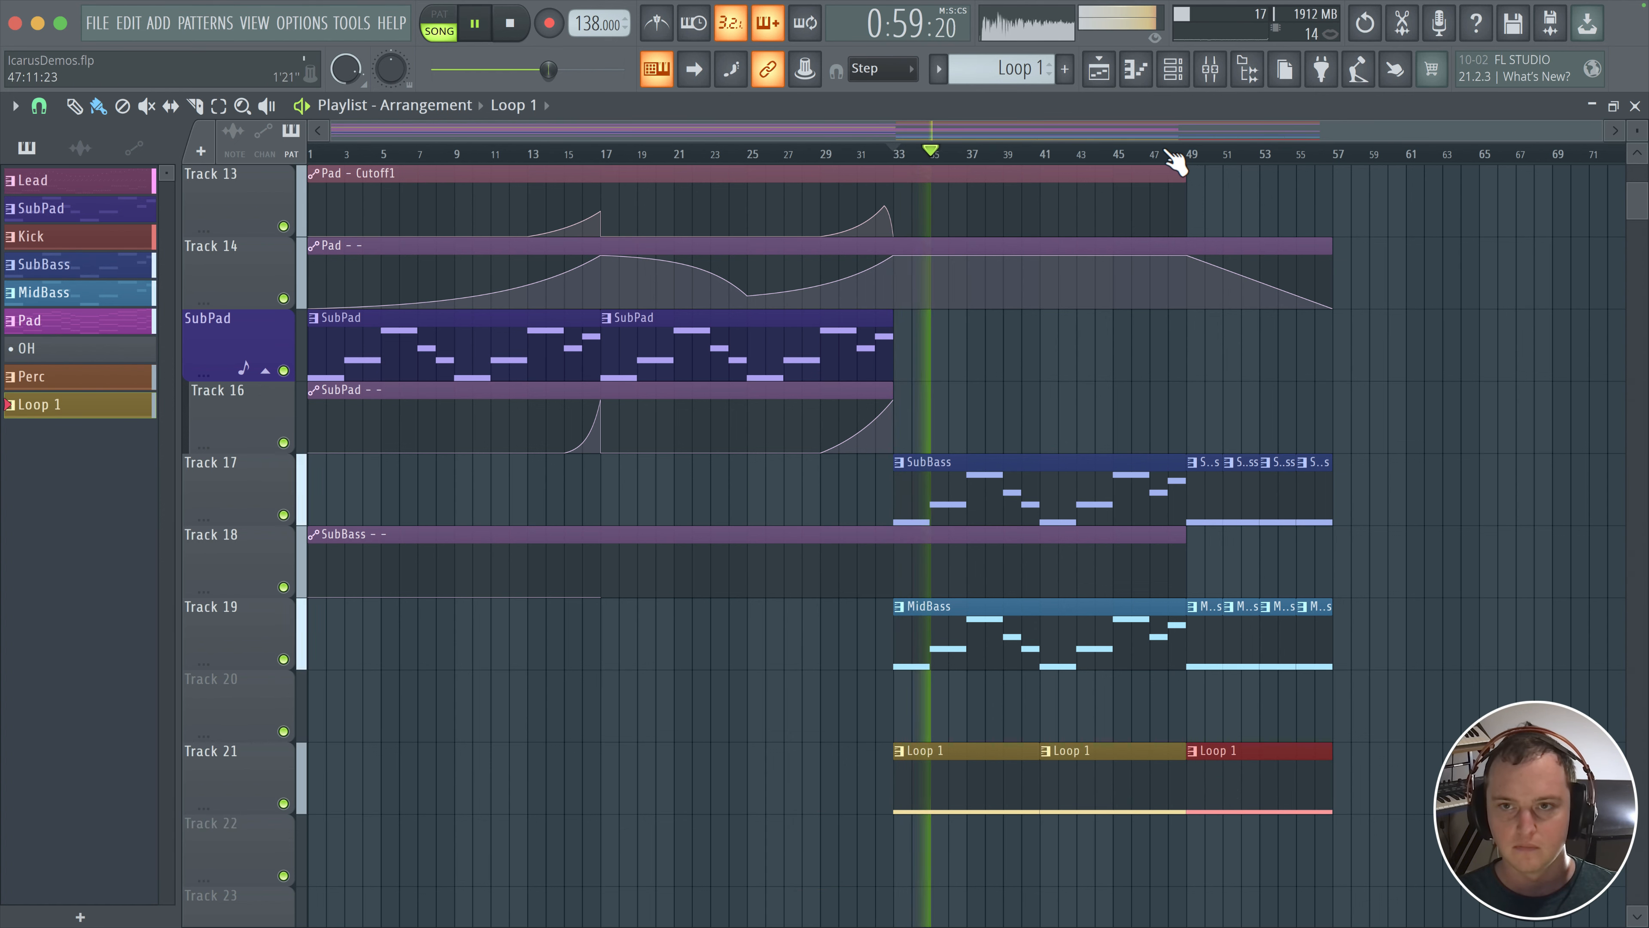
Reopen the Loop 1 instrument and set its main volume to 47 against the playing mix
click(1211, 68)
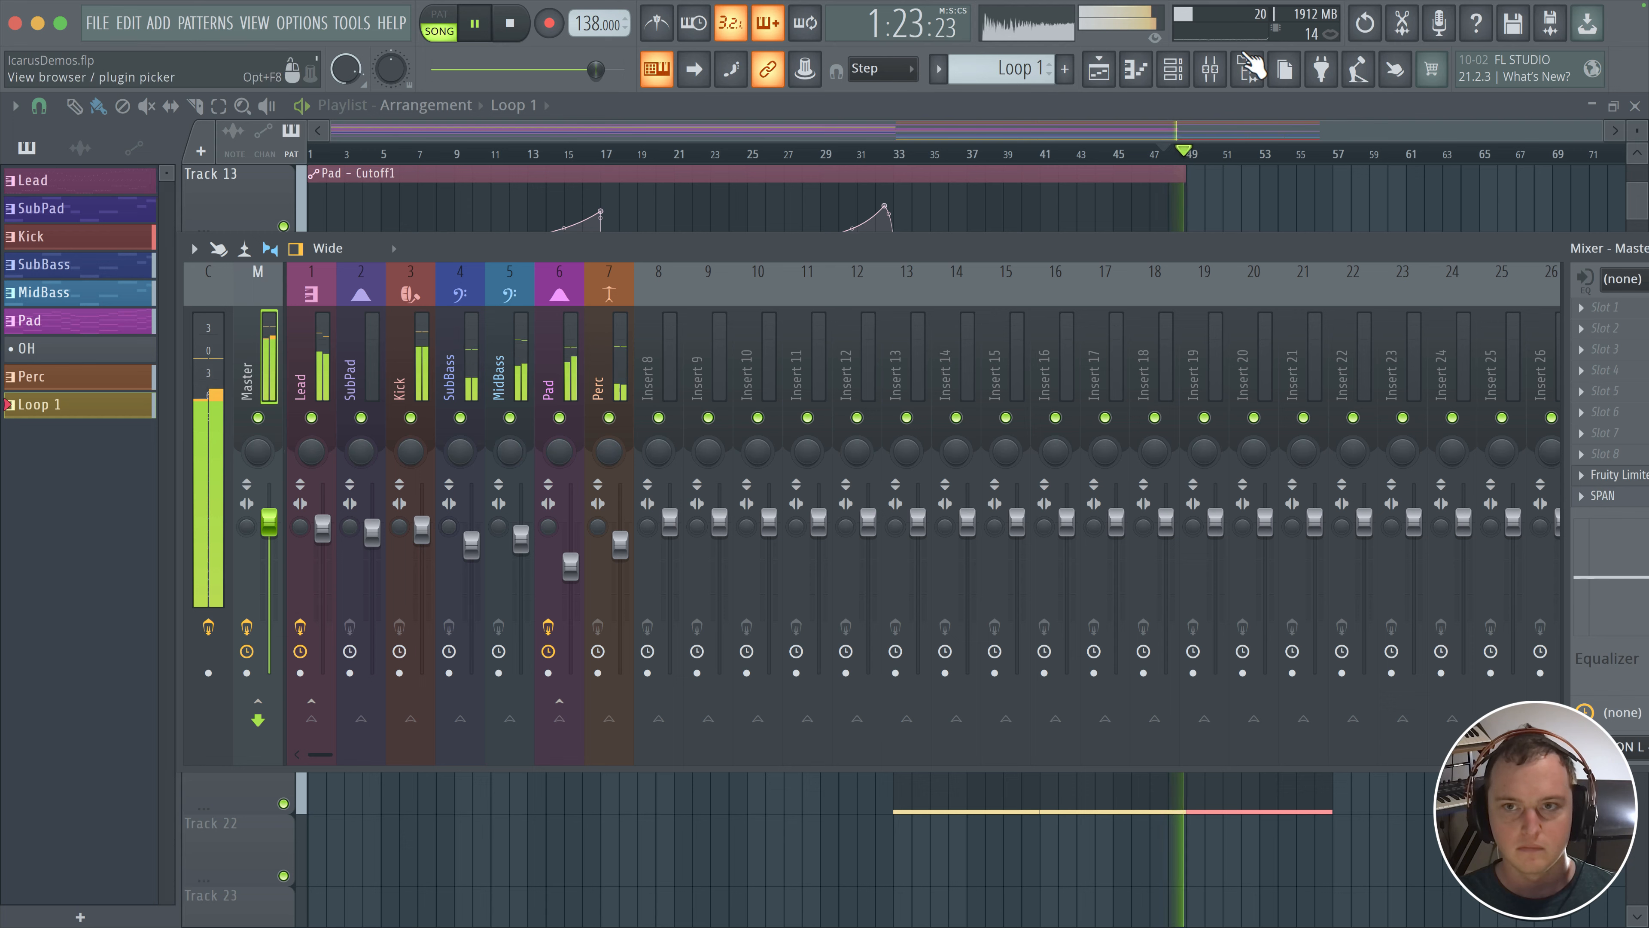
click(1248, 67)
click(674, 428)
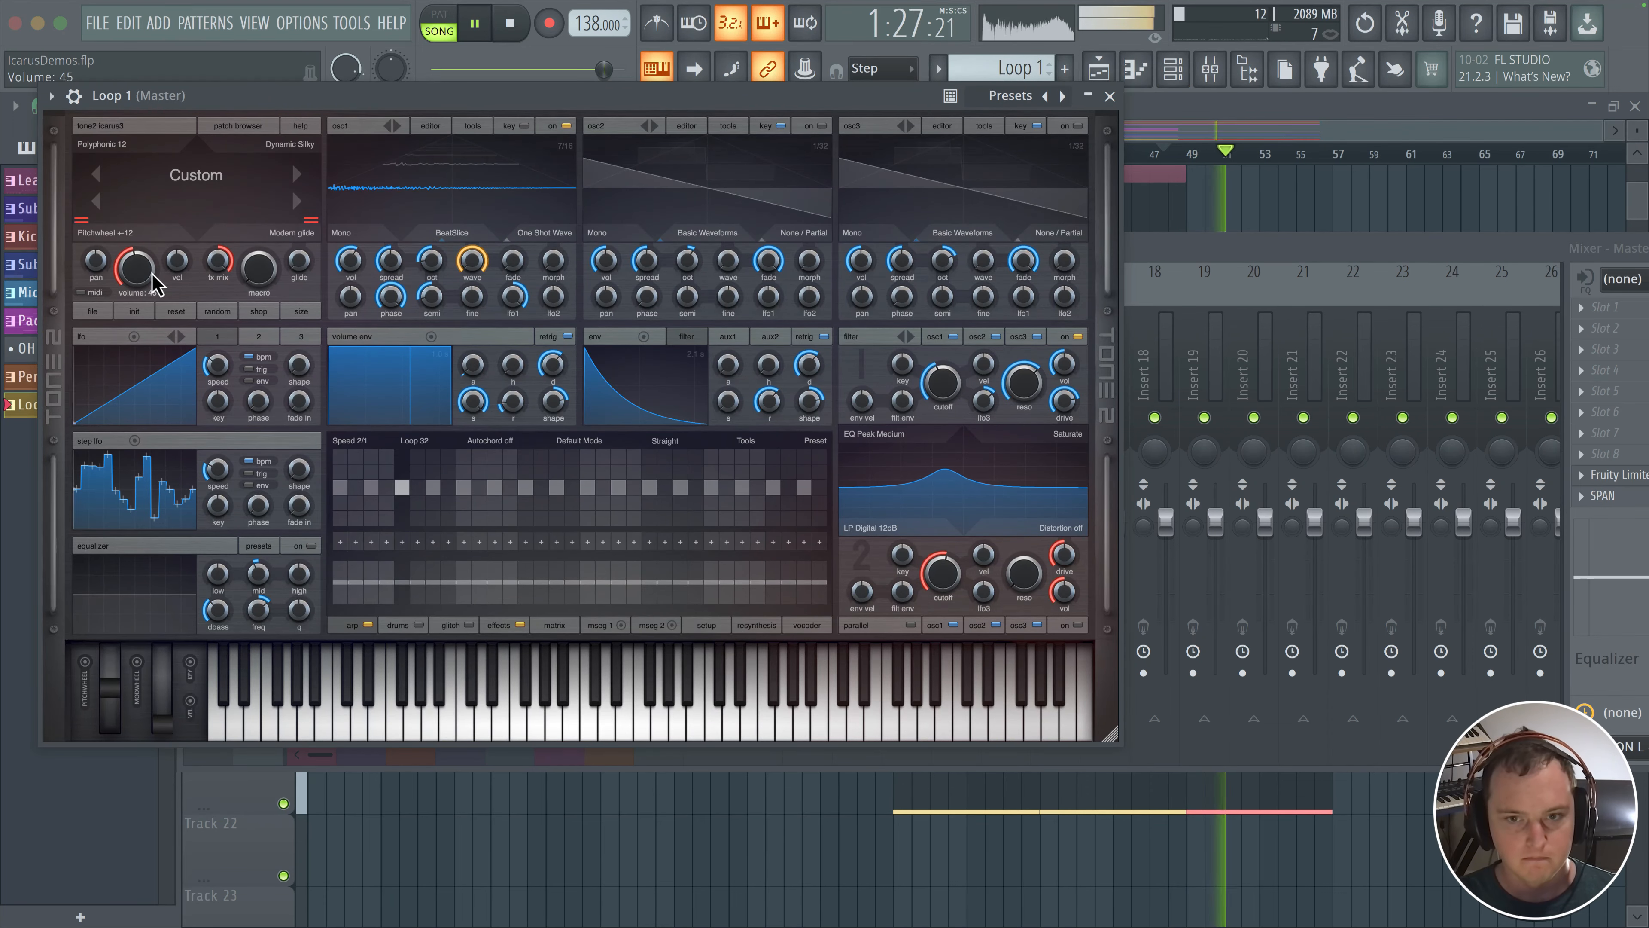
drag(152, 273, 152, 276)
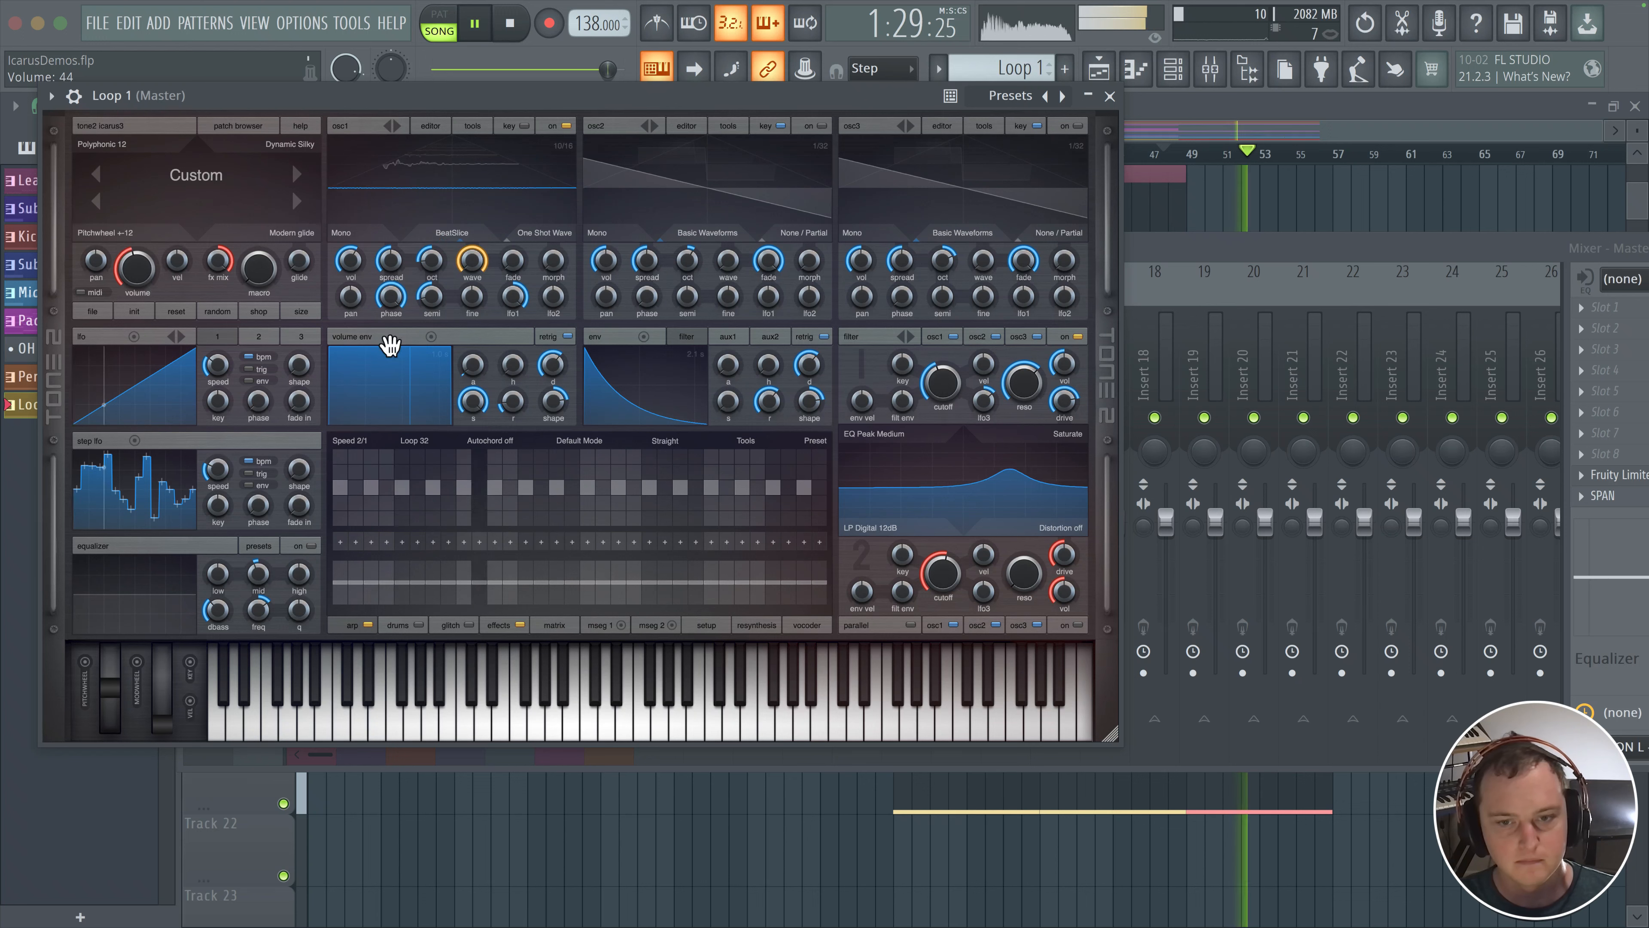
drag(143, 277, 148, 268)
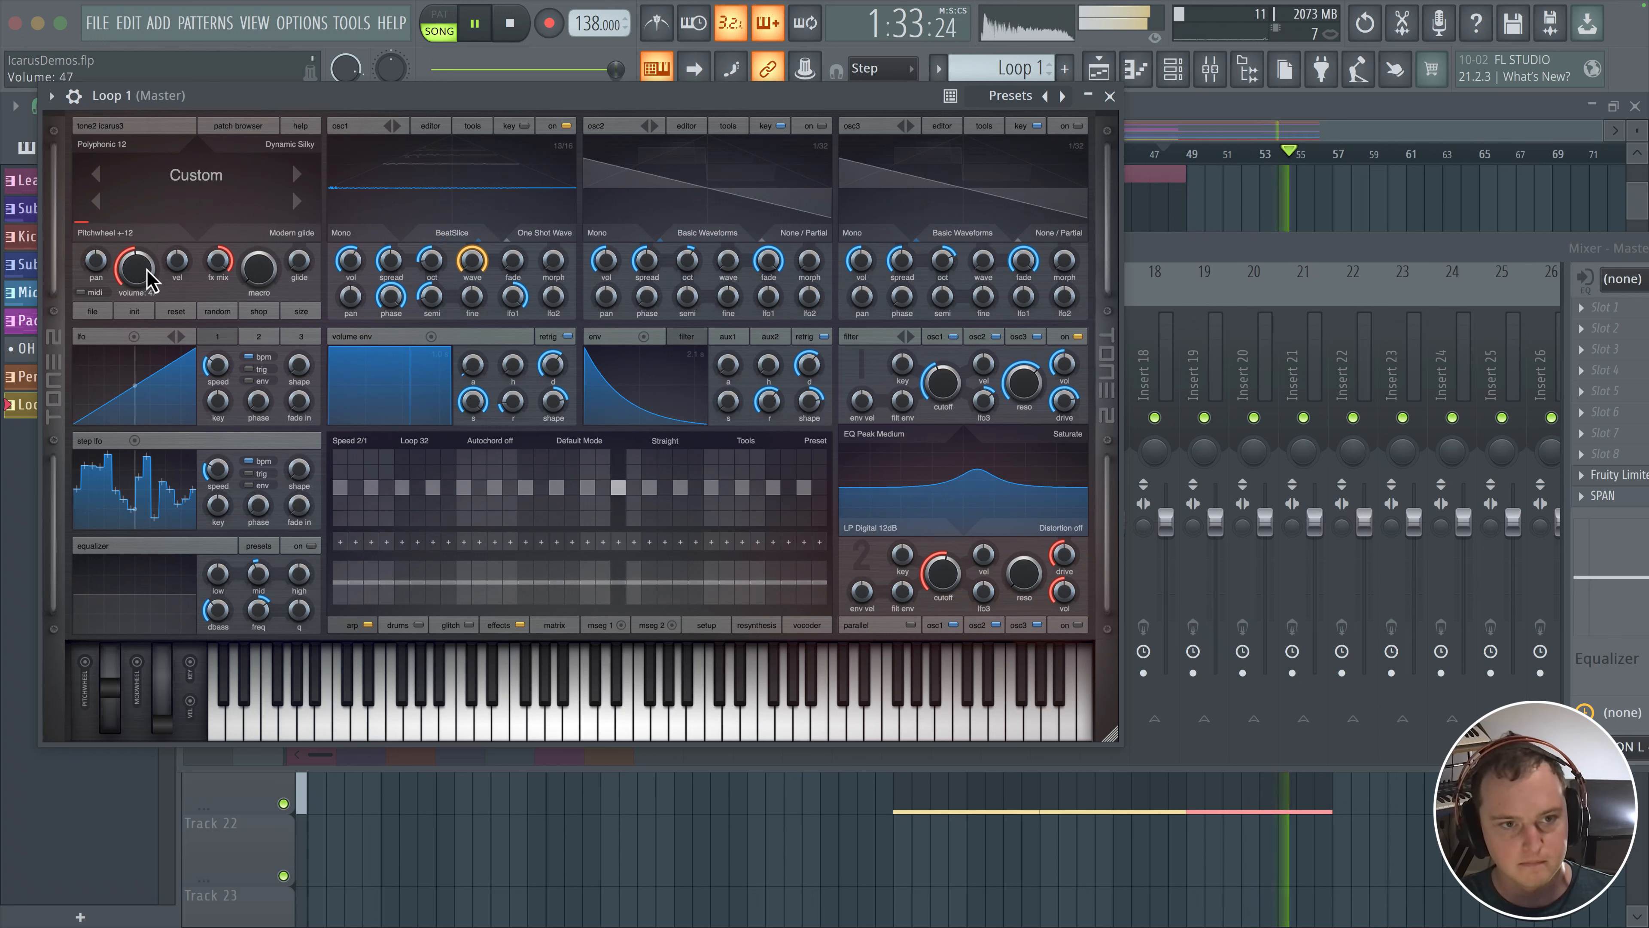
key(space)
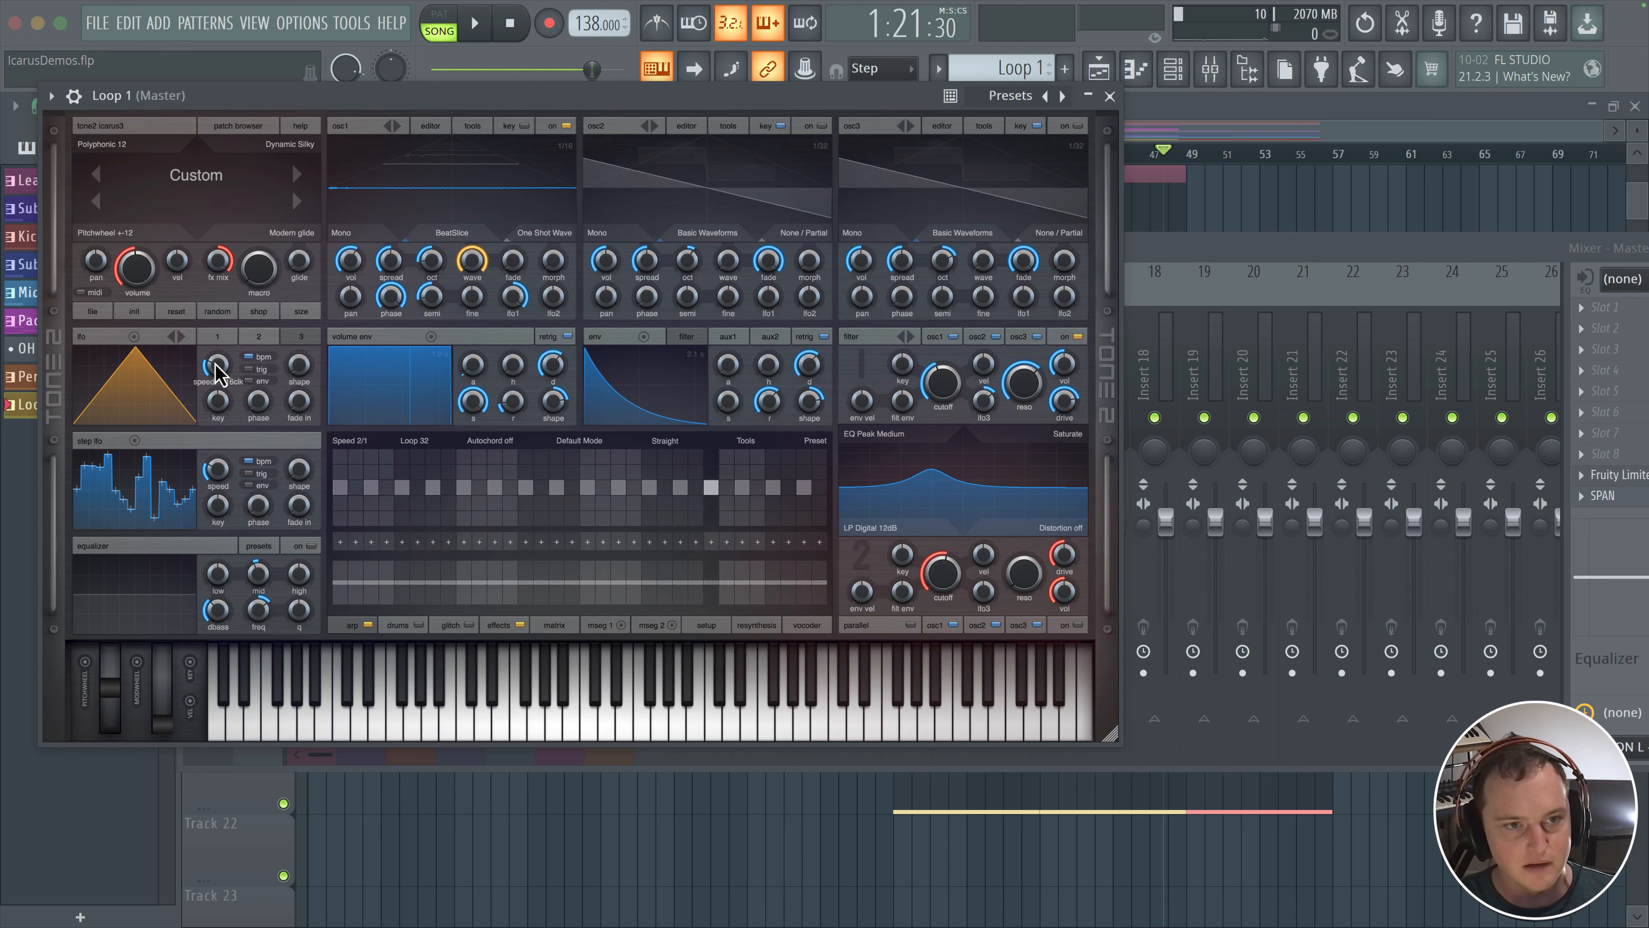
Turn on filter 2 with the LP Digital 12dB type and assign the mod wheel to modulate its cutoff
drag(214, 363, 210, 368)
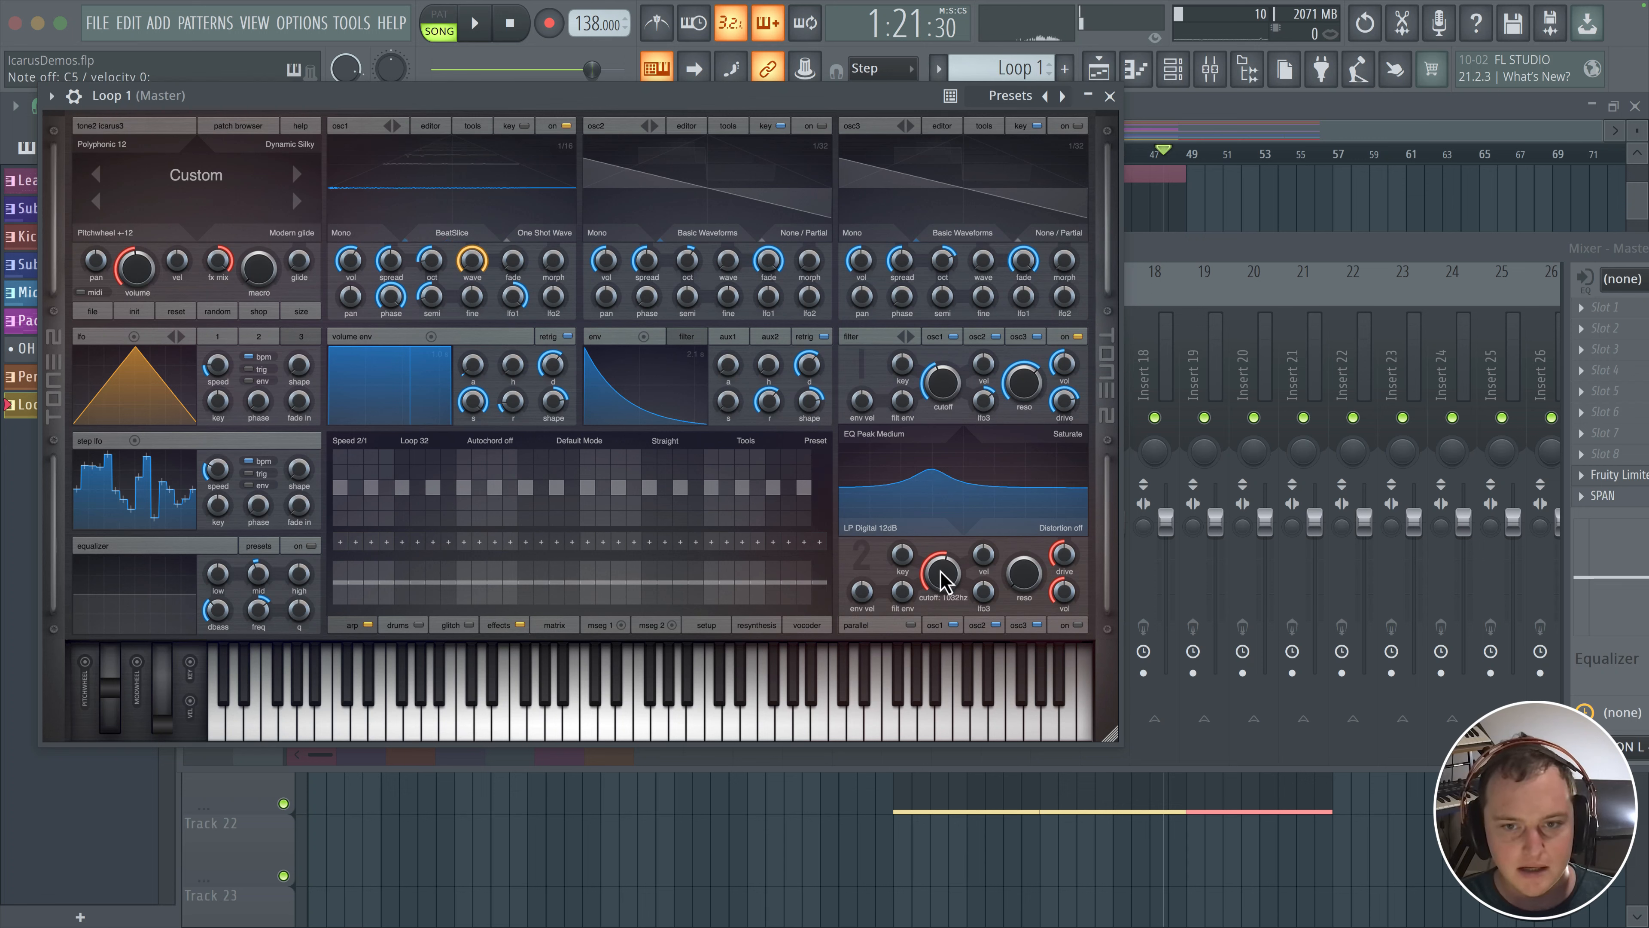
drag(941, 578, 994, 467)
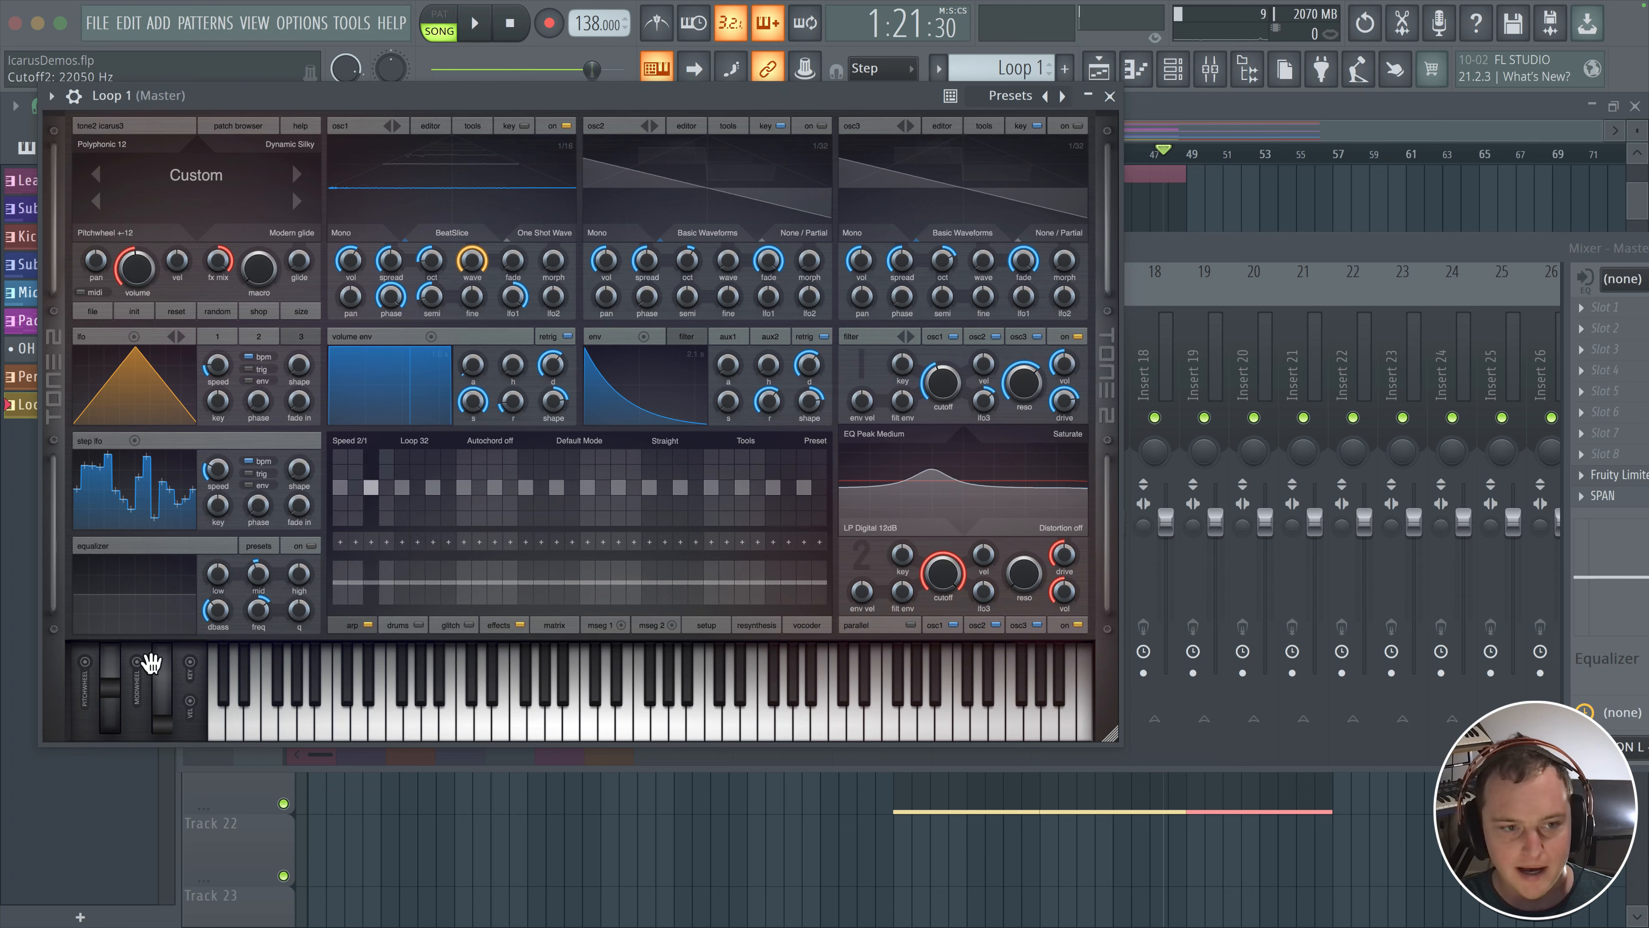
drag(138, 663, 952, 577)
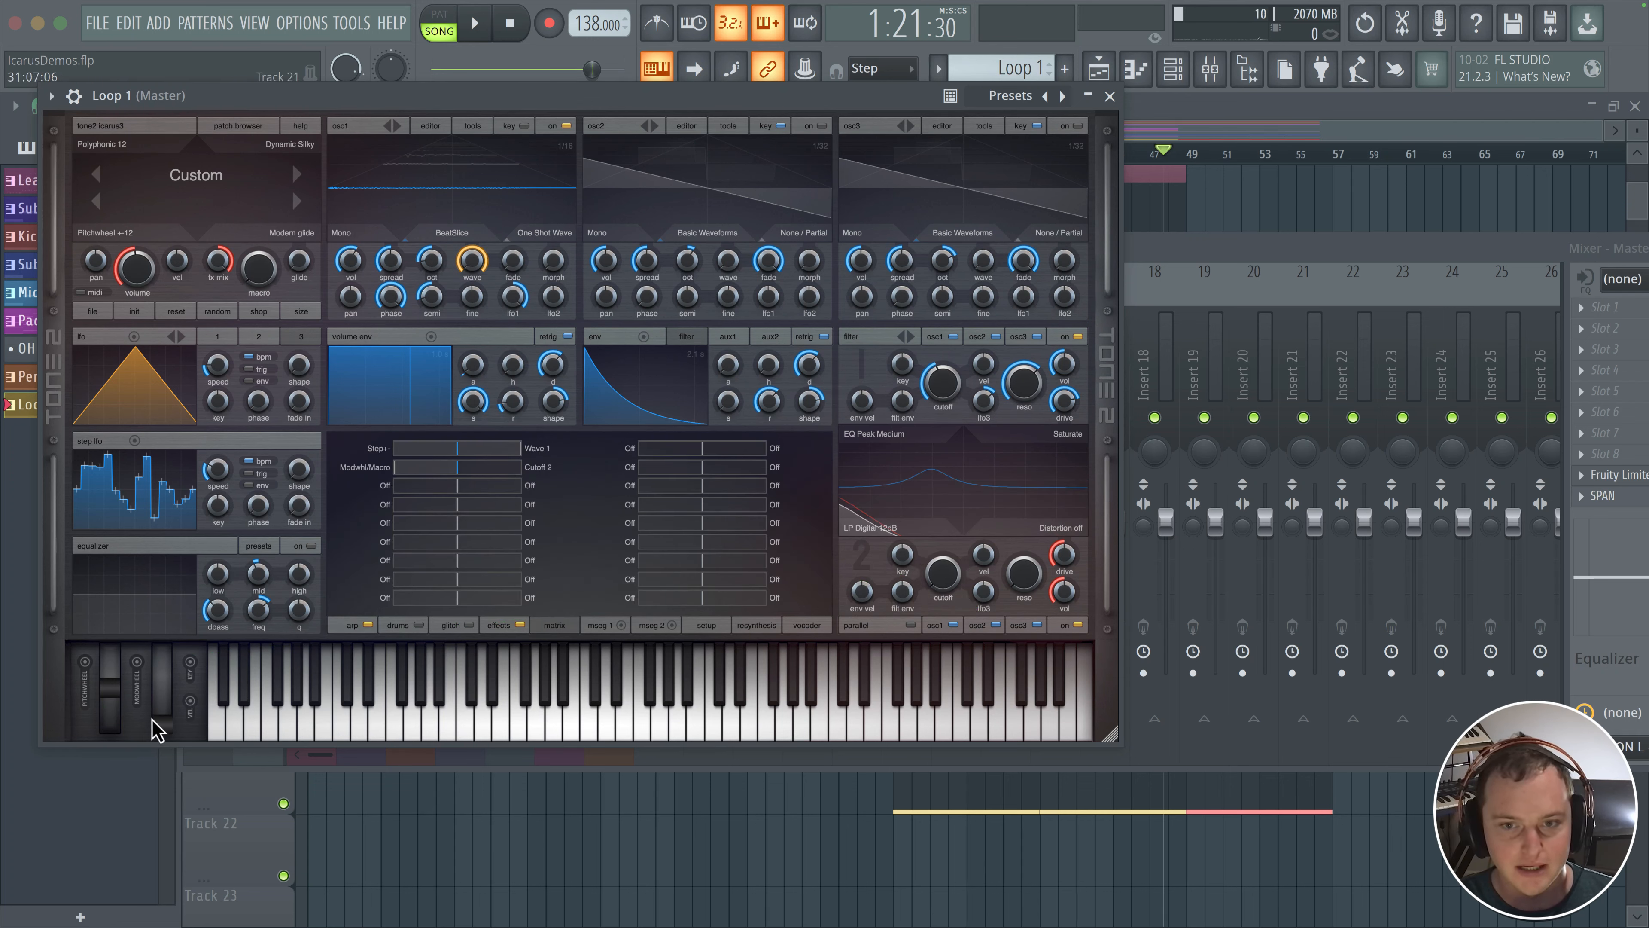
Set the mod wheel's modulation of cutoff 2 to the maximum and filter 2's resonance to 23, testing with the mod wheel
drag(156, 727, 178, 605)
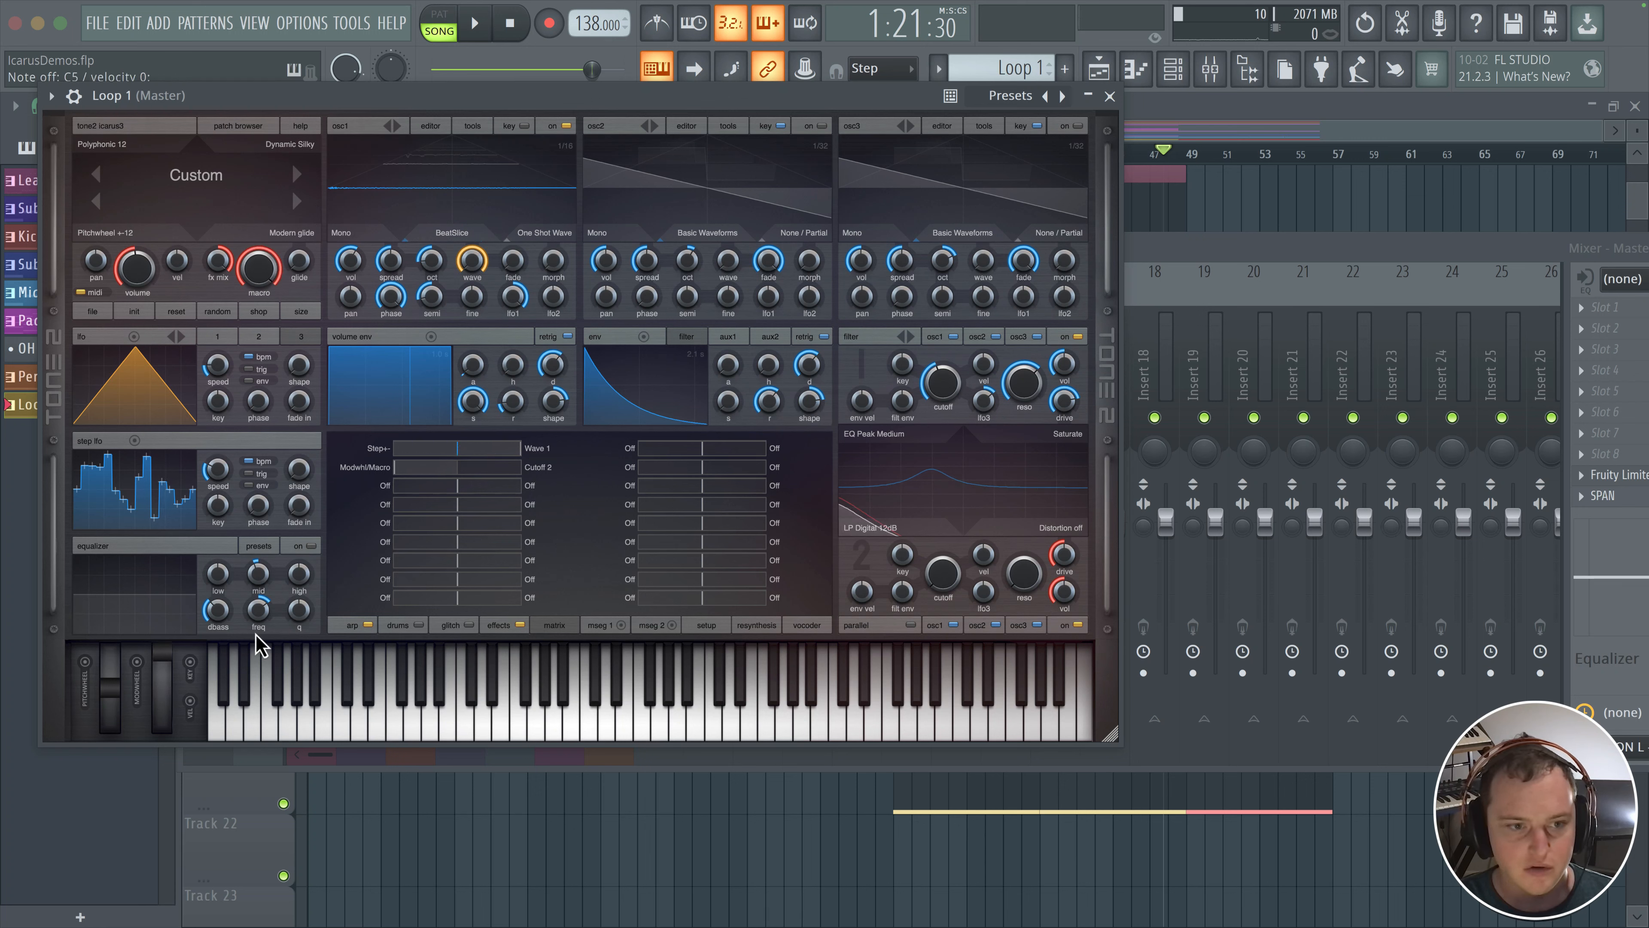
drag(915, 557, 328, 609)
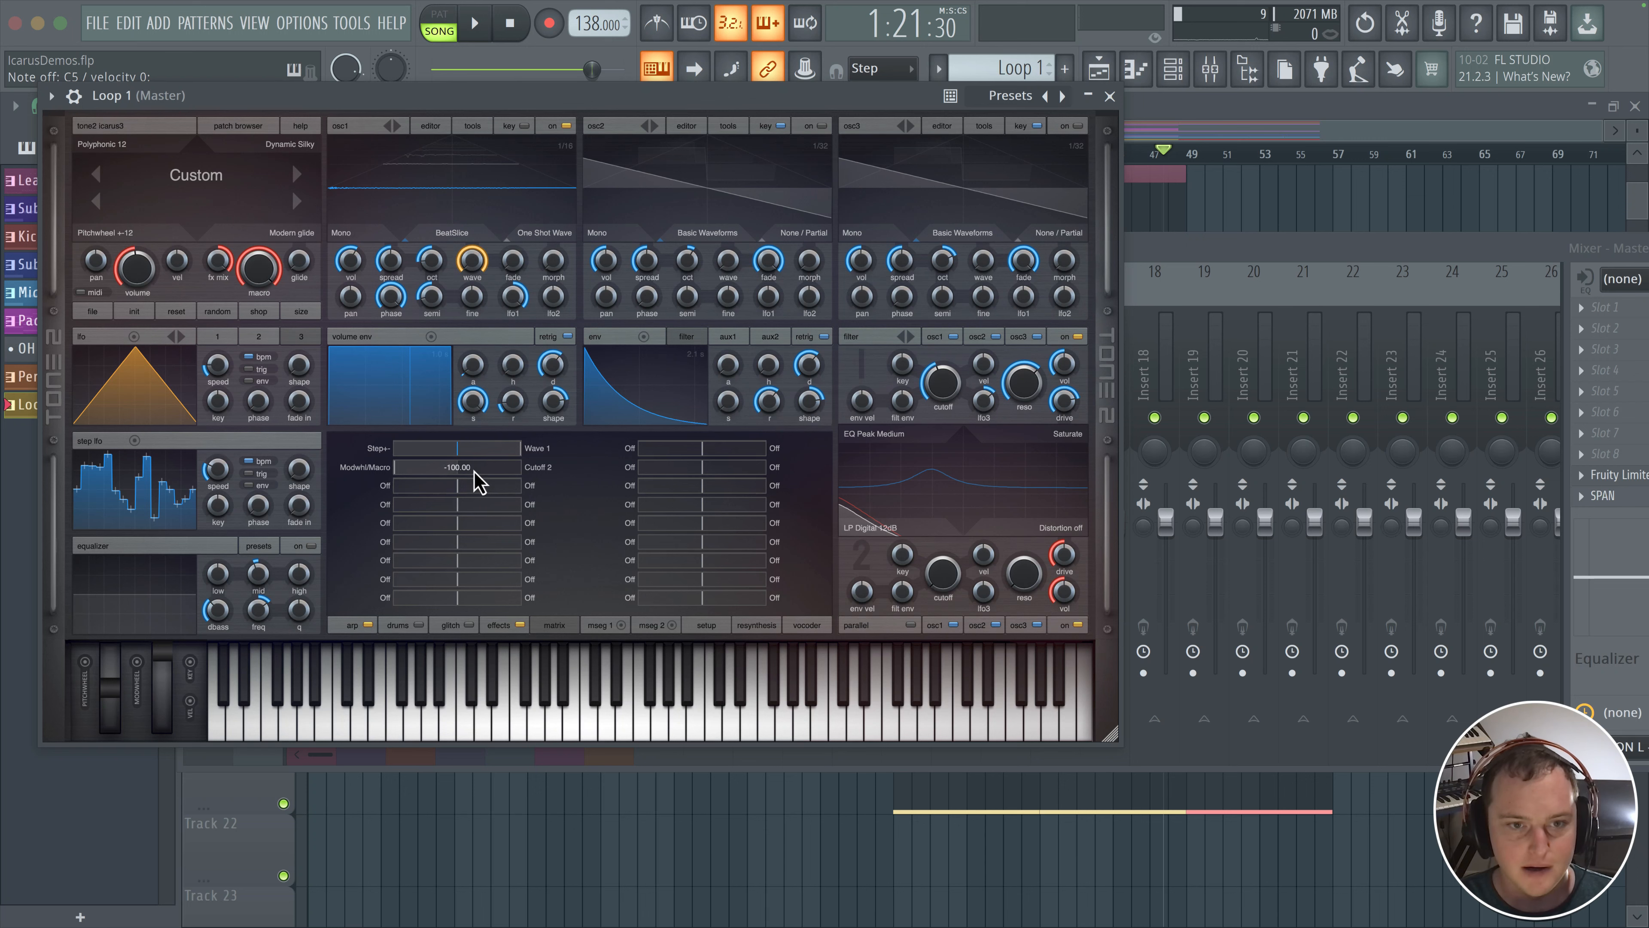
drag(472, 470, 540, 471)
drag(162, 692, 184, 630)
drag(1039, 585, 1040, 551)
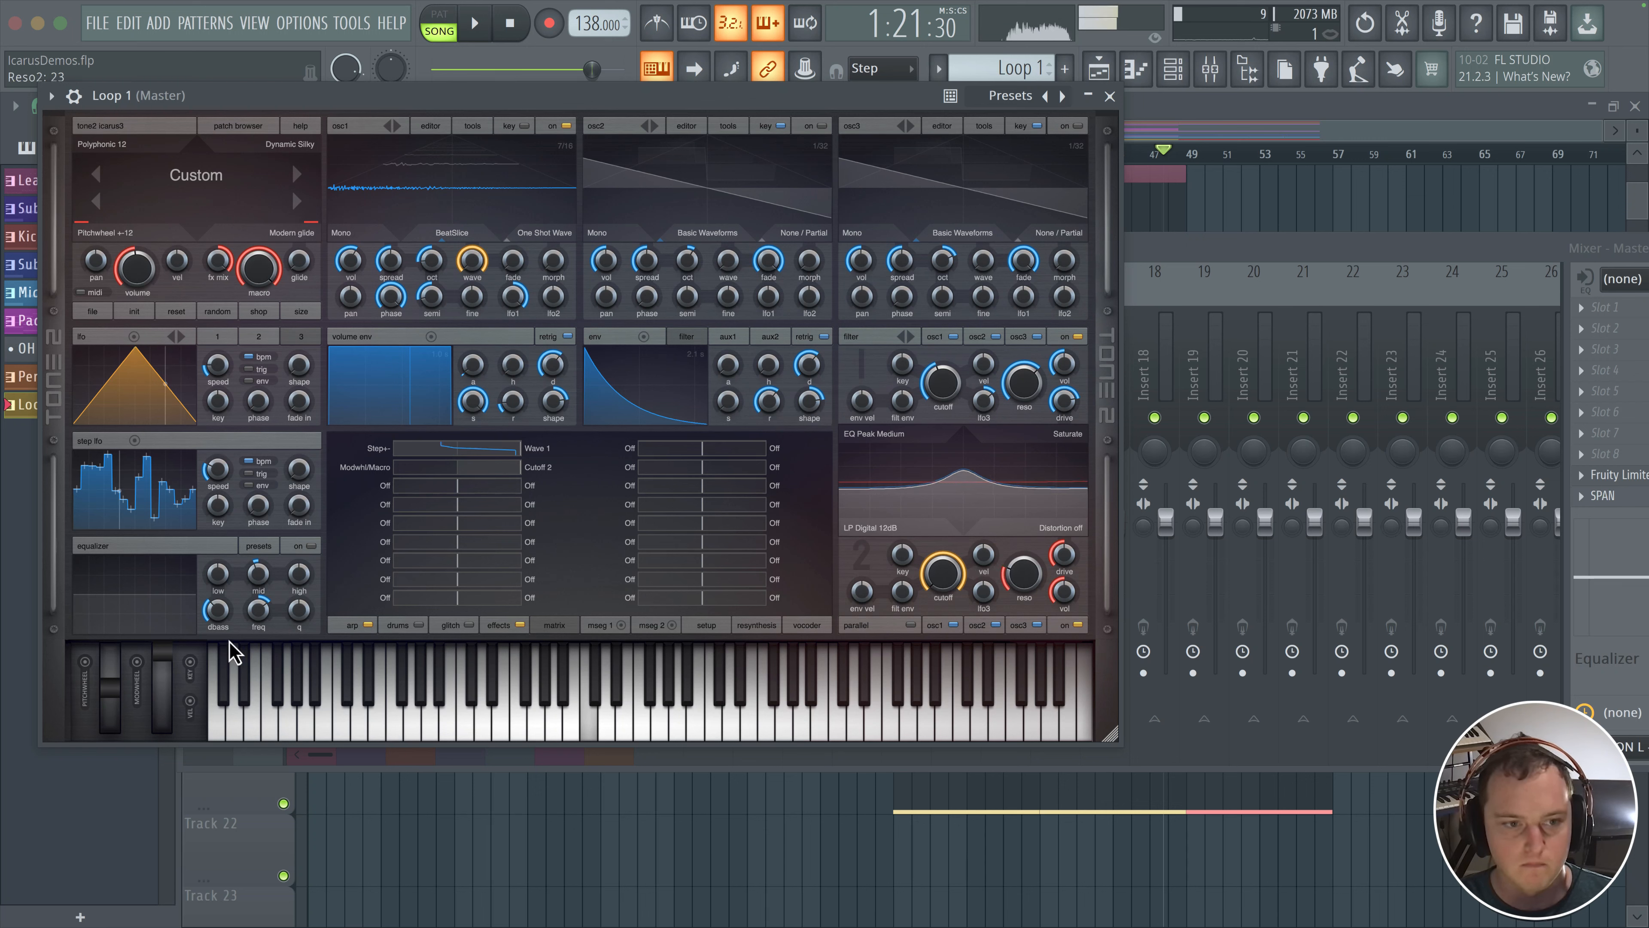
drag(162, 650, 158, 748)
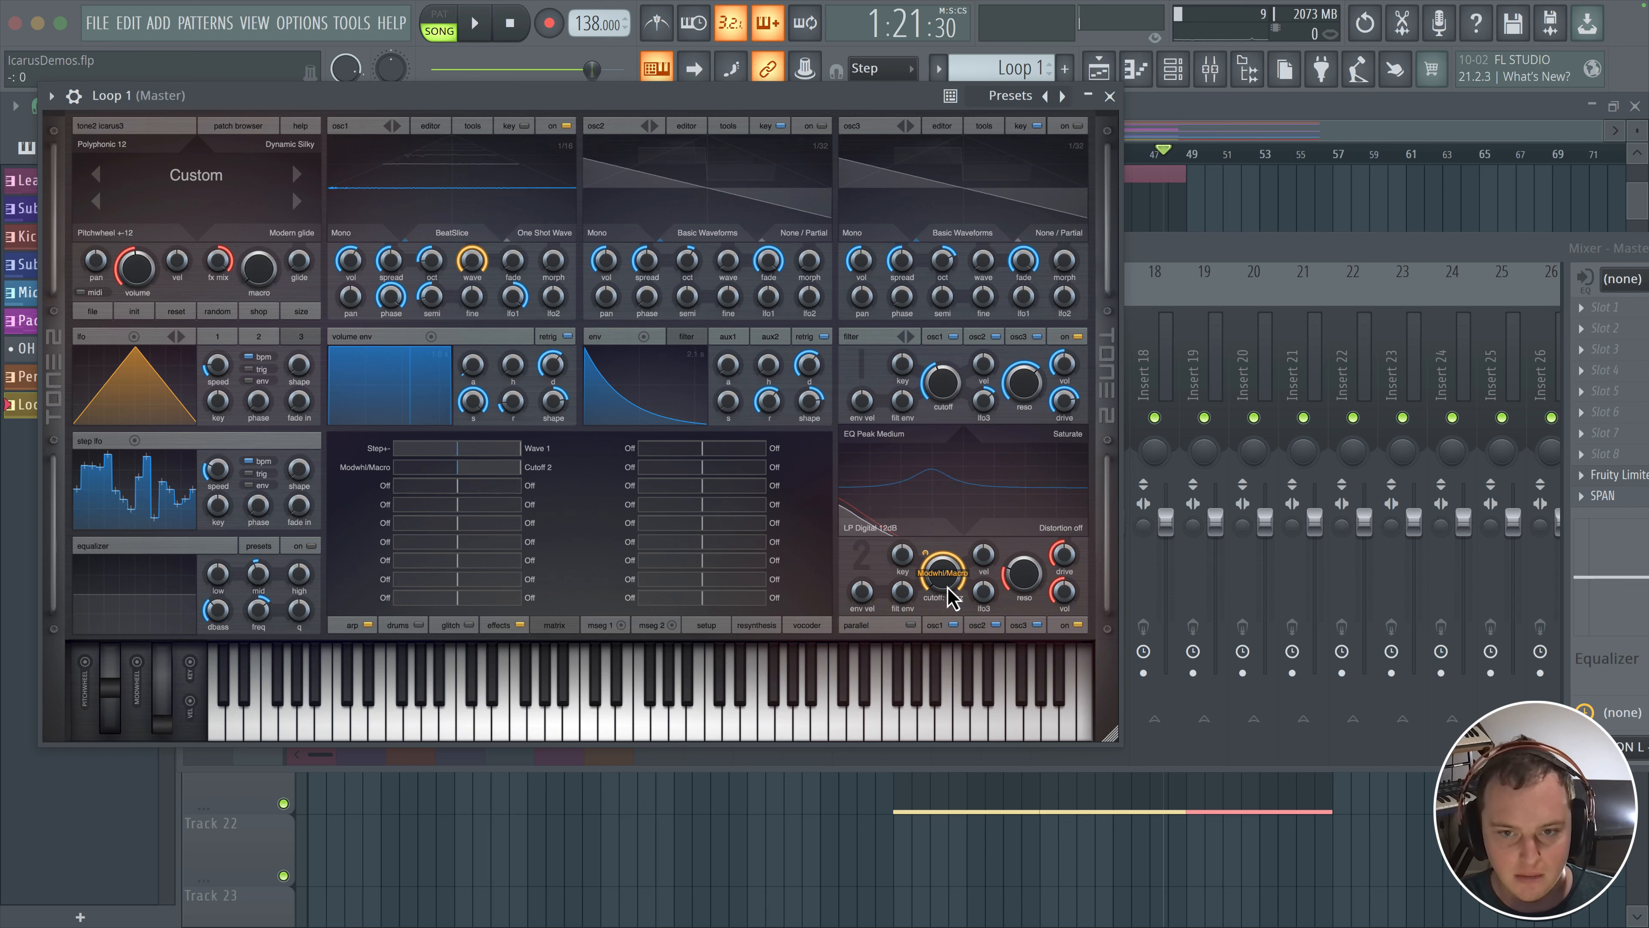
Set filter 2's cutoff to 588 Hz and the mod wheel's modulation amount to about 50, returning the mod wheel to 0
drag(946, 581, 942, 564)
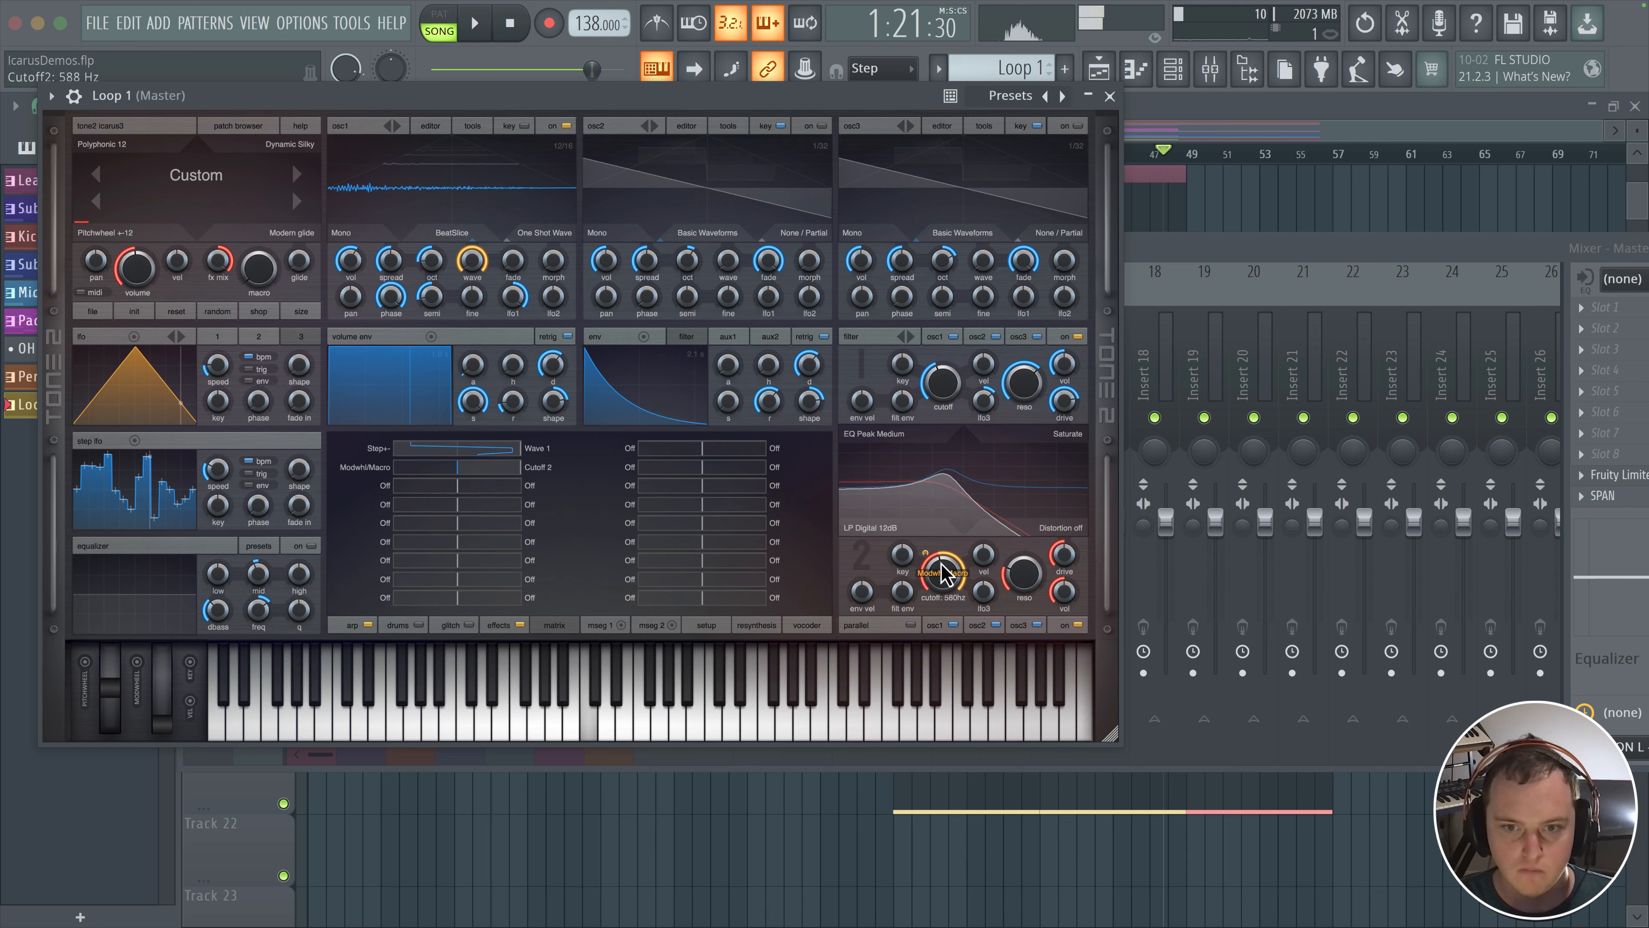
drag(156, 708, 163, 690)
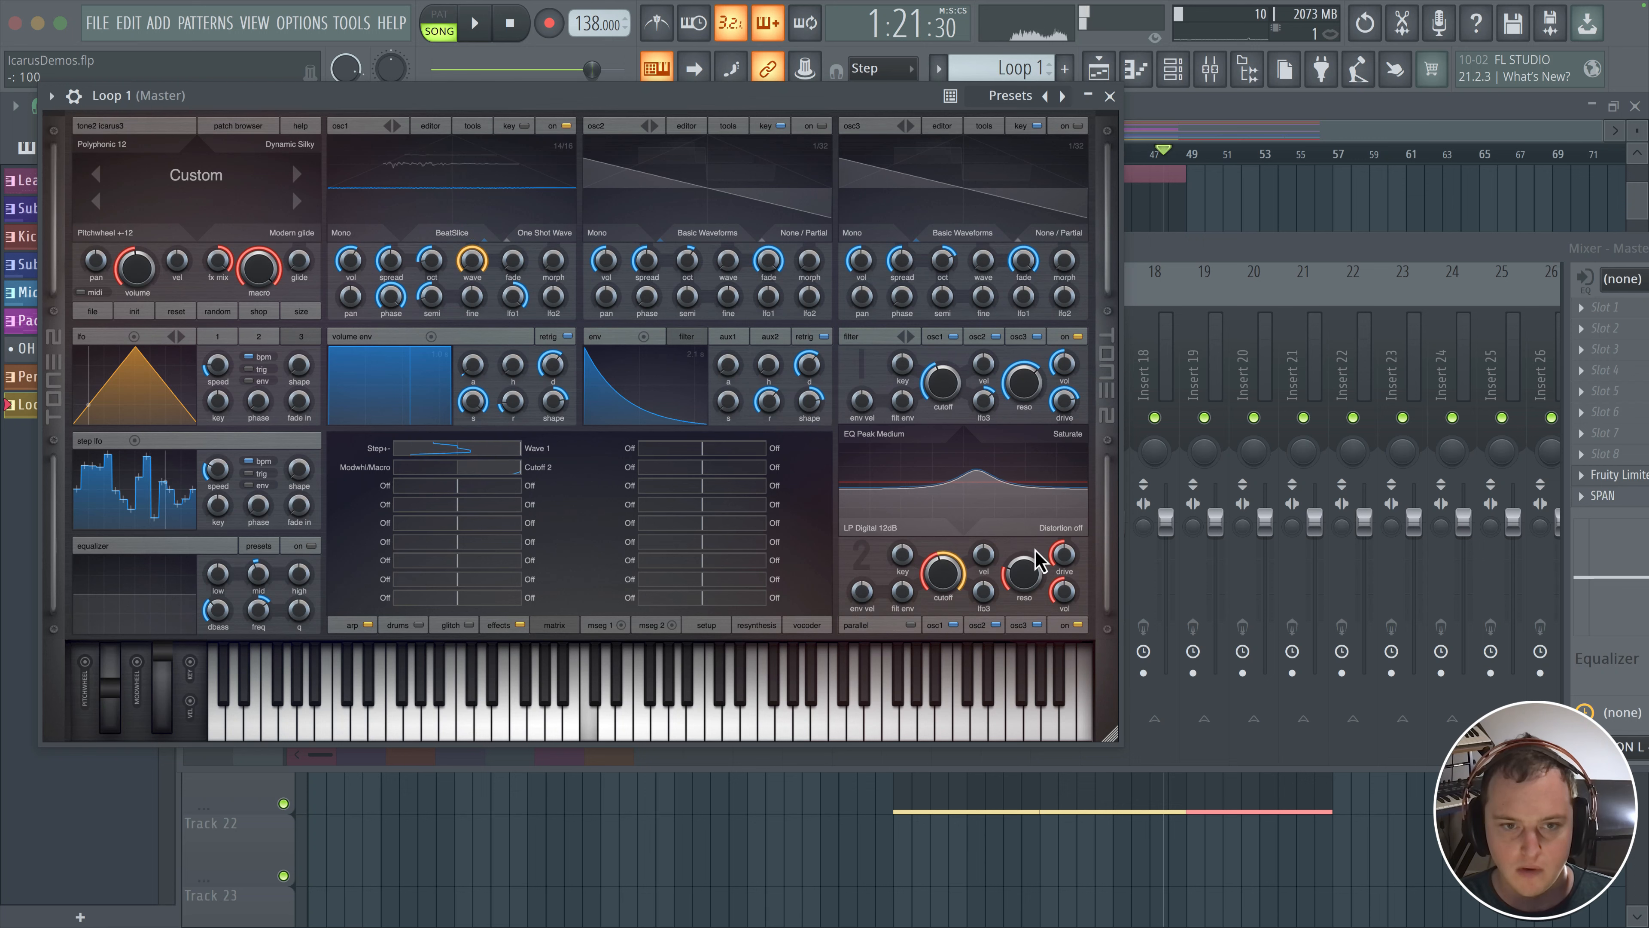
drag(490, 471, 493, 482)
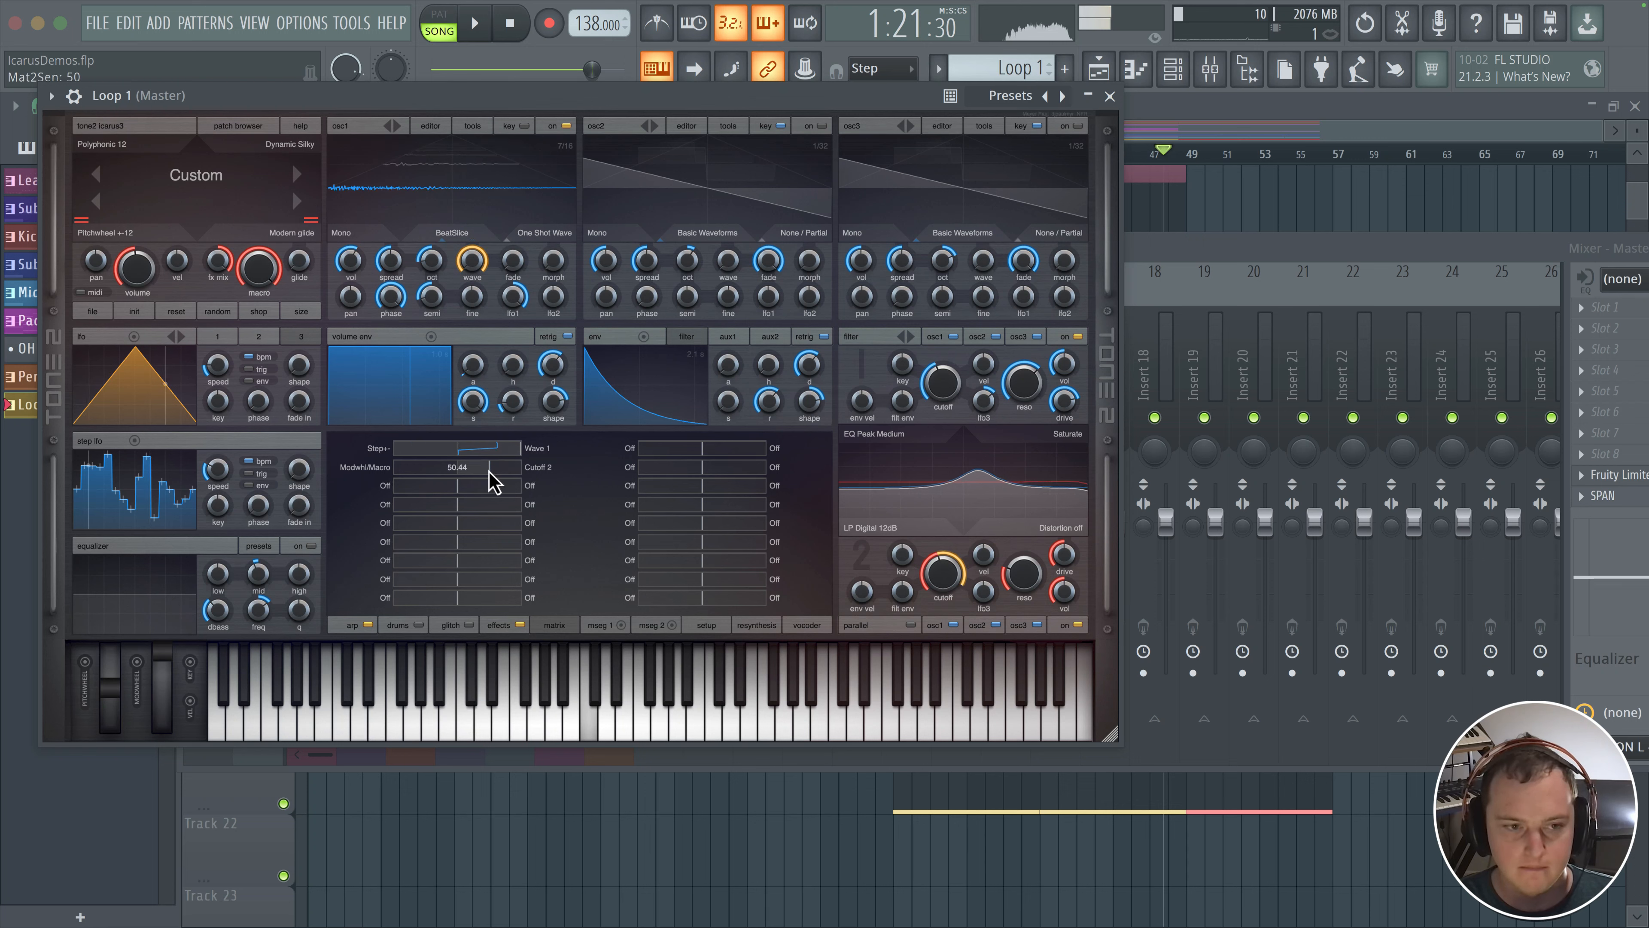
drag(165, 688, 158, 726)
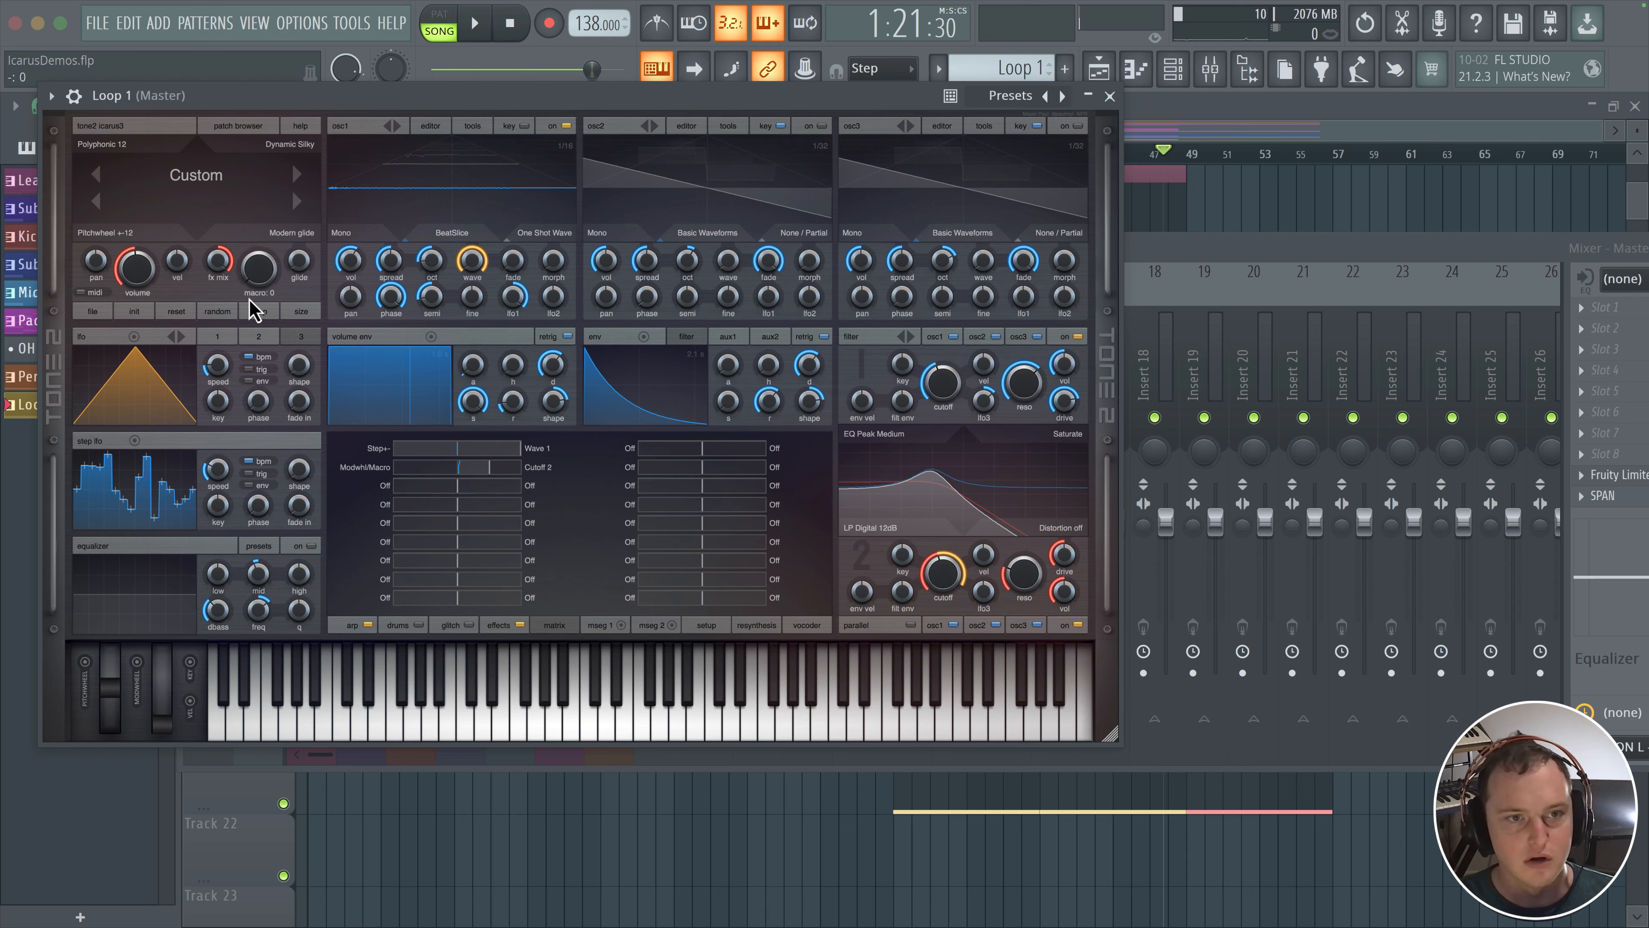
Create an automation clip for the last tweaked parameter, the mod wheel, and close the instrument
click(351, 22)
mouse_move(431, 419)
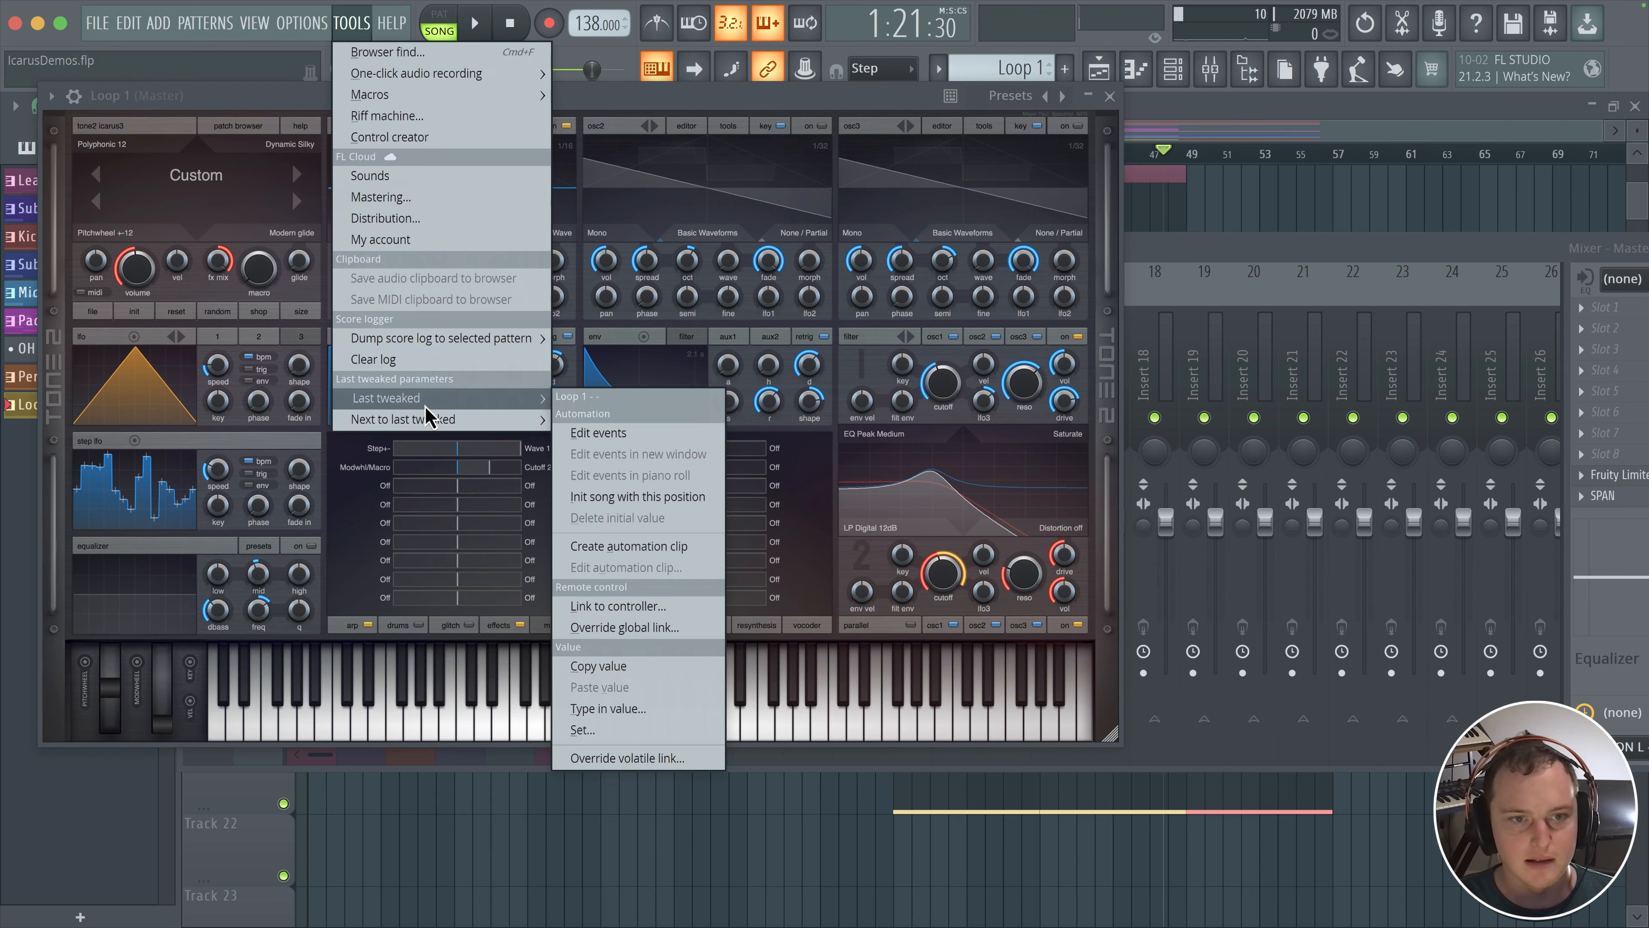
click(672, 546)
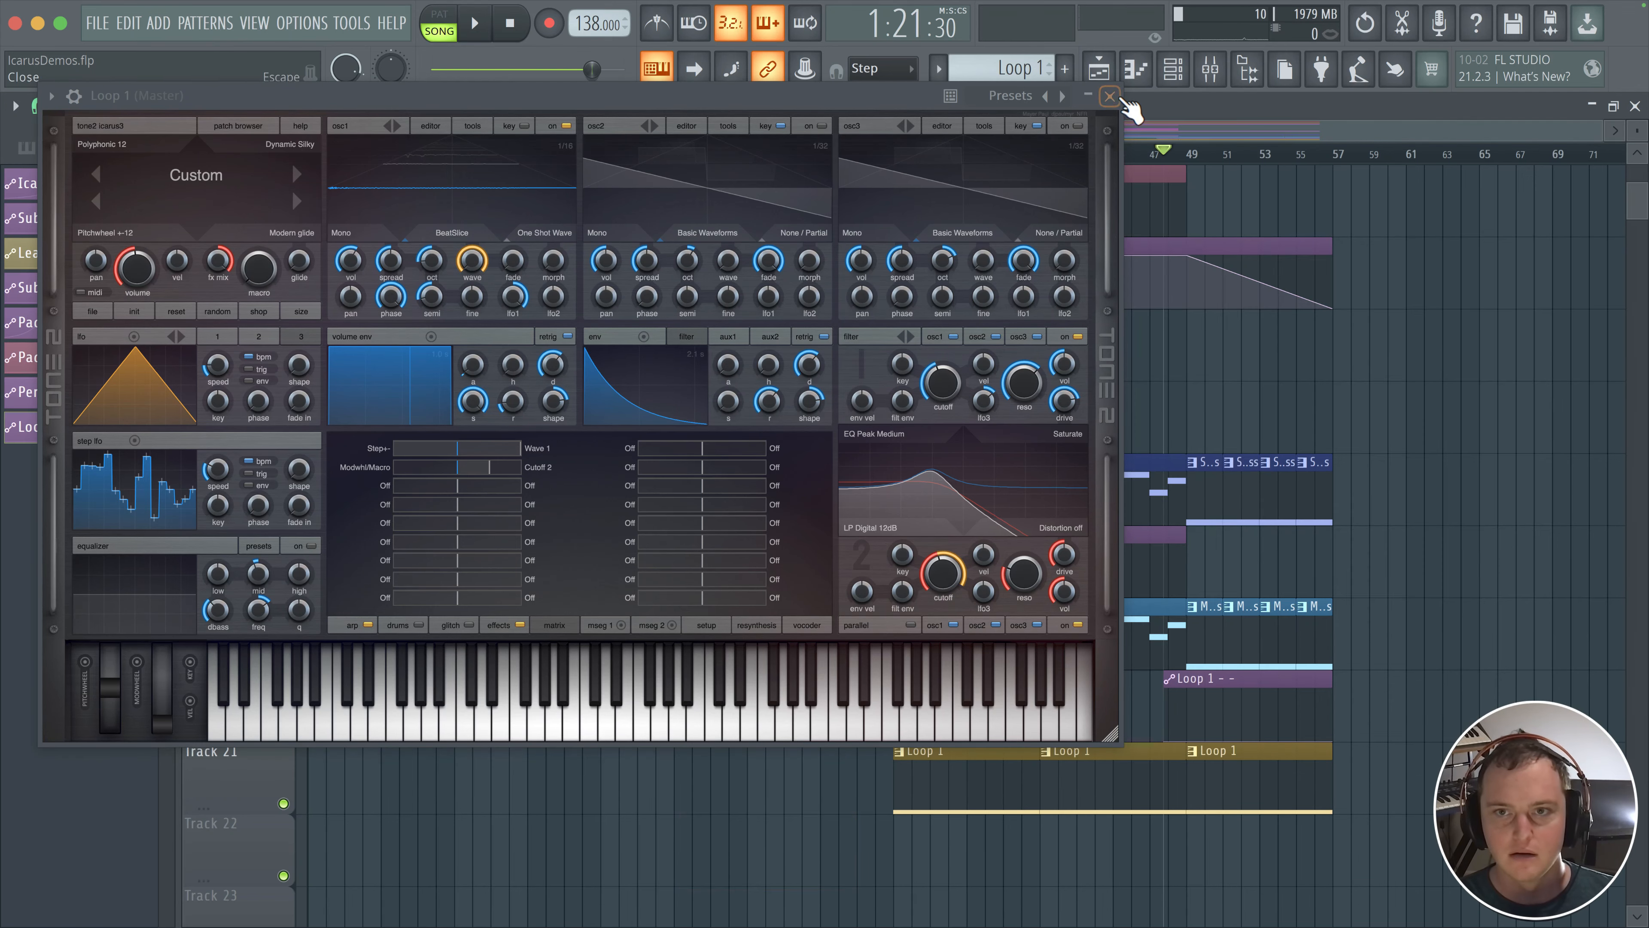
click(1109, 95)
Move the Loop 1 automation clip to bar 1 on Track 22 and extend it to bar 59
scroll(886, 370, down, 2)
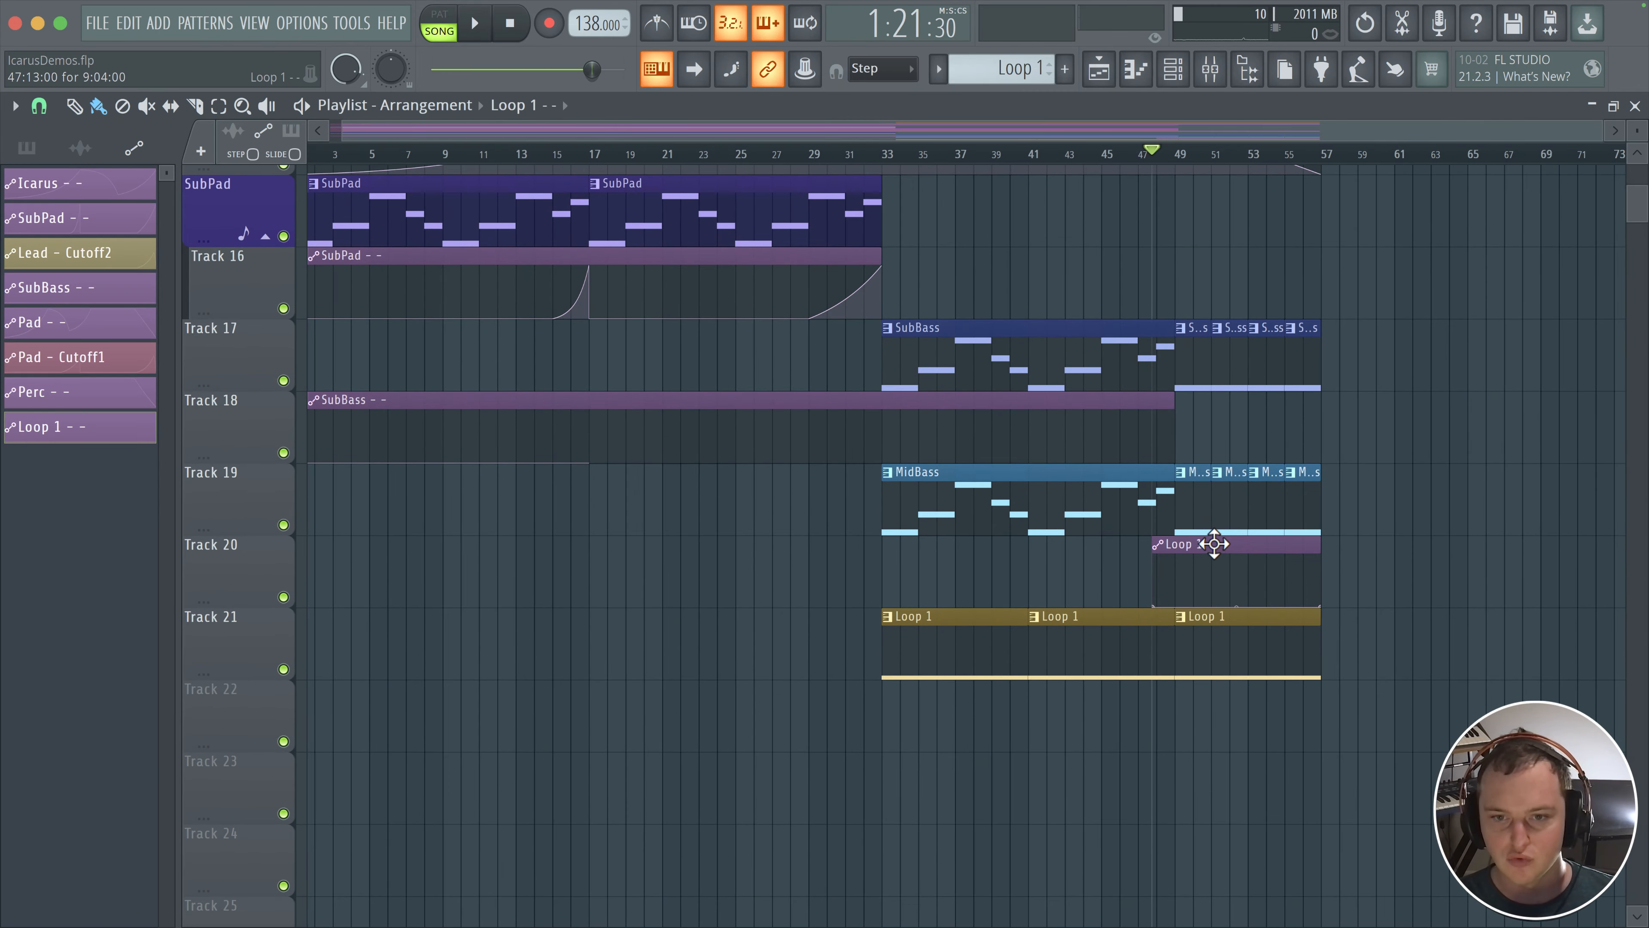
drag(1213, 544, 326, 717)
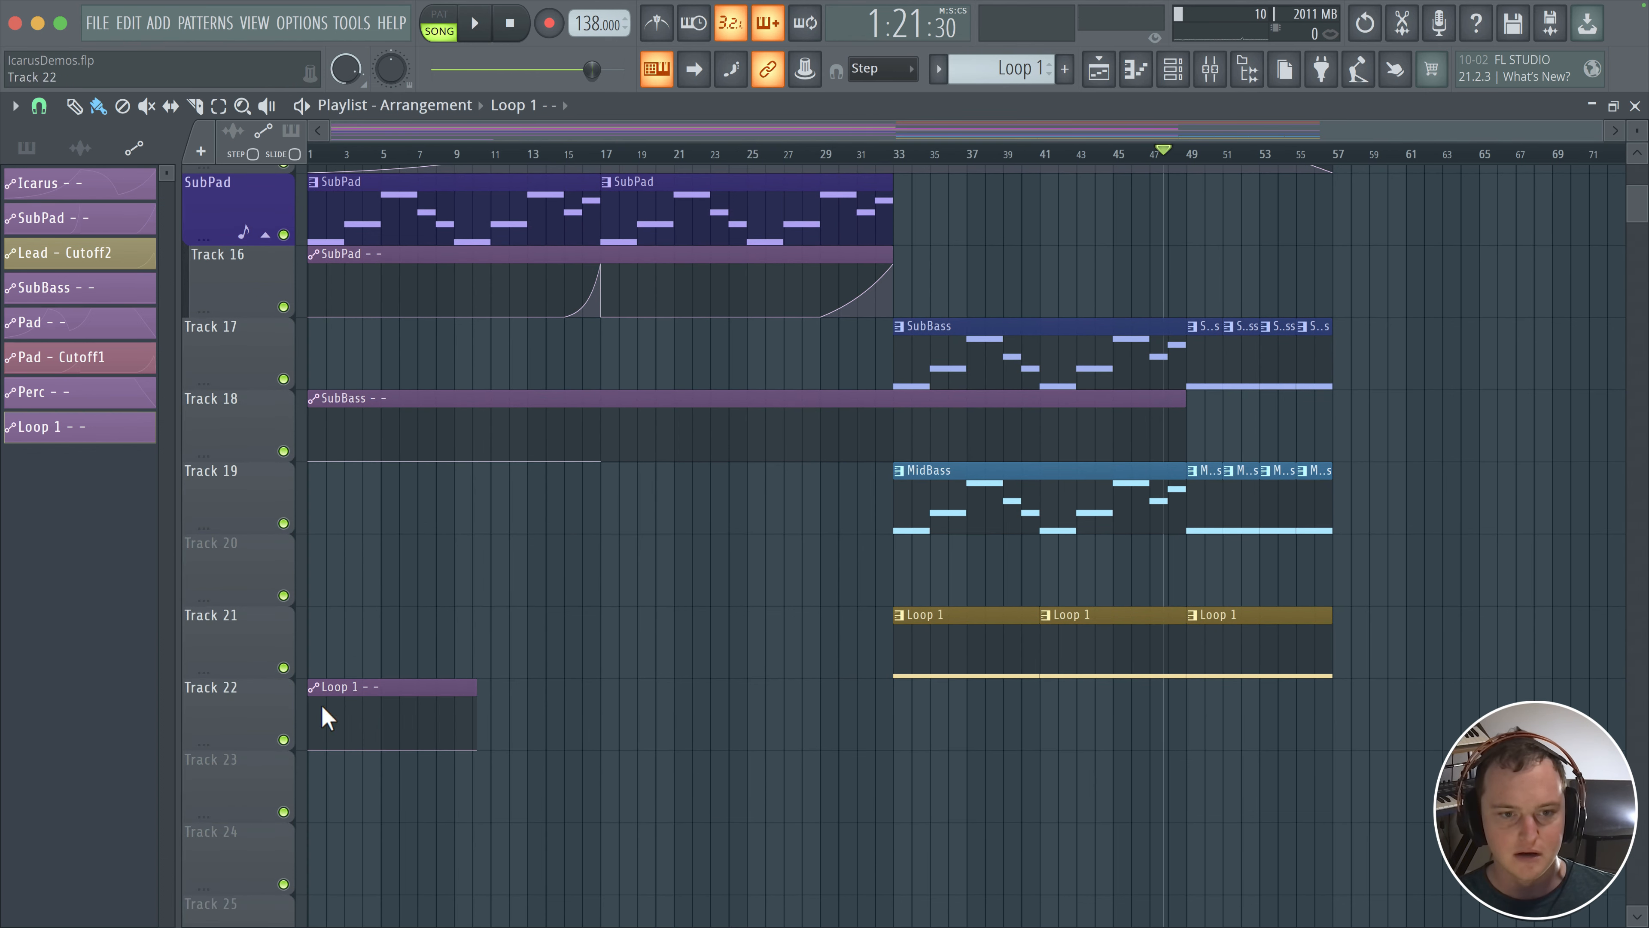
drag(476, 687, 1368, 686)
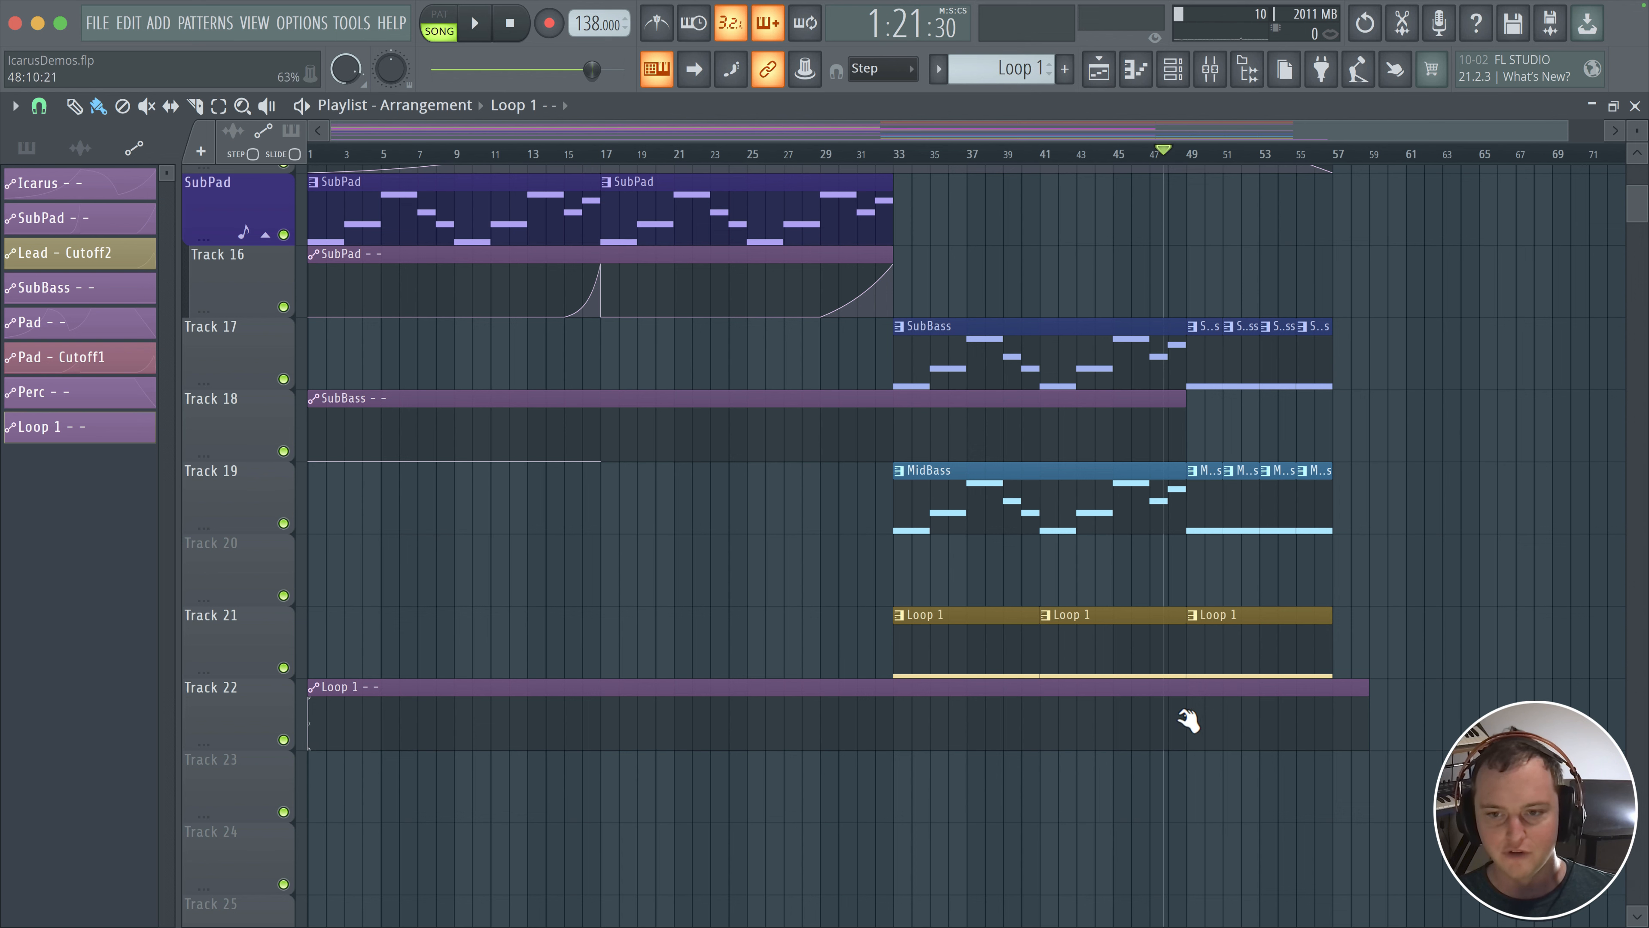
Shape the Loop 1 automation to stay at maximum until bar 49 and fall to zero by bar 57, and play from about bar 32
drag(1196, 697, 1323, 751)
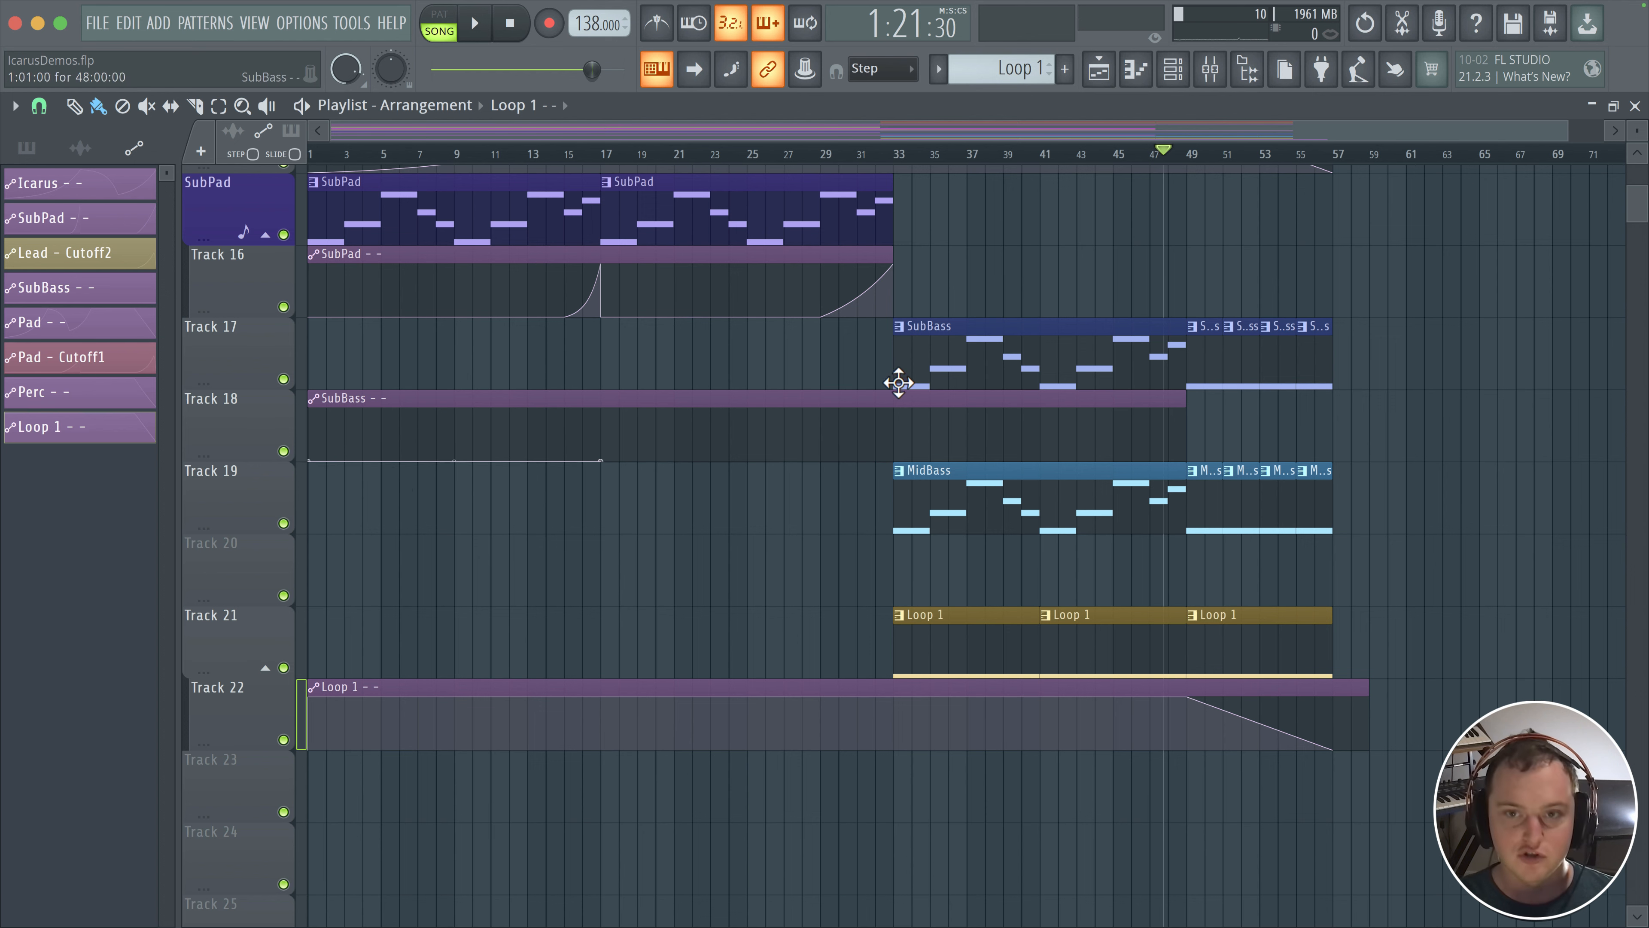
click(886, 157)
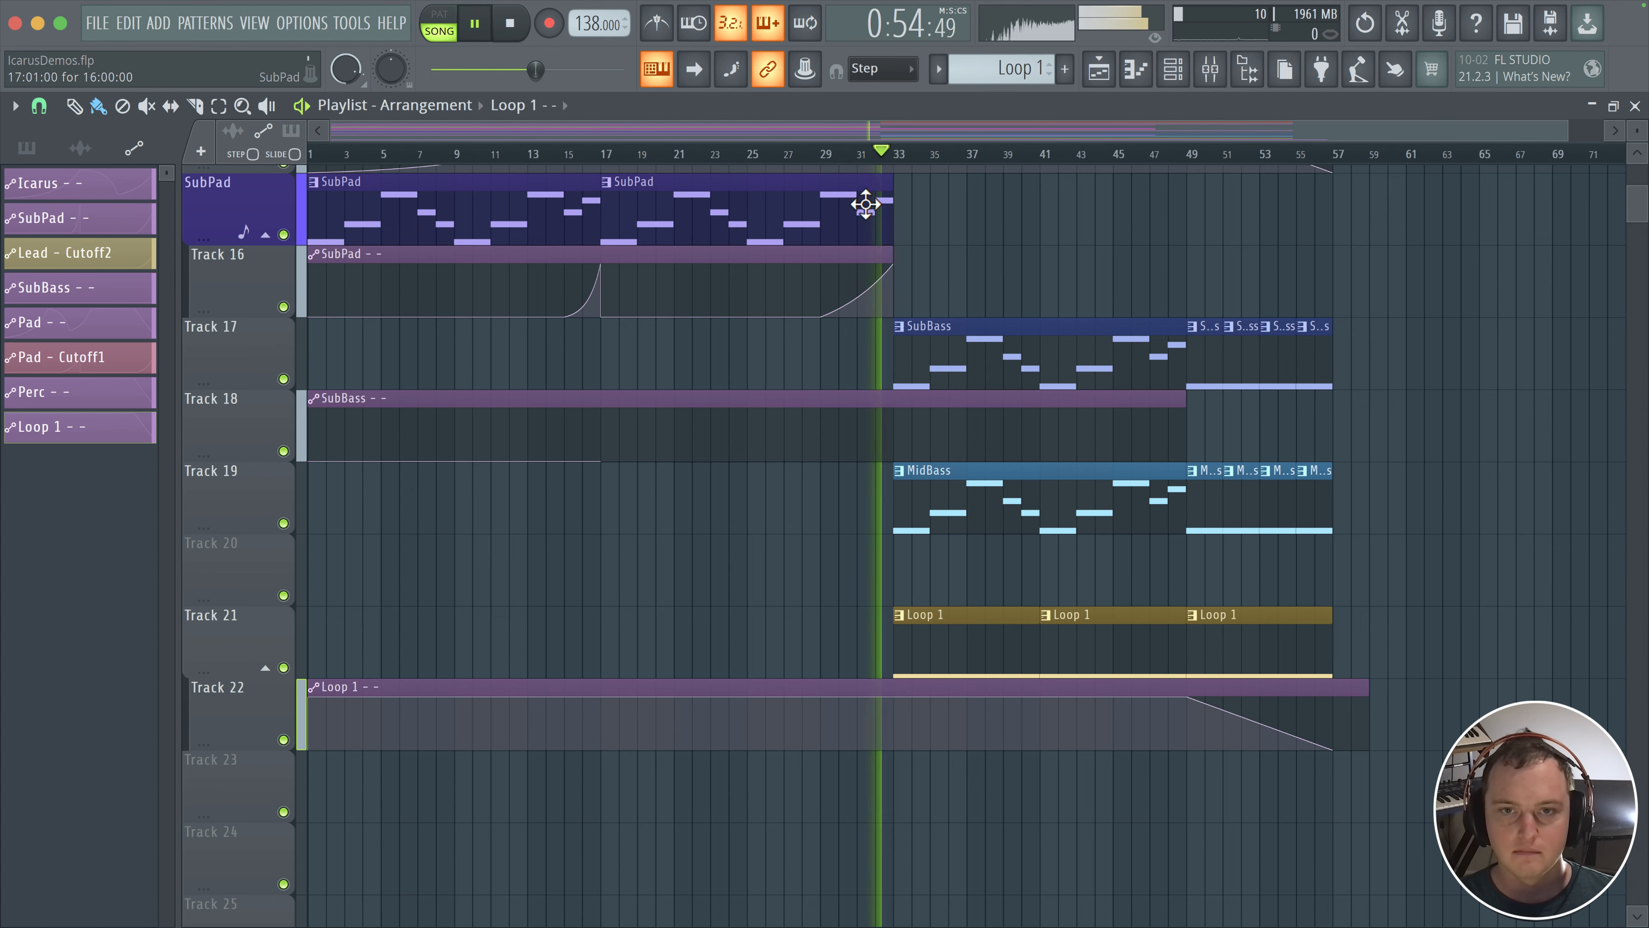
Bring up the mixer and channel rack, list all channels, and check the Loop 1 instrument
click(1210, 68)
click(1173, 68)
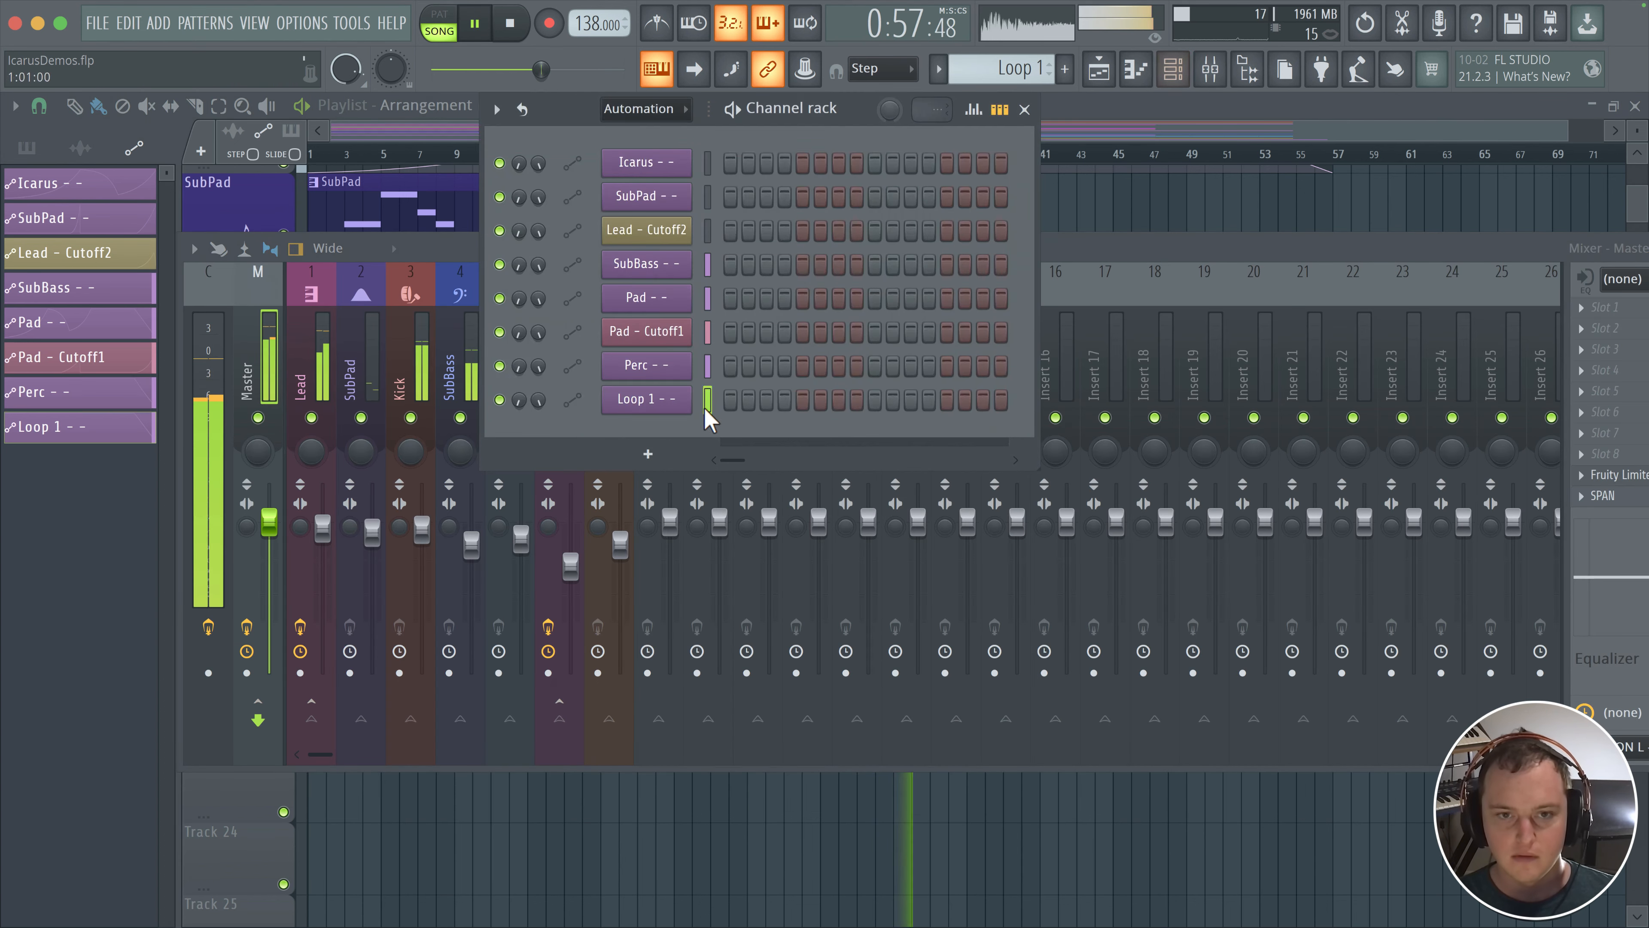
click(643, 109)
click(650, 133)
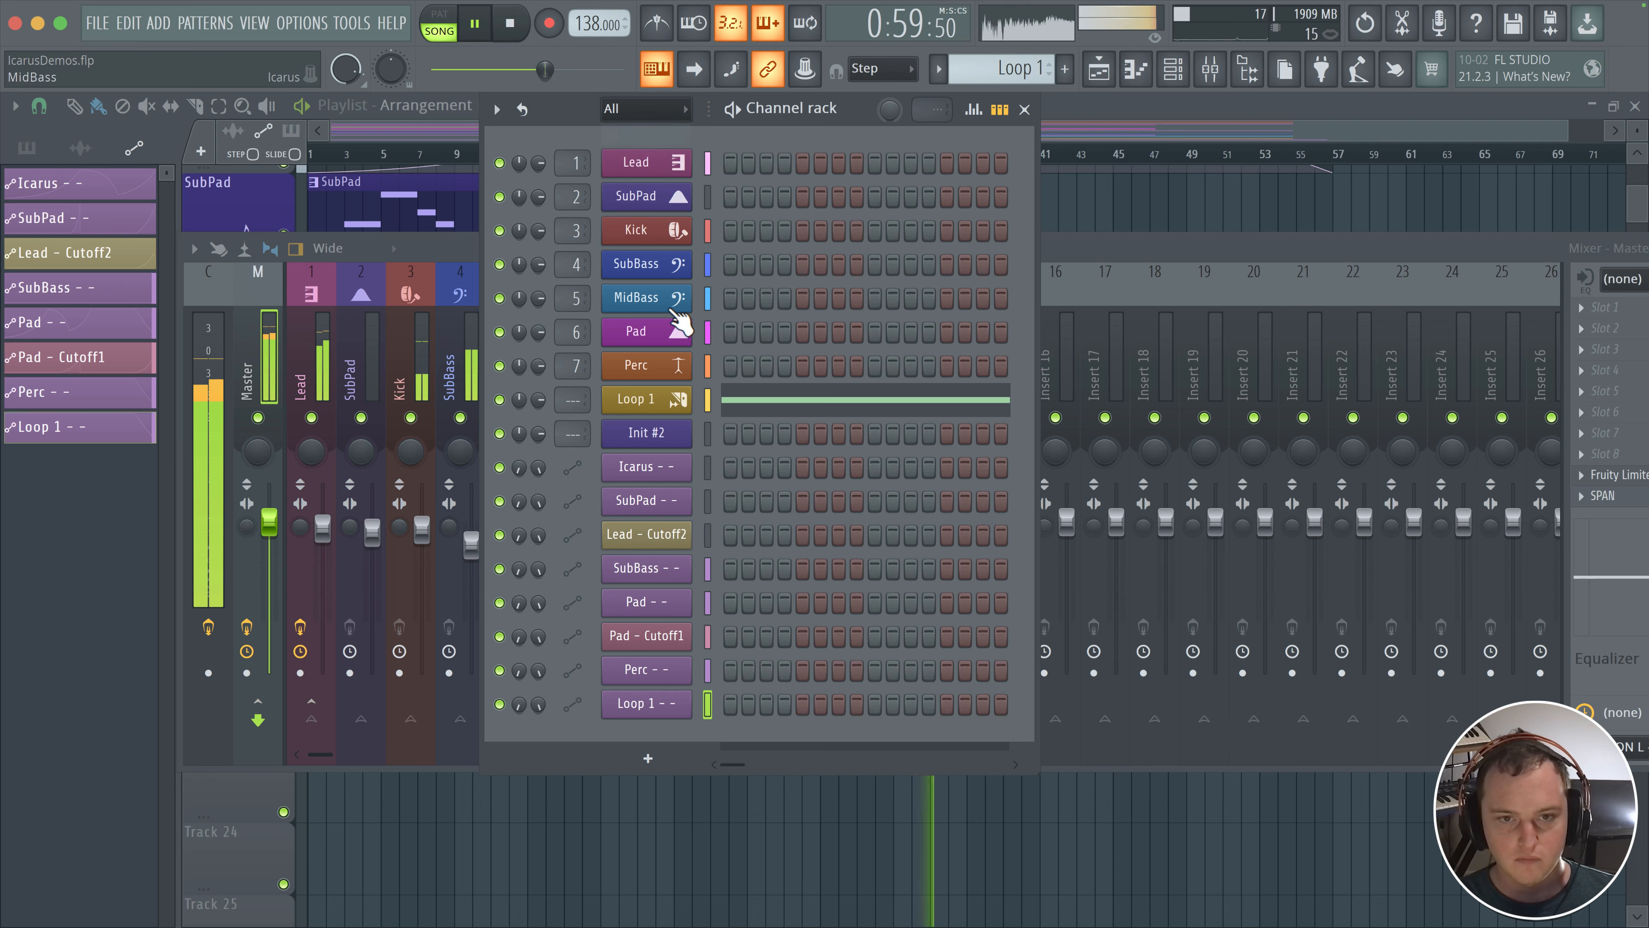
click(664, 406)
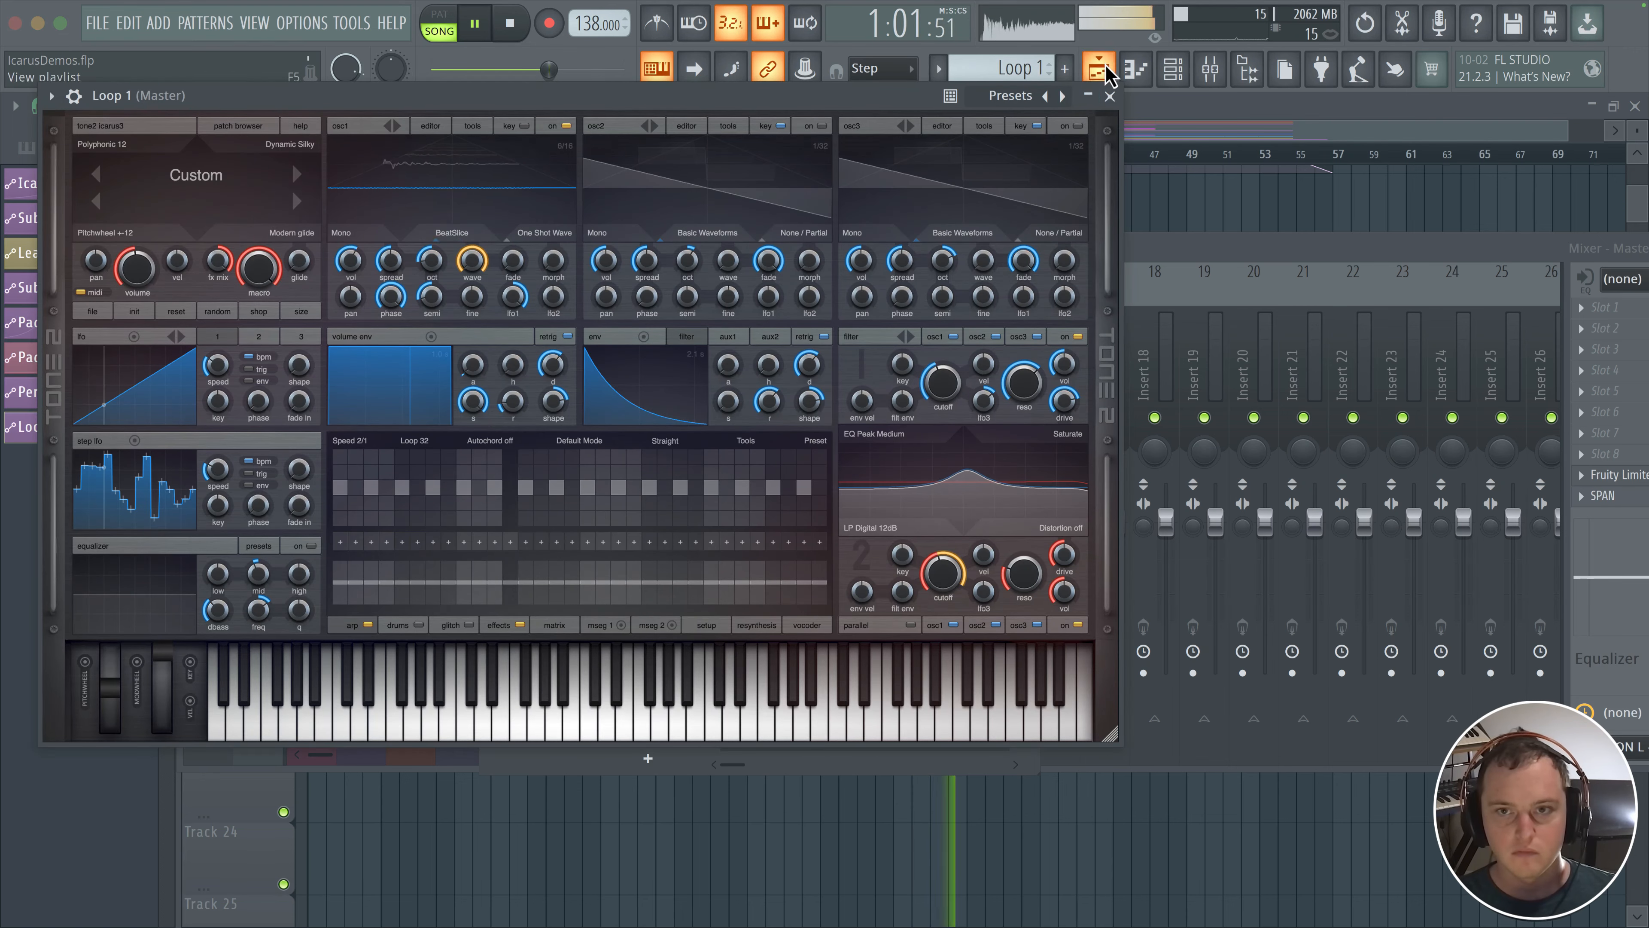
click(1111, 112)
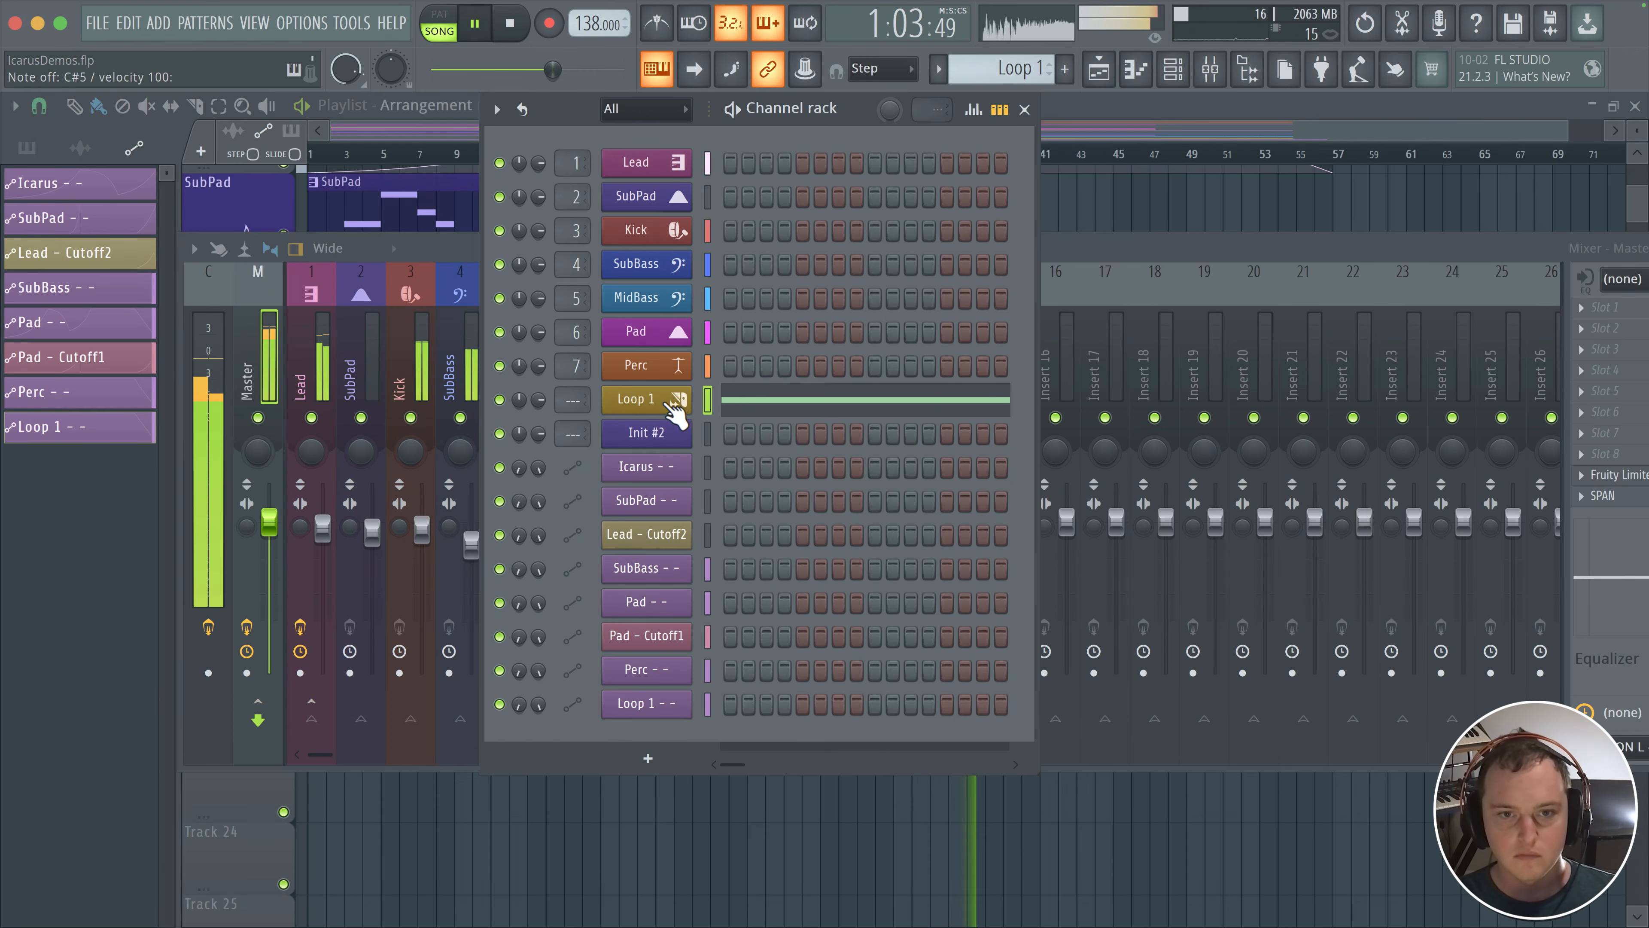
Stop playback, route the Loop 1 instrument to mixer track 8, and resume playing
click(641, 406)
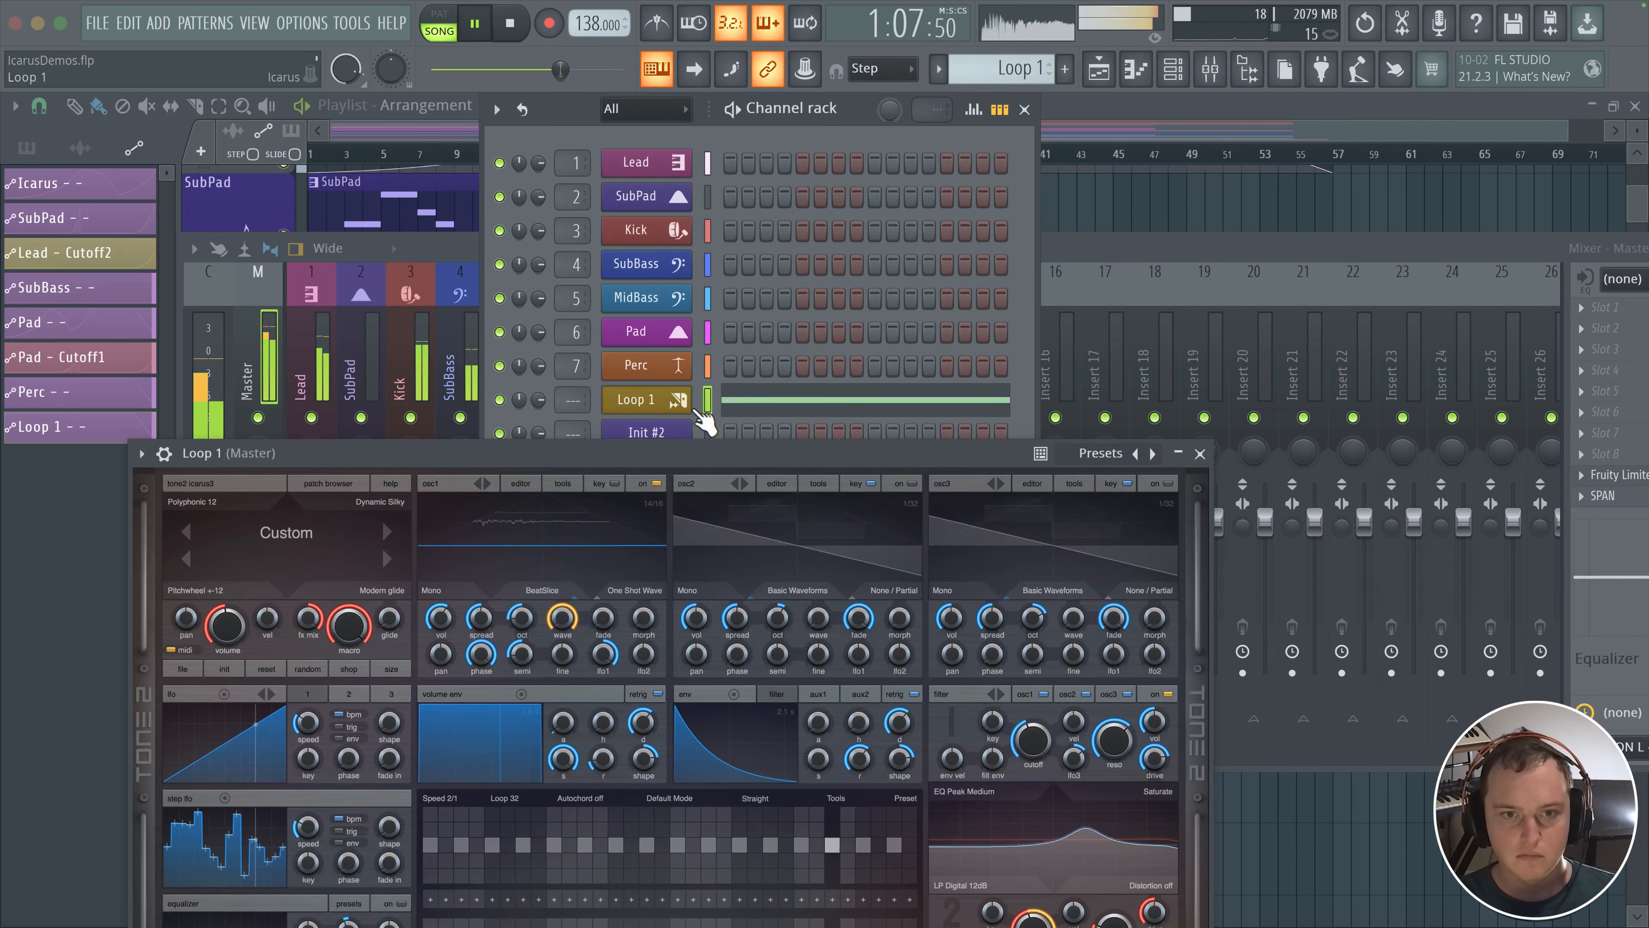
click(651, 408)
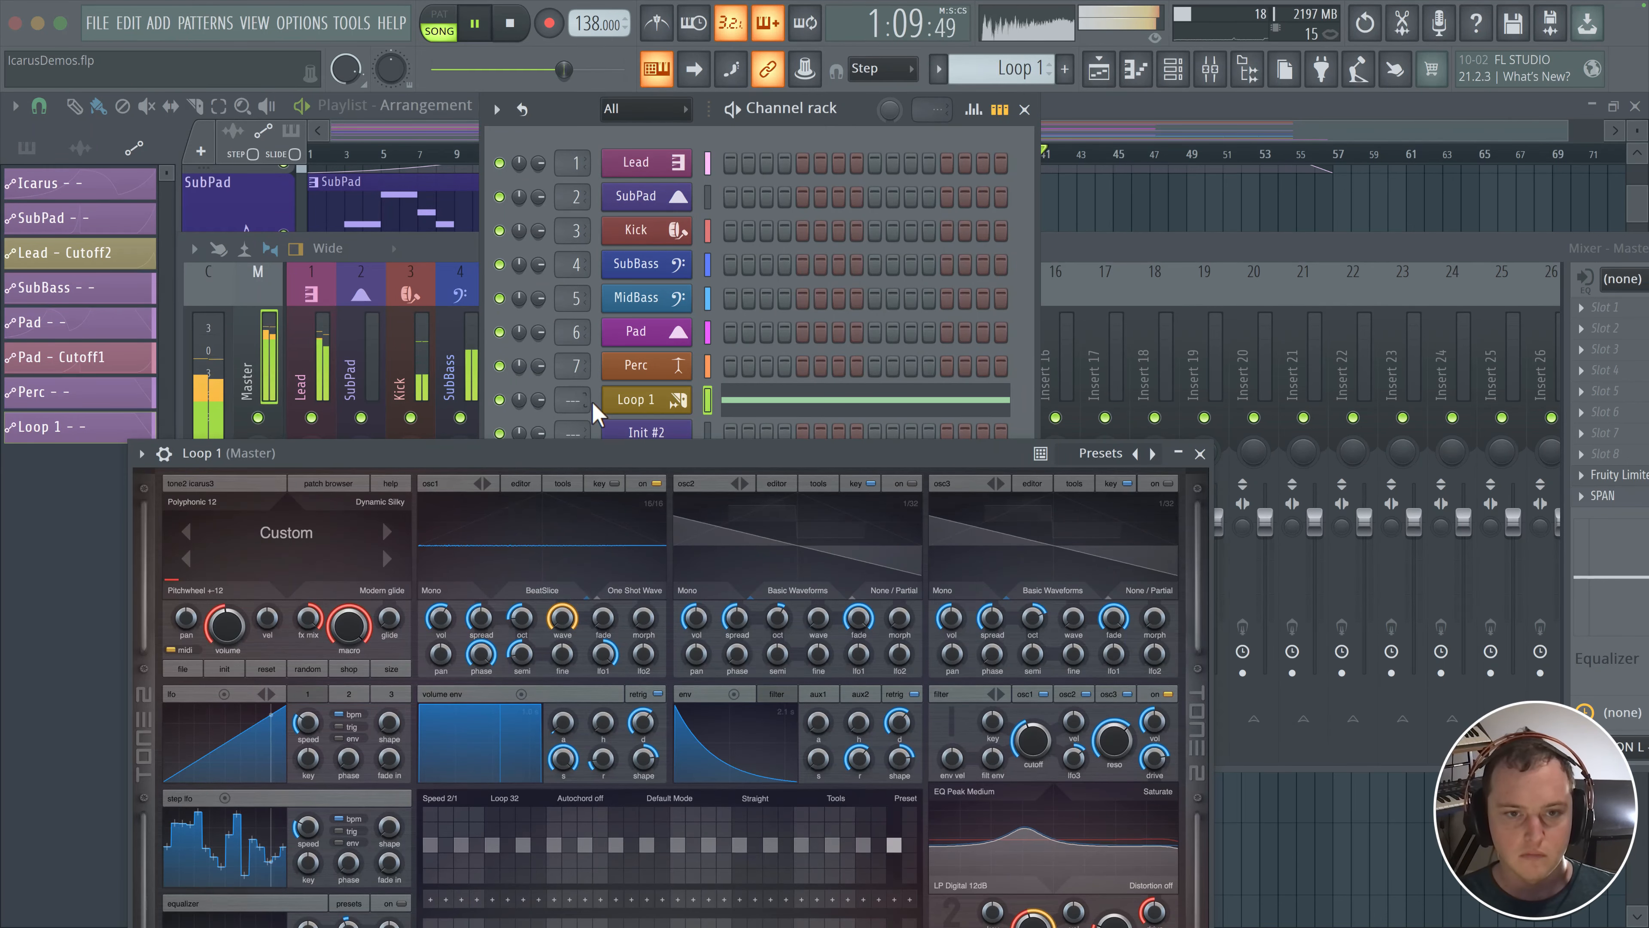
right_click(571, 407)
click(569, 399)
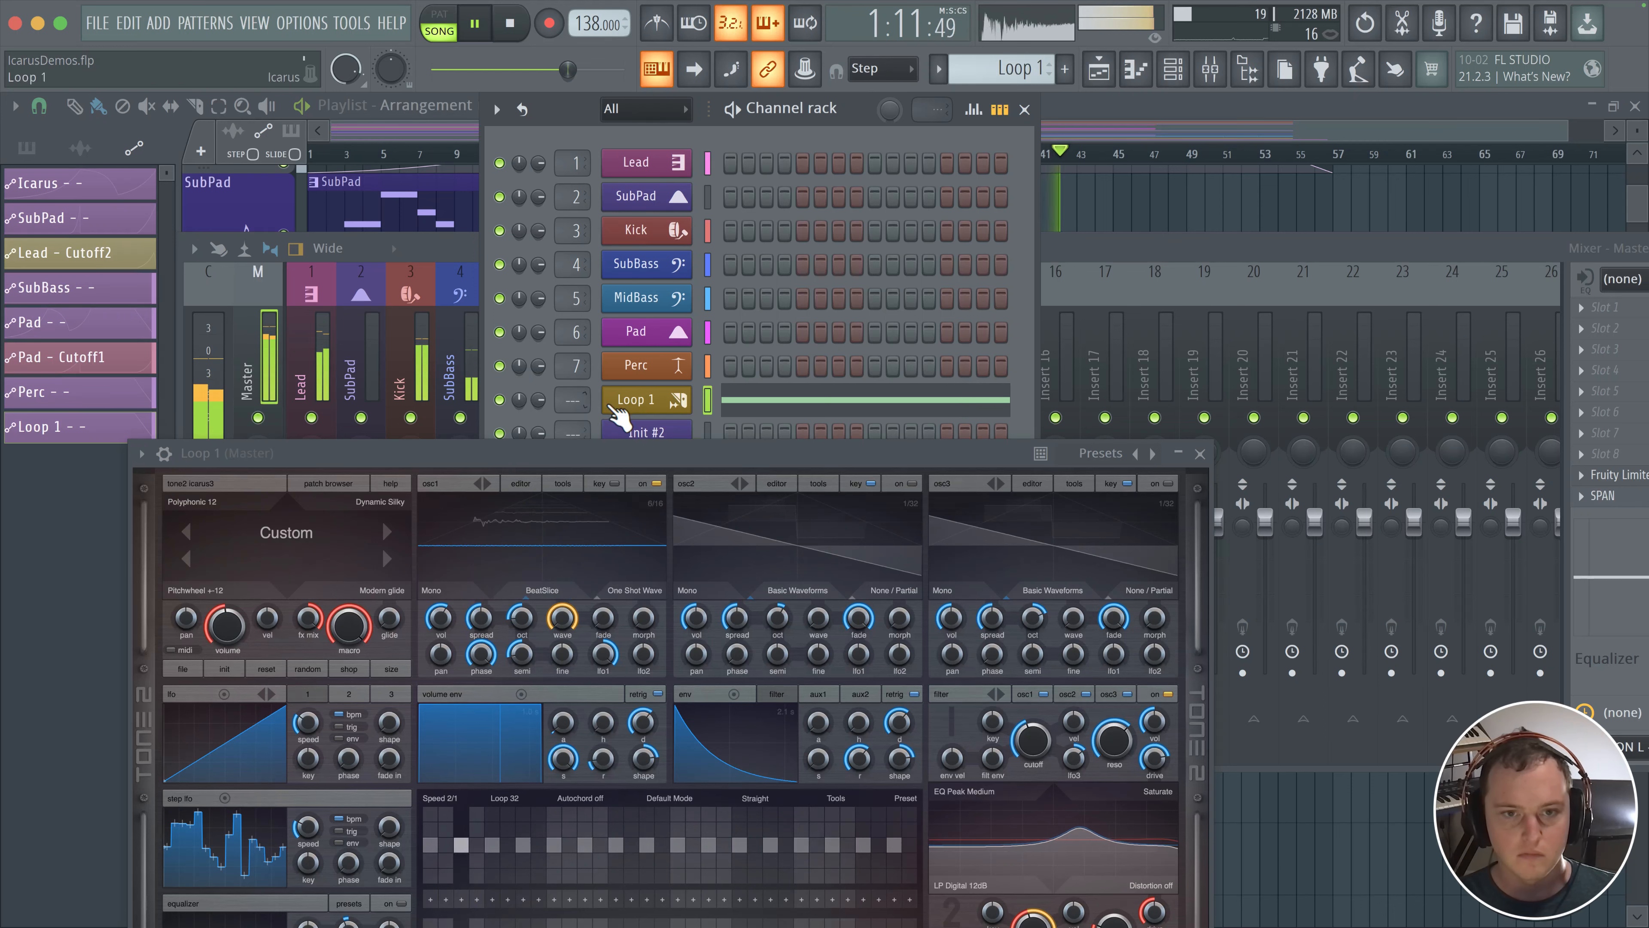
key(space)
click(165, 455)
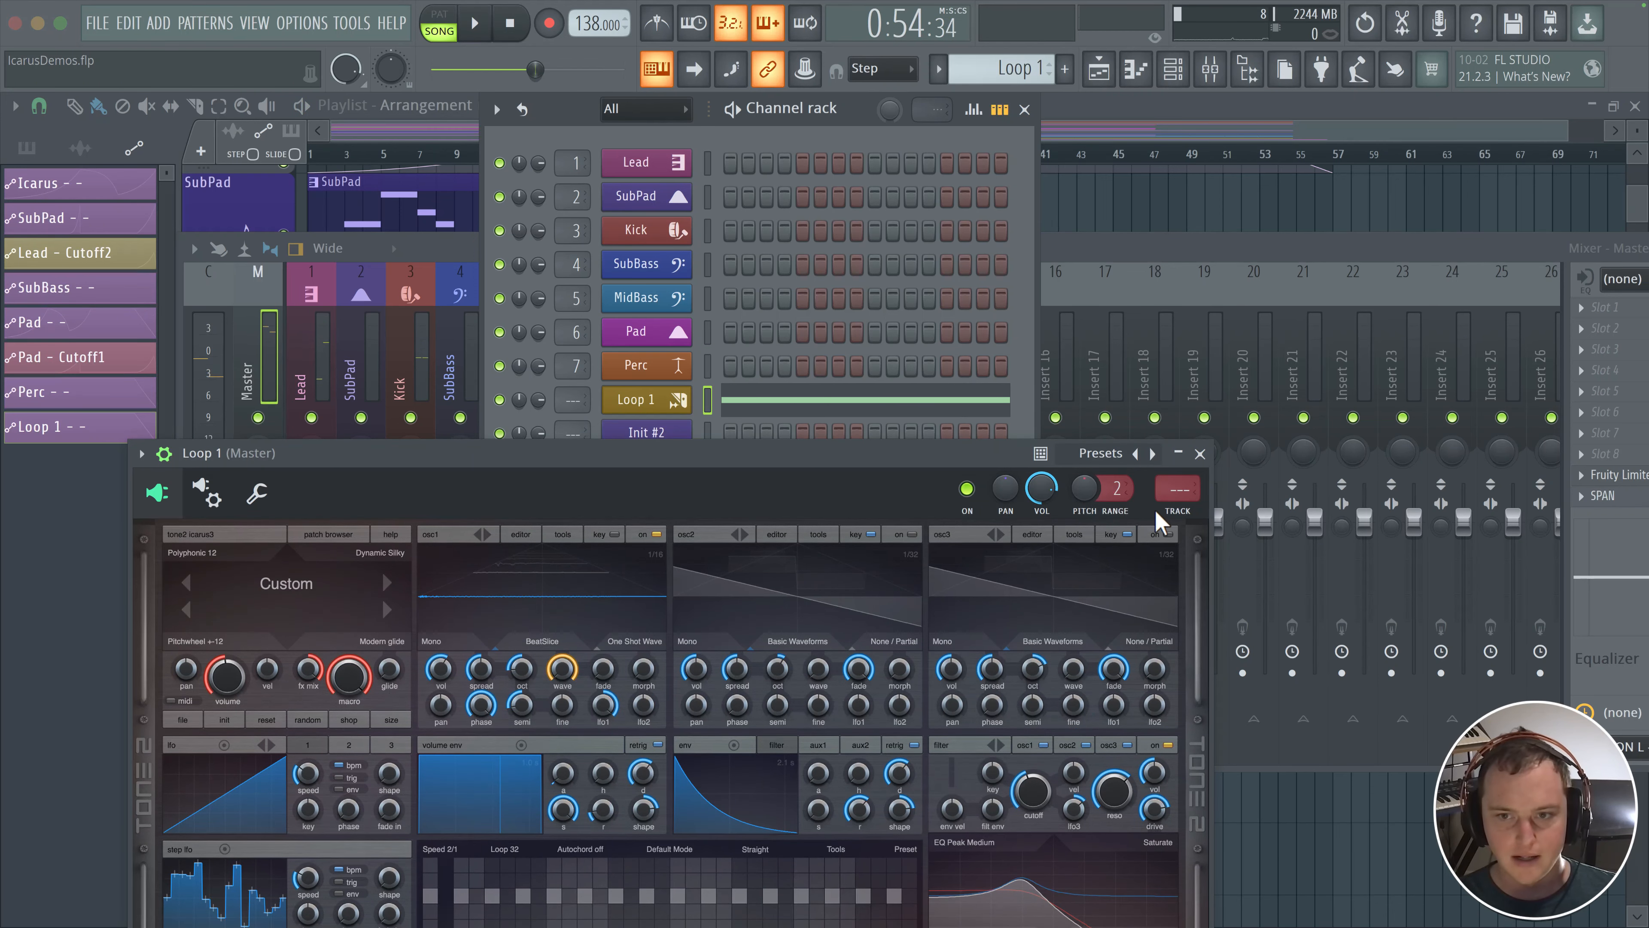
click(1173, 510)
click(1200, 454)
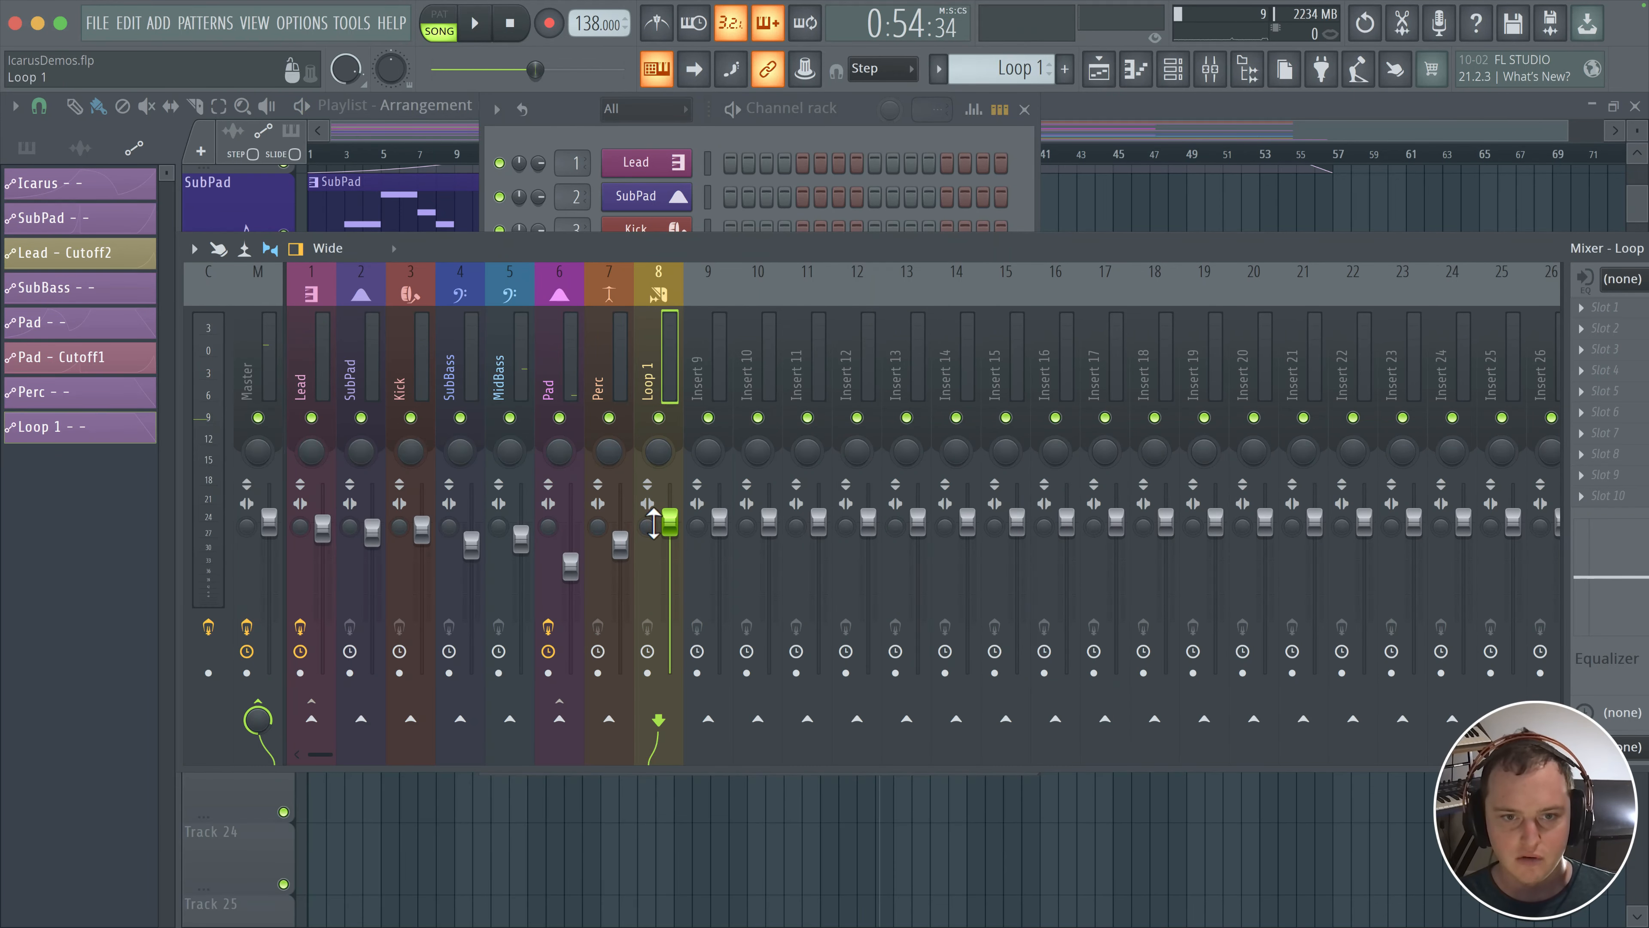
key(space)
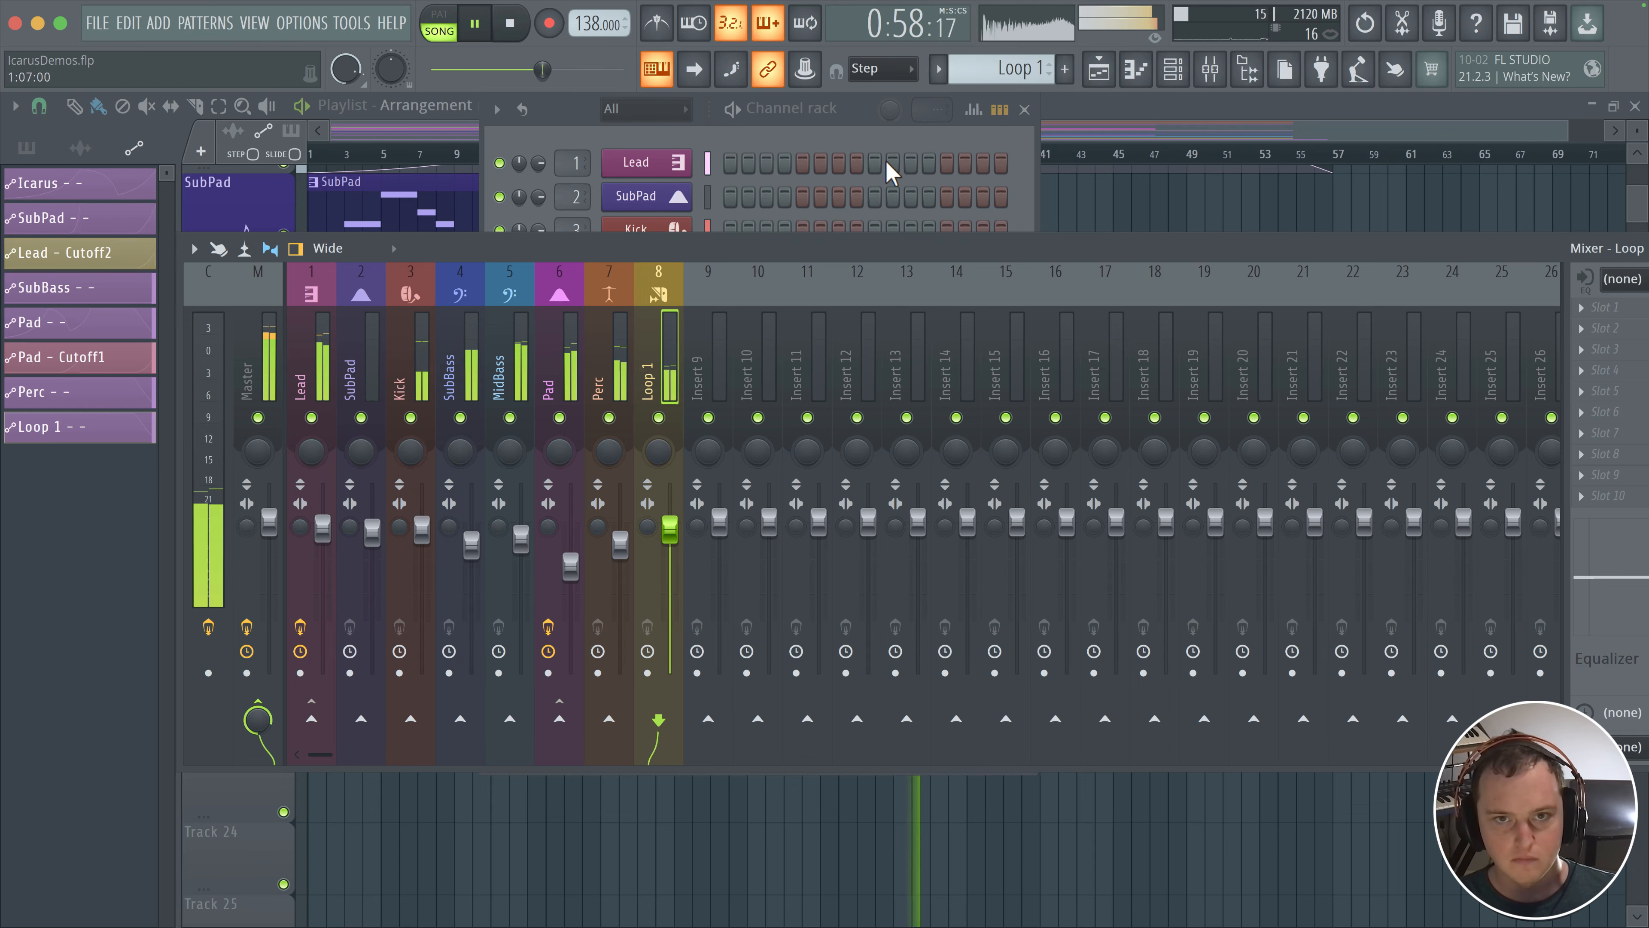
Lower Loop 1's main instrument volume to 63 during playback and close the instrument
click(857, 133)
click(654, 404)
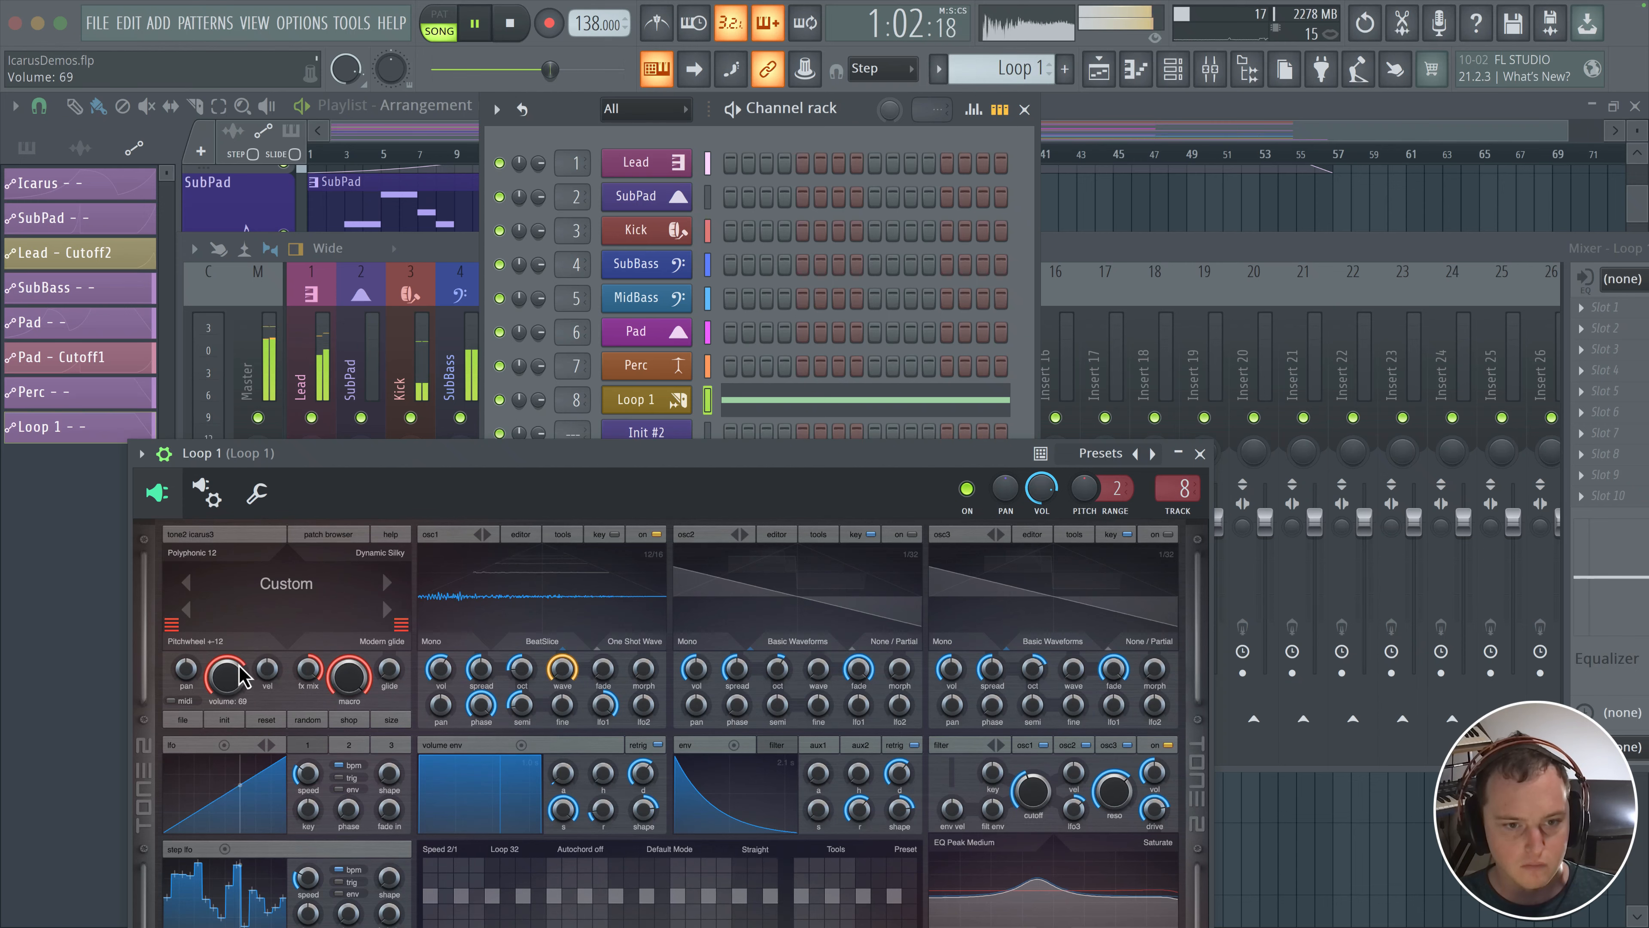
drag(497, 458, 718, 212)
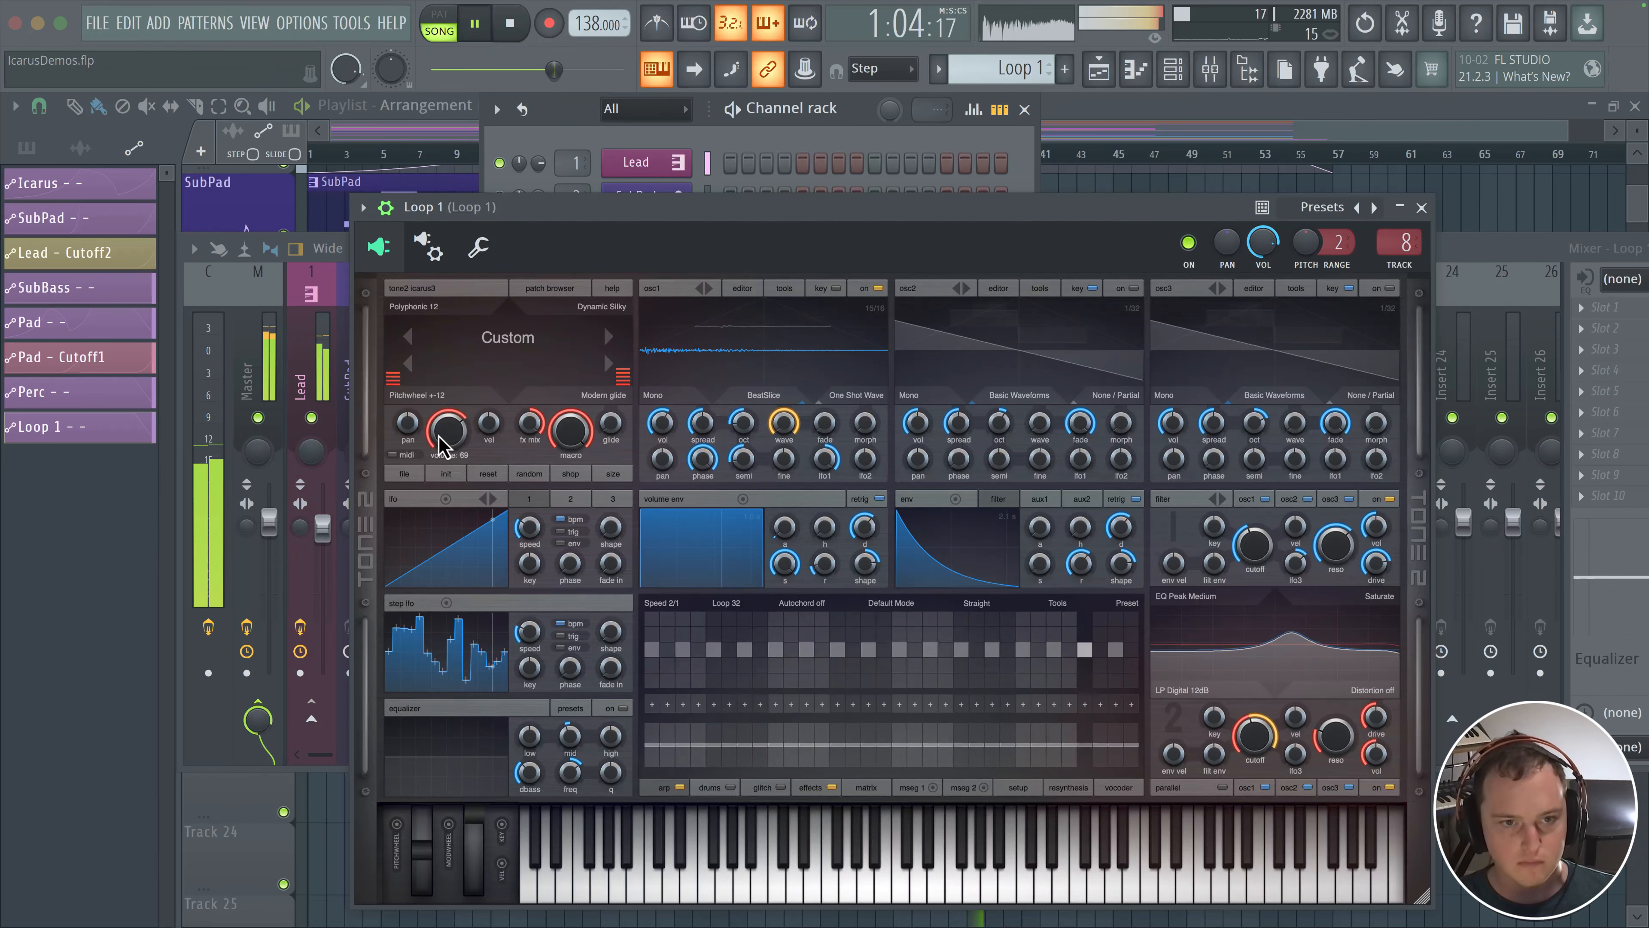
drag(439, 435, 436, 444)
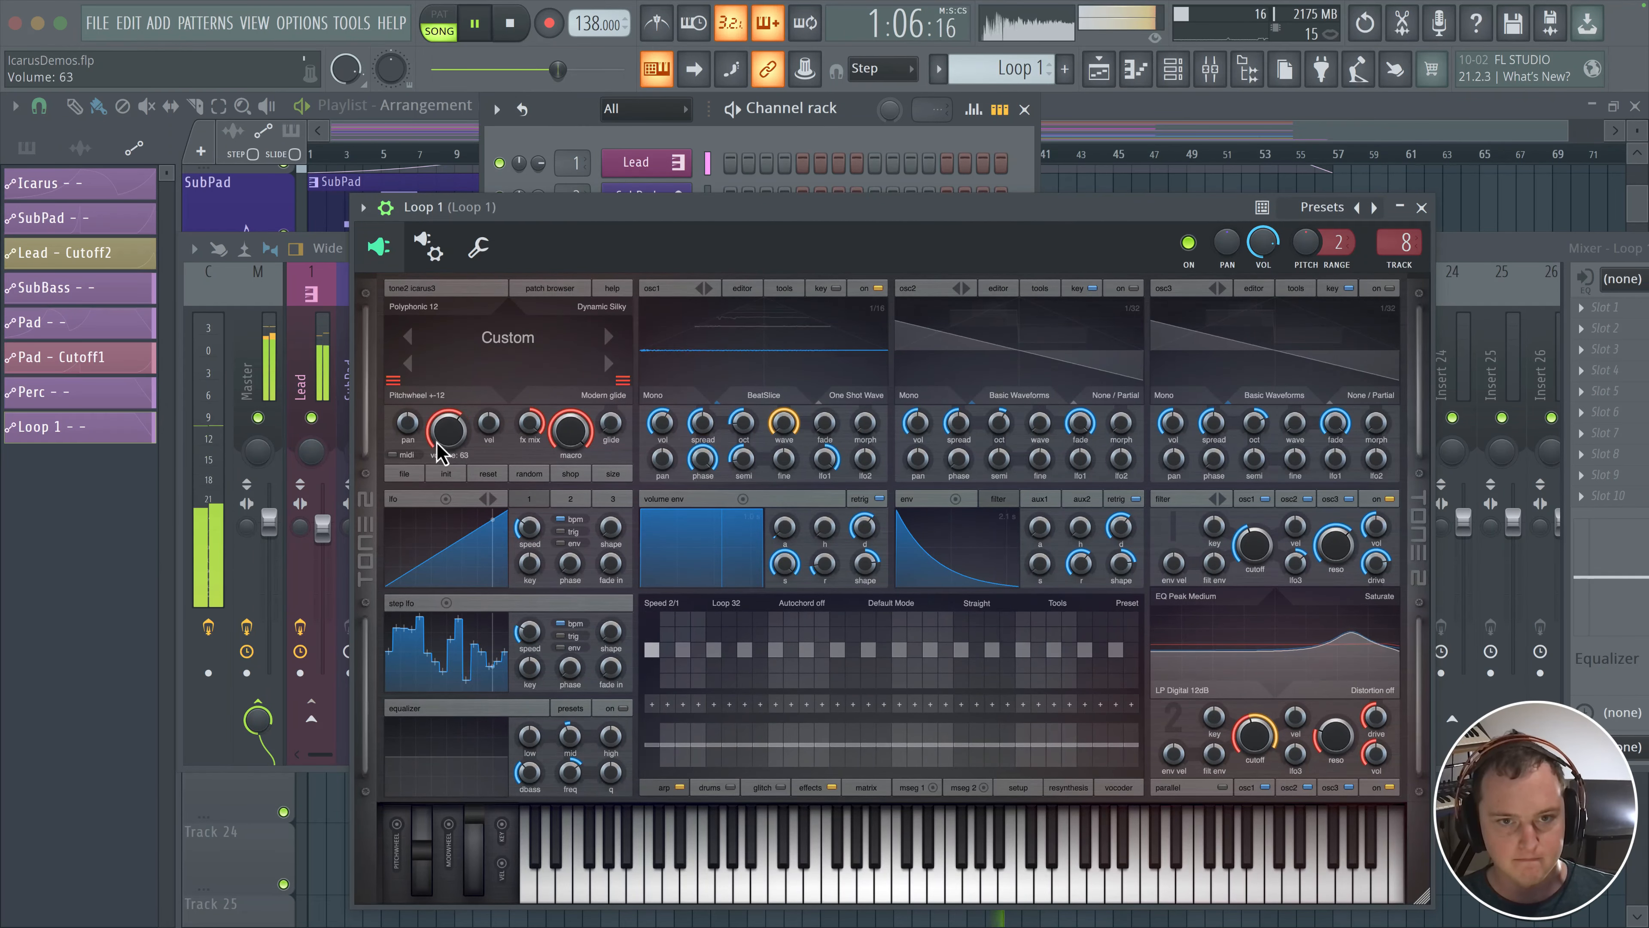
click(1421, 208)
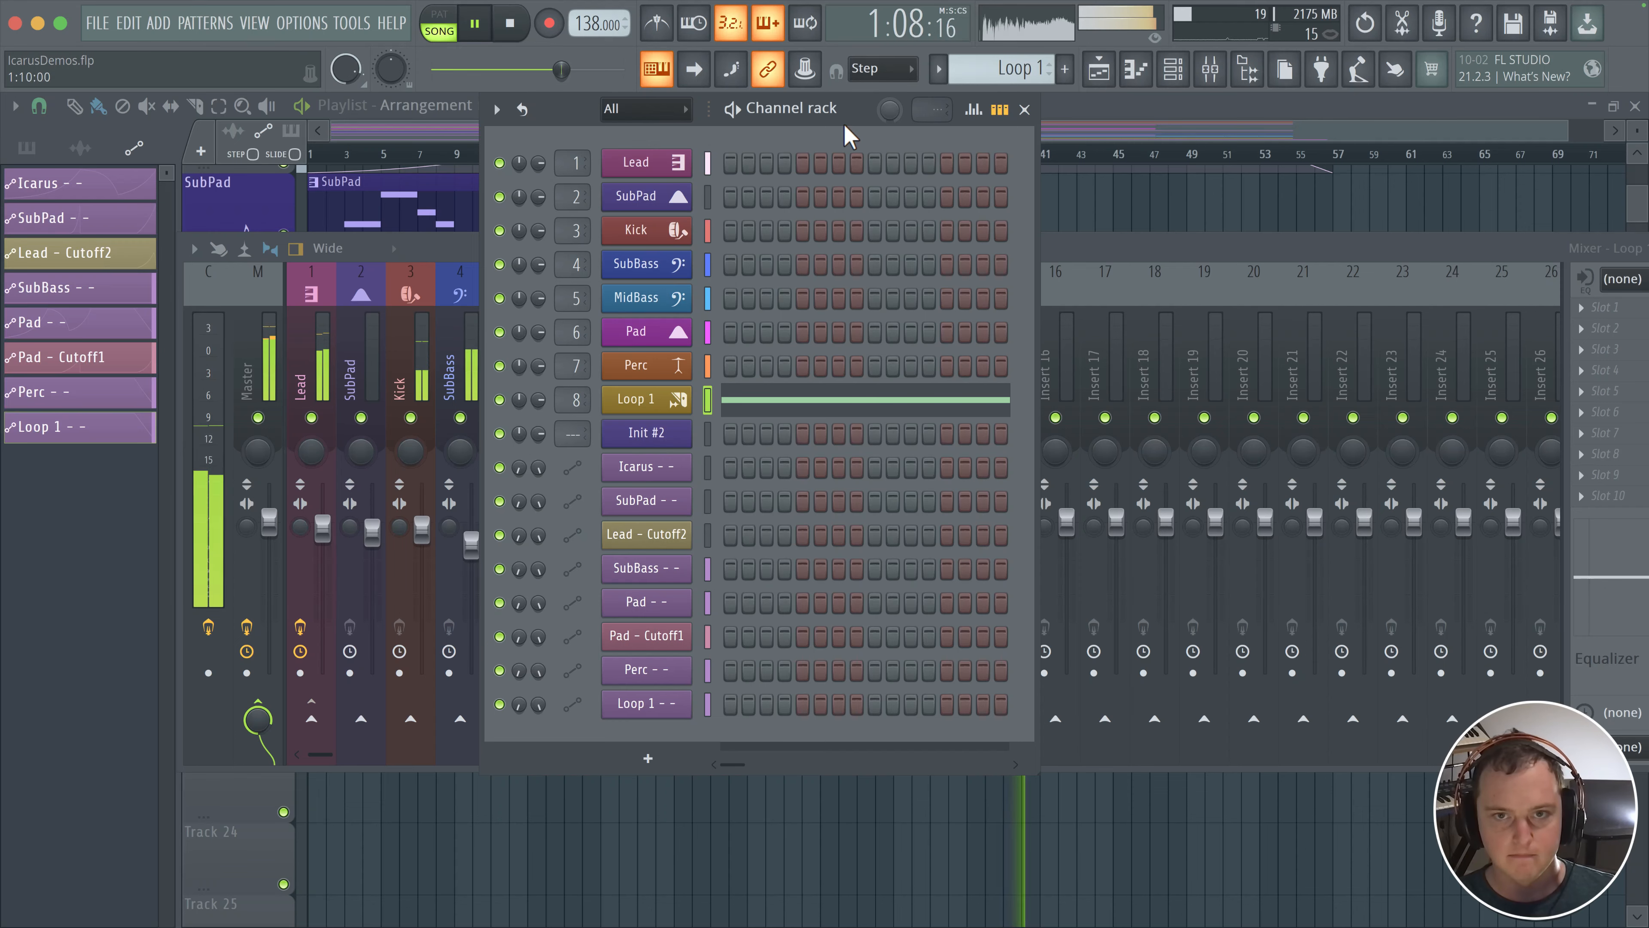
Move the channel rack aside, lower Loop 1's mixer fader slightly, and solo its track
drag(849, 137, 1387, 132)
mouse_move(669, 528)
mouse_down()
mouse_move(685, 572)
mouse_move(681, 554)
mouse_up()
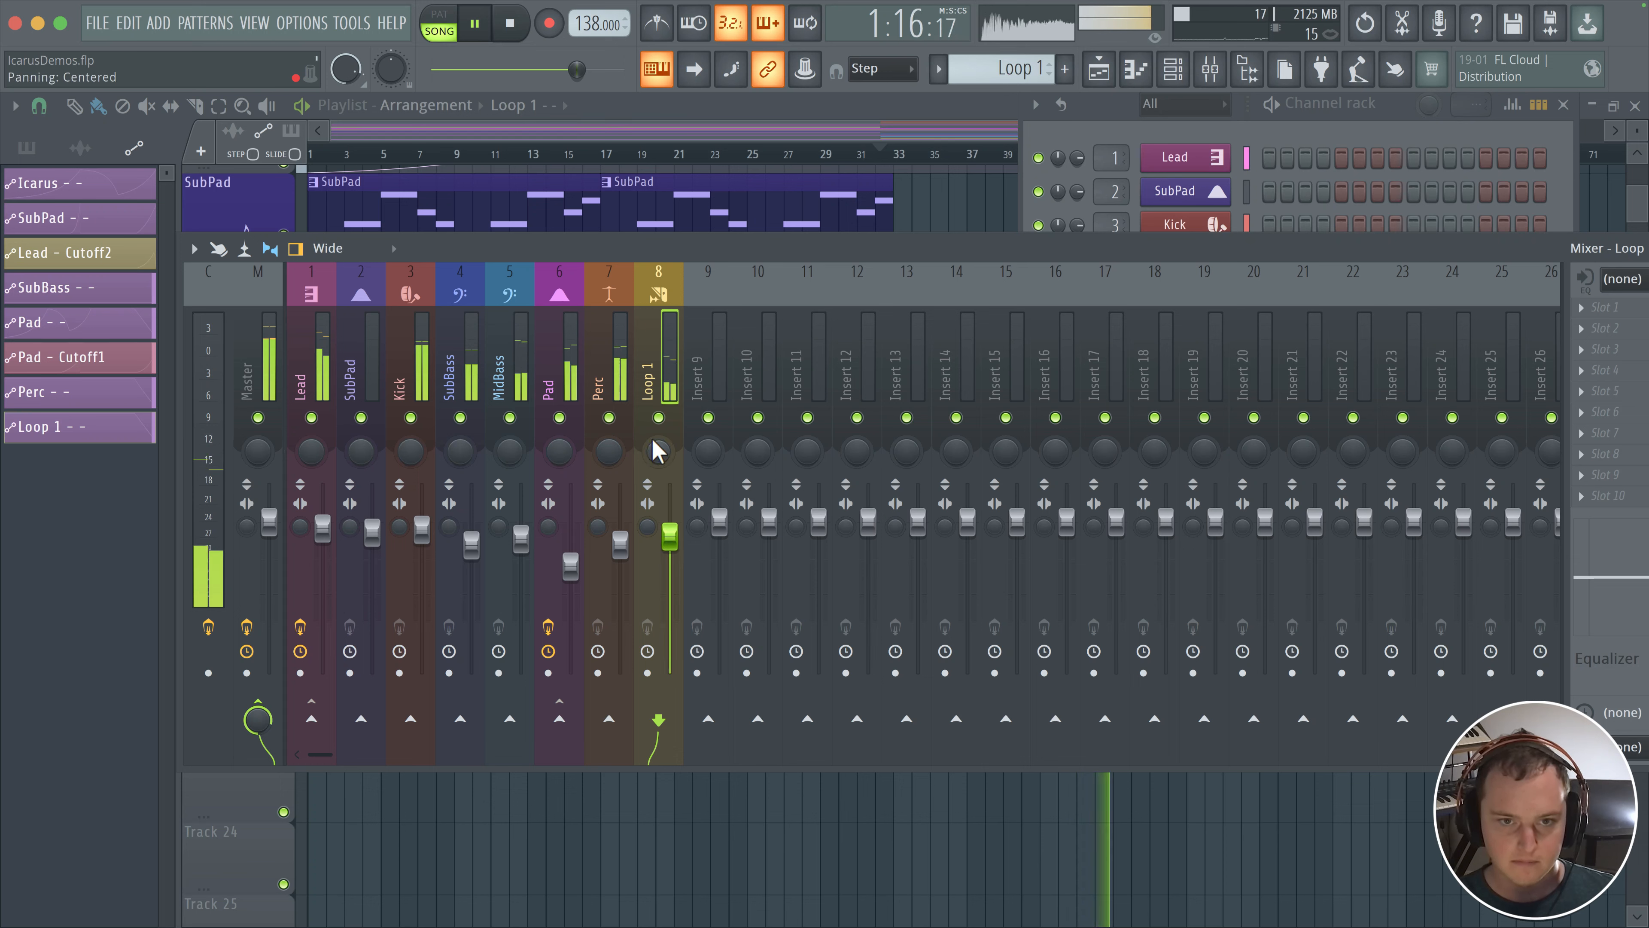
right_click(658, 418)
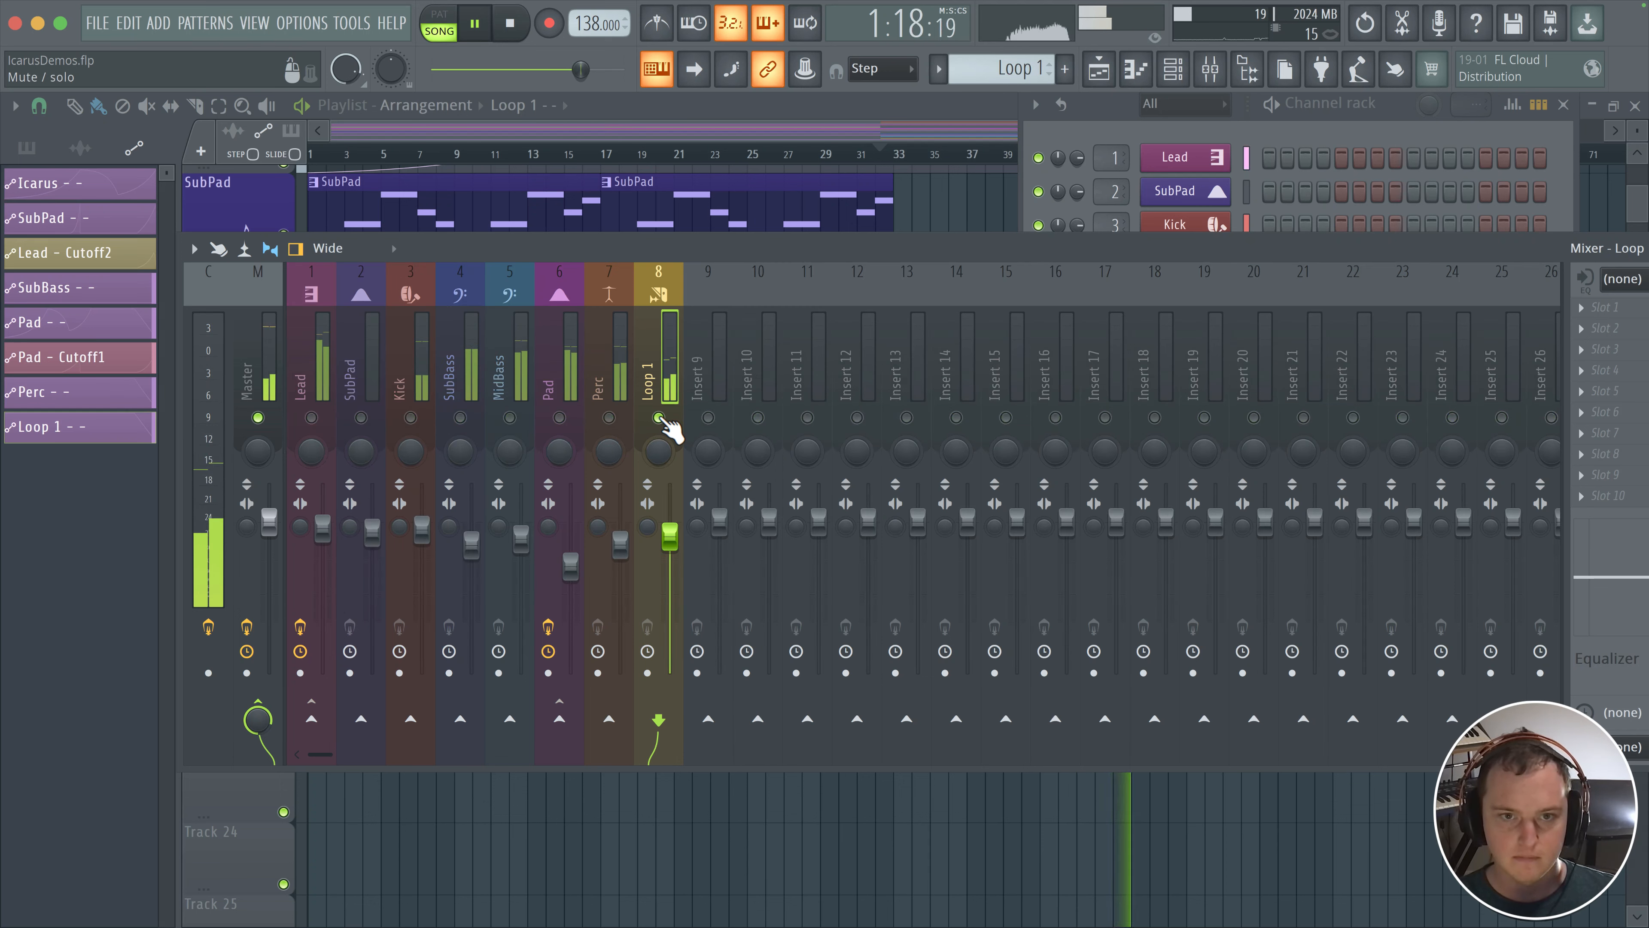
key(space)
right_click(658, 418)
Reopen the Loop 1 instrument, assign MSEG 1 to its main volume, and set the base volume to 0
click(1399, 119)
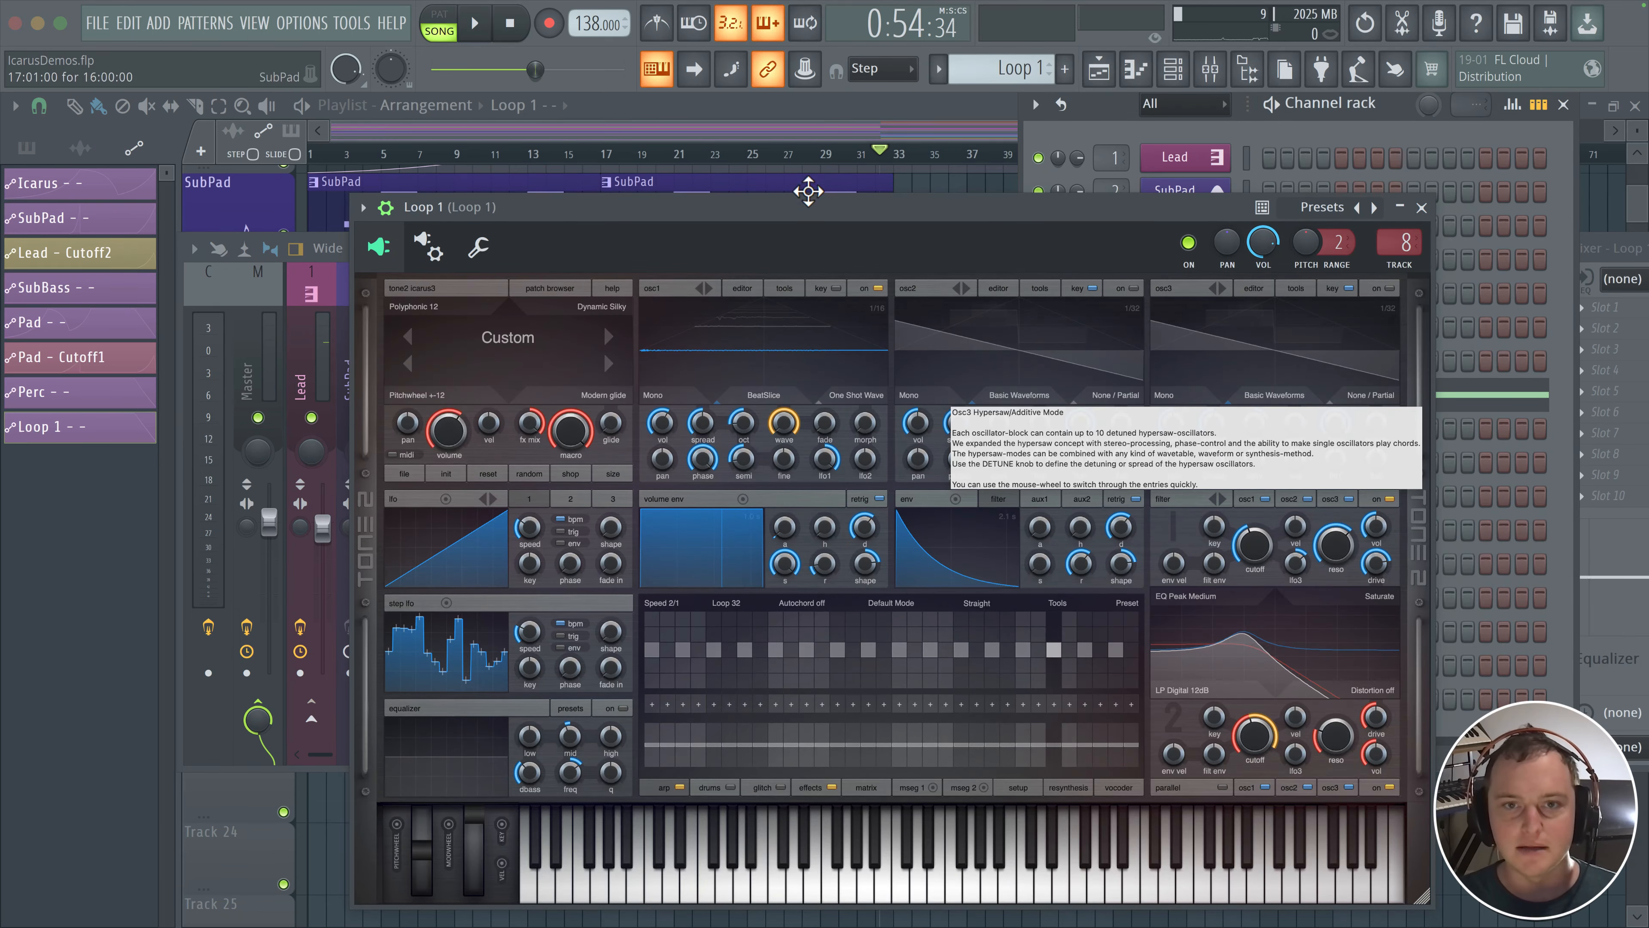
drag(806, 192, 547, 83)
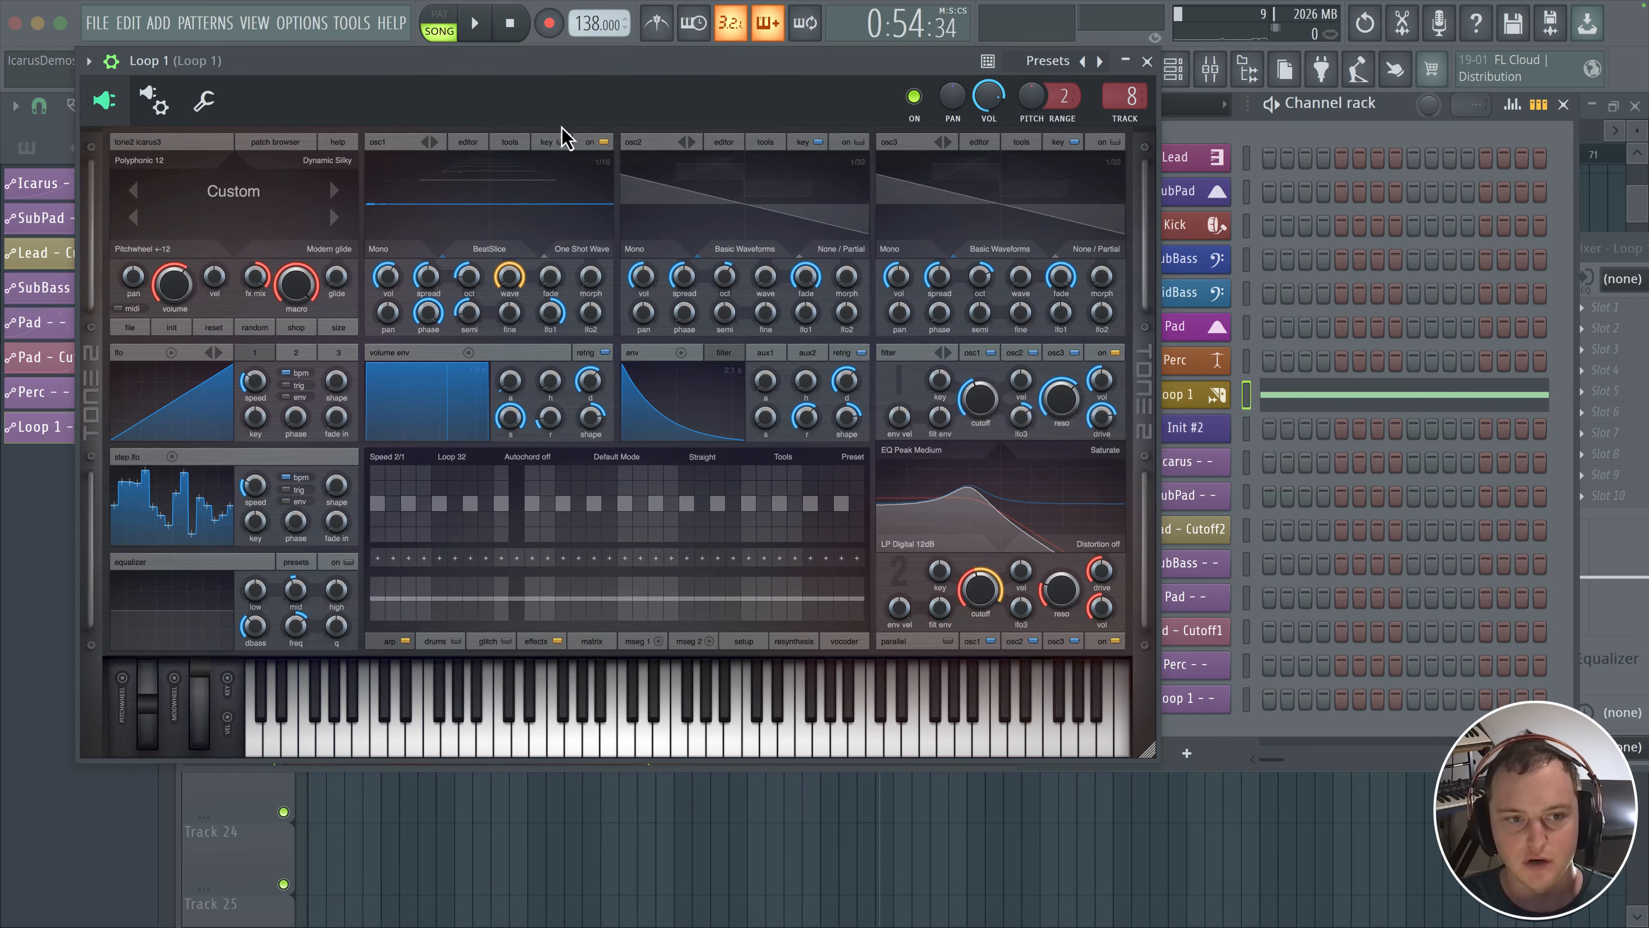
click(645, 641)
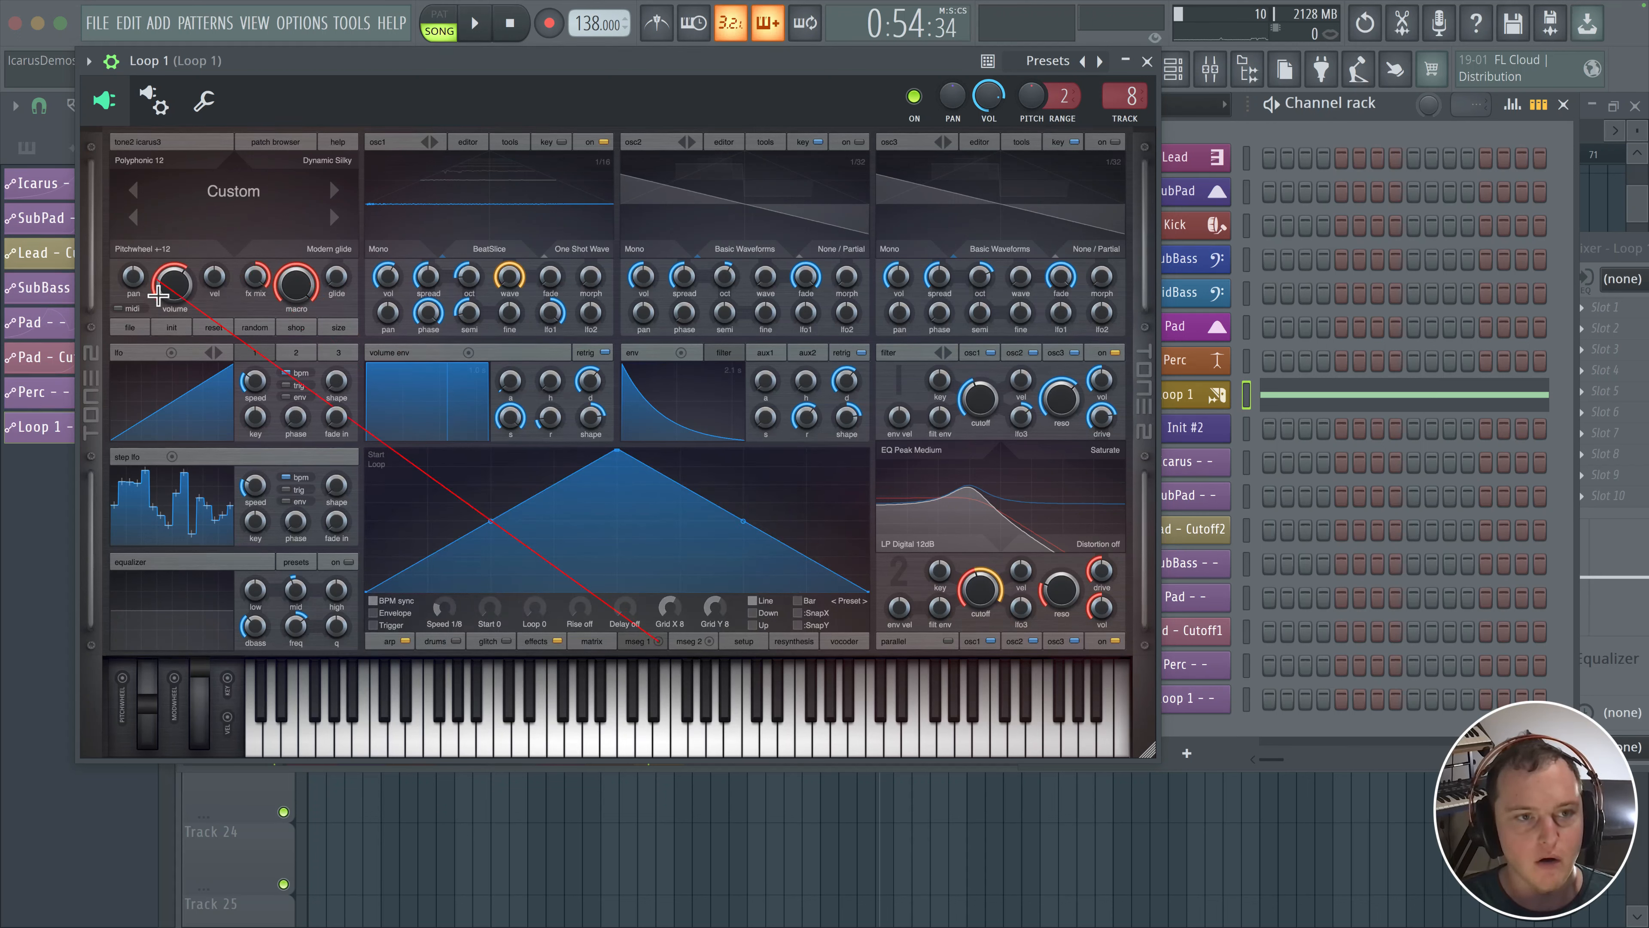
drag(158, 294, 173, 289)
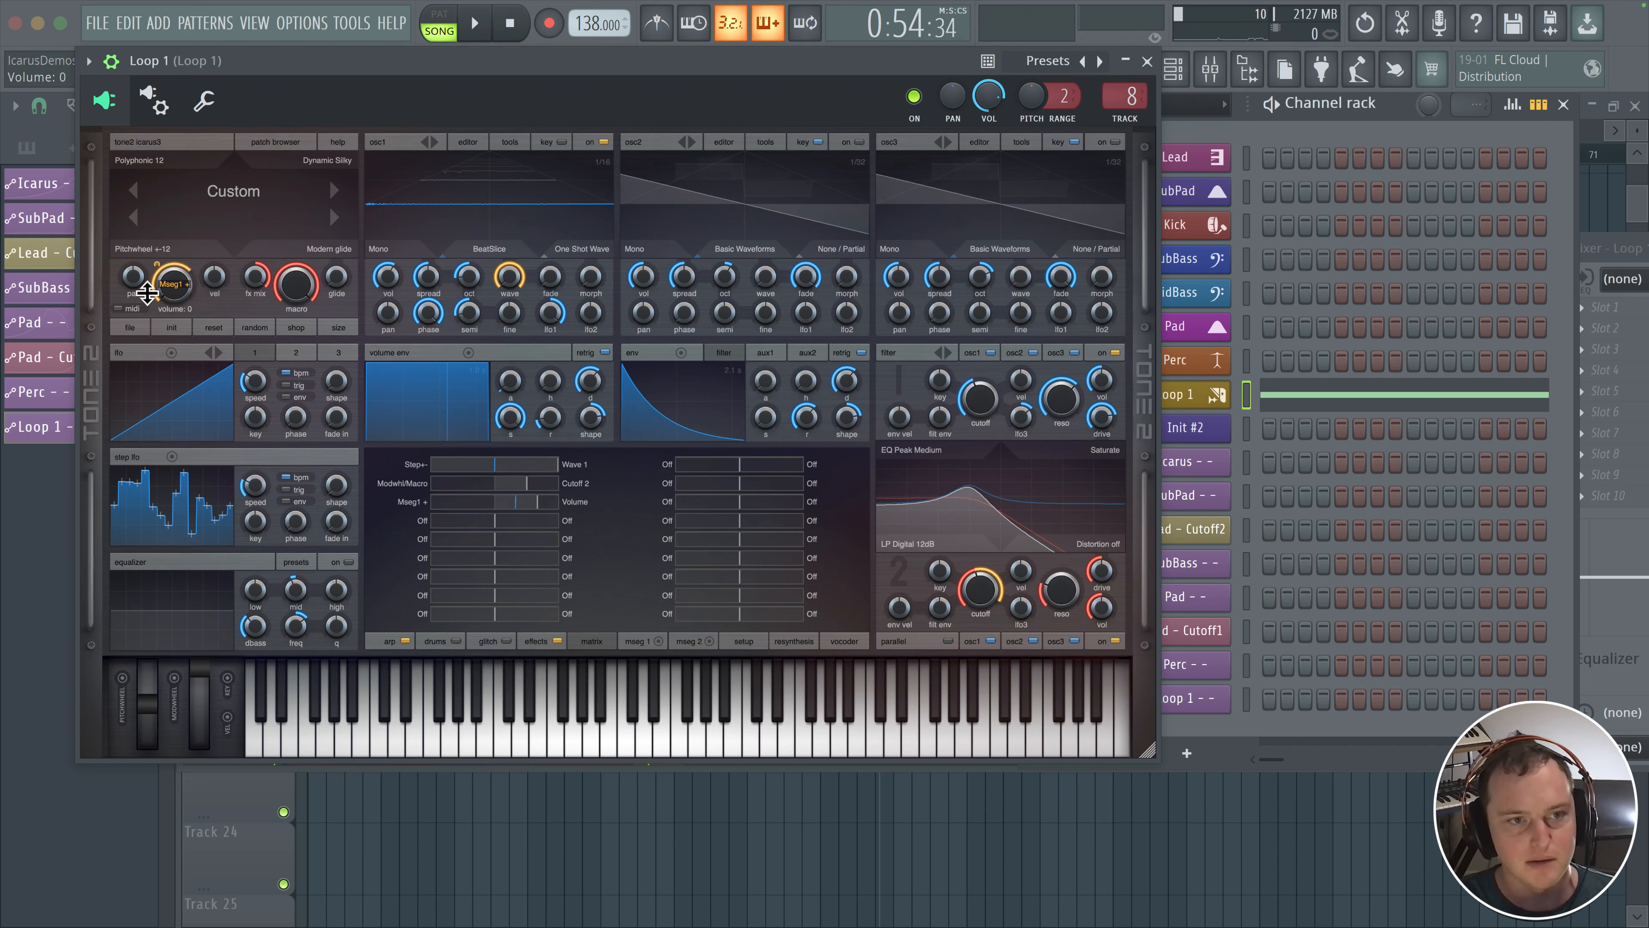
Reshape the MSEG 1 curve into a flat line at maximum across its full length
click(636, 641)
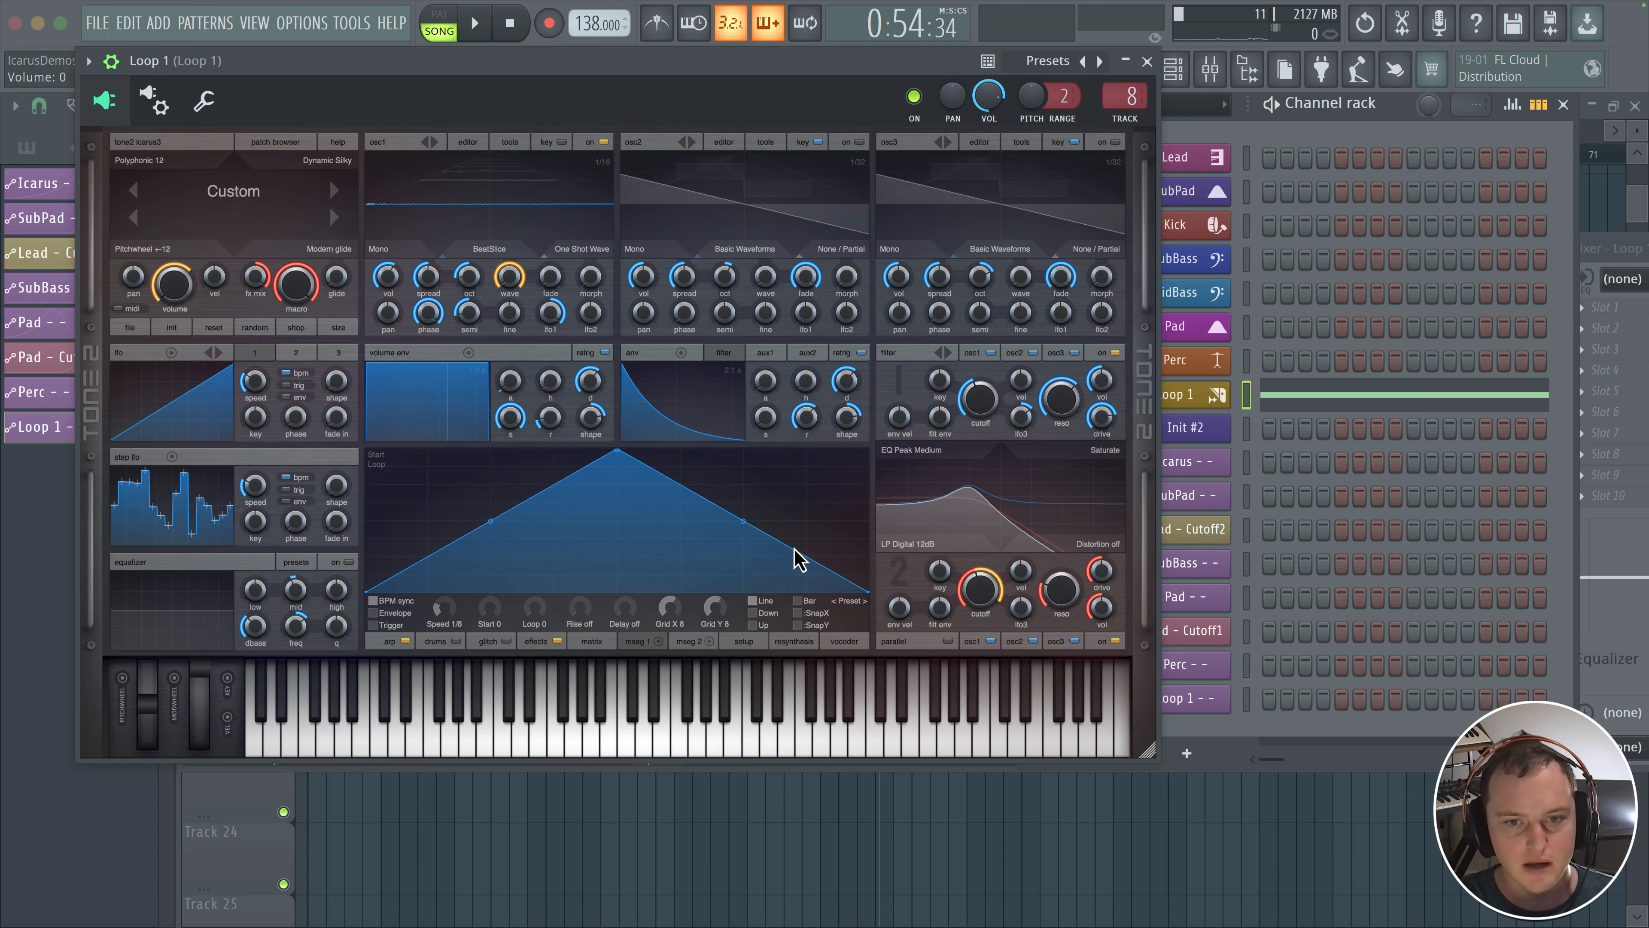
click(869, 596)
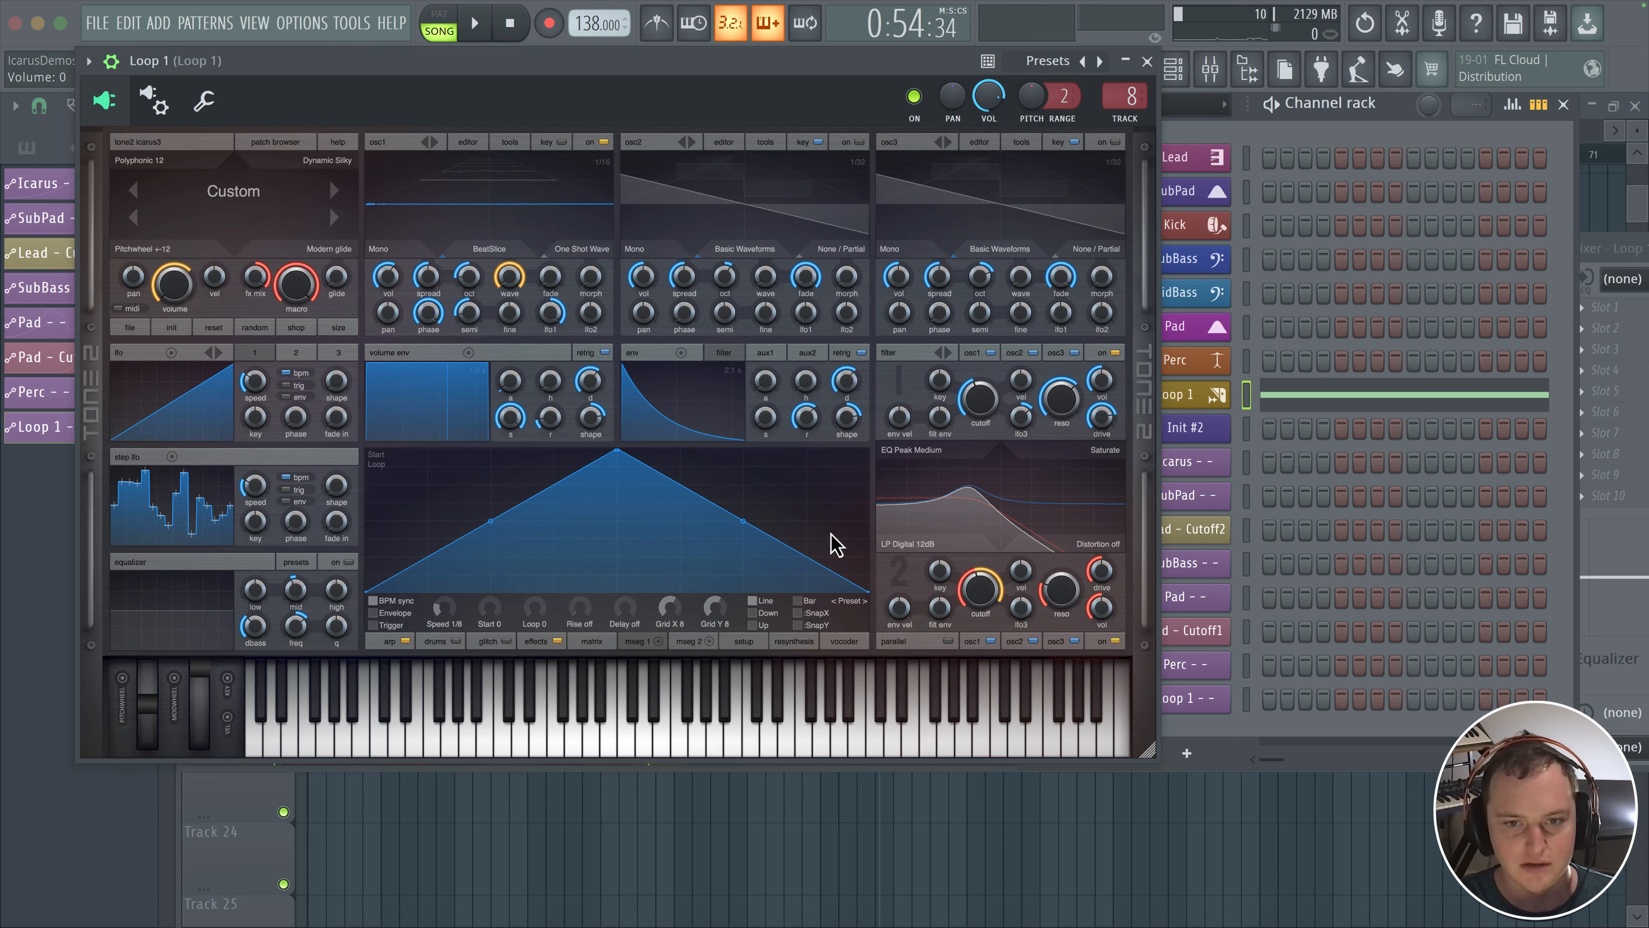
drag(869, 589, 869, 452)
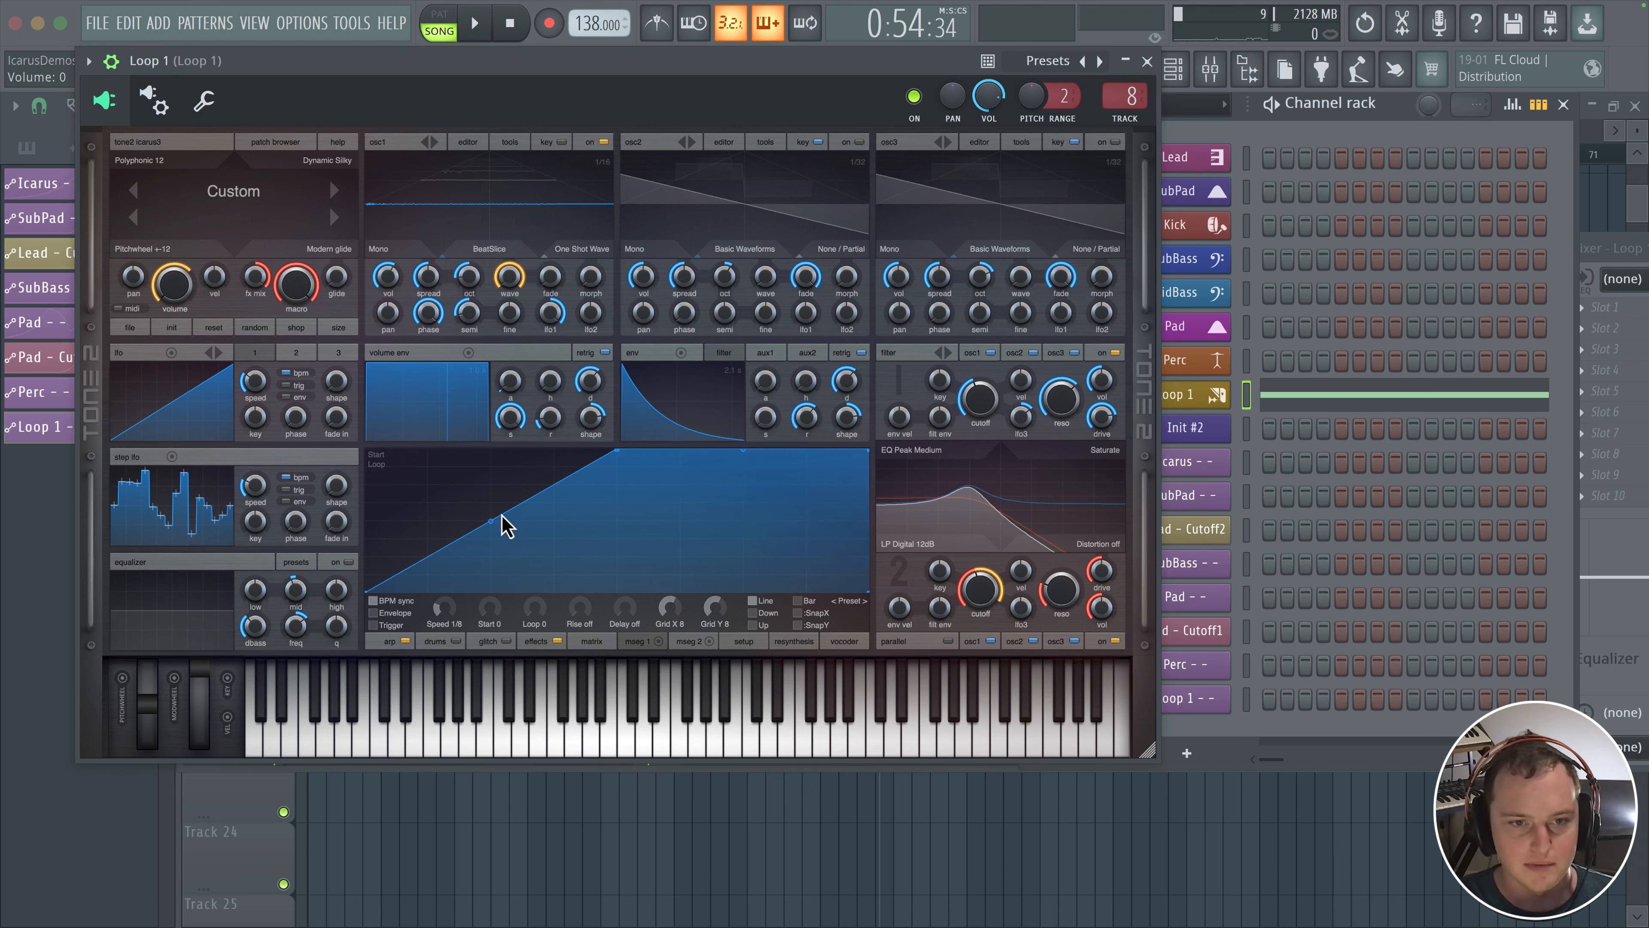
drag(502, 517, 356, 423)
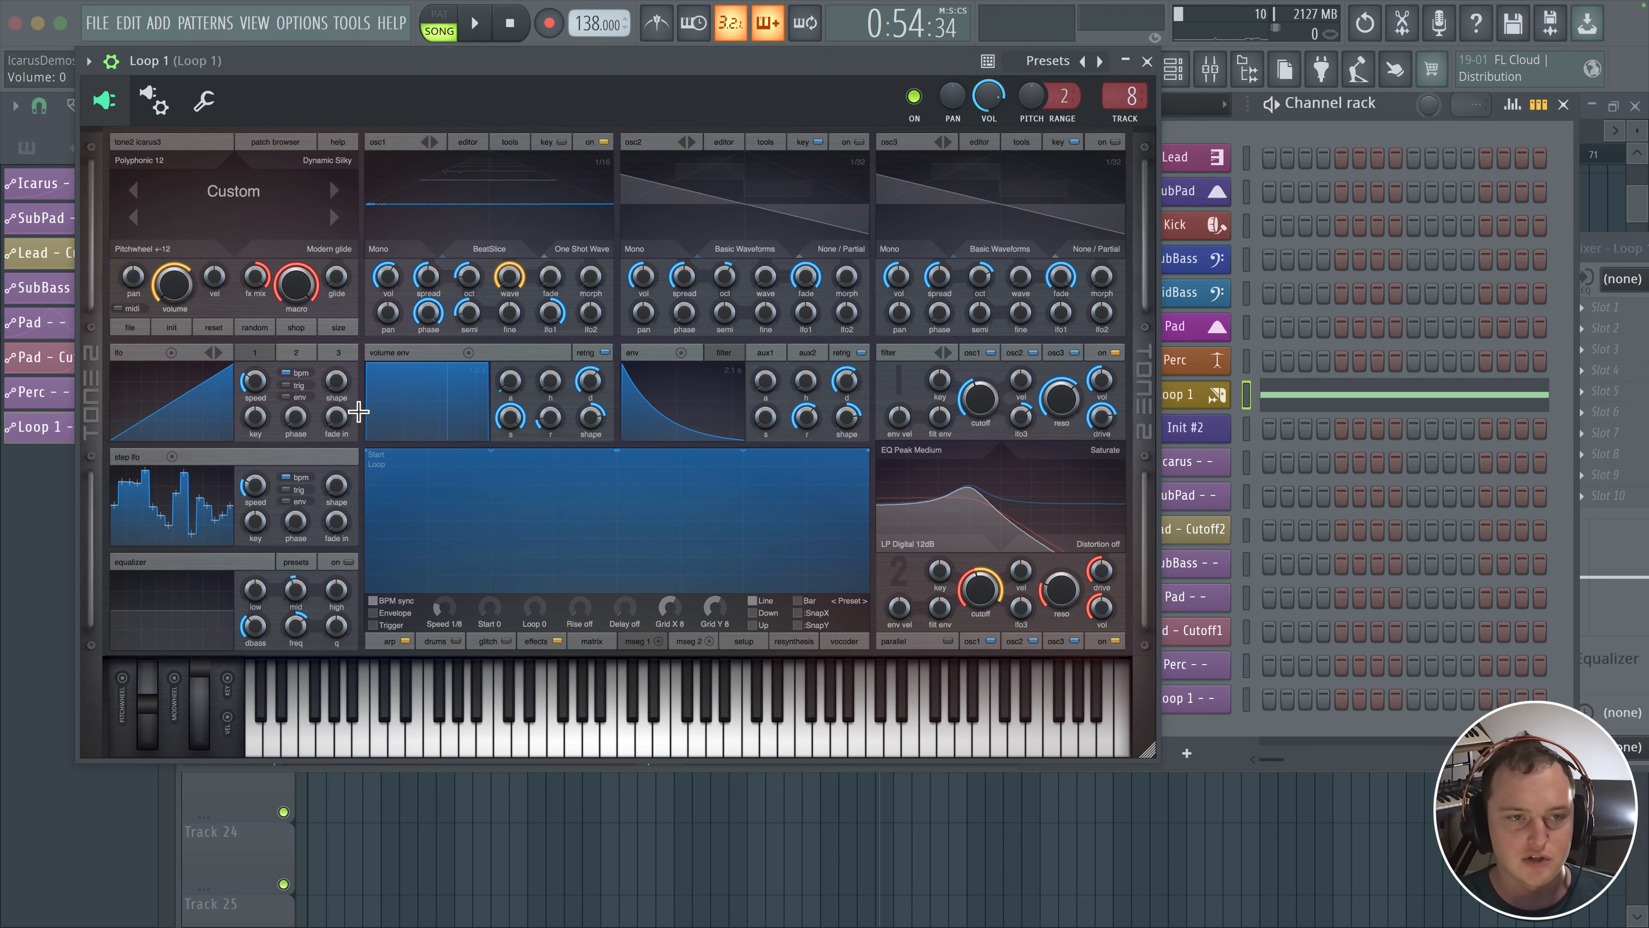
Play the soloed loop while setting the base volume to 5 and adjusting the Mseg1 modulation amount on Volume
key(space)
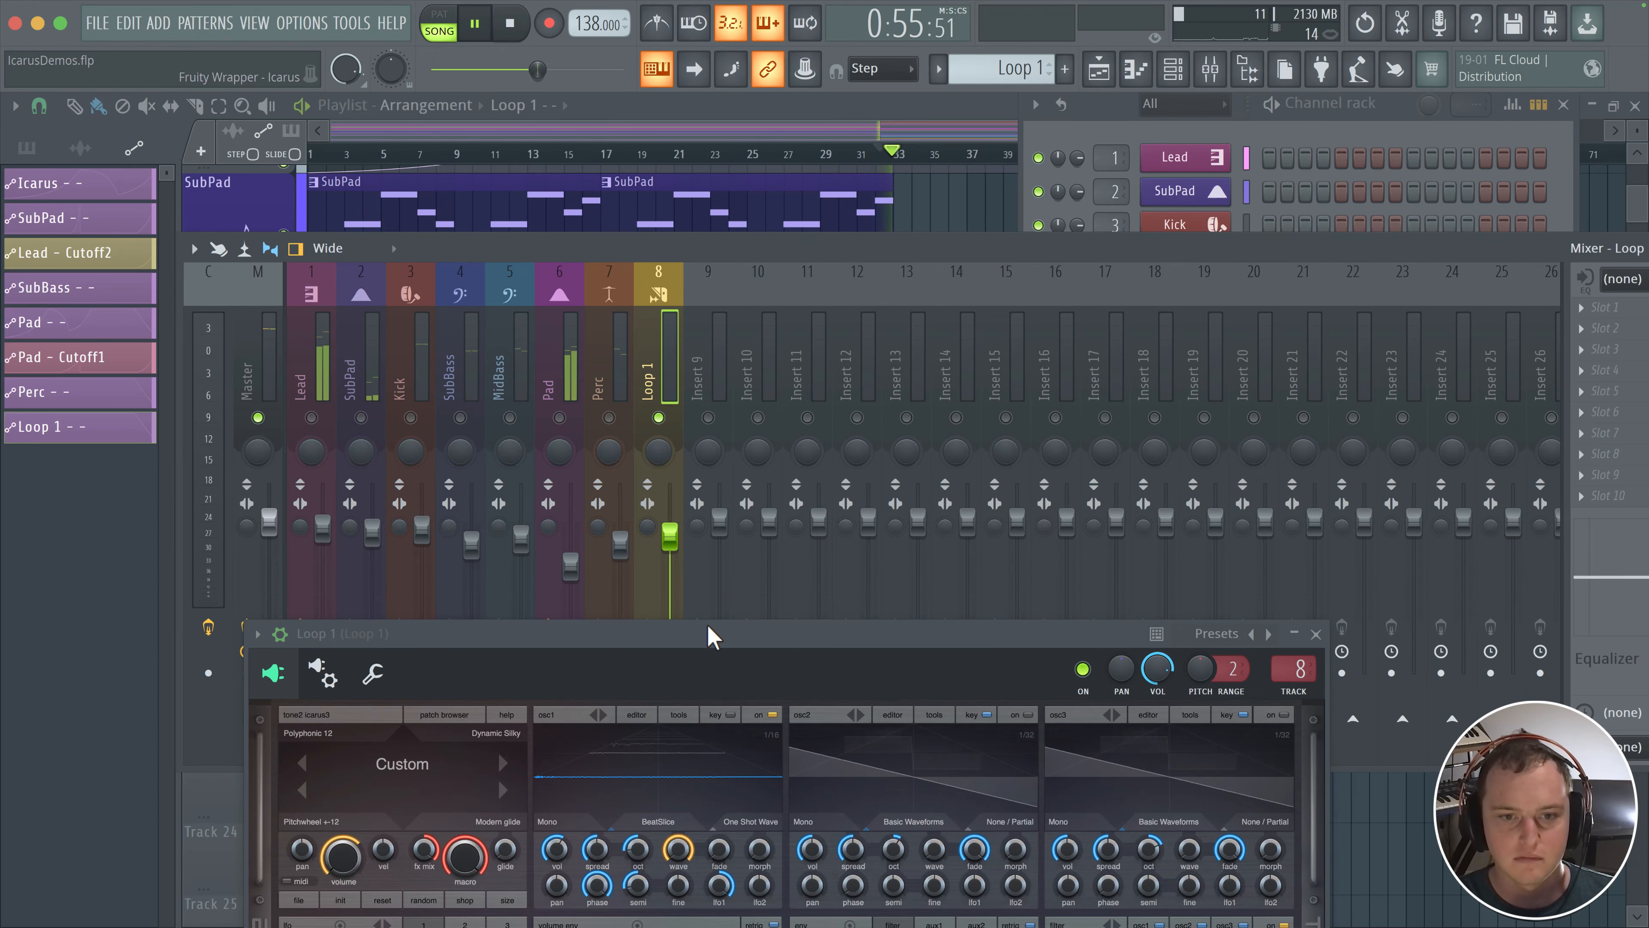
drag(706, 634, 657, 58)
key(space)
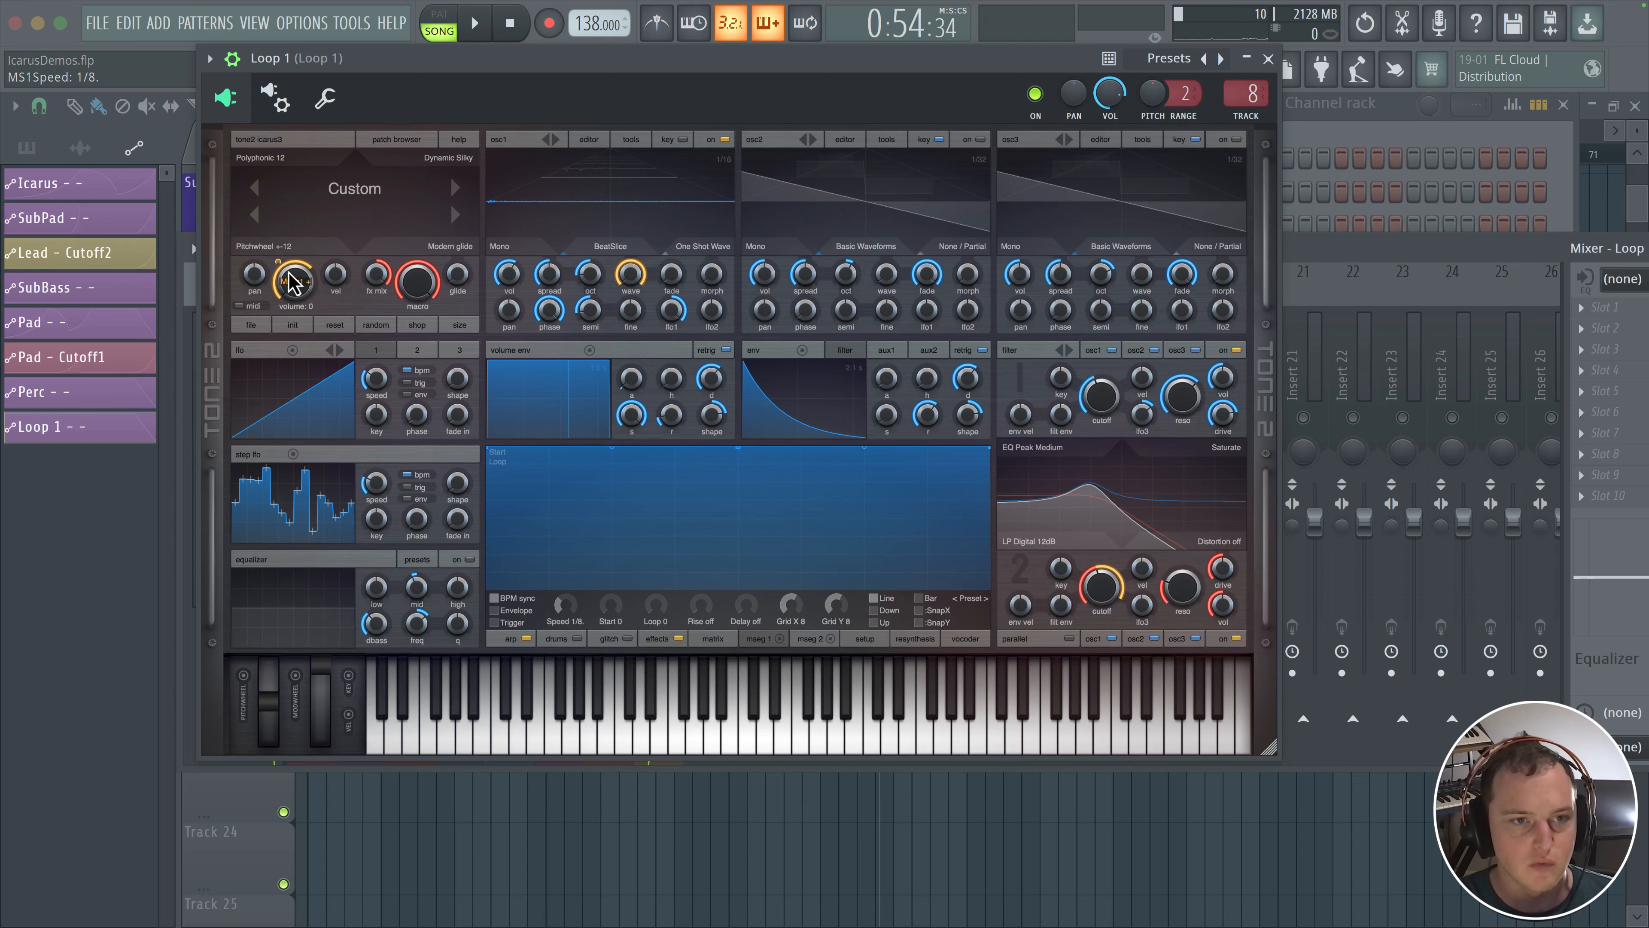
key(space)
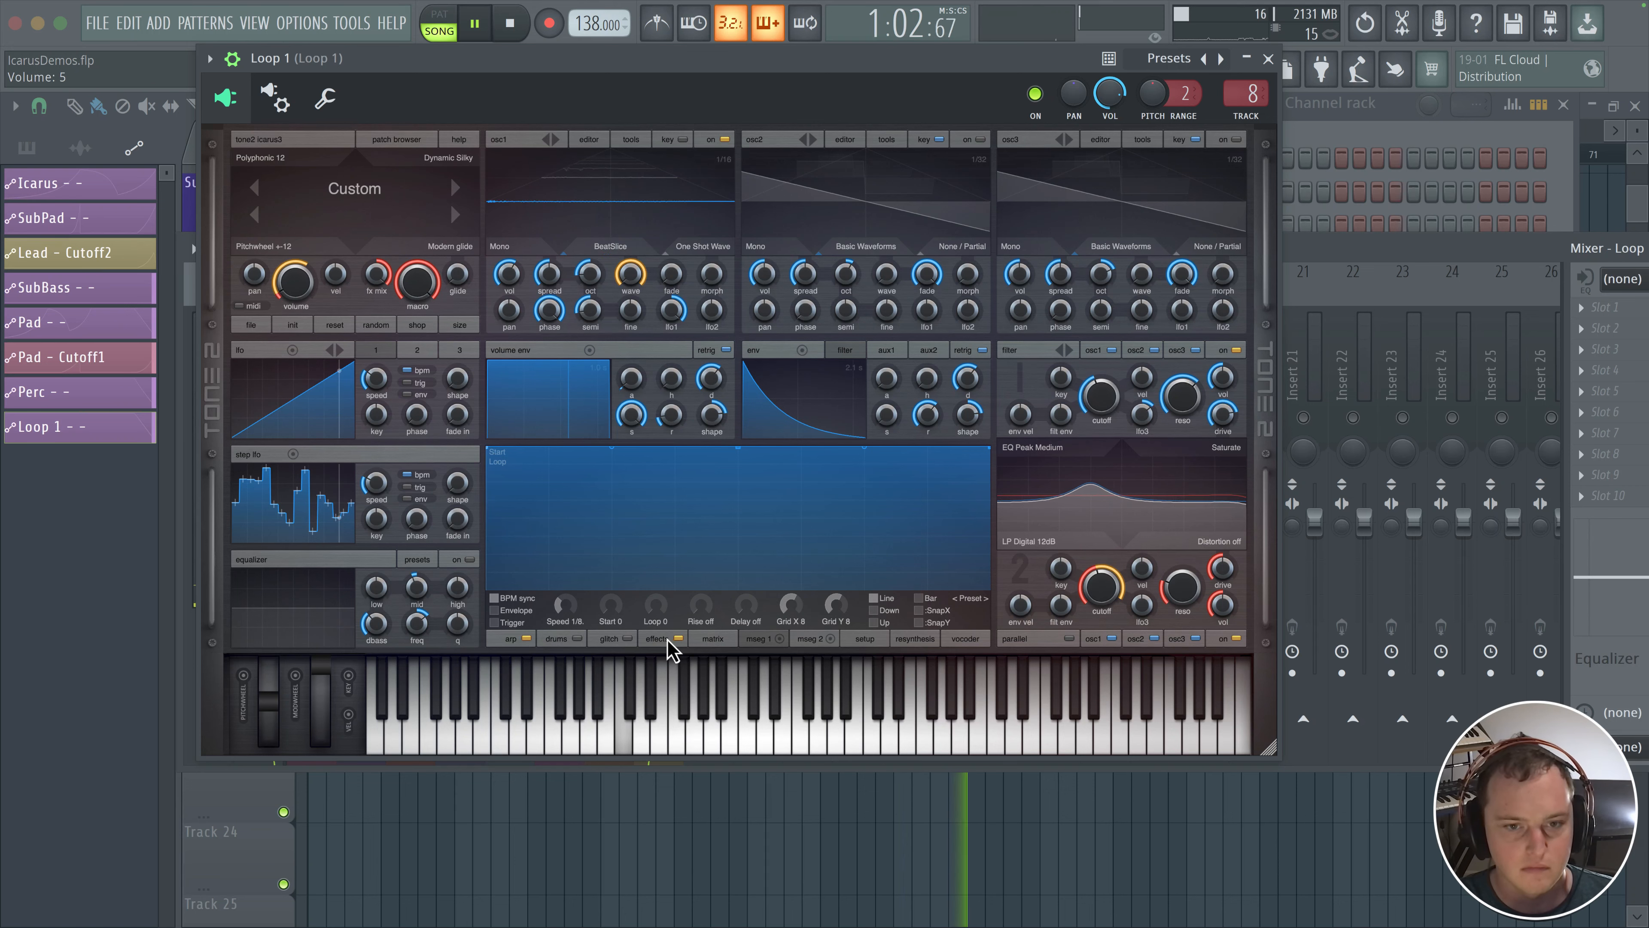
click(708, 640)
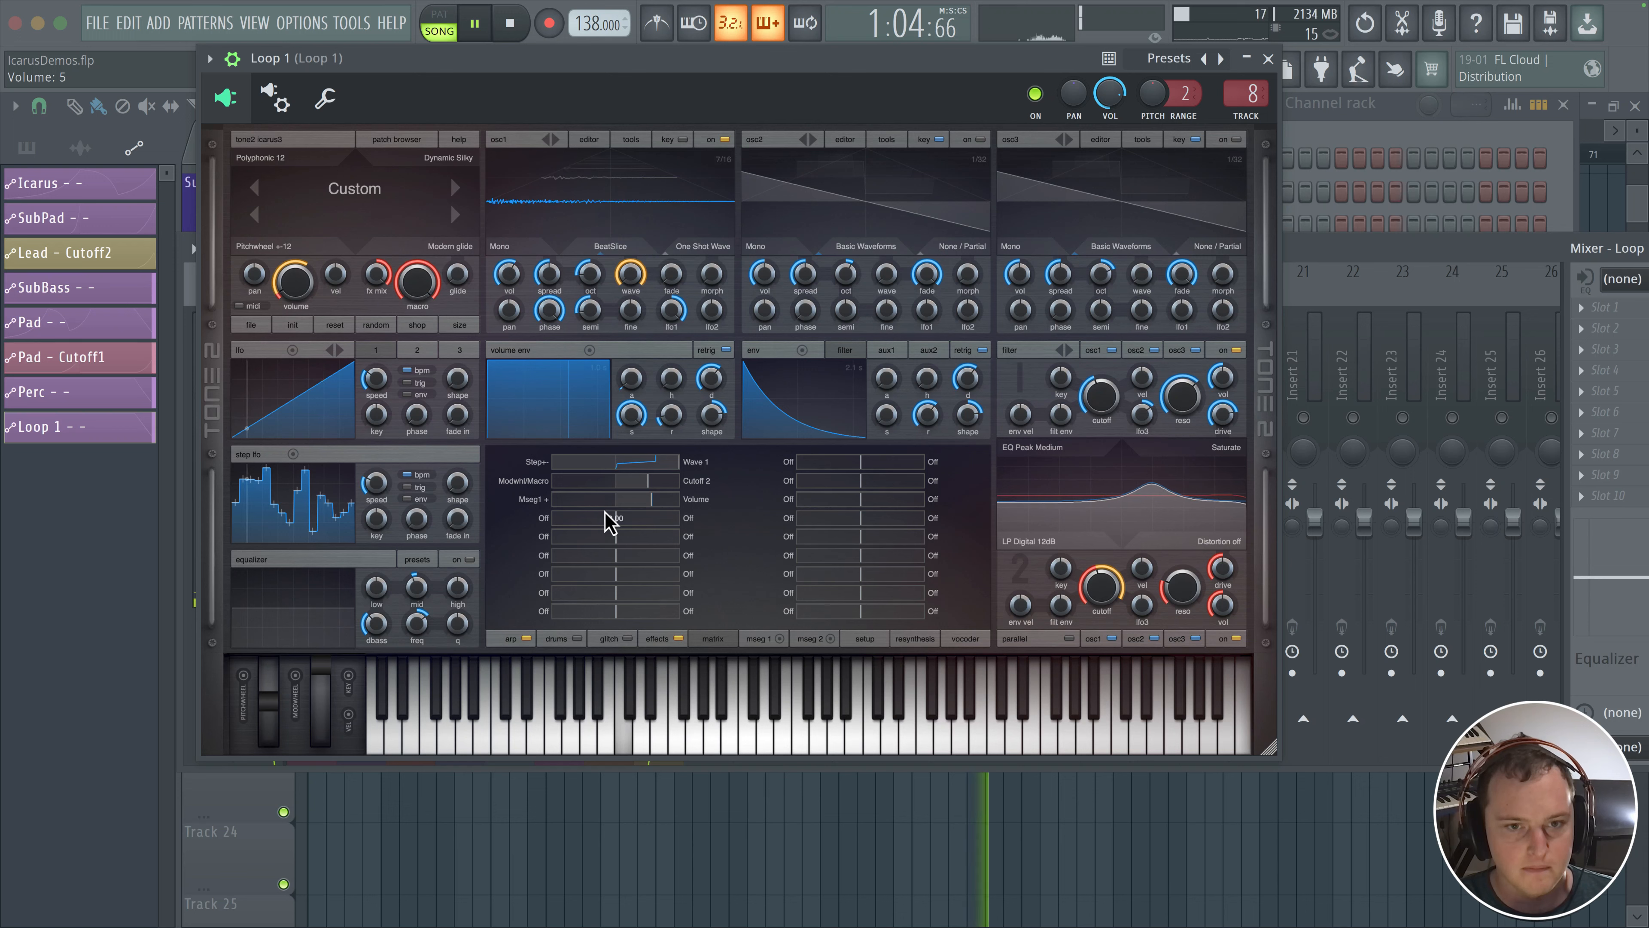
drag(652, 502, 747, 626)
key(space)
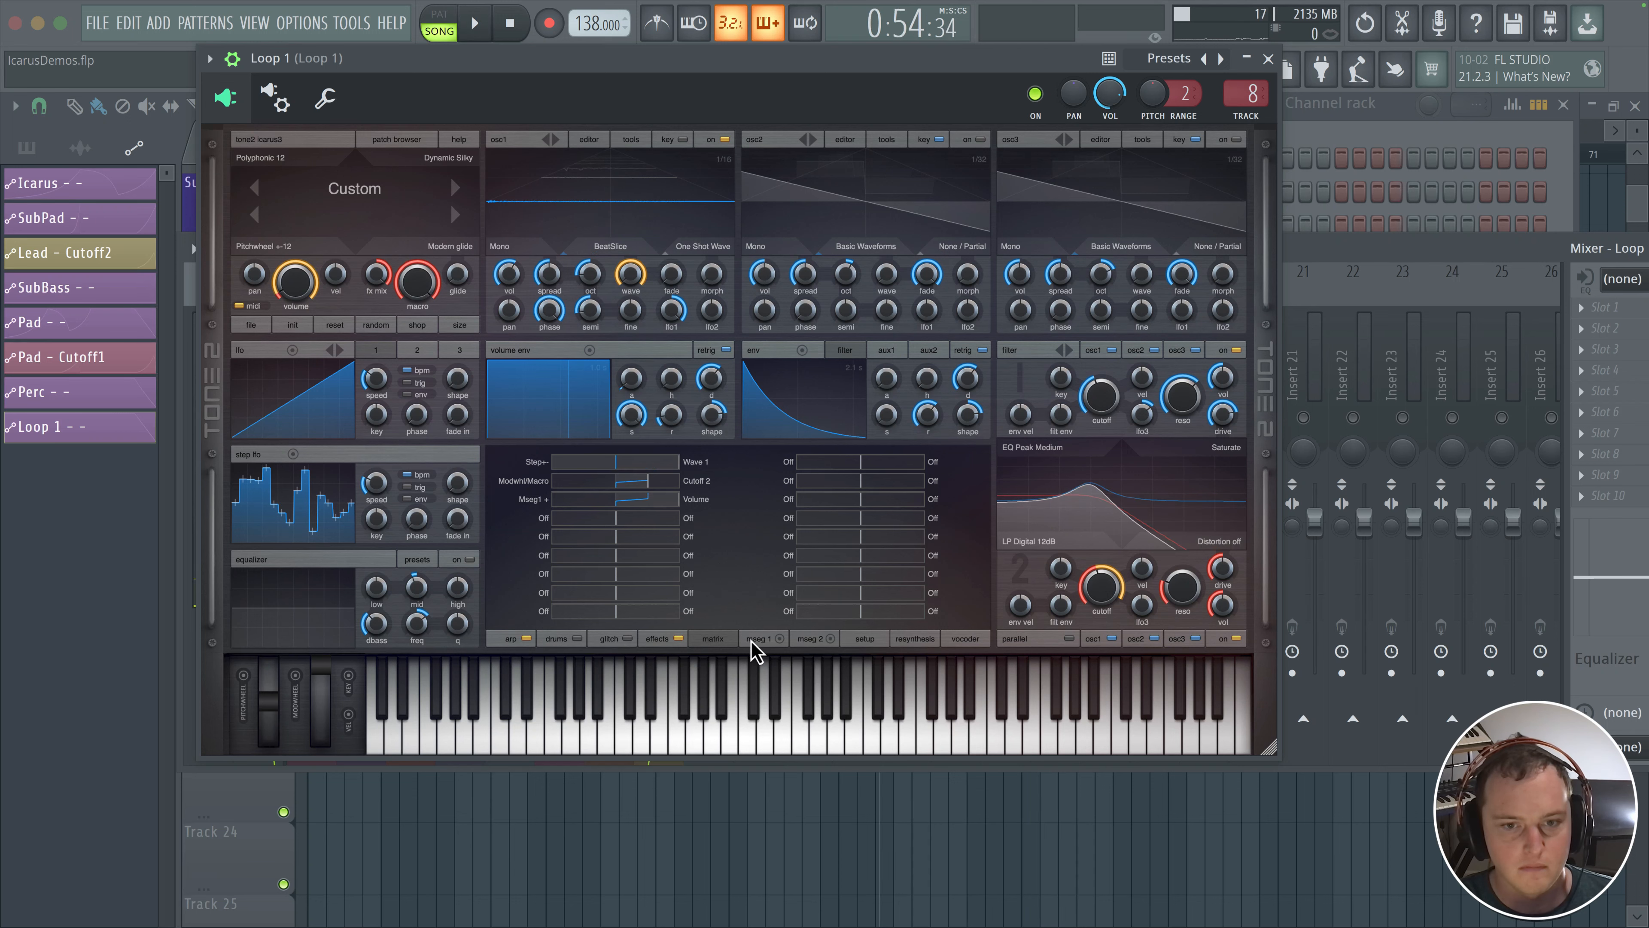
Set MSEG 1's speed to 1/8T with its start point at about half height, and set the base volume to 6
click(754, 639)
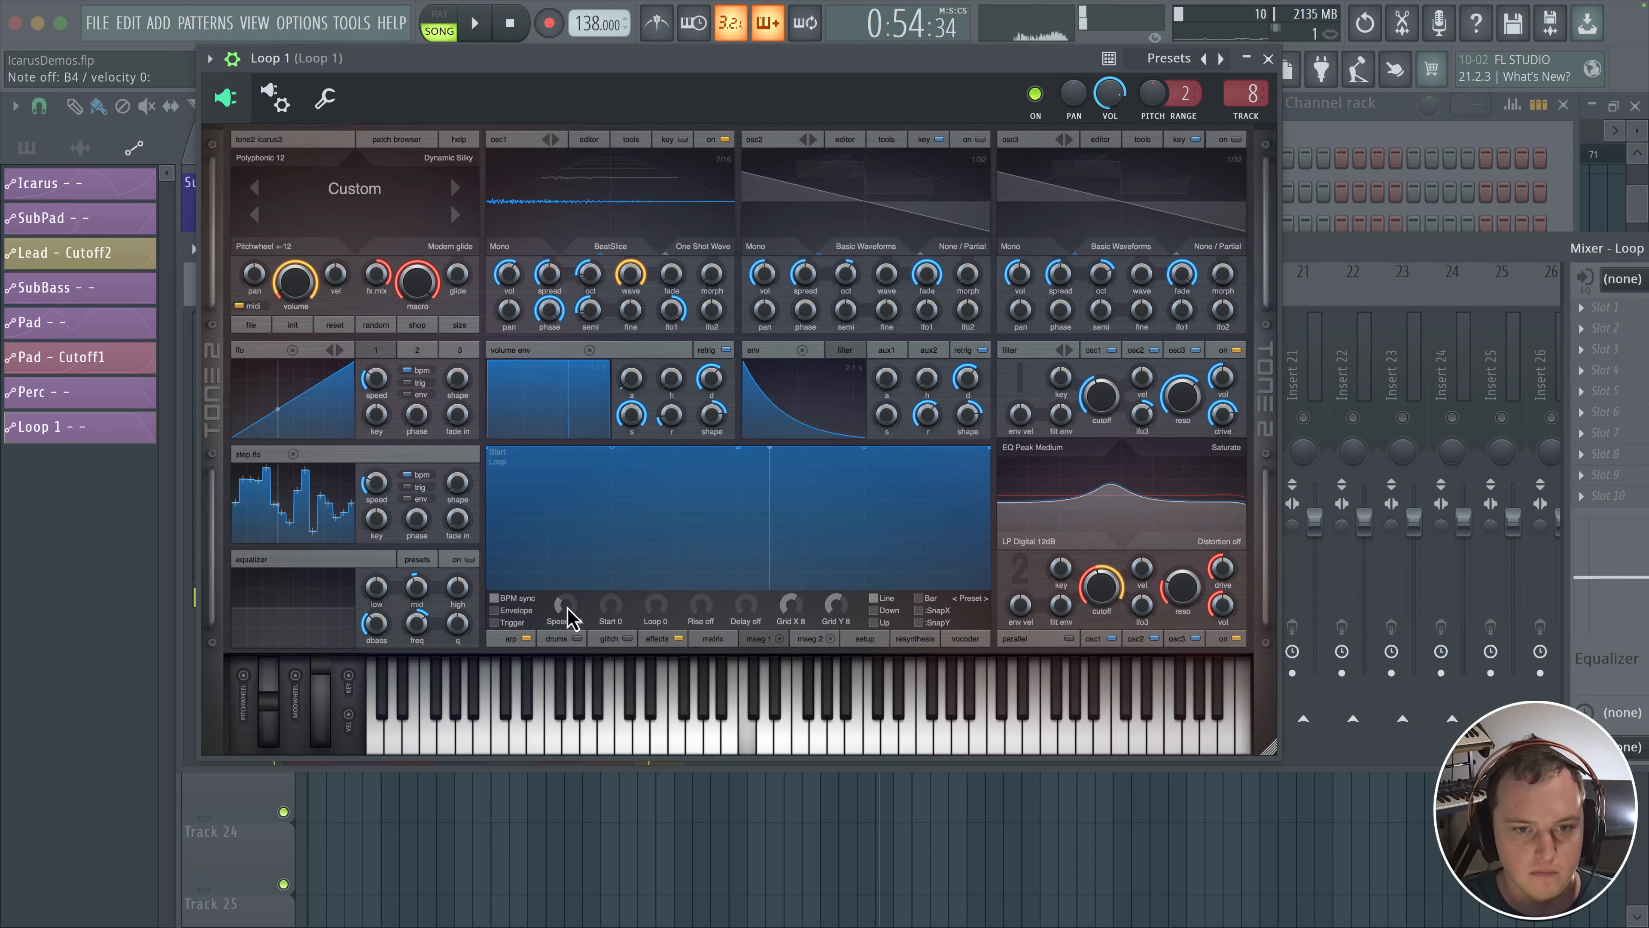
drag(567, 617, 565, 605)
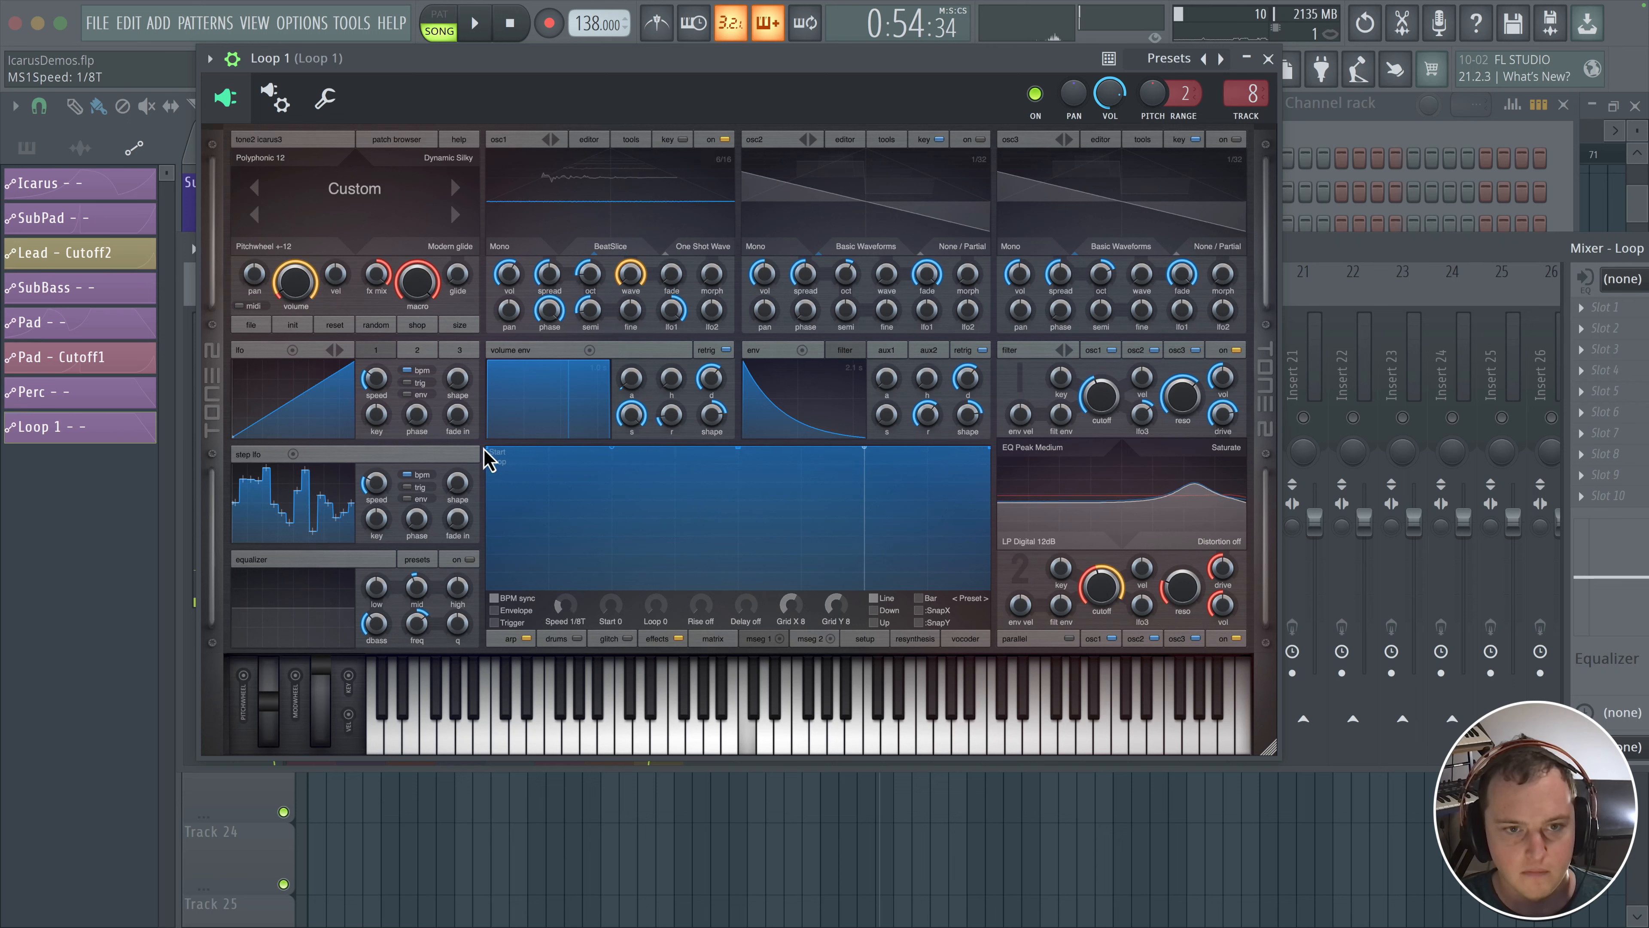
drag(486, 452, 488, 527)
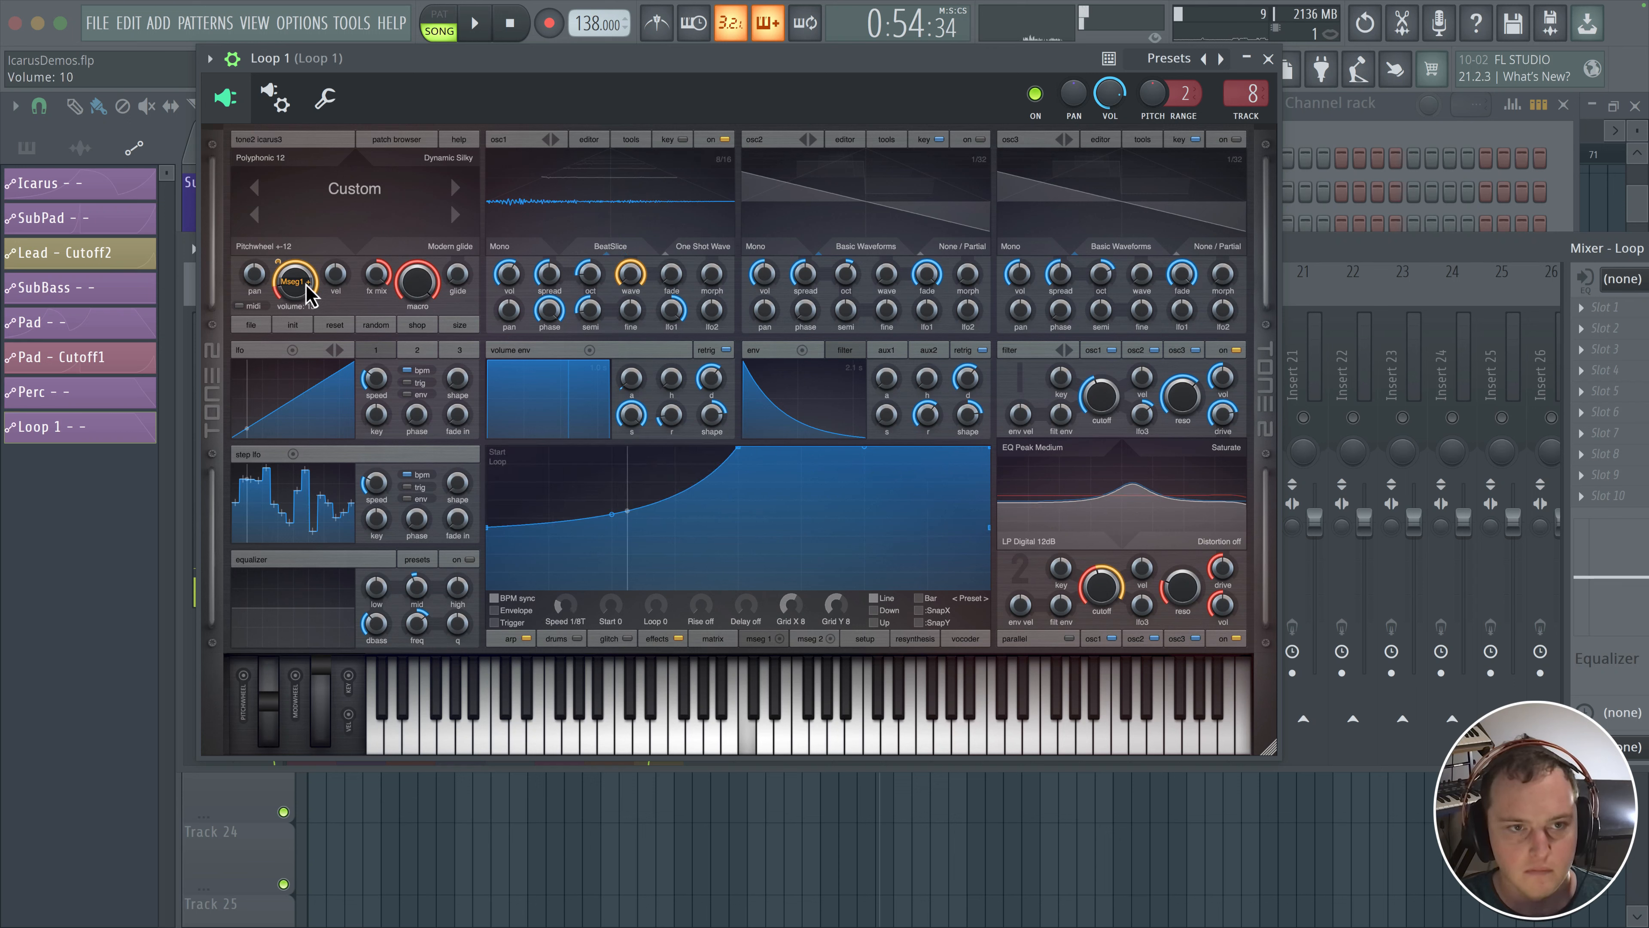
drag(307, 283, 307, 289)
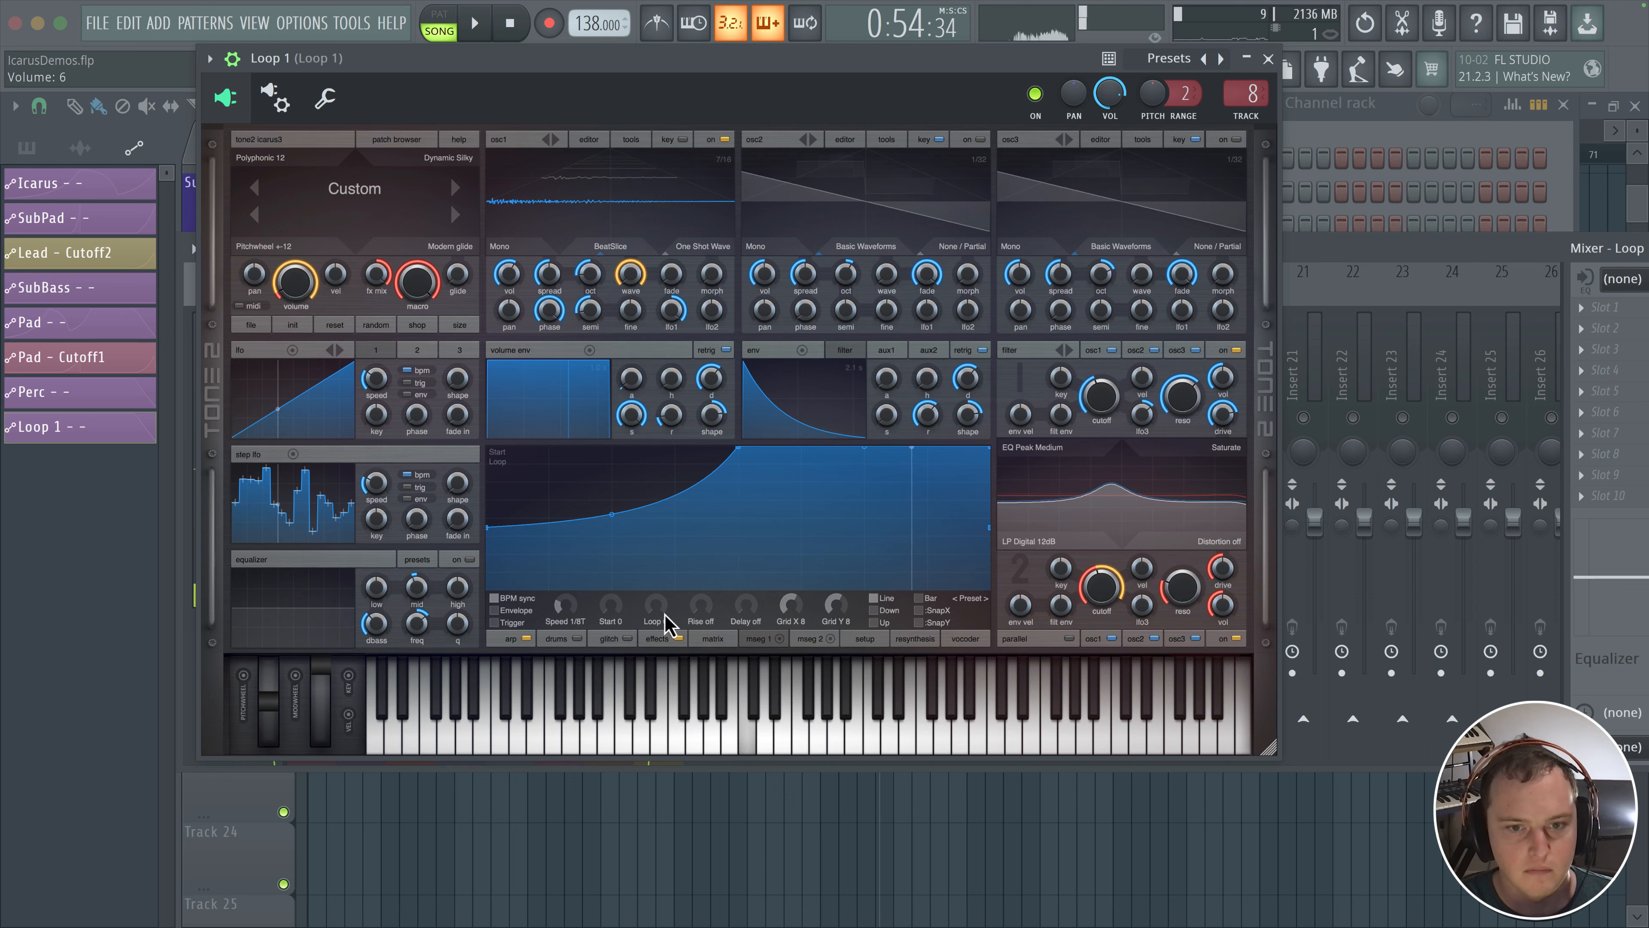
Change the modulation source for Volume in the third matrix slot to the bipolar Mseg1 +-
click(712, 640)
click(571, 488)
mouse_move(547, 592)
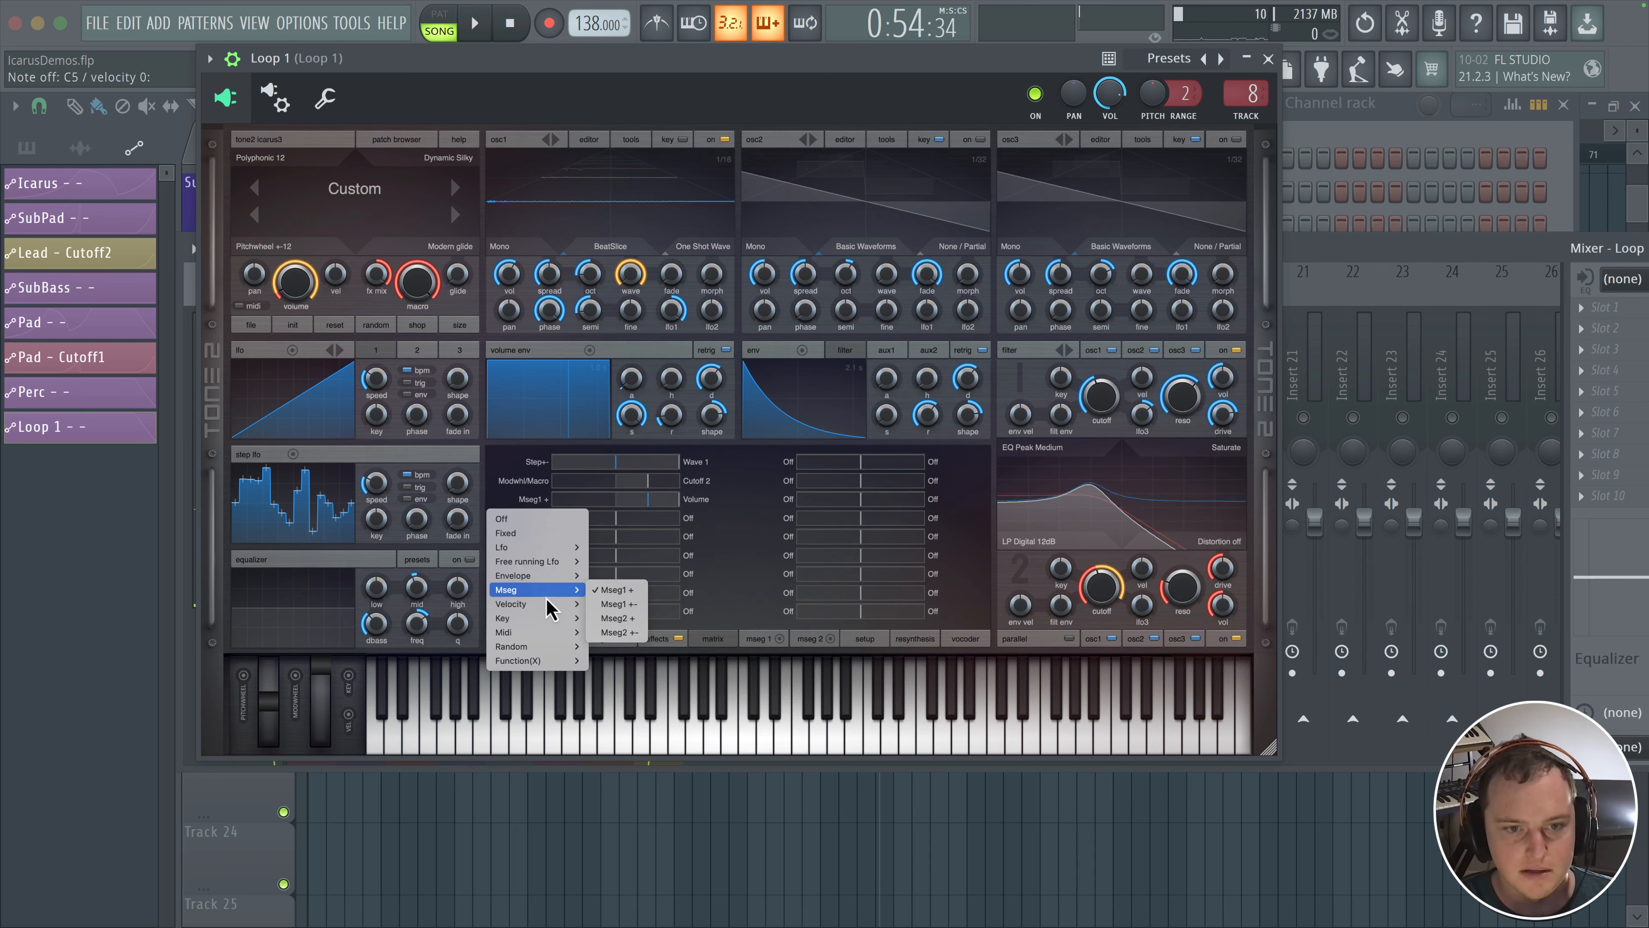
click(620, 604)
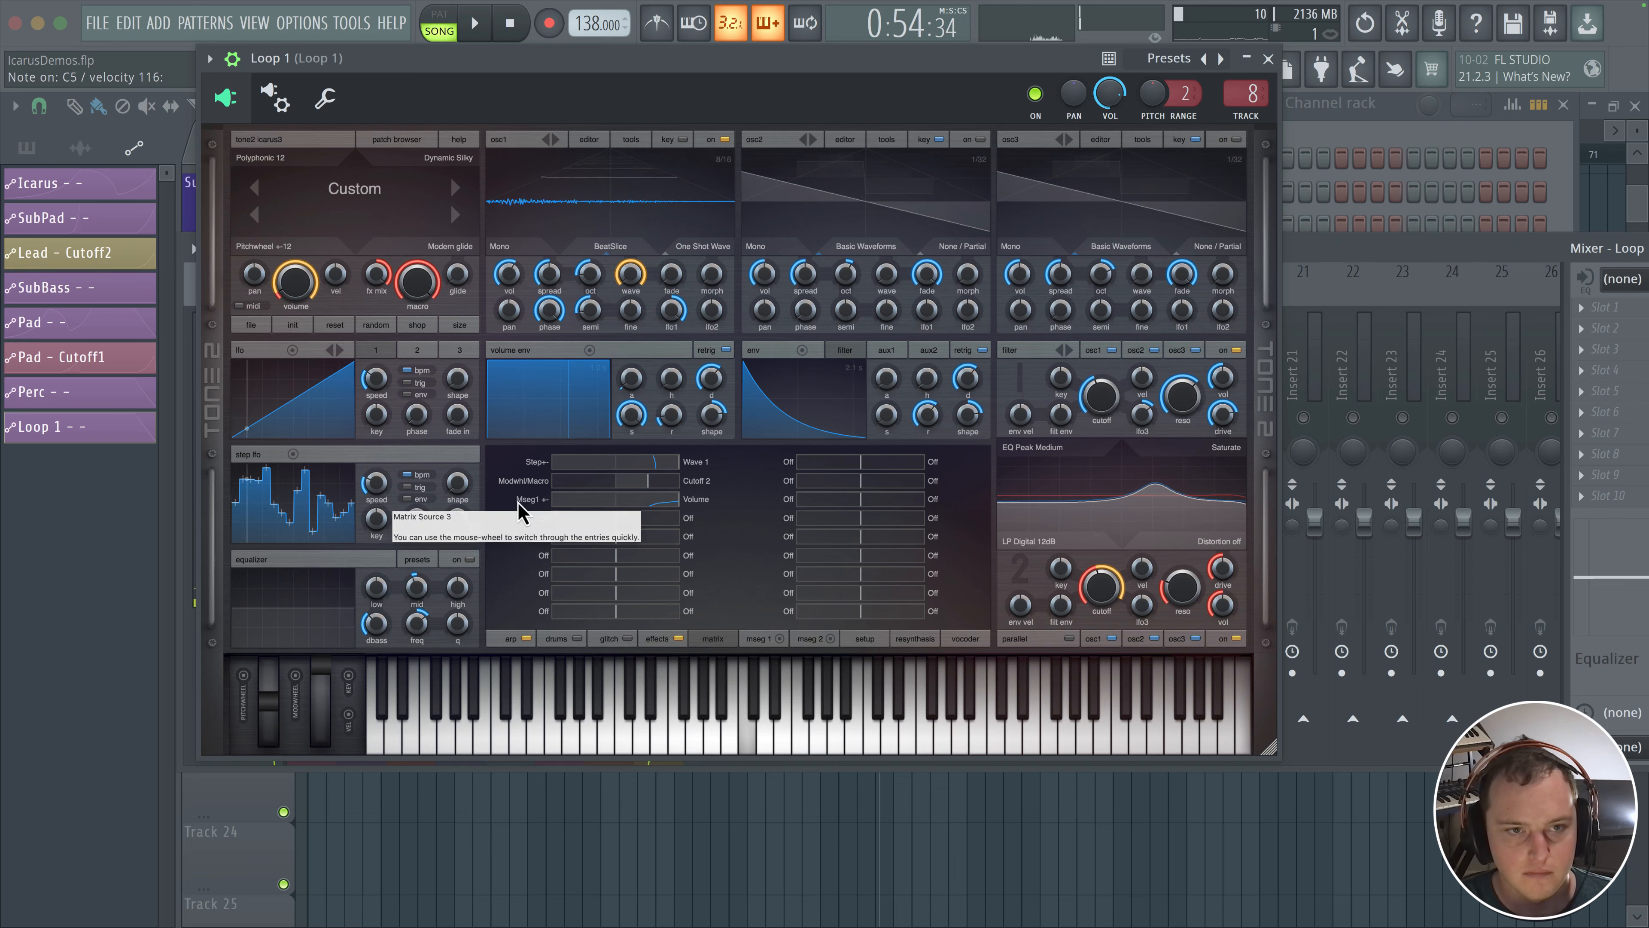
Raise the synth's base volume and set MSEG 1's speed to 1/2
drag(291, 288, 299, 268)
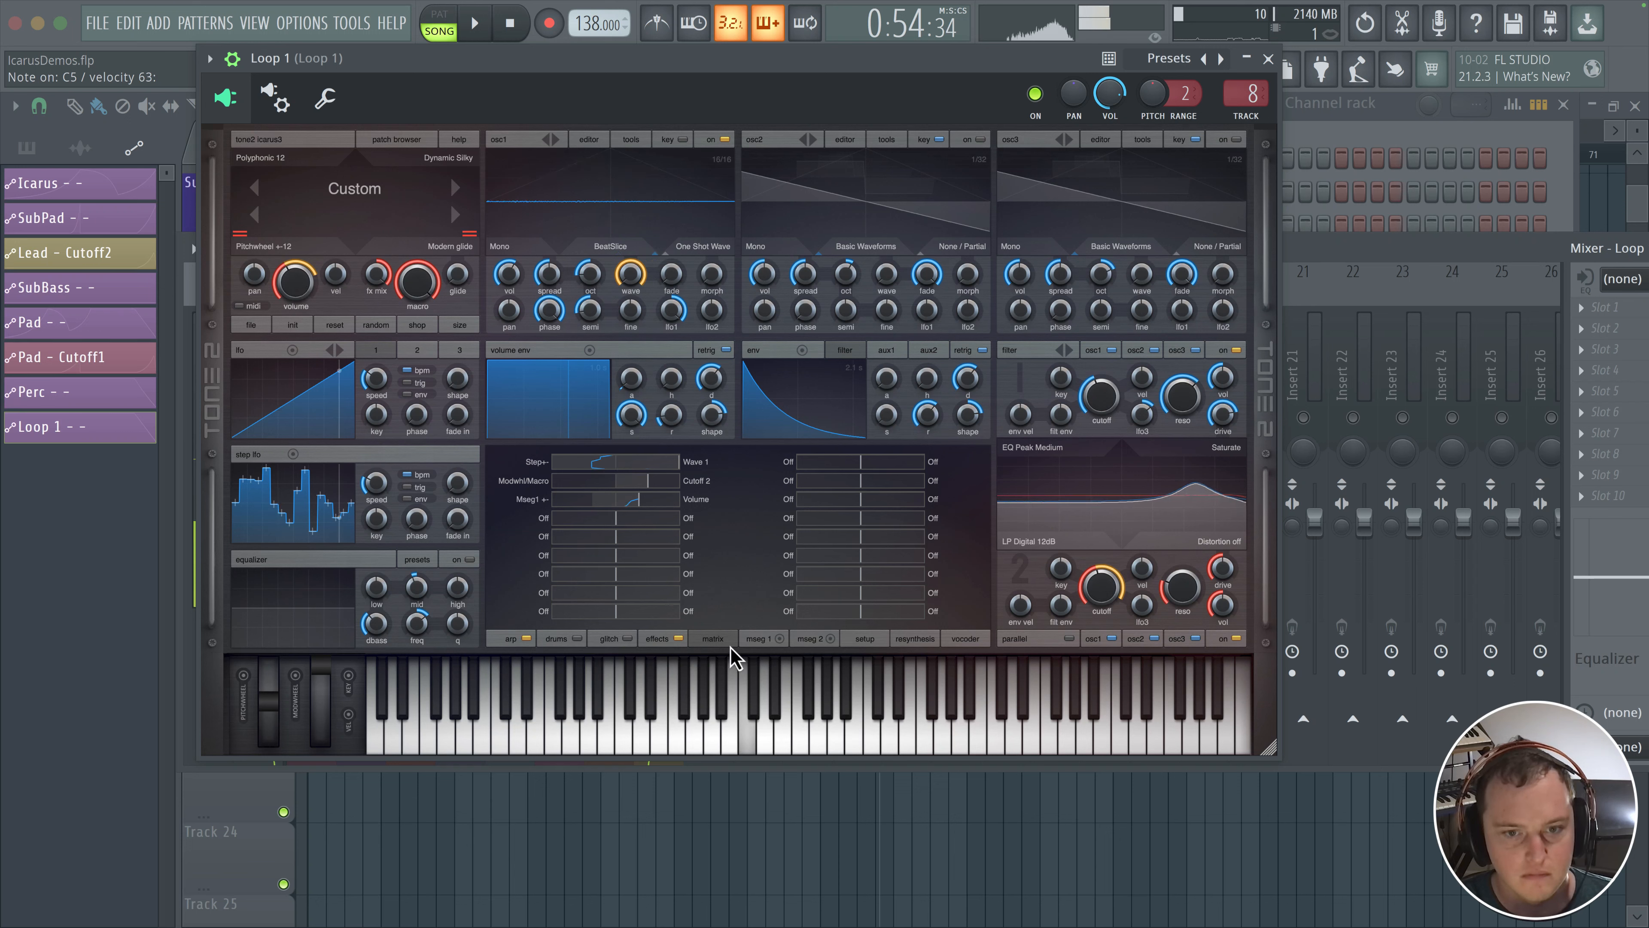
click(758, 639)
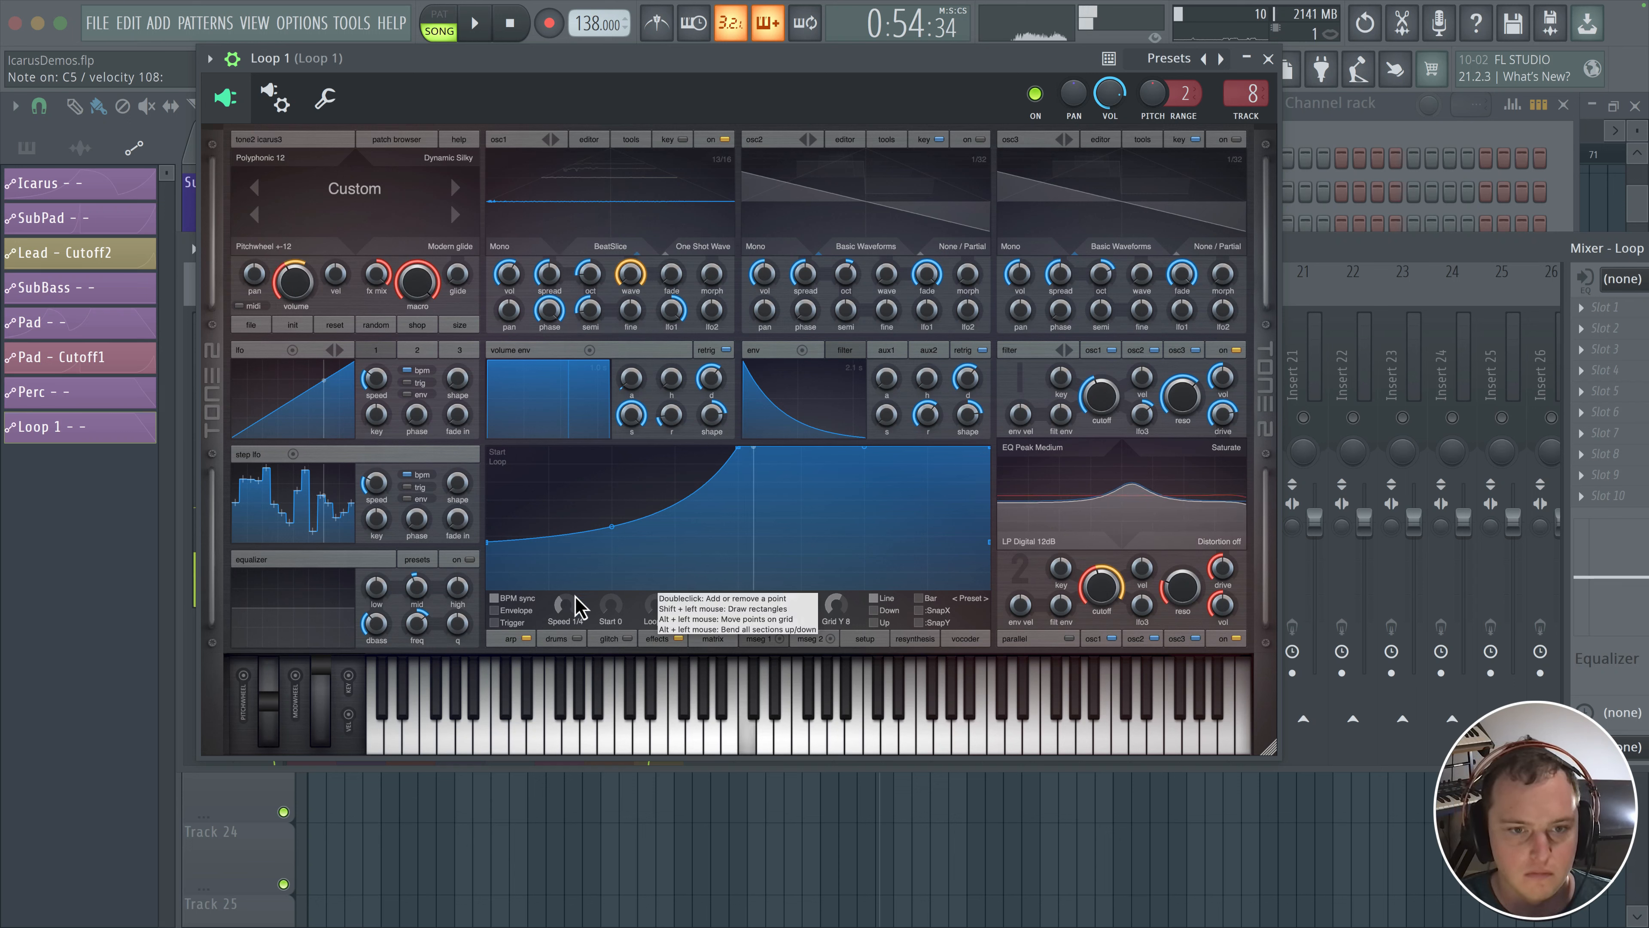
drag(564, 613, 568, 590)
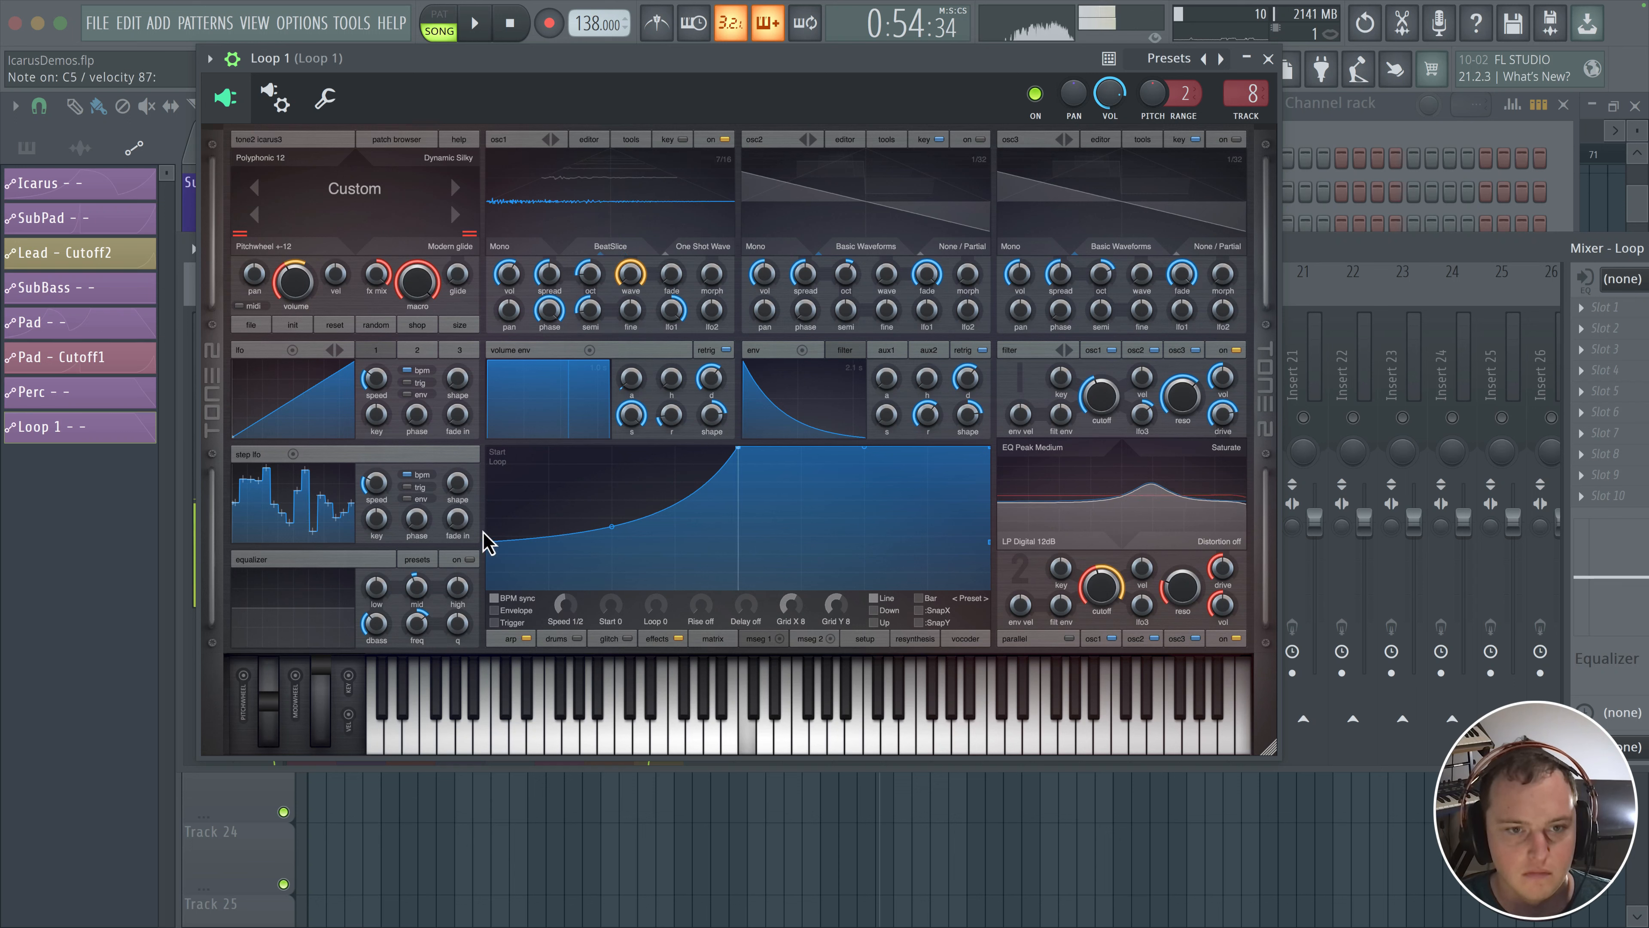
Reshape MSEG 1's rising section with its start point at about 40% height and its midpoint bent into a smooth curve
mouse_move(490, 548)
mouse_down()
mouse_move(487, 585)
mouse_move(488, 409)
mouse_move(491, 550)
mouse_up()
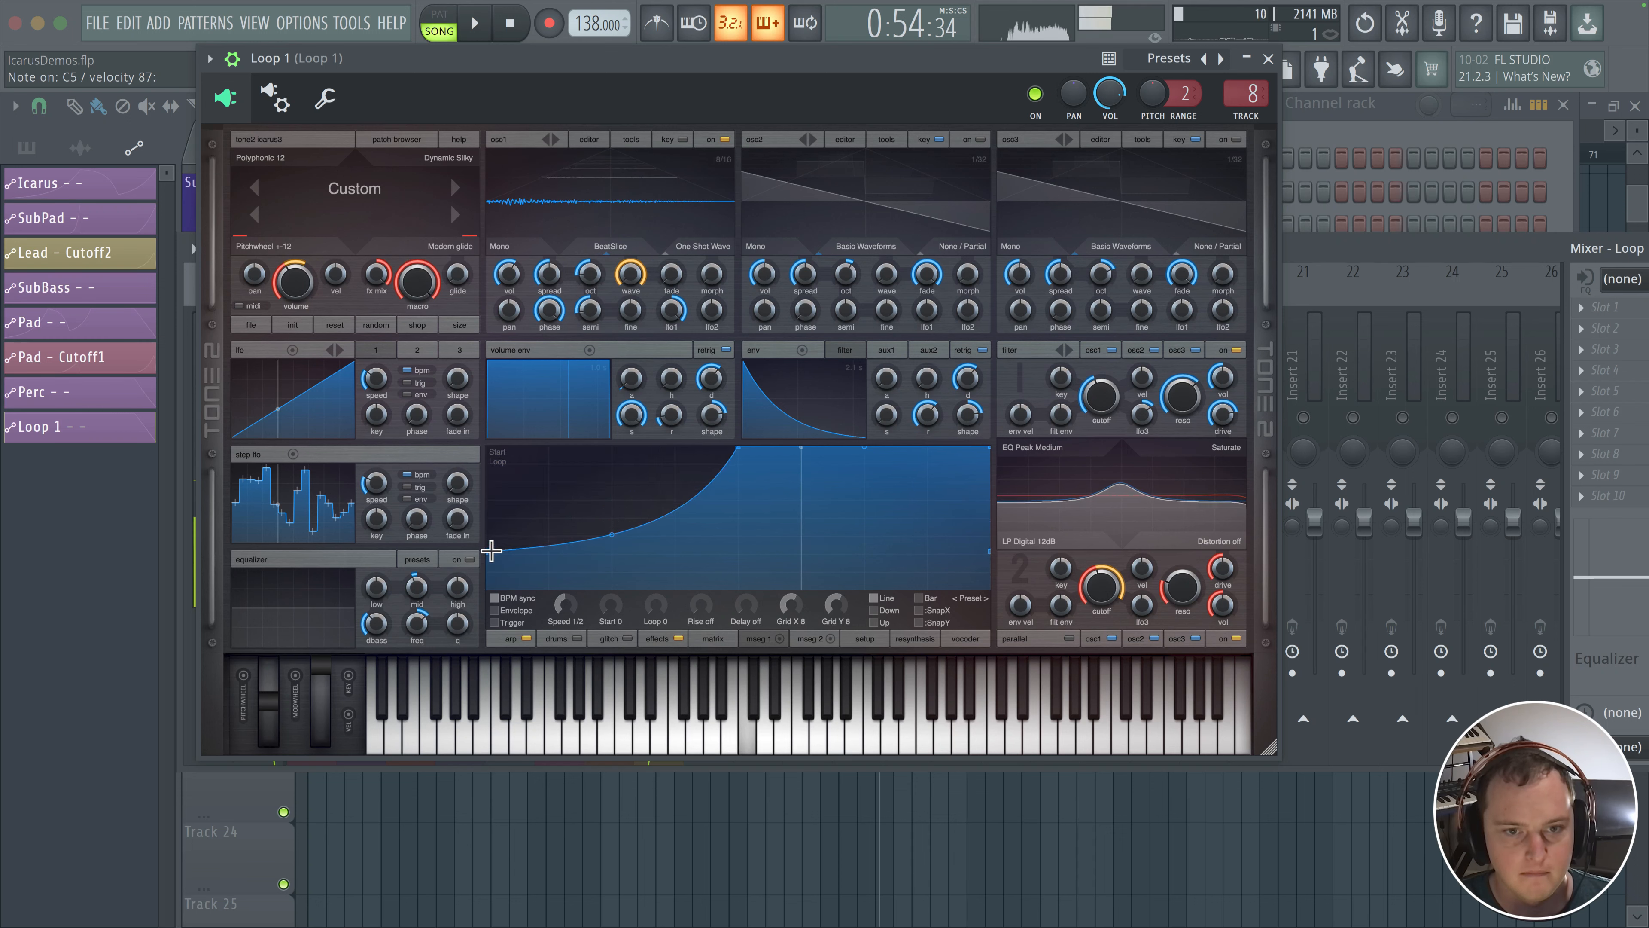
drag(617, 541, 614, 545)
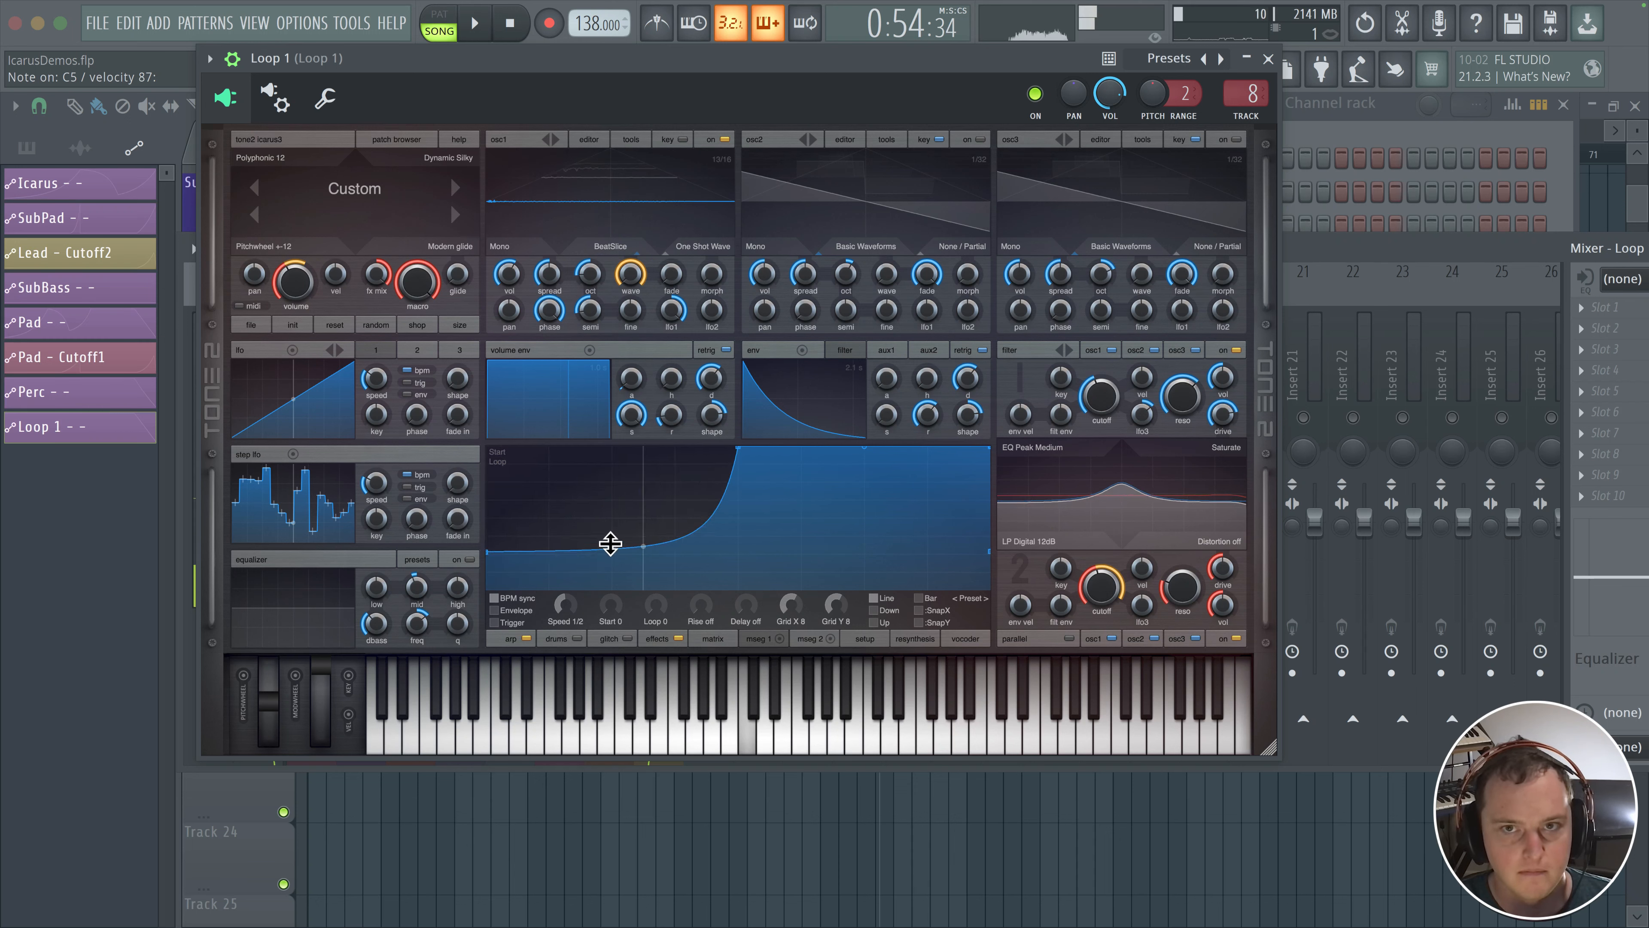
drag(491, 553, 489, 515)
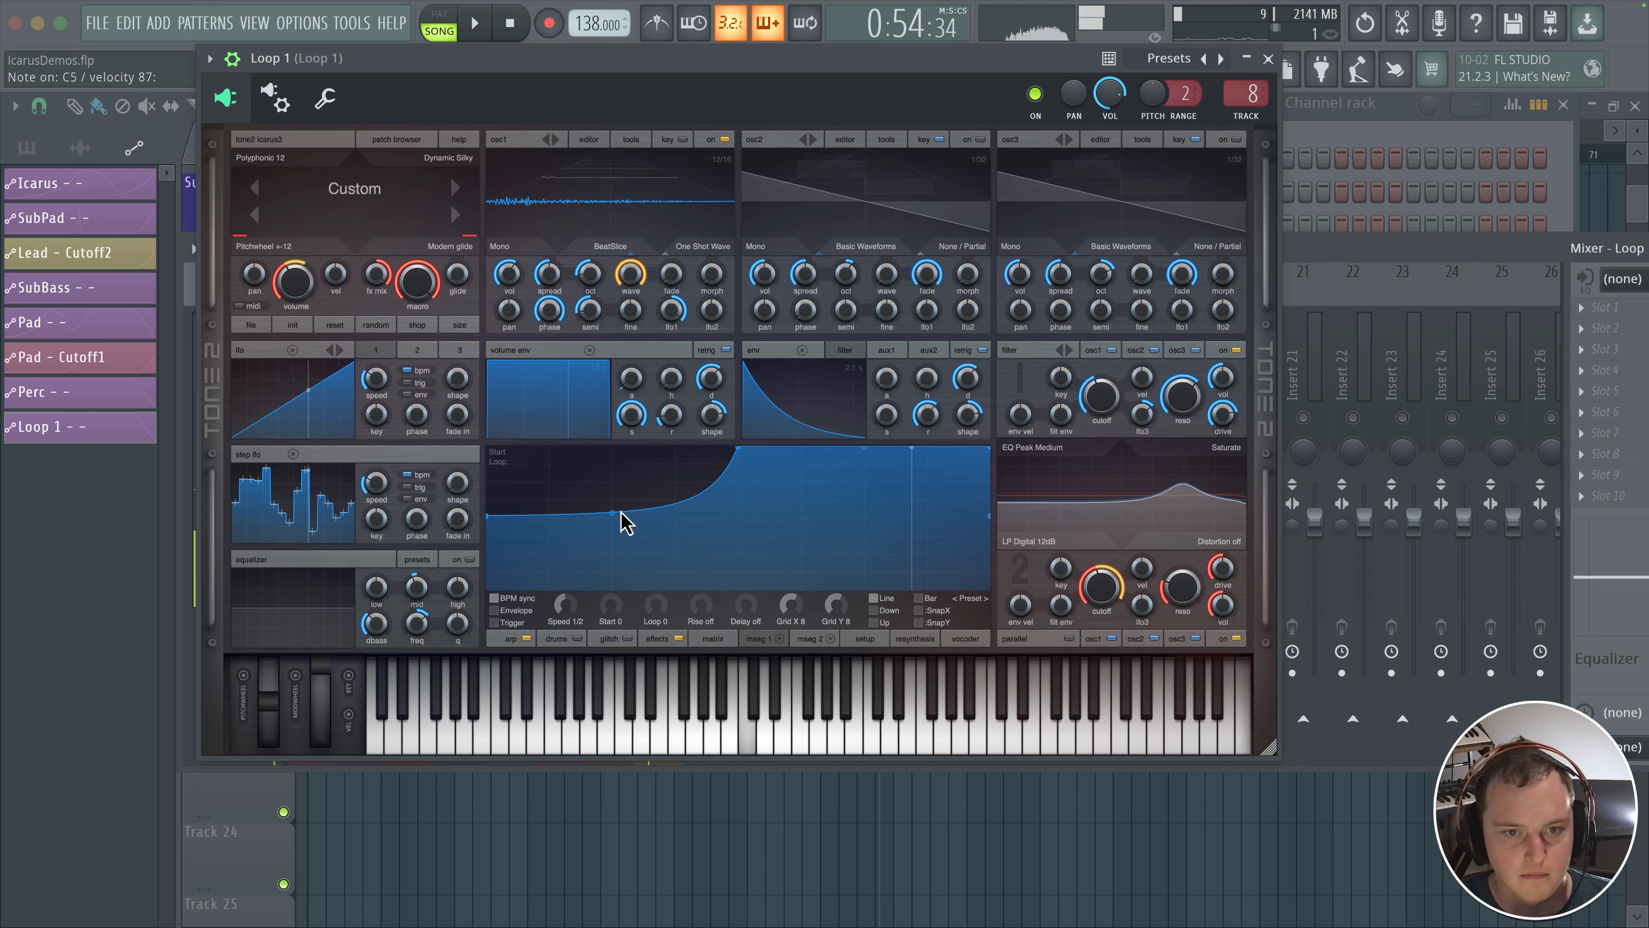
drag(614, 513, 614, 504)
mouse_move(486, 517)
mouse_down()
mouse_move(486, 539)
mouse_move(505, 532)
mouse_up()
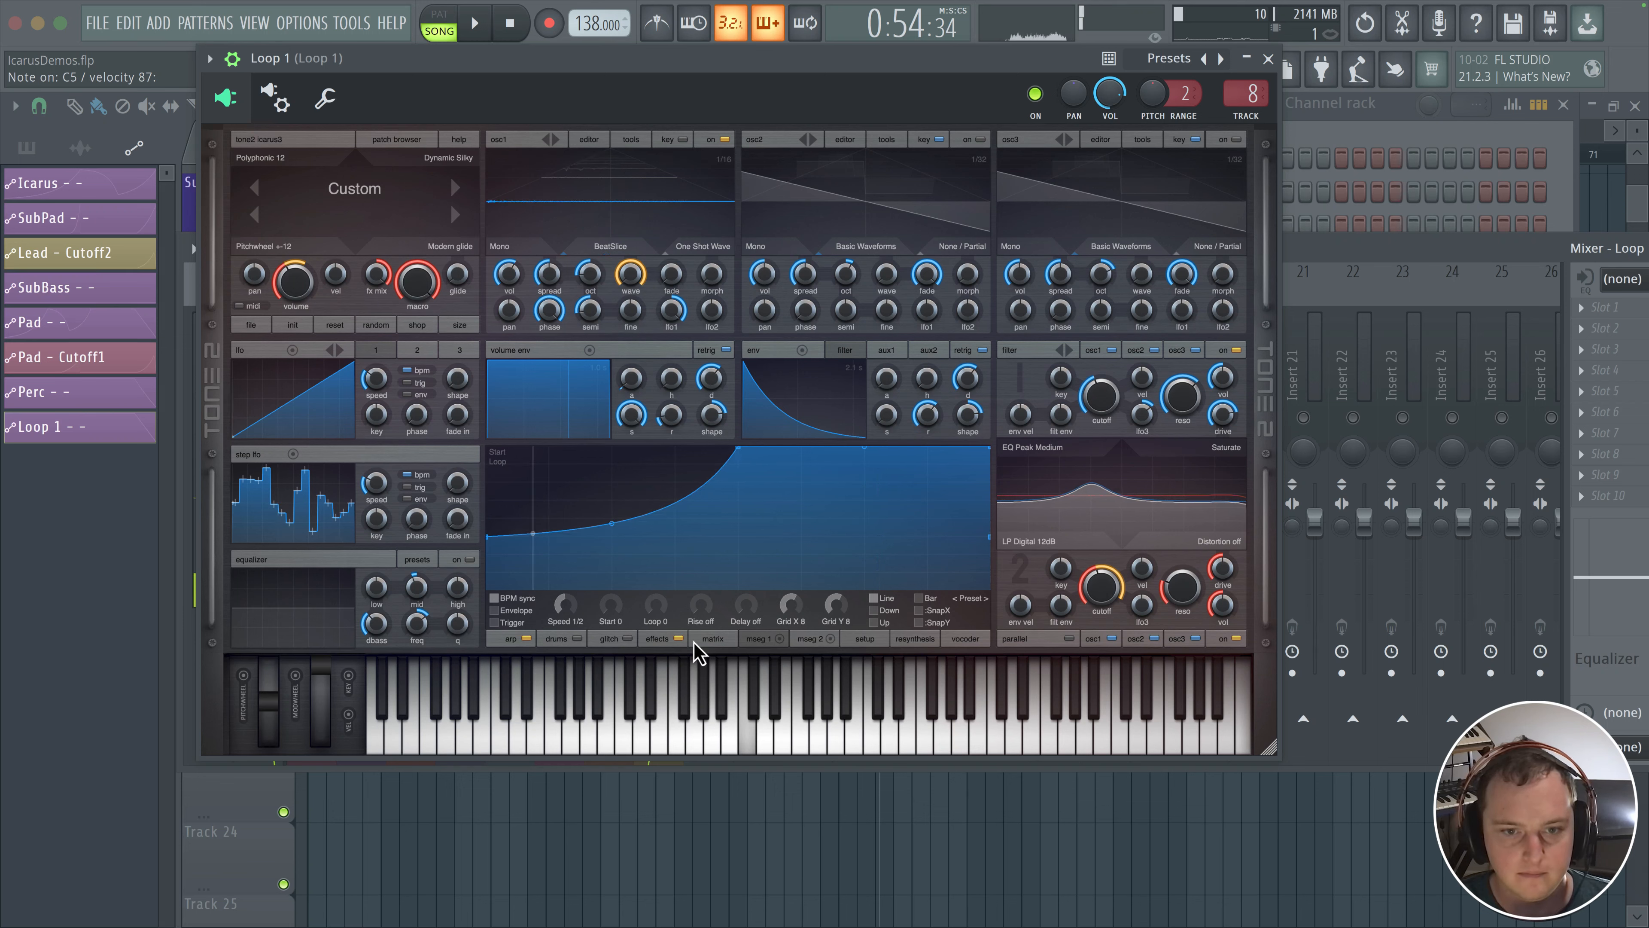
click(711, 639)
click(658, 640)
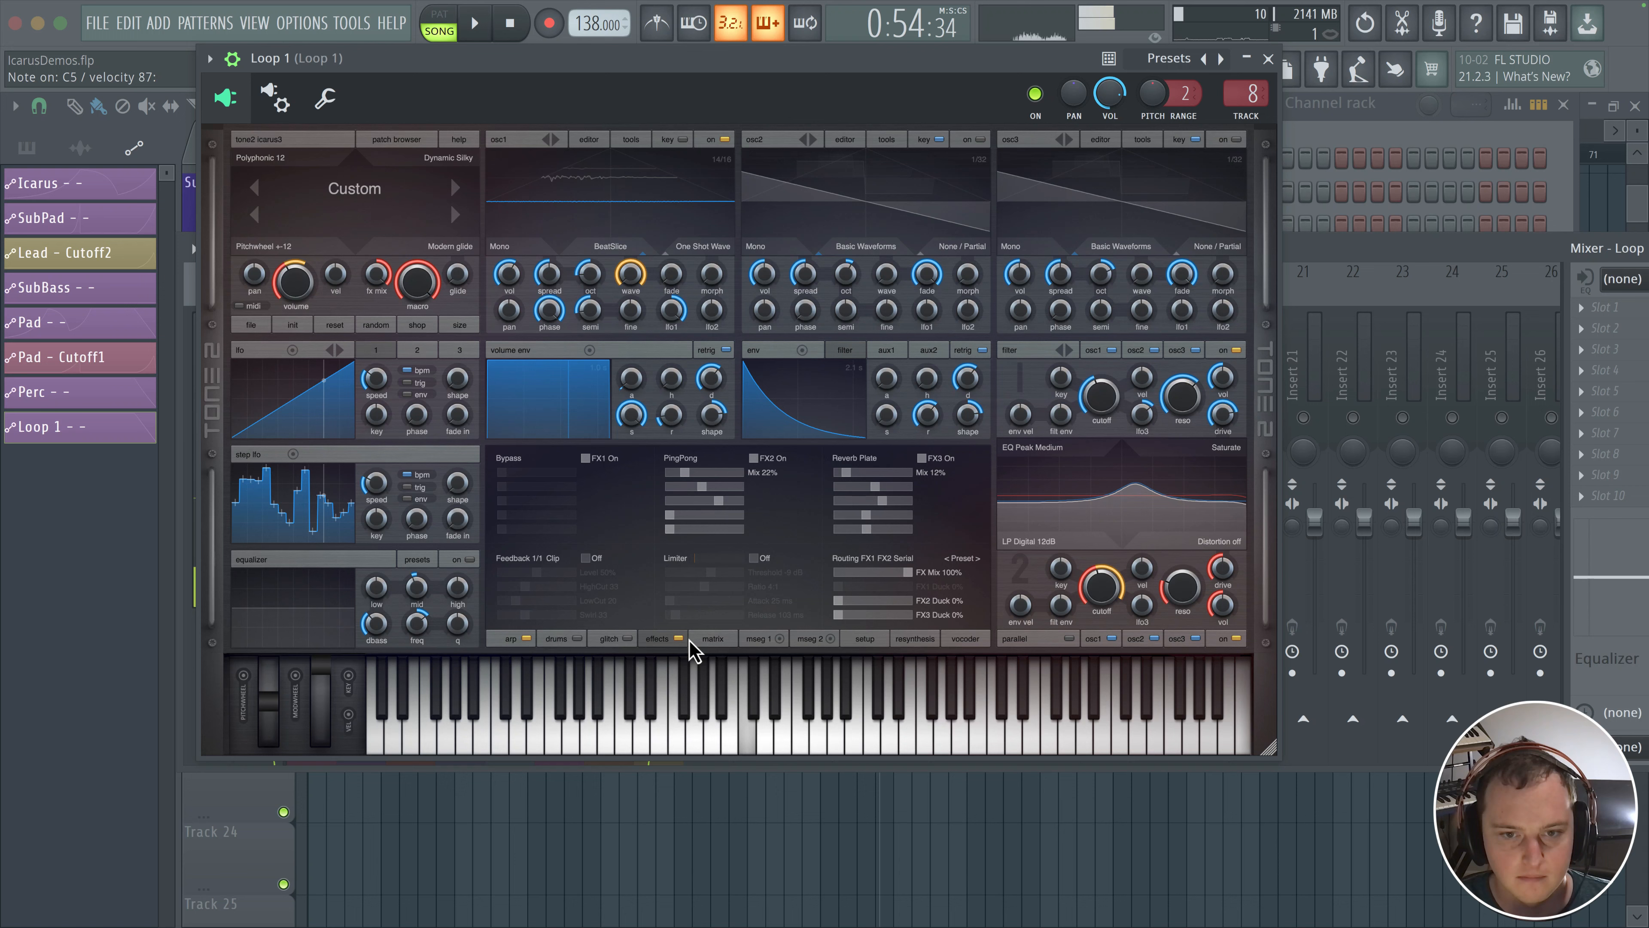
click(755, 639)
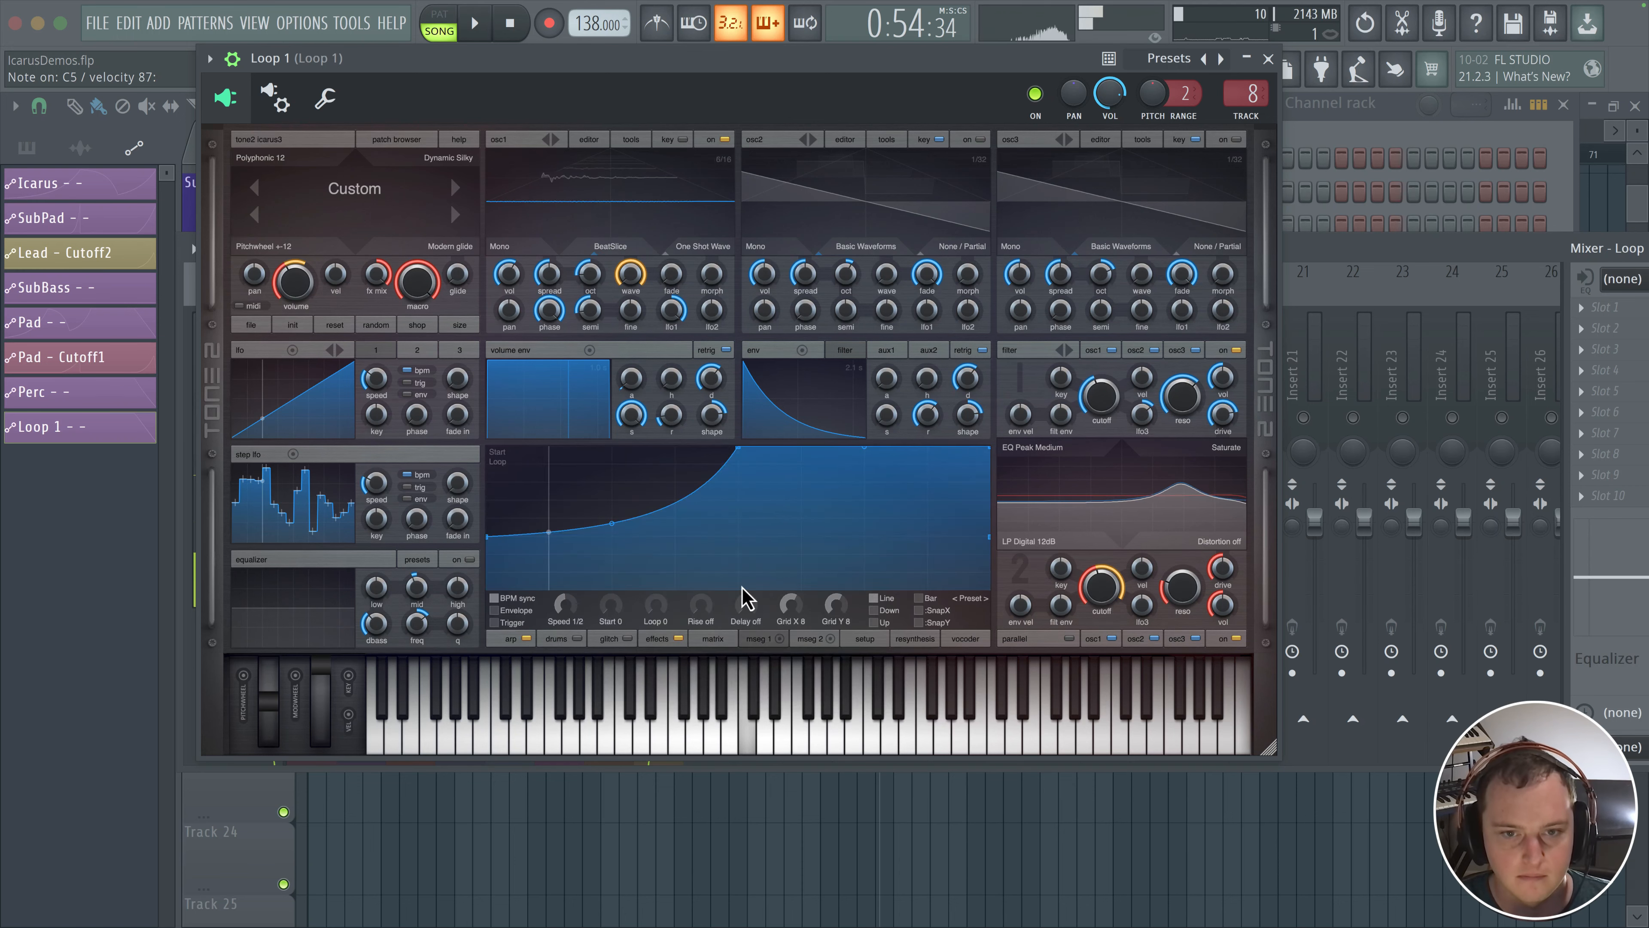
mouse_move(612, 523)
mouse_down()
mouse_move(527, 547)
mouse_move(604, 504)
mouse_up()
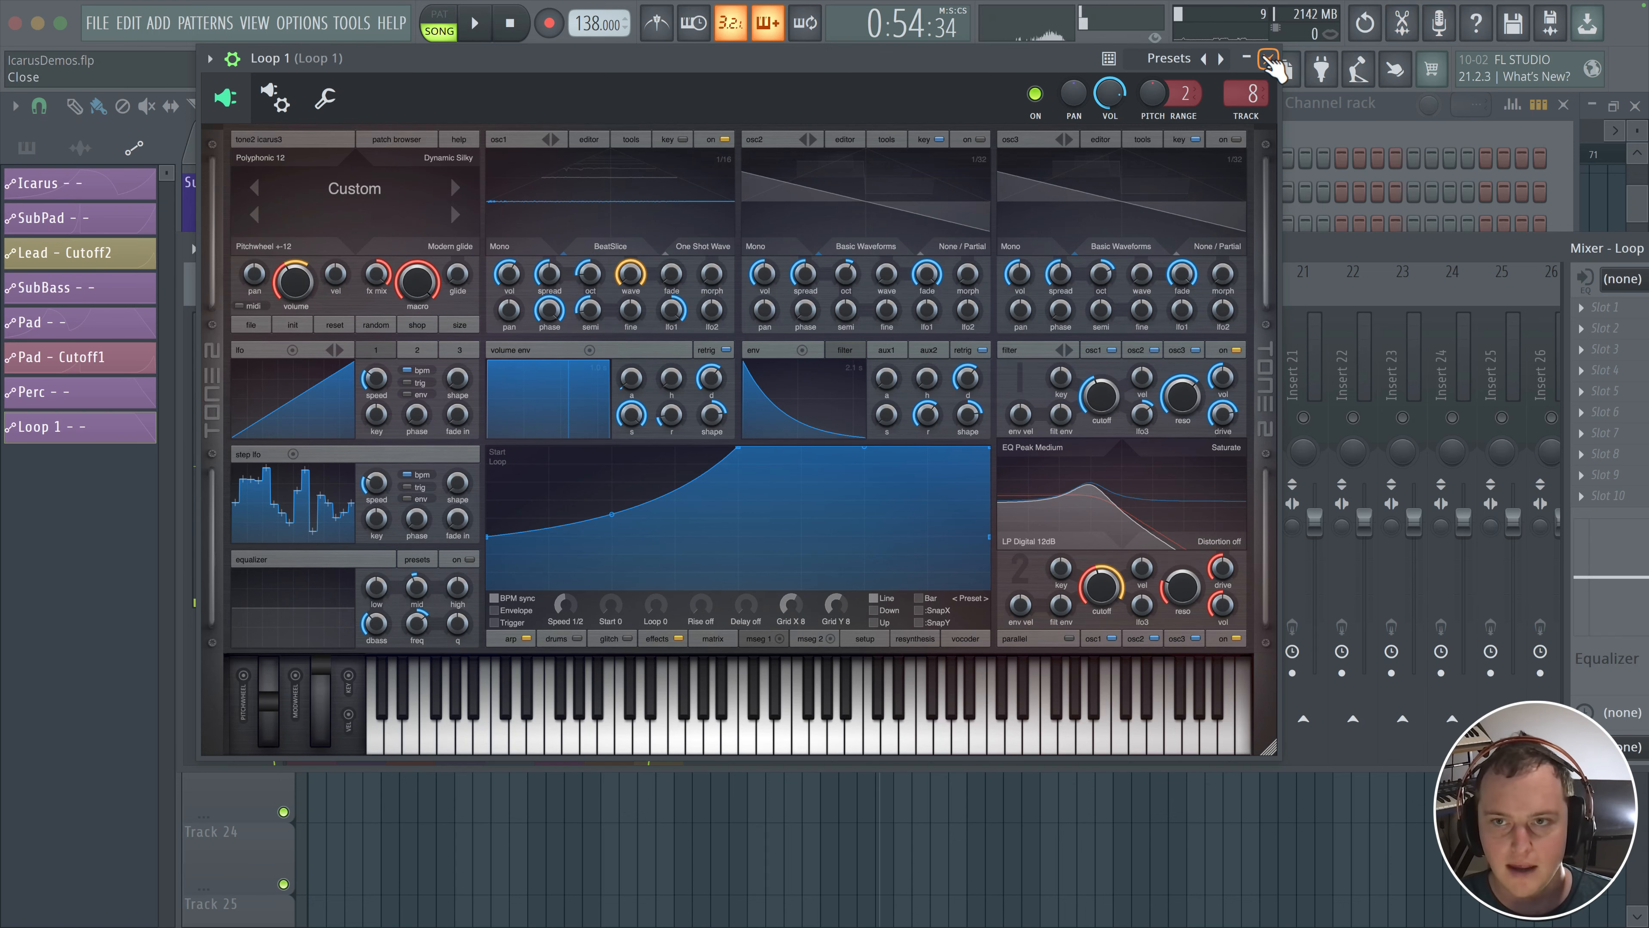
click(1268, 58)
Play the song with Kick enabled alongside Perc and Loop 1, and set Loop 1's mixer volume to 94%
key(space)
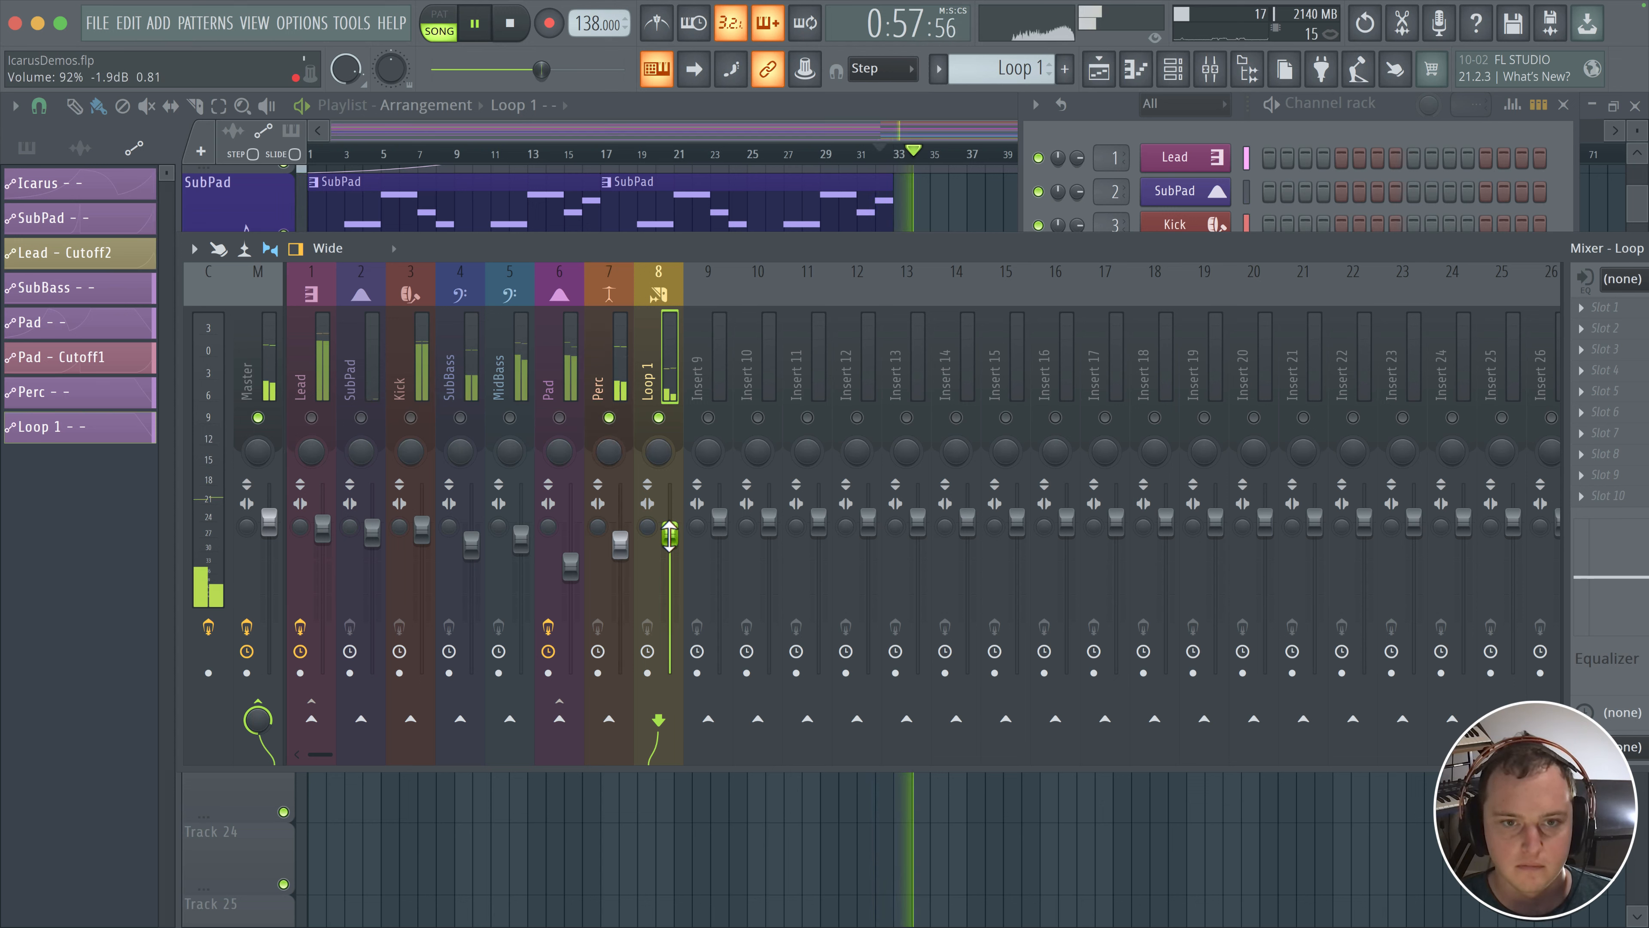
click(618, 545)
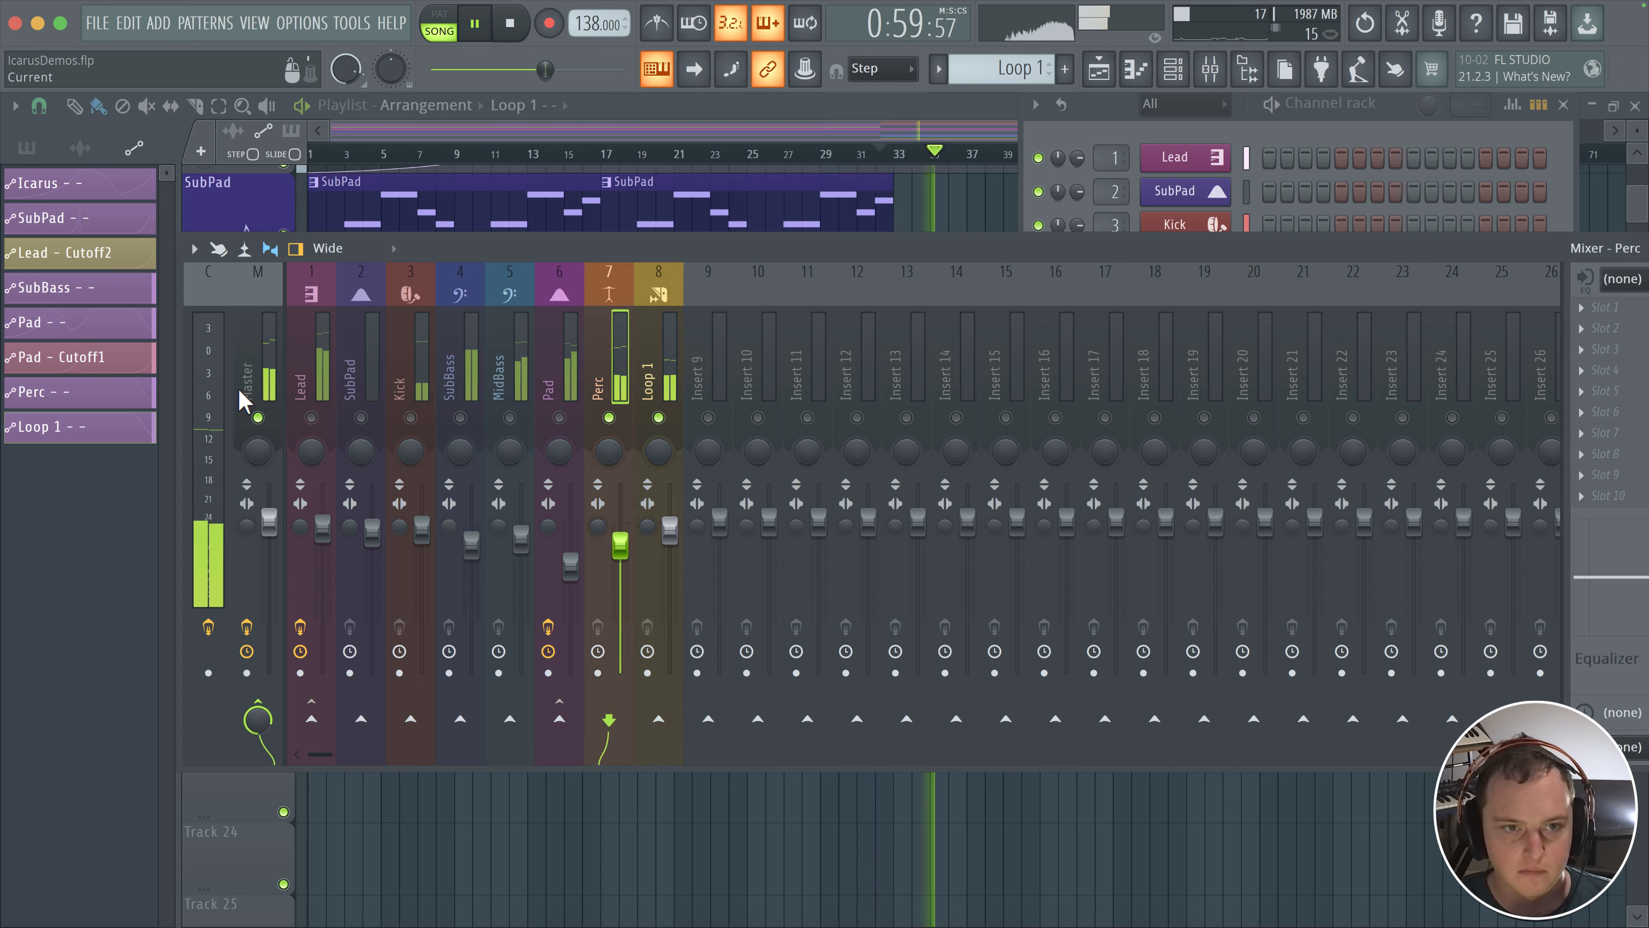
click(410, 418)
click(670, 527)
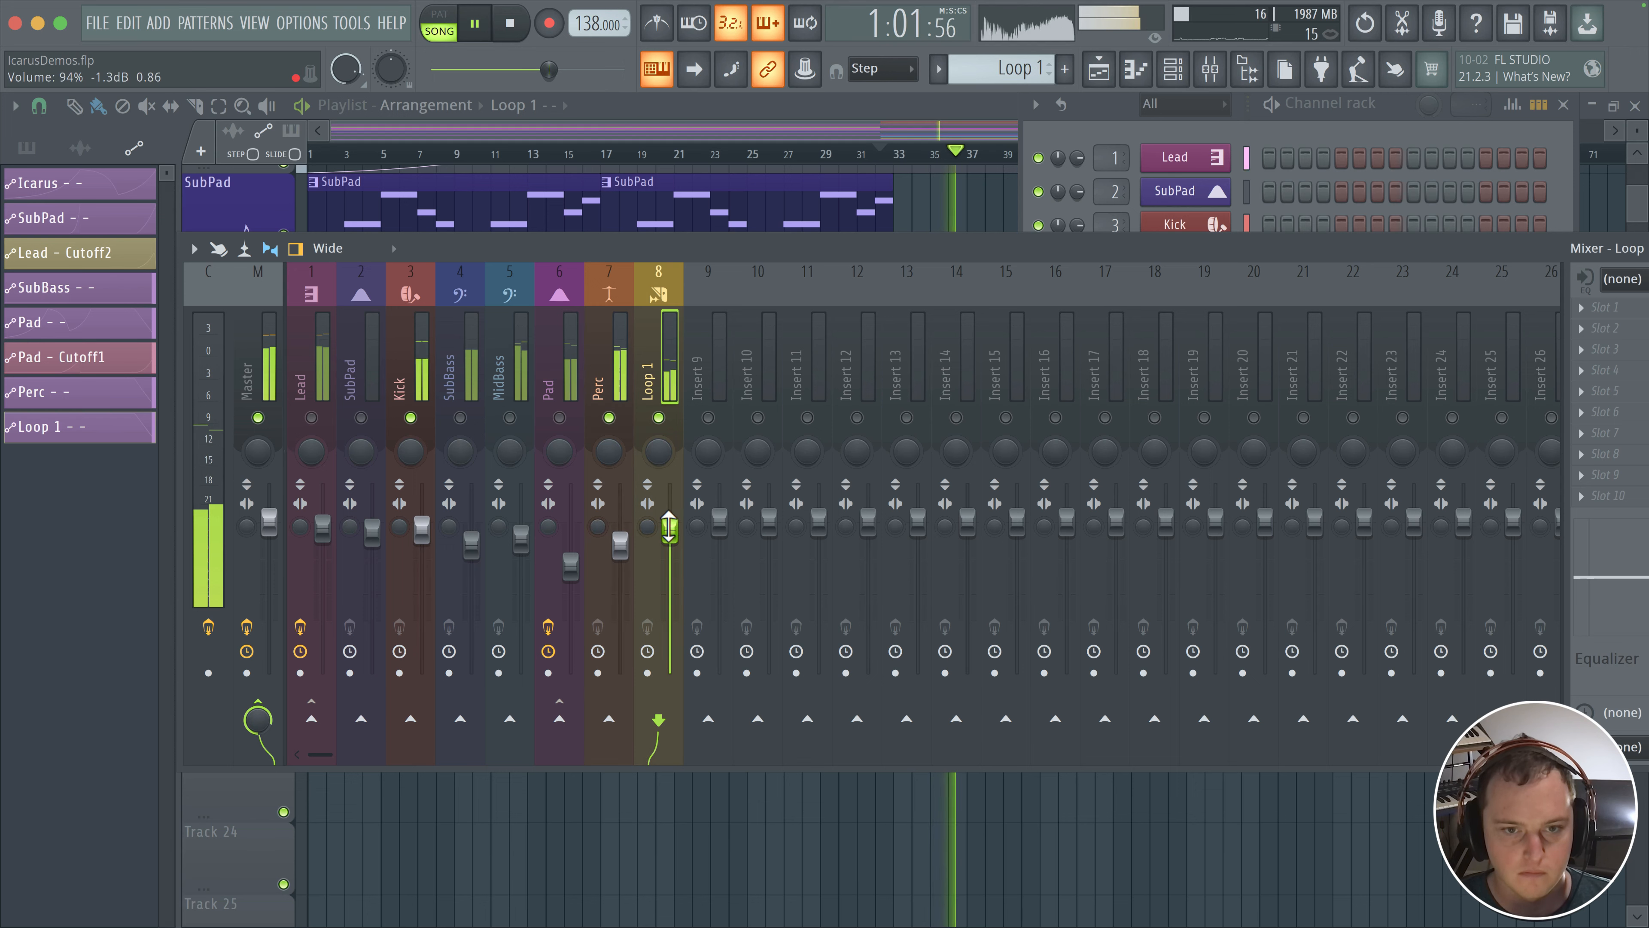
Raise the Loop 1 synth's base volume and lift MSEG 1's linked start and end points to about half height
click(1395, 121)
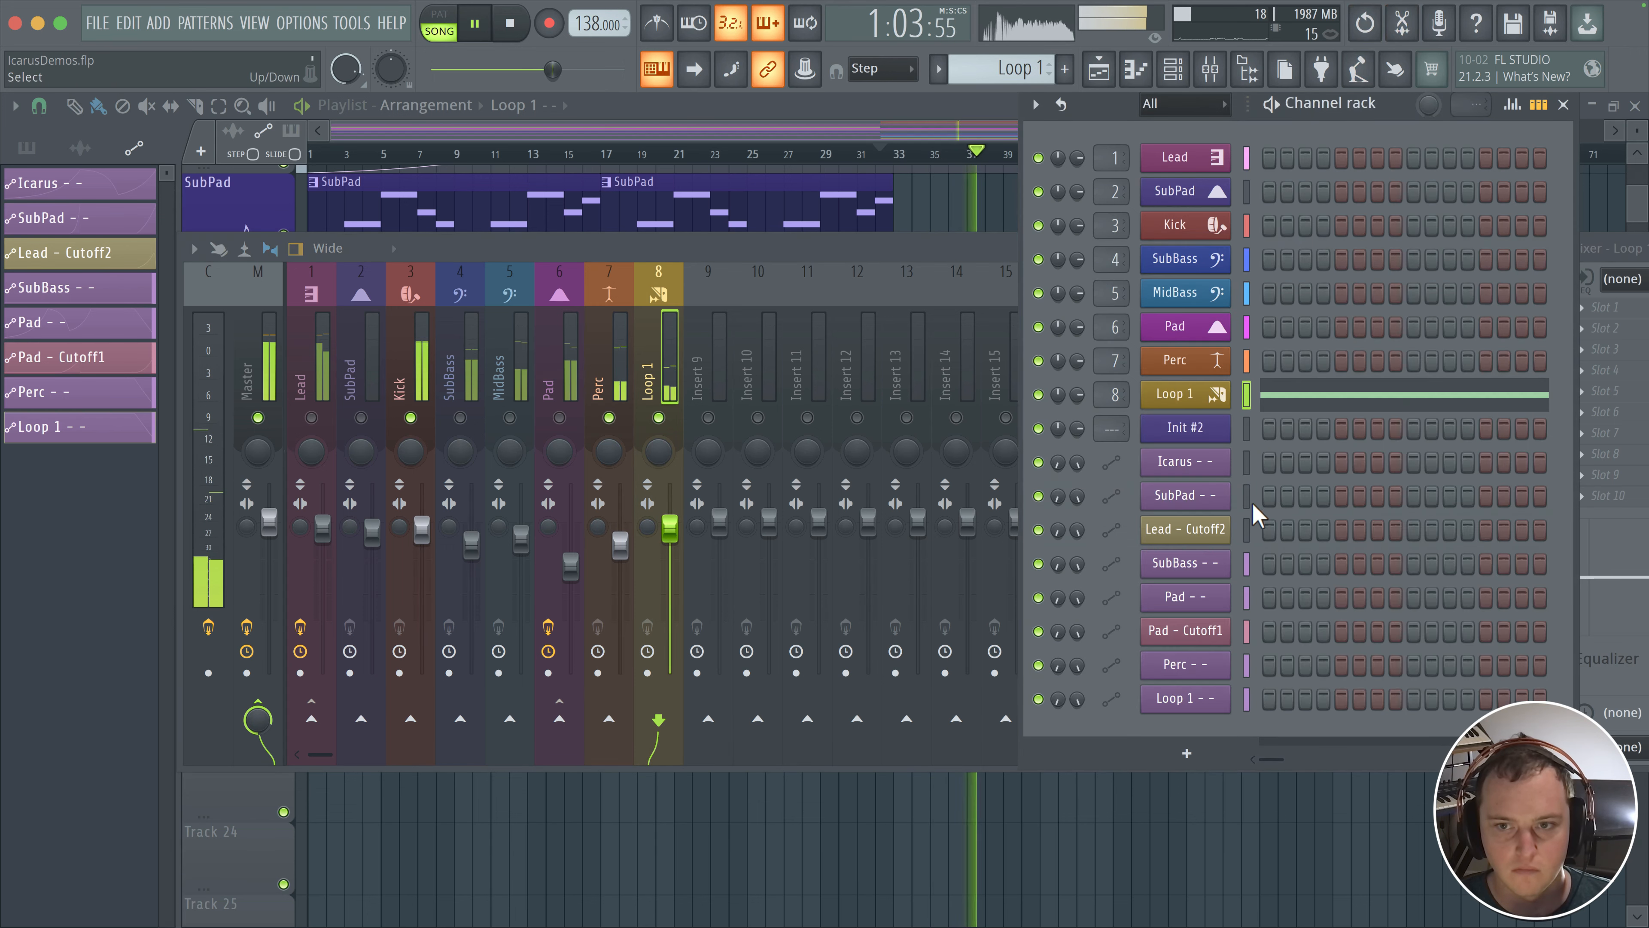
click(1214, 404)
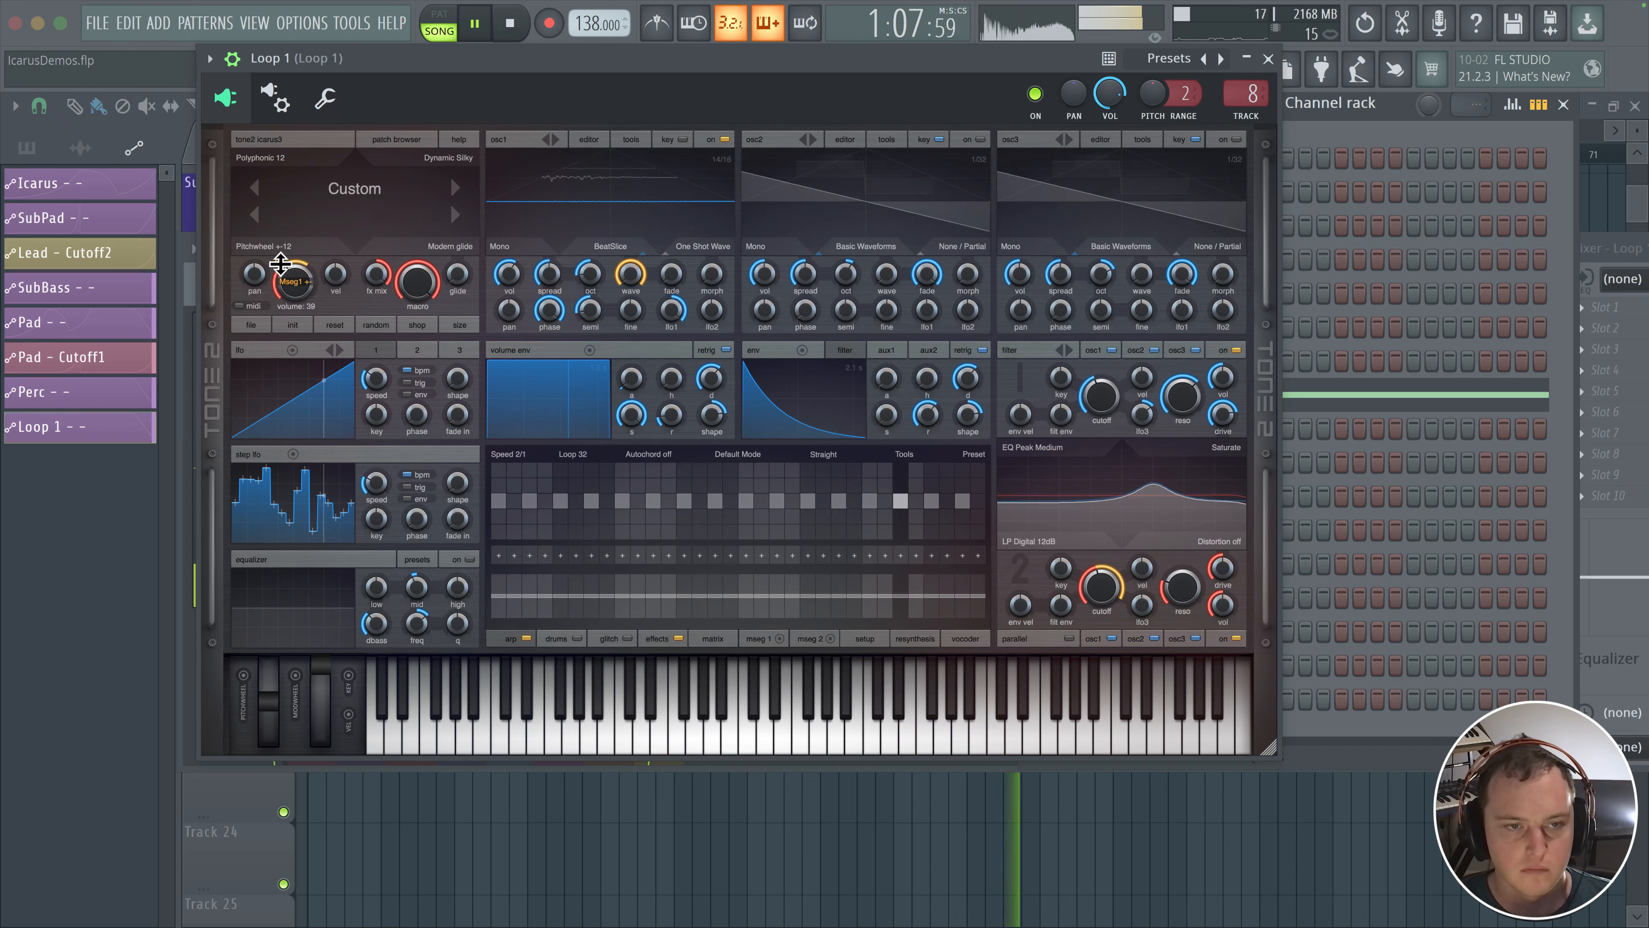
drag(280, 262, 281, 245)
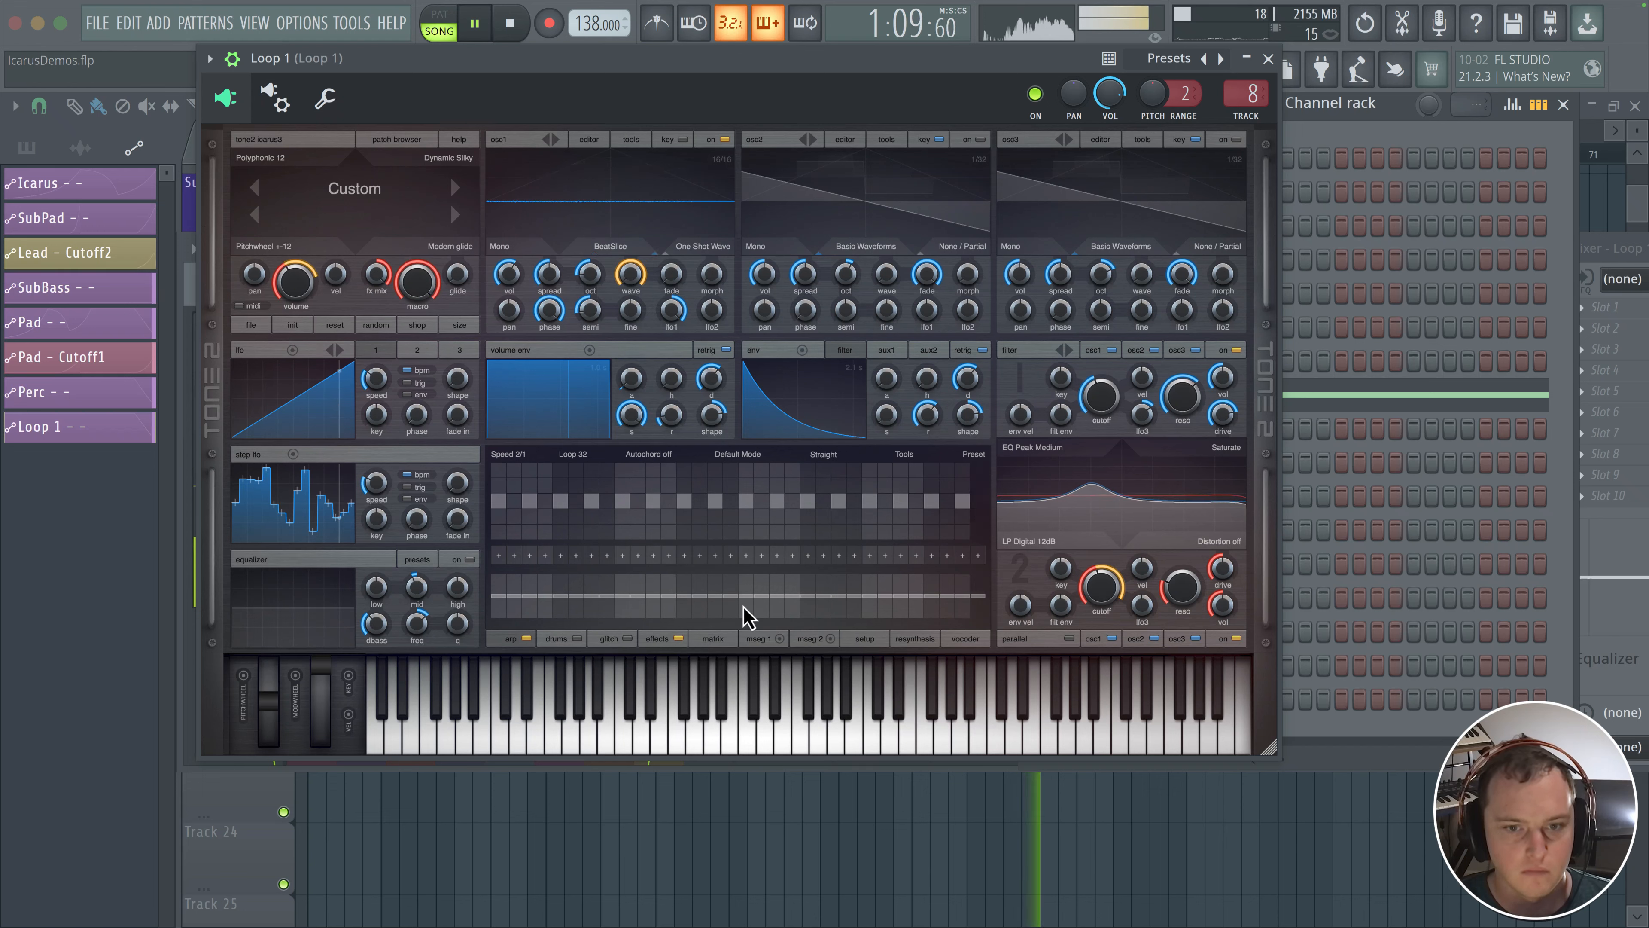
click(756, 639)
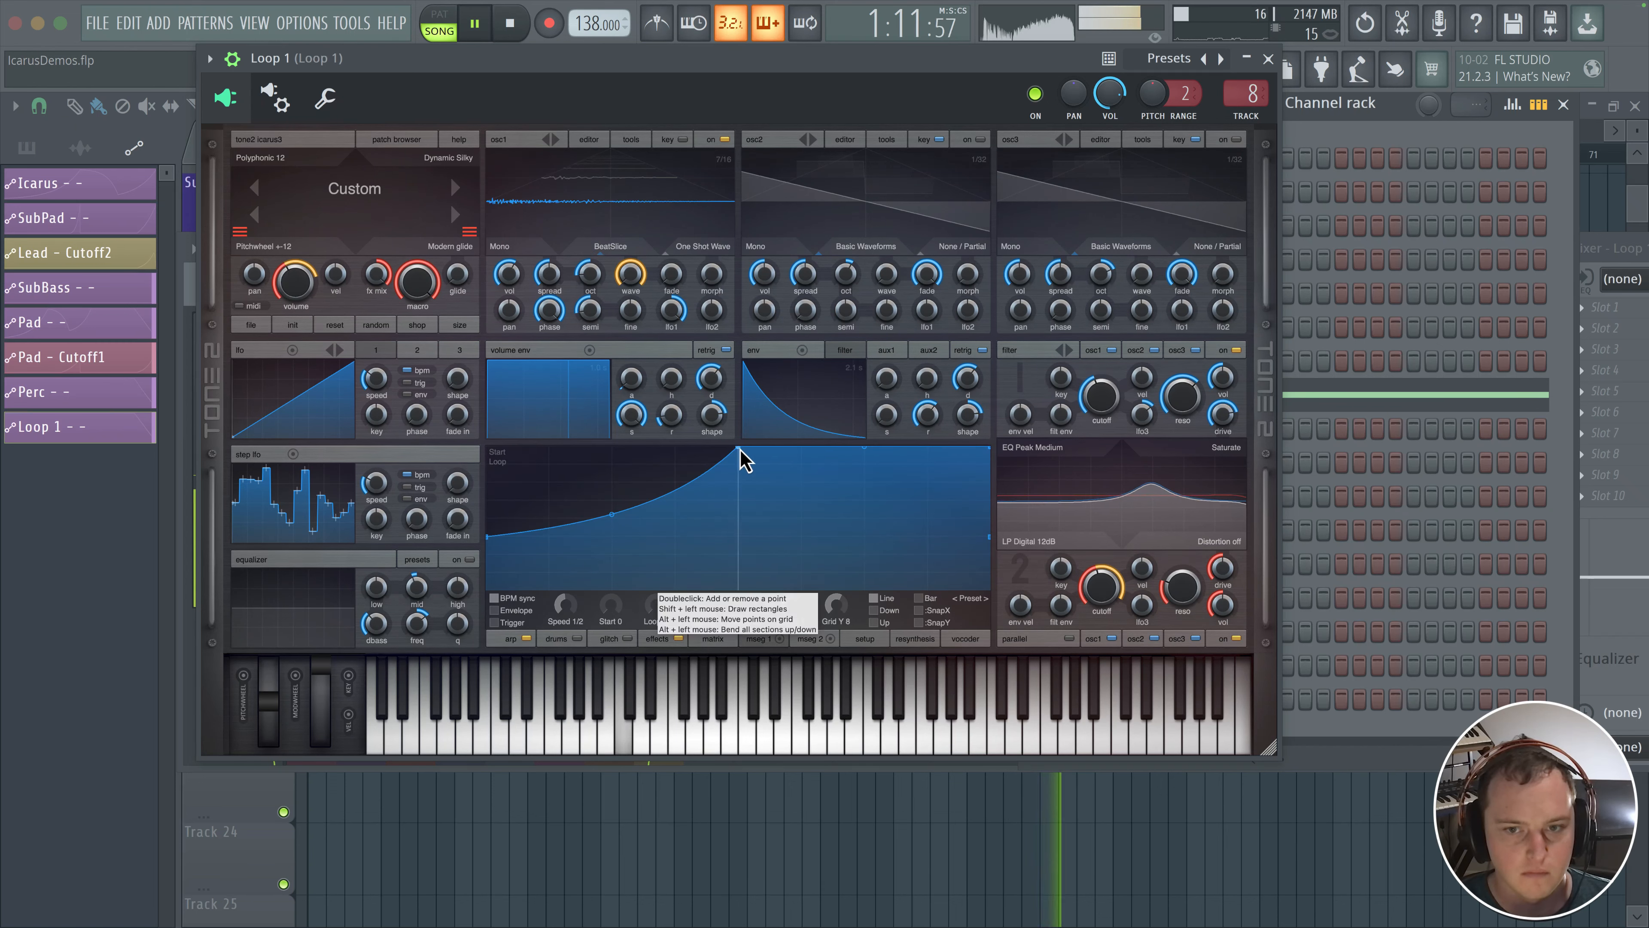
mouse_move(988, 538)
mouse_down()
mouse_move(990, 479)
mouse_move(990, 512)
mouse_up()
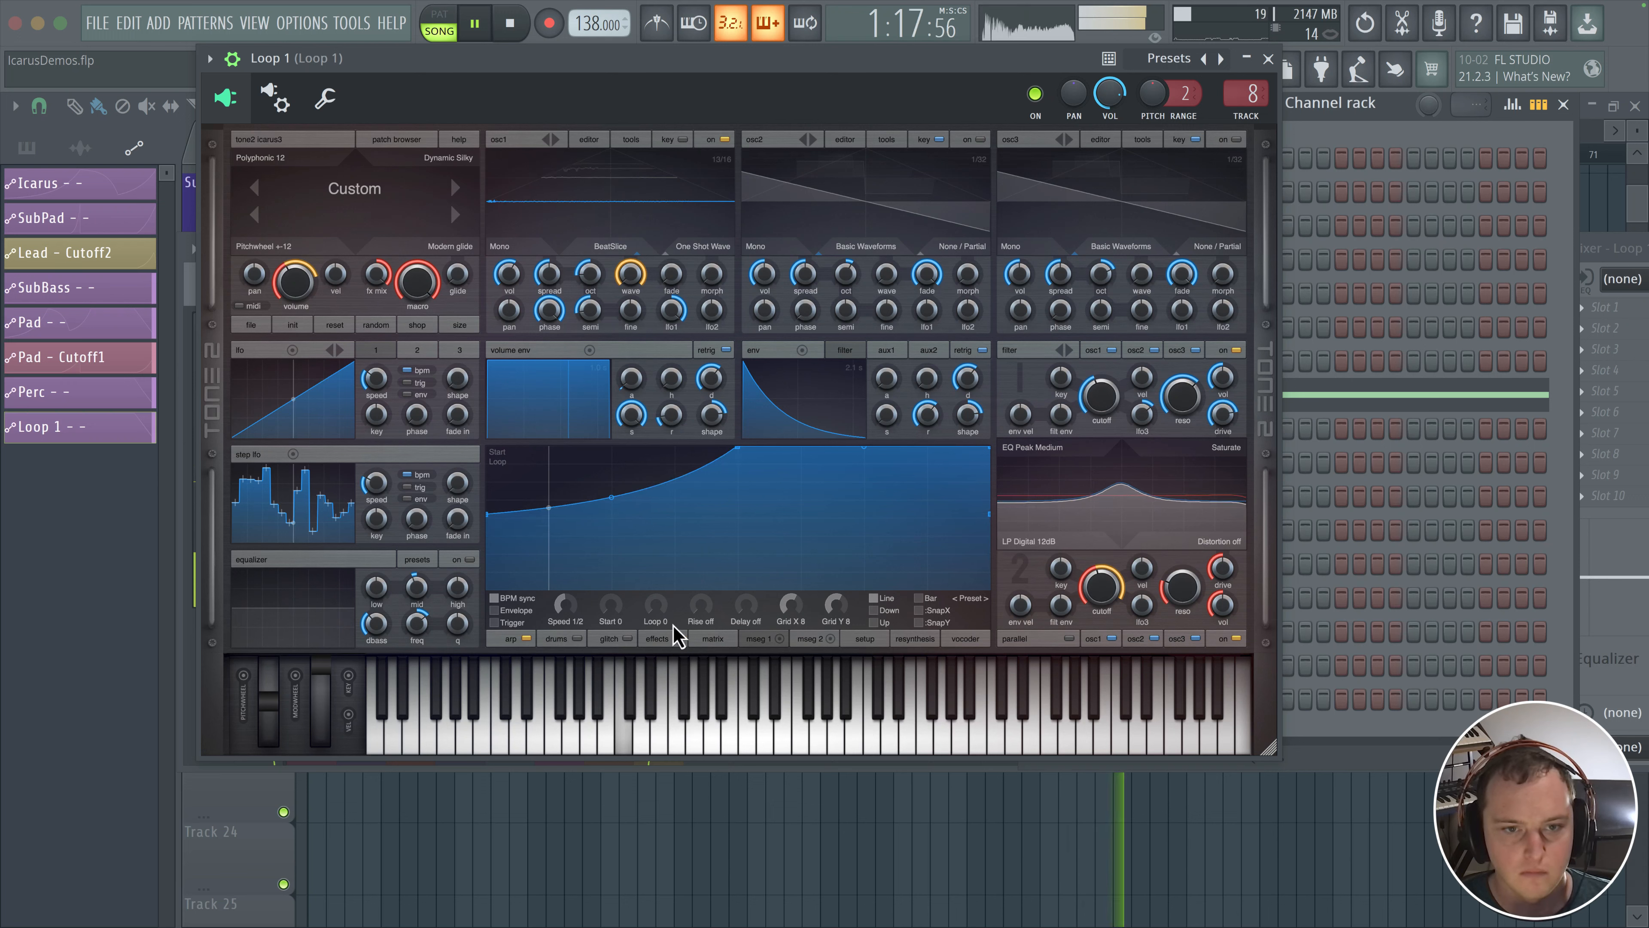
click(1268, 59)
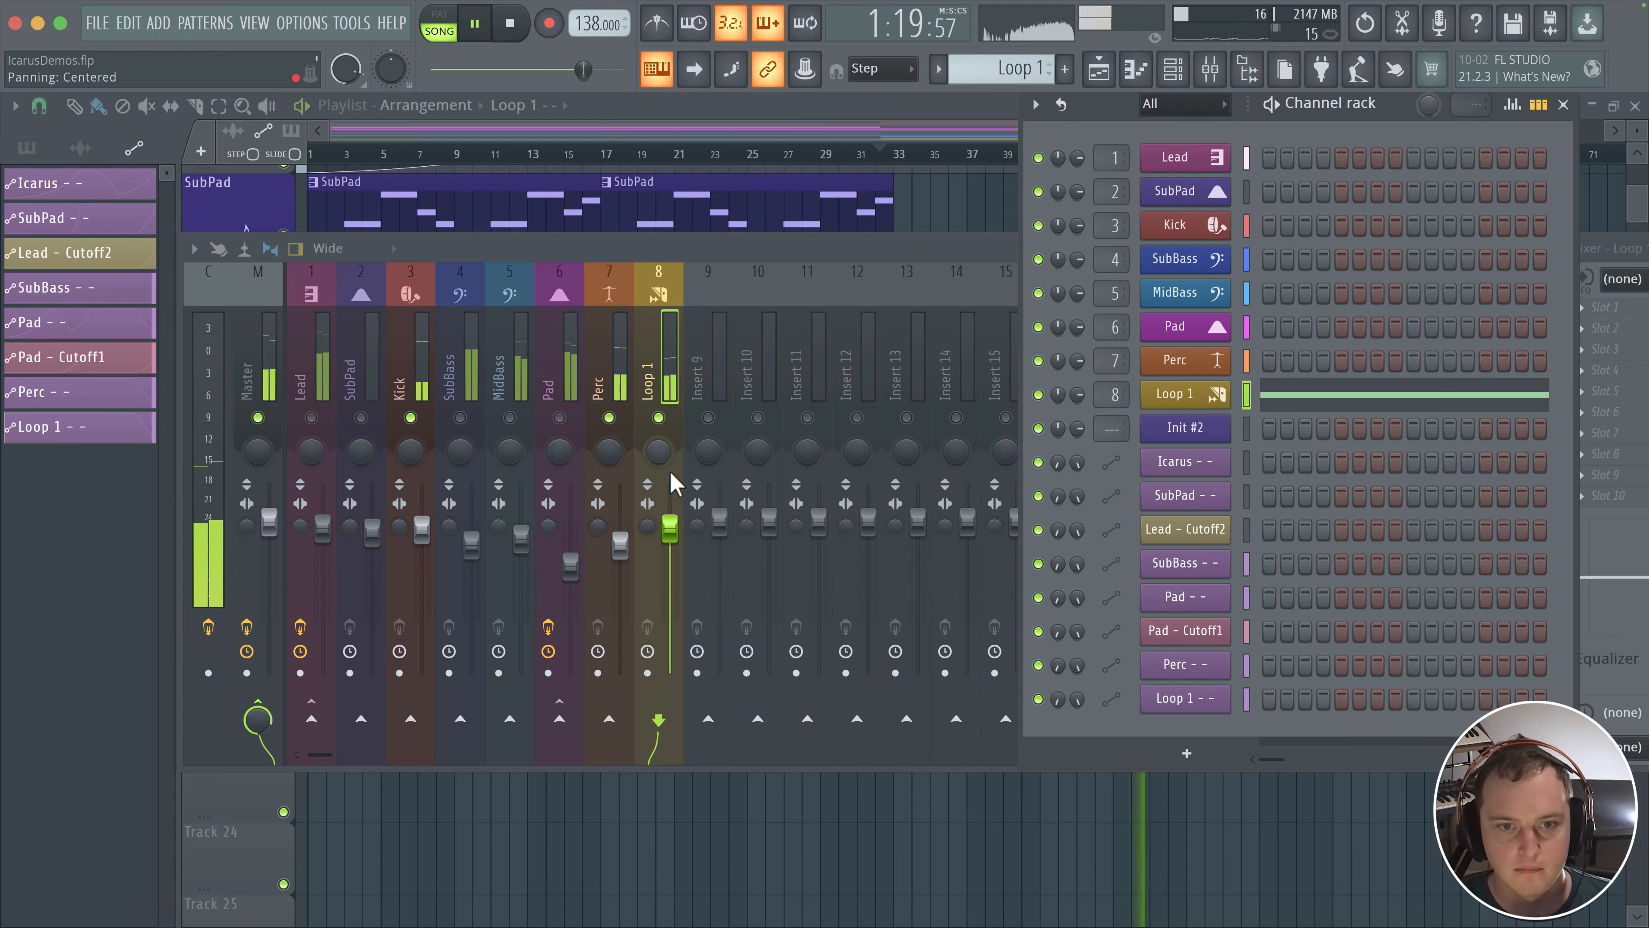
Lower Loop 1's mixer fader slightly and play the arrangement from bar 49 to check the loop's level
drag(675, 526, 677, 533)
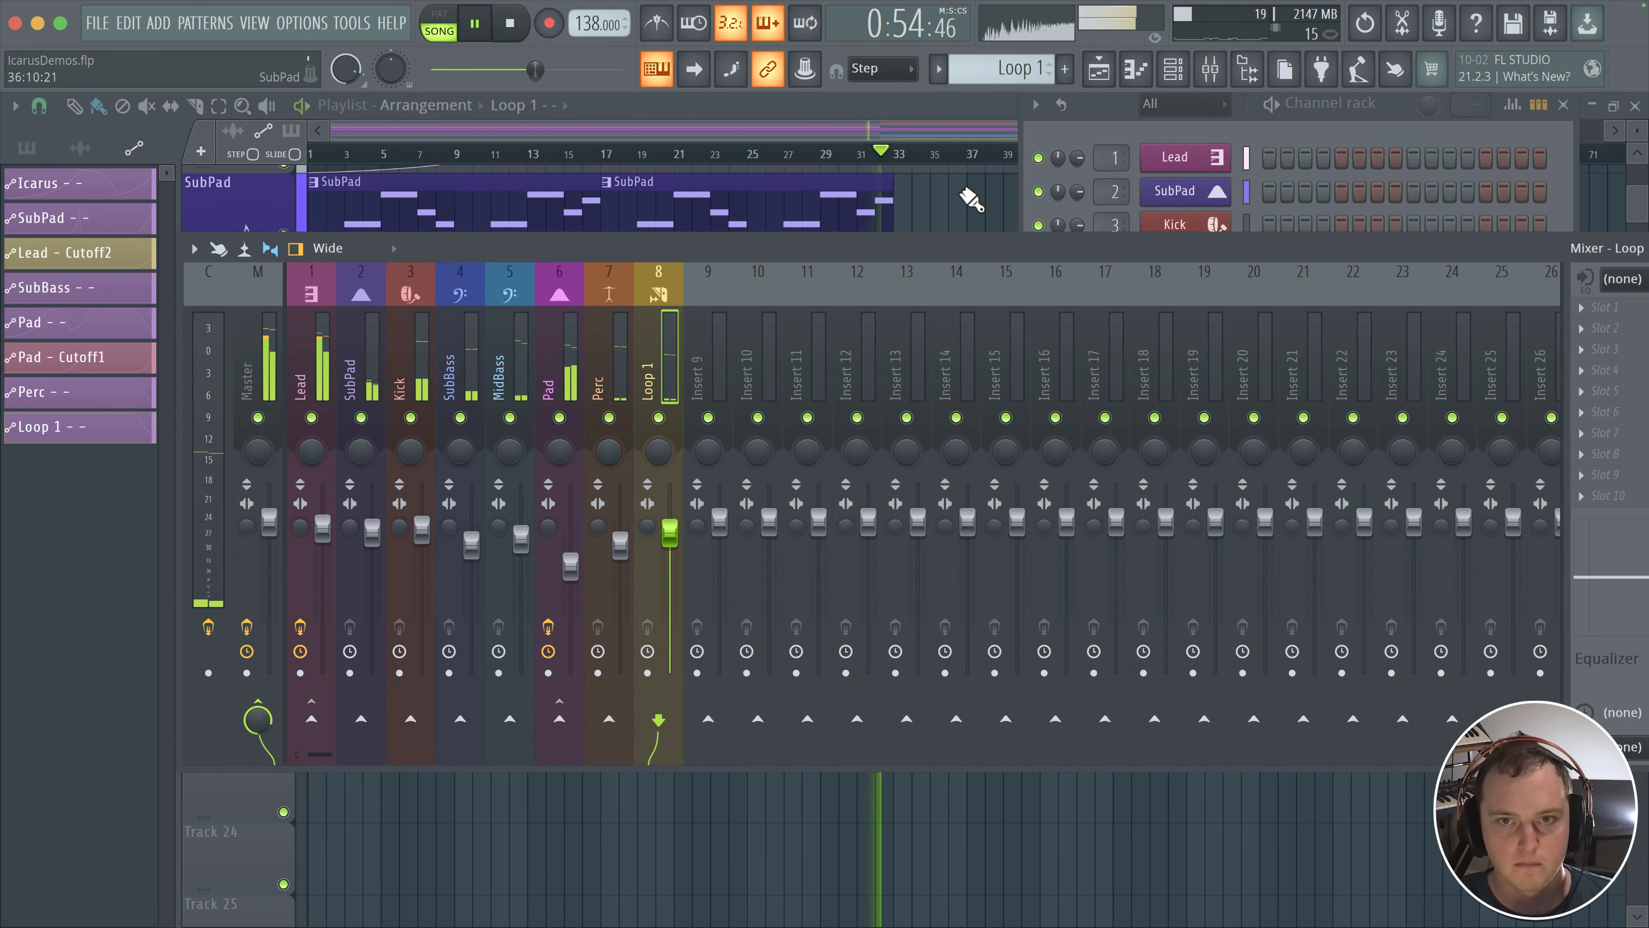
key(F9)
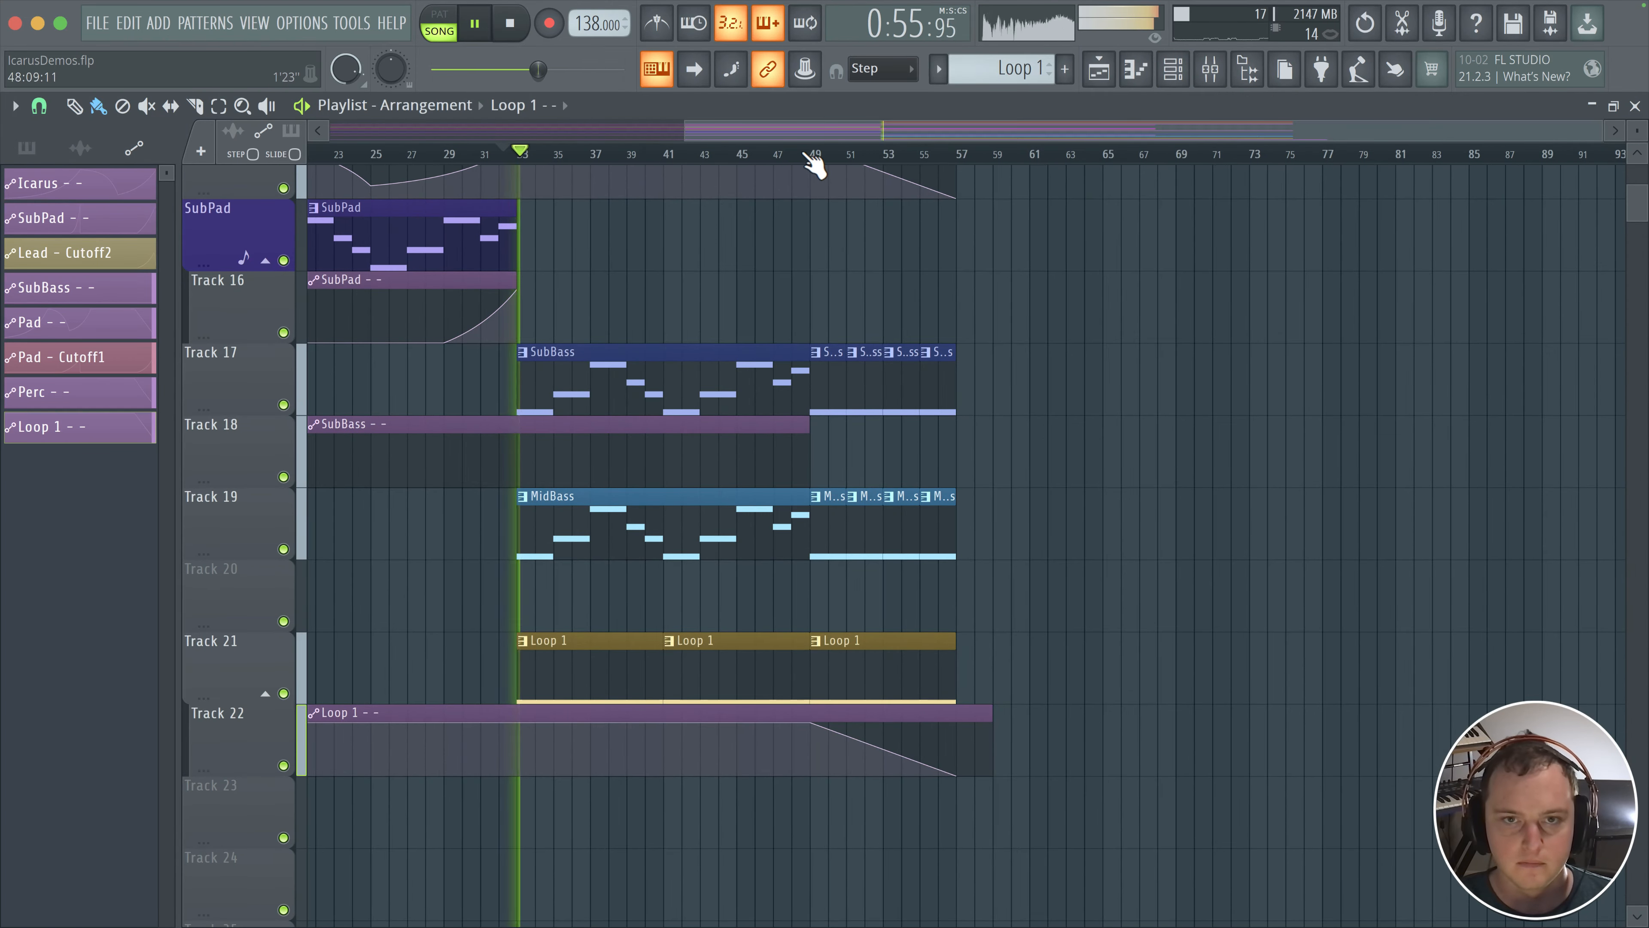
click(809, 154)
click(1210, 68)
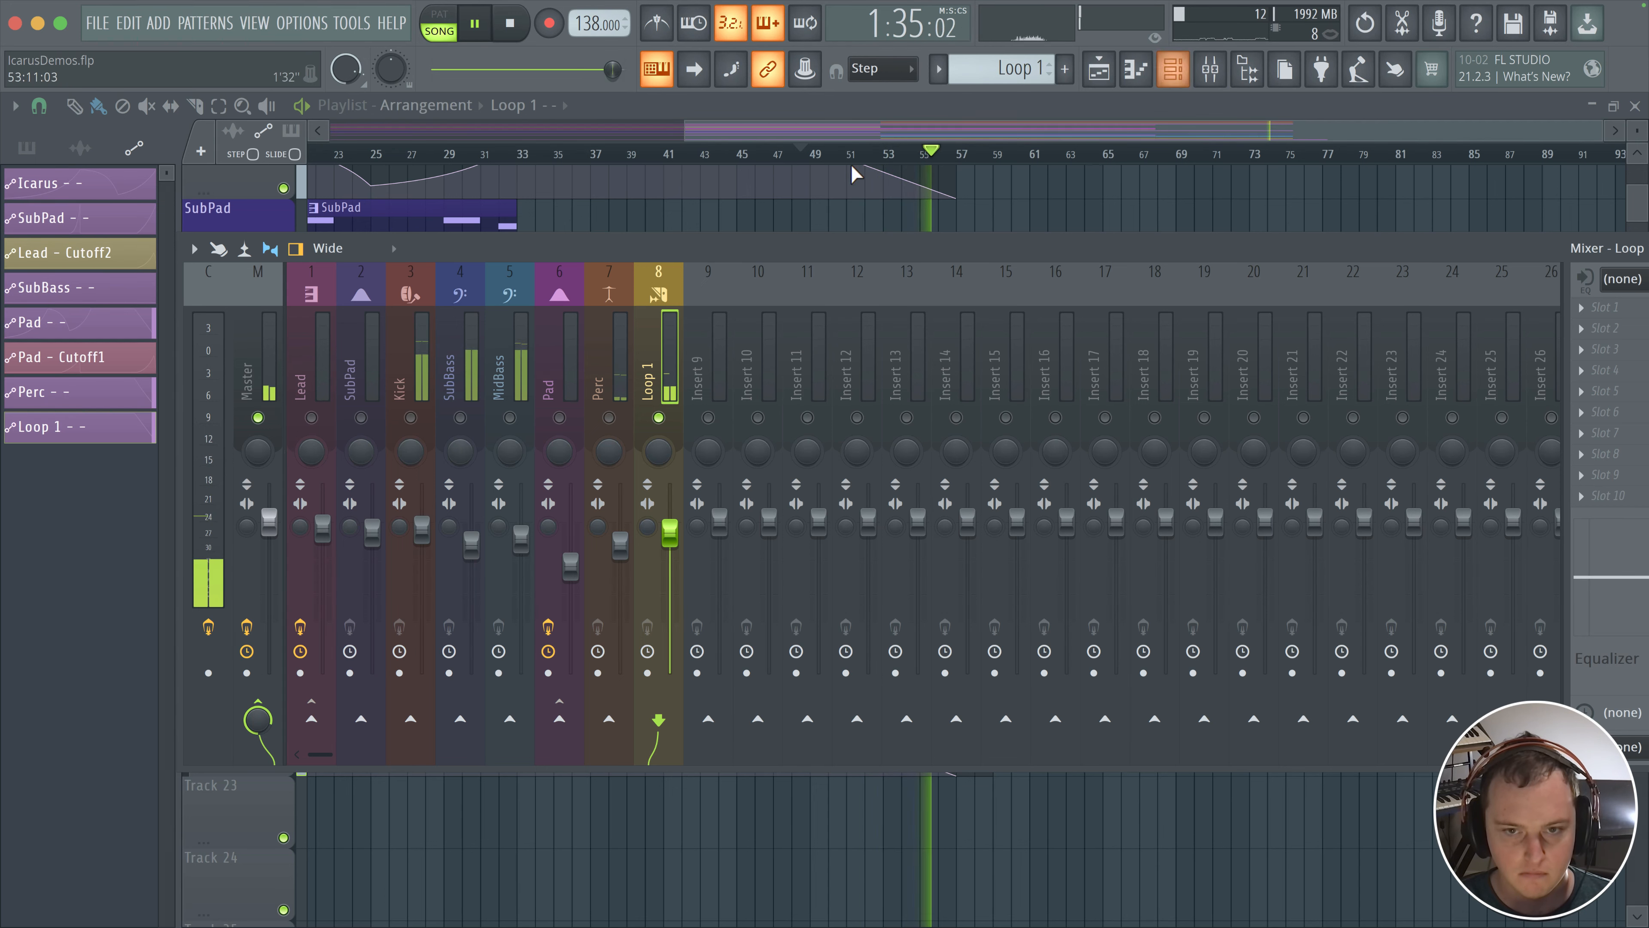
key(space)
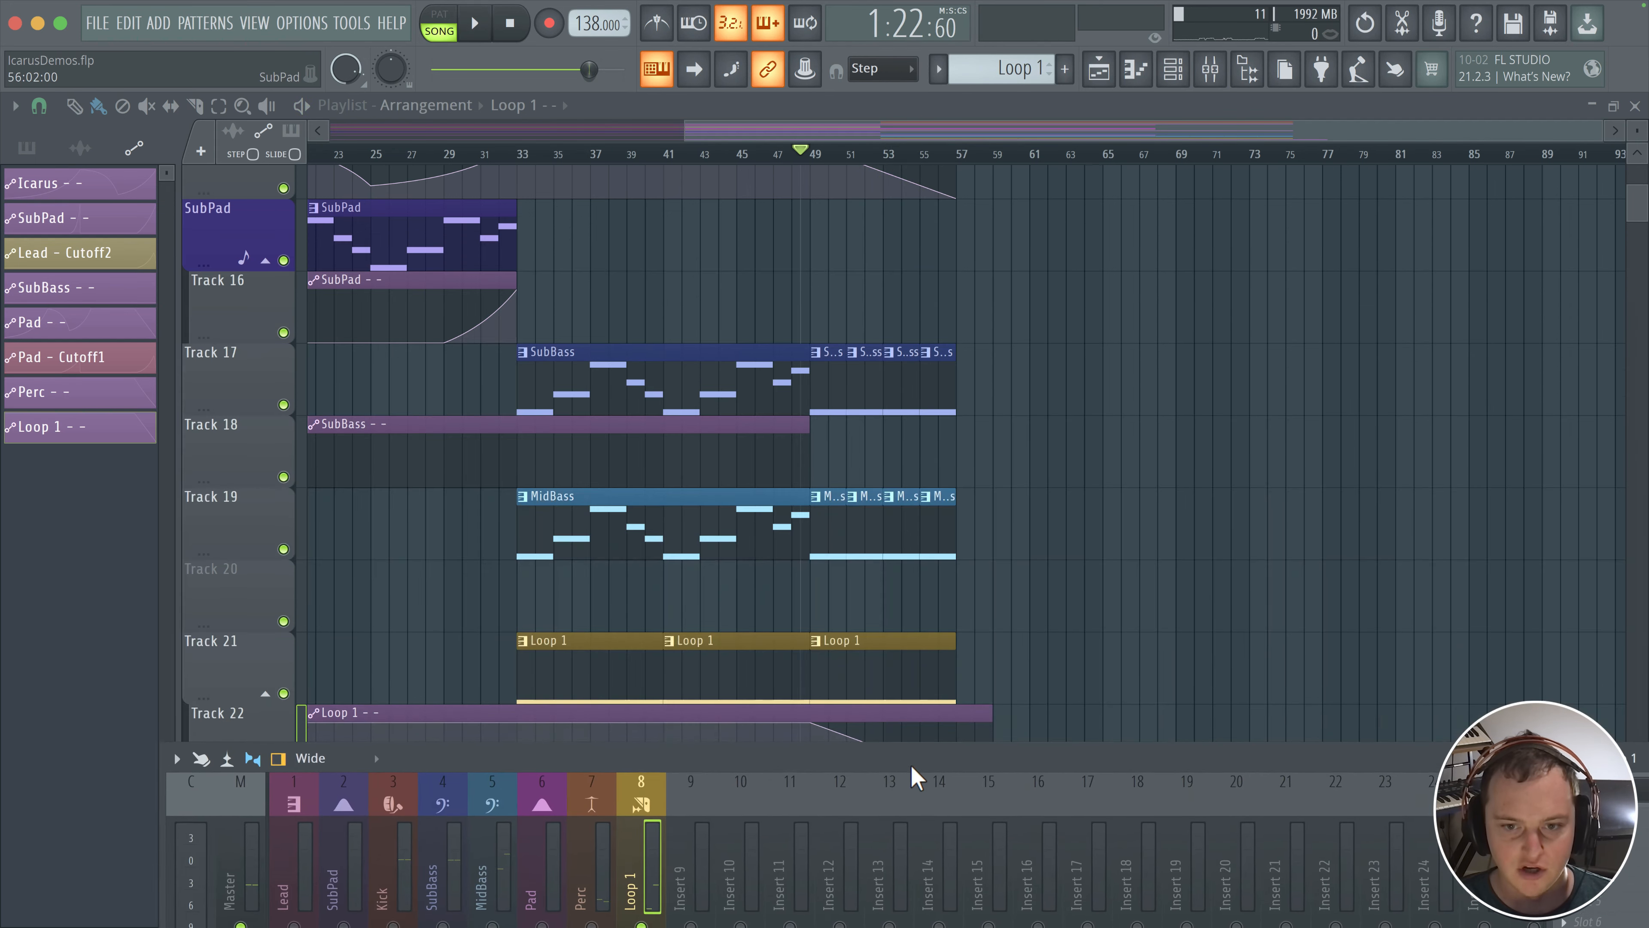